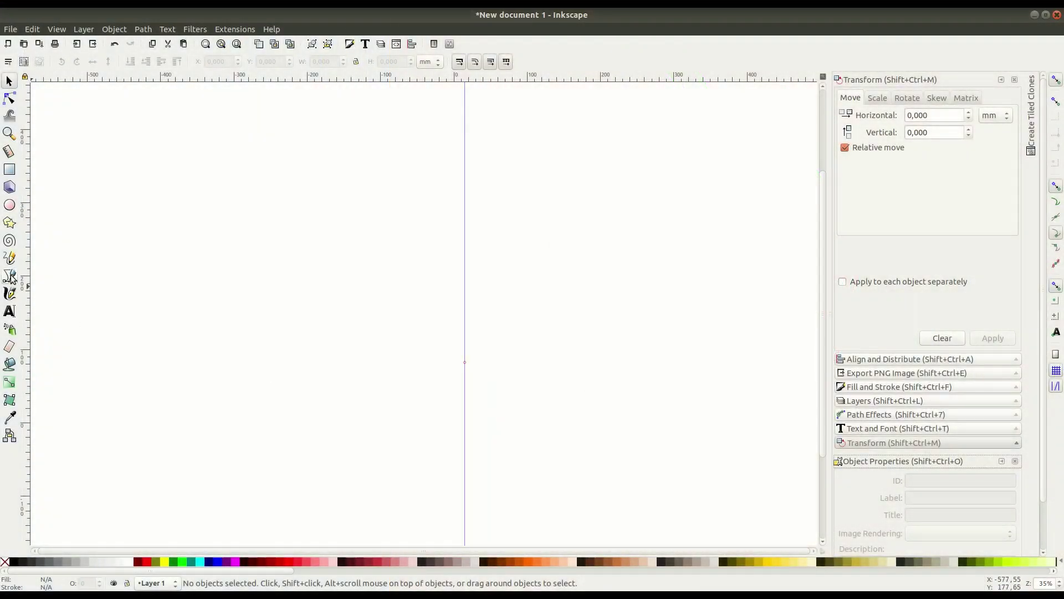
Step: Draw the left half of the body outline with the Bezier pen, from guide top to bottom
left_click(10, 277)
left_click(464, 150)
left_click_drag(340, 172, 300, 193)
left_click_drag(312, 268, 325, 313)
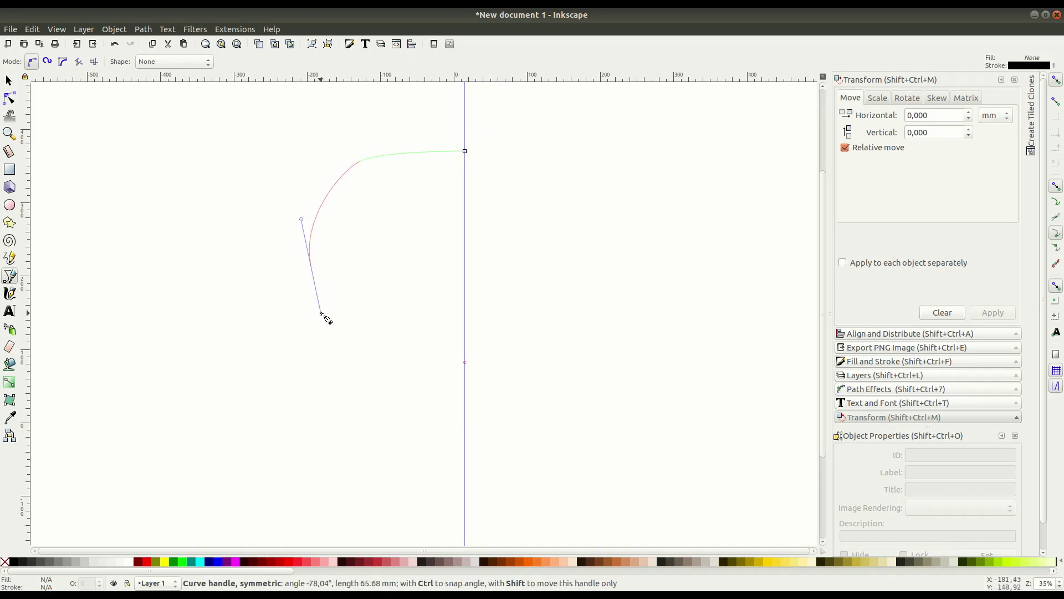
left_click_drag(465, 491, 543, 491)
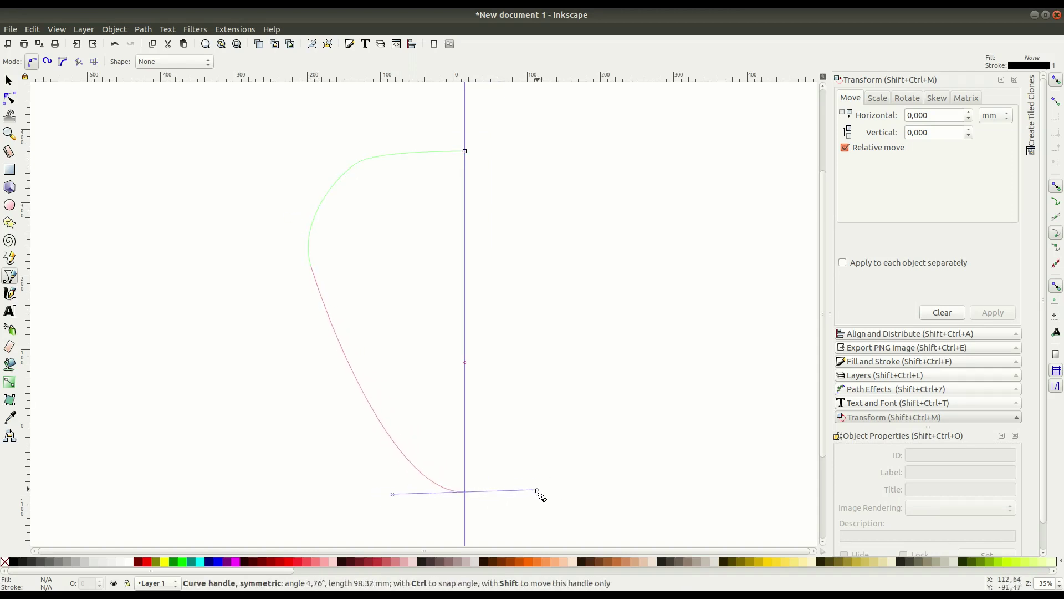
key("Return")
Step: Node-edit the half curve to widen and round its left side and bottom
key("n")
mouse_move(311, 268)
left_mouse_down()
mouse_move(287, 290)
mouse_move(288, 269)
left_mouse_up()
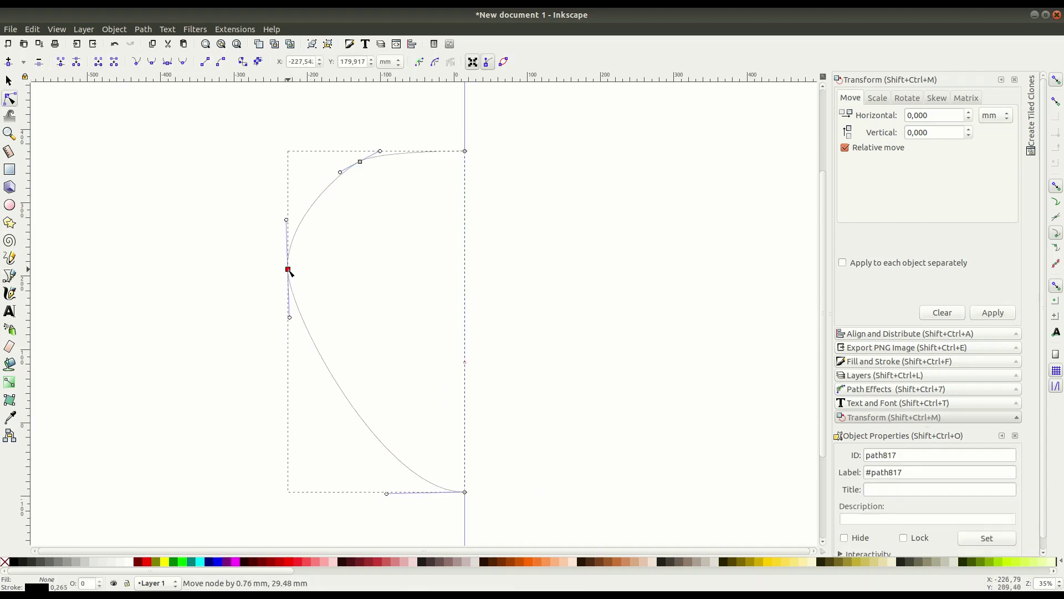
mouse_move(340, 172)
left_mouse_down()
mouse_move(322, 171)
mouse_move(365, 159)
left_mouse_up()
left_click_drag(289, 269, 281, 285)
left_click_drag(284, 333, 289, 382)
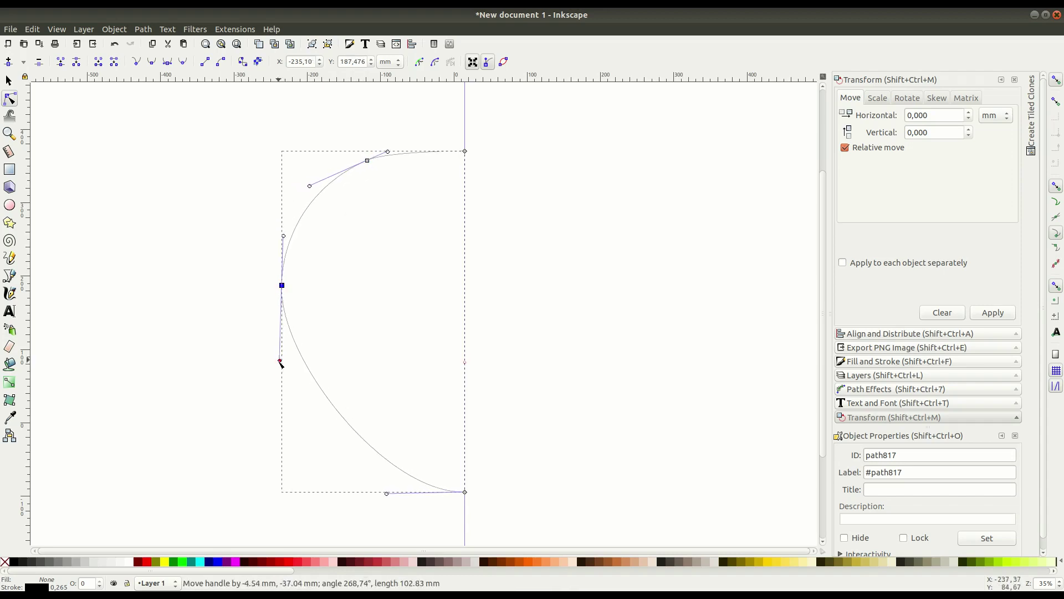
left_click_drag(386, 494, 400, 492)
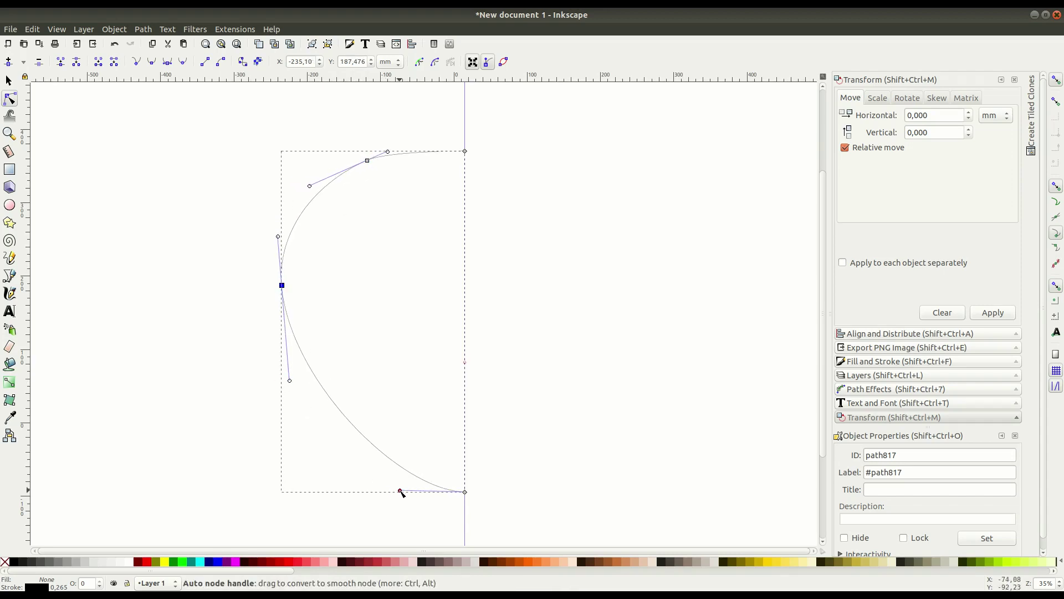
Step: Duplicate the half curve, flip it horizontally, and snap it on at the guide
key("s")
left_click(463, 115)
double_click(465, 115)
key("Escape")
right_click(299, 276)
left_click(309, 347)
left_click(93, 62)
left_click_drag(464, 277, 648, 271)
Step: Union both halves into one closed shape and make it slightly narrower
key("ctrl+a")
left_click(143, 29)
left_click(161, 98)
left_click_drag(654, 321, 637, 325)
left_click(673, 339)
key("ctrl+a")
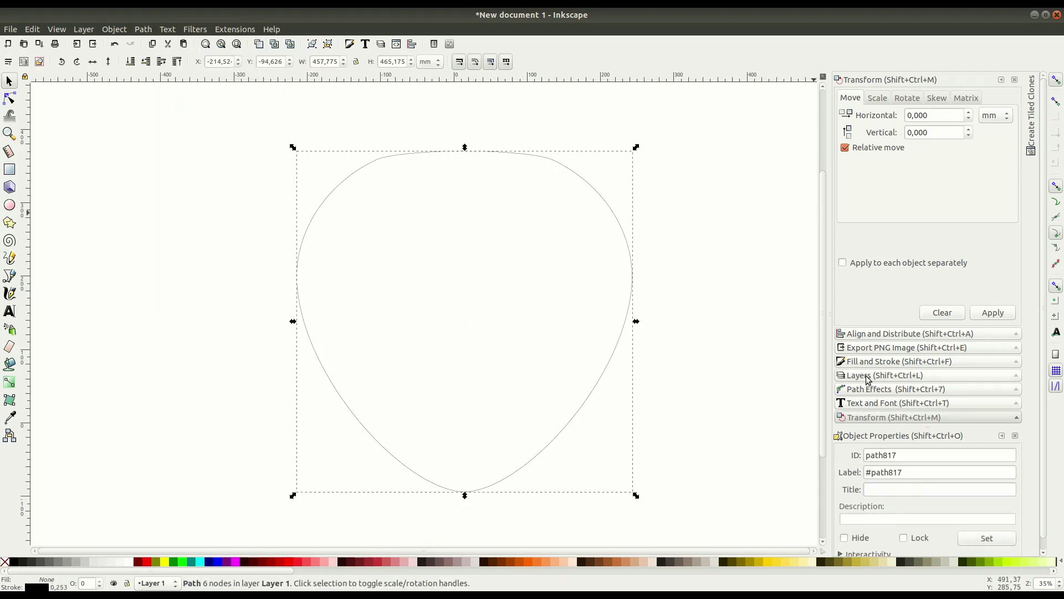
Step: Give the body a red flat fill with no stroke, then change it to a radial gradient
left_click(899, 361)
left_click(864, 117)
left_click(298, 562)
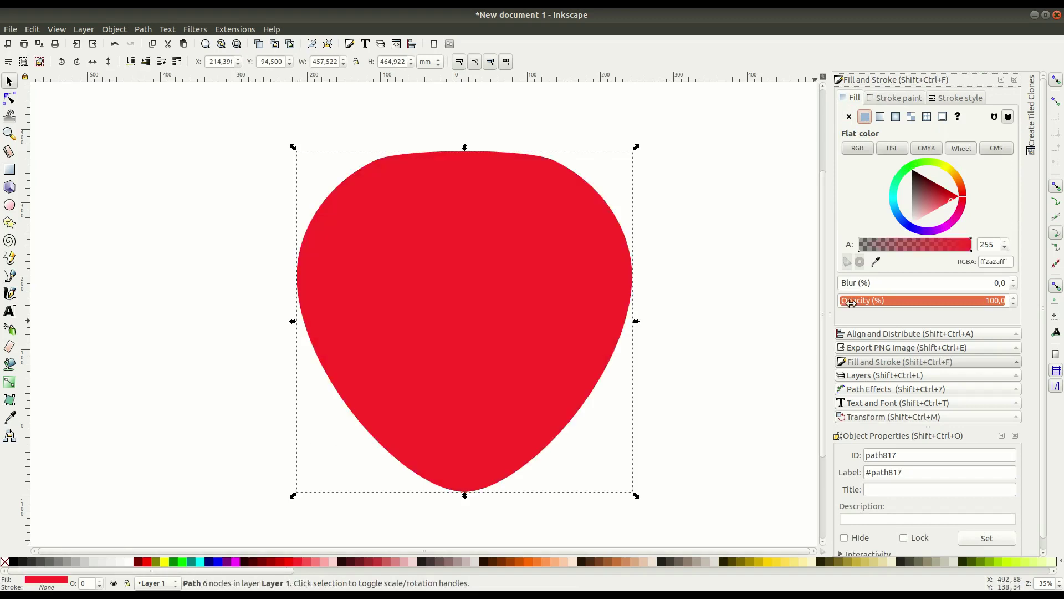
left_click(895, 116)
Step: Make the gradient centre light pink and move it higher, with a deep red outer stop
left_click(10, 383)
left_click(278, 561)
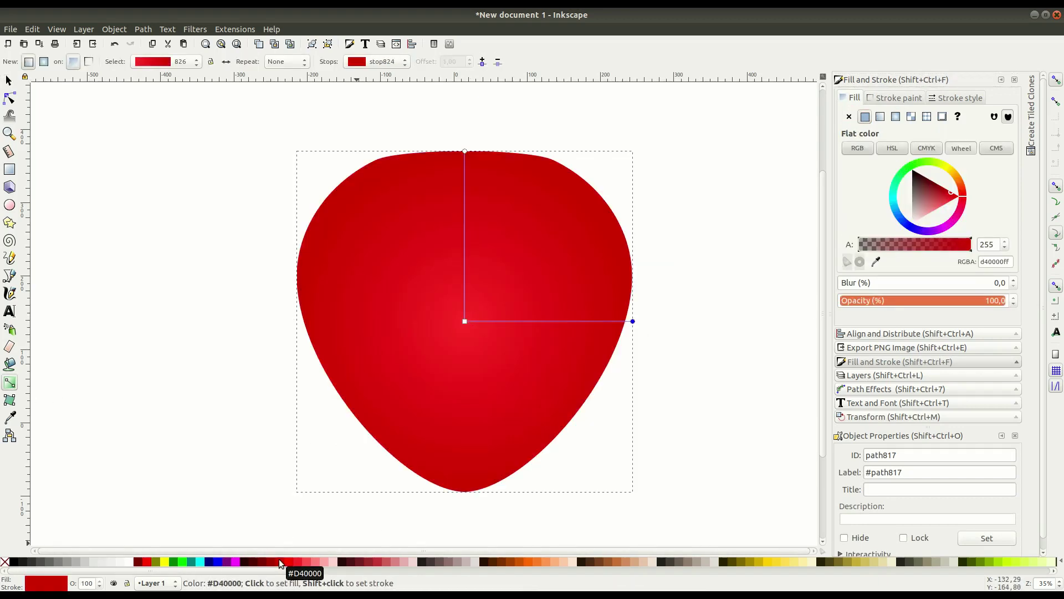
left_click(464, 321)
left_click(304, 561)
left_click_drag(464, 321, 459, 289)
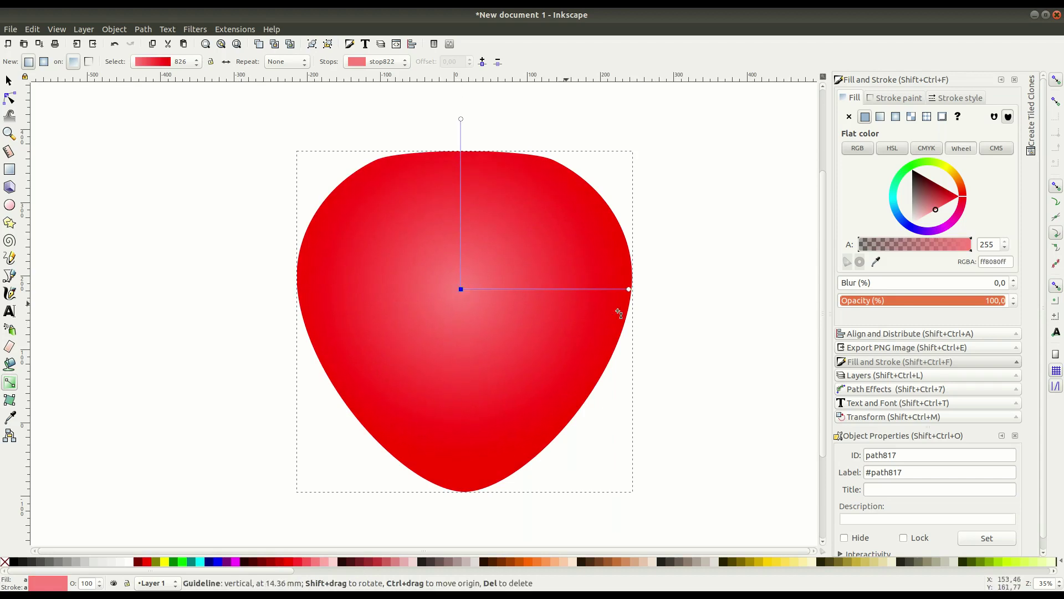
left_click(627, 288)
left_click(283, 562)
Step: Flatten and round the top of the strawberry body by editing its top node
key("s")
key("Escape")
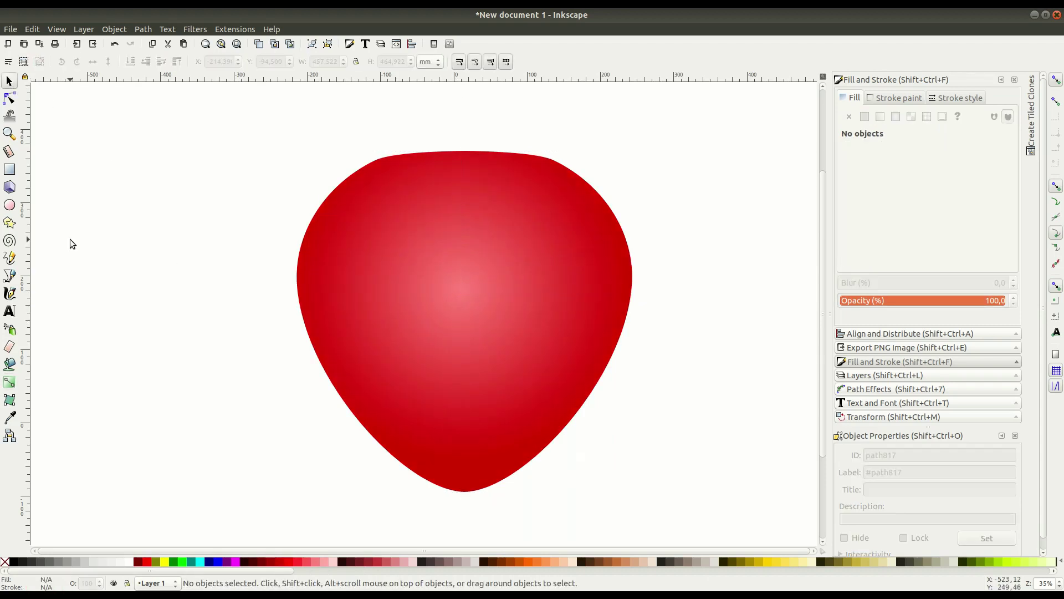
key("n")
left_click(388, 290)
left_click(465, 151)
left_click_drag(535, 152, 513, 142)
Step: Draw a small dark red circle to the left of the body
left_click(700, 261)
key("e")
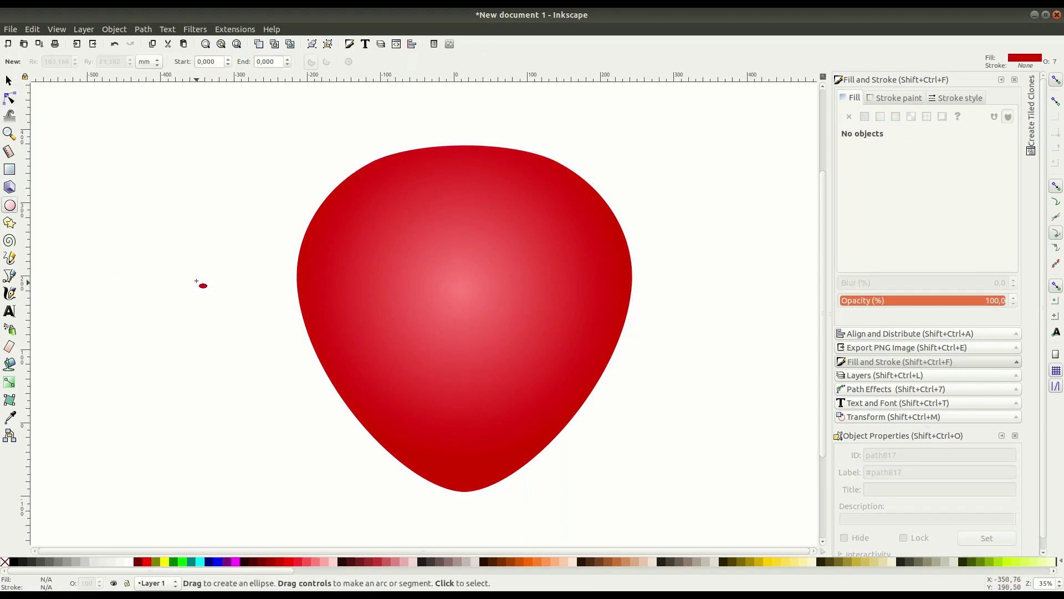
left_click_drag(152, 262, 182, 293)
left_click(137, 562)
key("s")
scroll(427, 337, "up", 2, "ctrl")
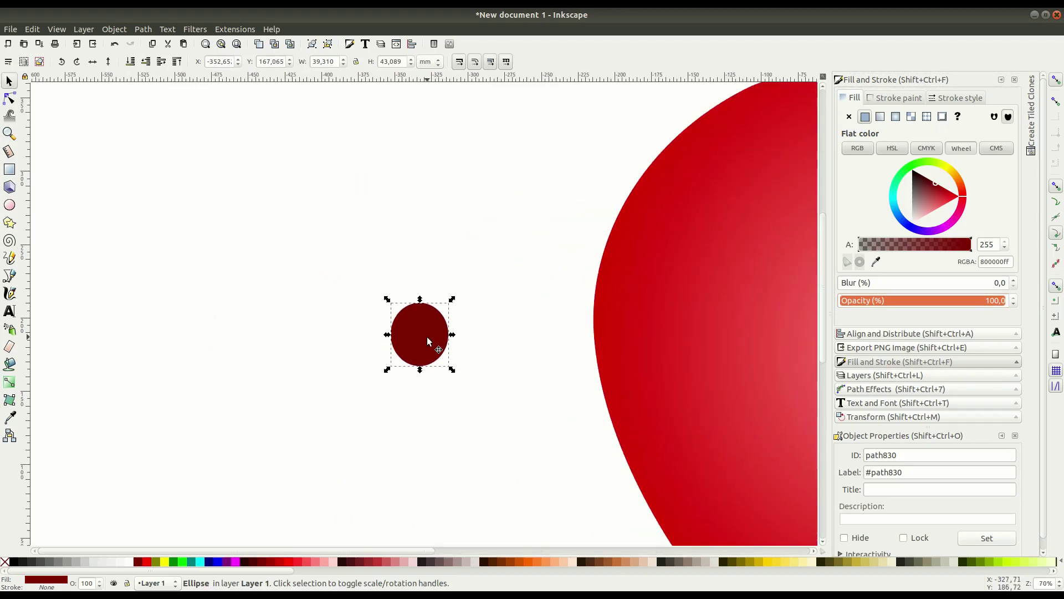
Step: Duplicate the circle as a translucent peach copy shifted slightly upward
right_click(427, 337)
left_click(469, 150)
right_click(427, 337)
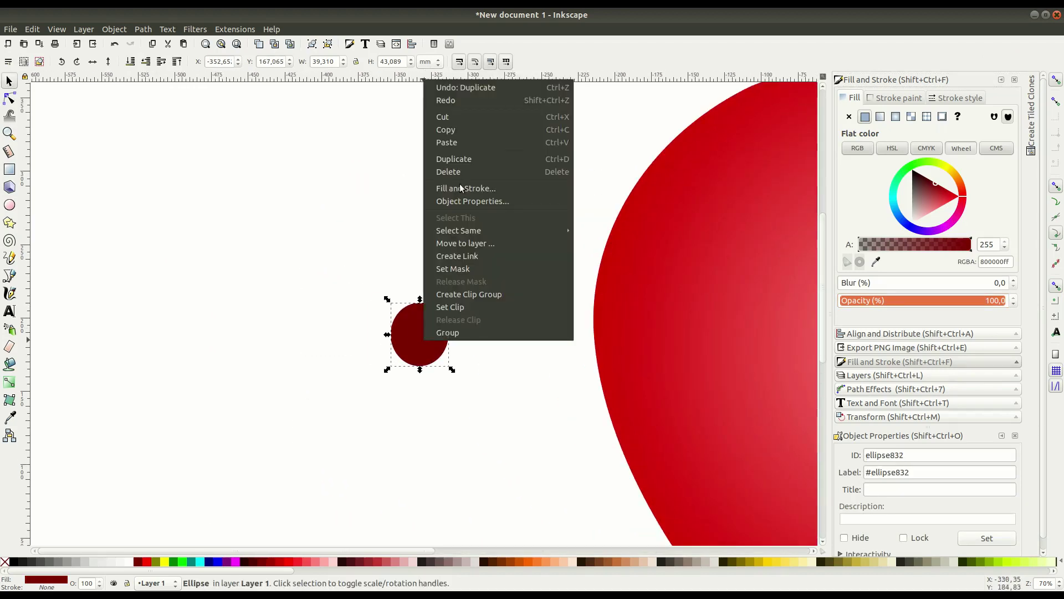
left_click(562, 561)
left_click_drag(427, 345, 427, 339)
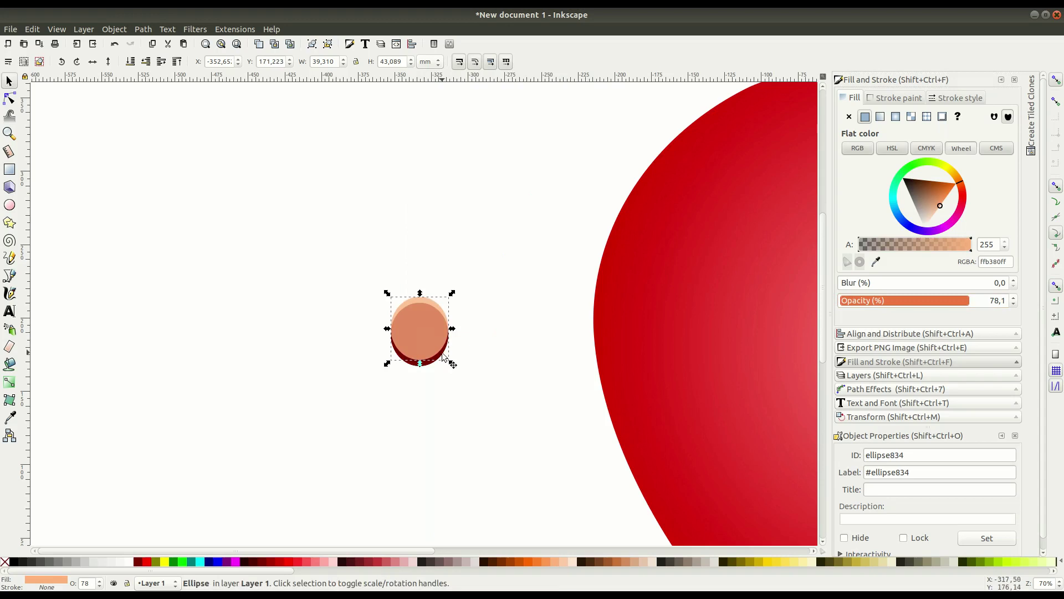
left_click(417, 331, "alt+shift")
left_click(143, 29)
left_click(162, 111)
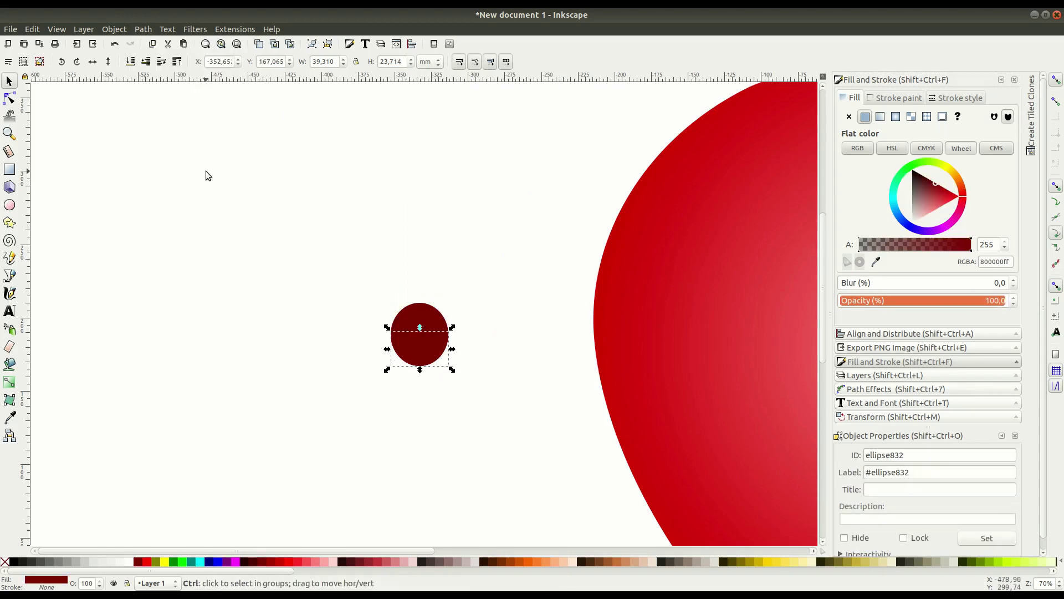
key("ctrl+z")
Step: Cut a crescent with Path > Difference and place it as a pink rim atop the circle
left_click(143, 29)
left_click(153, 116)
left_click(330, 562)
left_click_drag(425, 335, 425, 301)
left_click(500, 324)
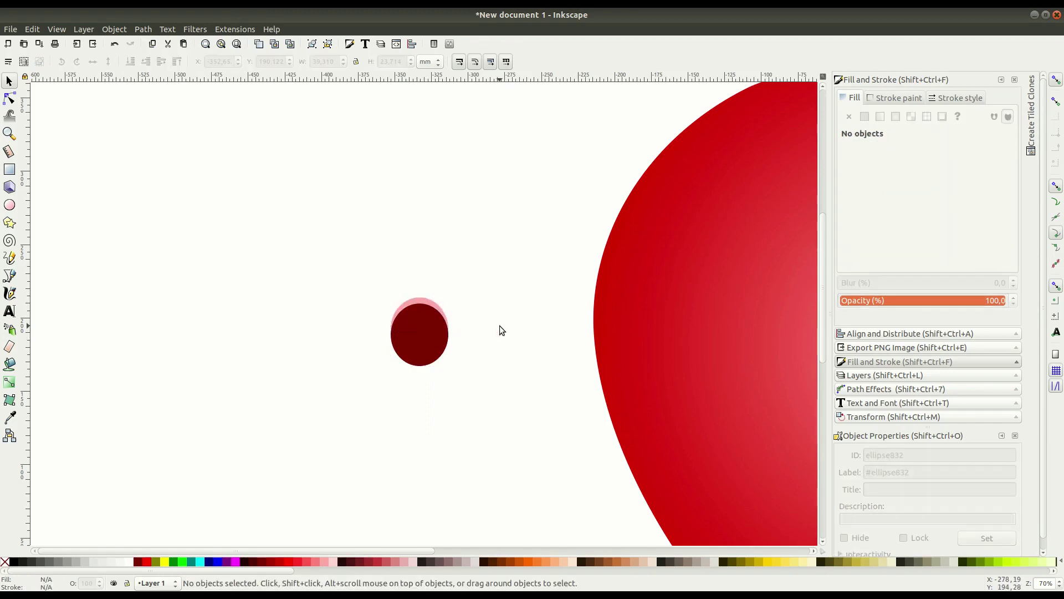
Step: Draw a small yellow ellipse and move it onto the dark circle as the centre
left_click(9, 205)
left_click_drag(474, 328, 491, 352)
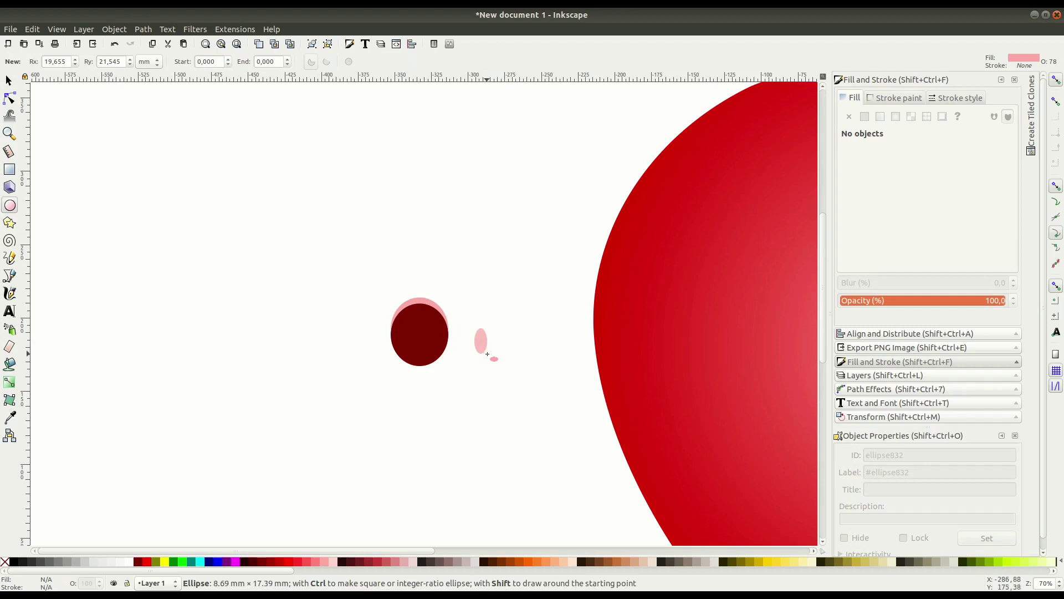
left_click(759, 562)
key("s")
left_click_drag(482, 340, 421, 339)
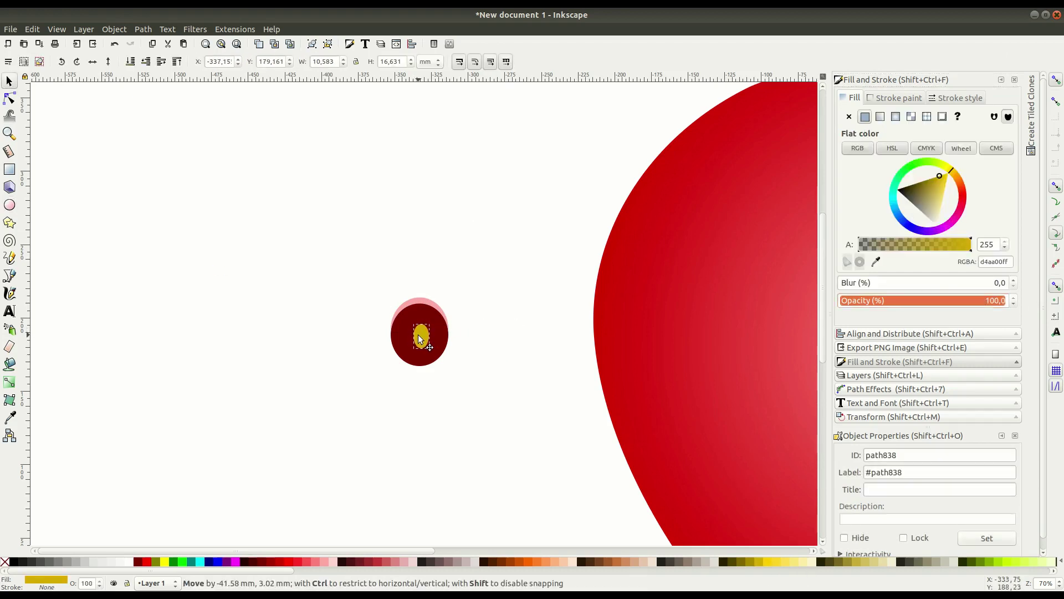
Step: Give the dark circle a vertical gradient, then group all seed parts
left_click(452, 360)
left_click(9, 382)
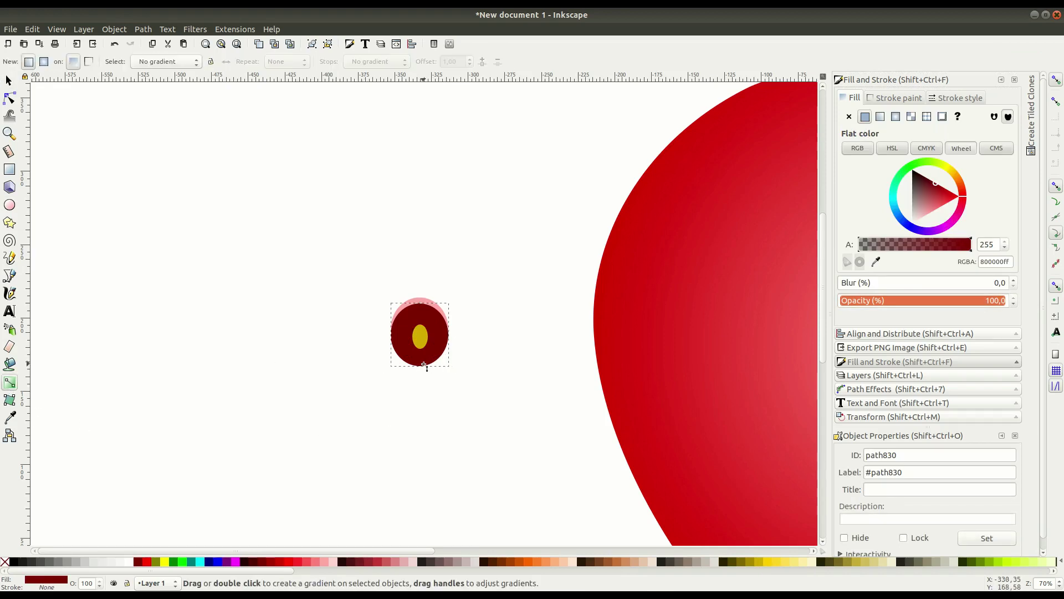
left_click_drag(424, 365, 420, 301)
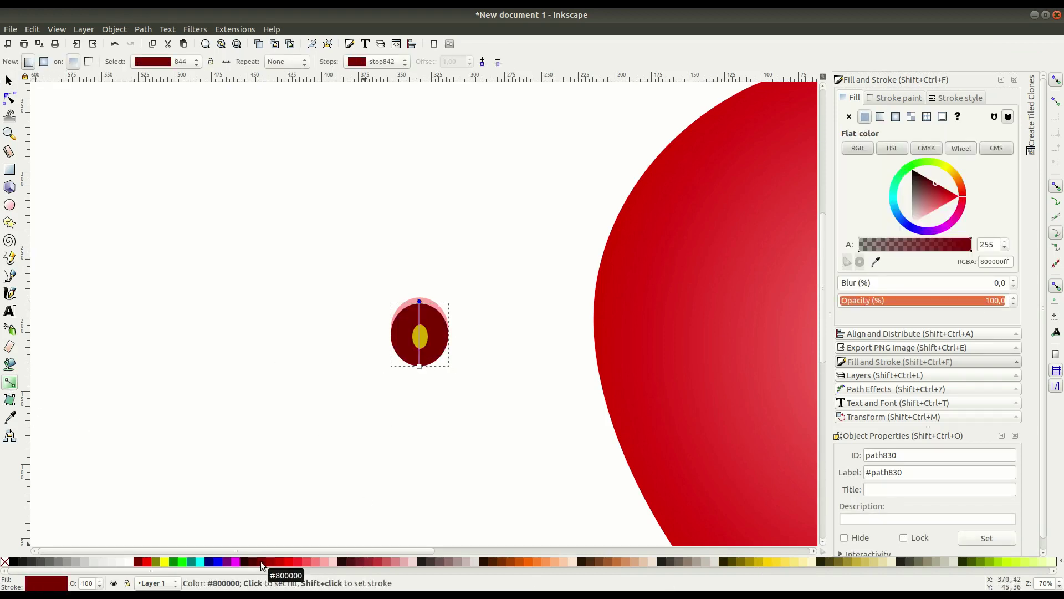
key("s")
left_click(132, 254)
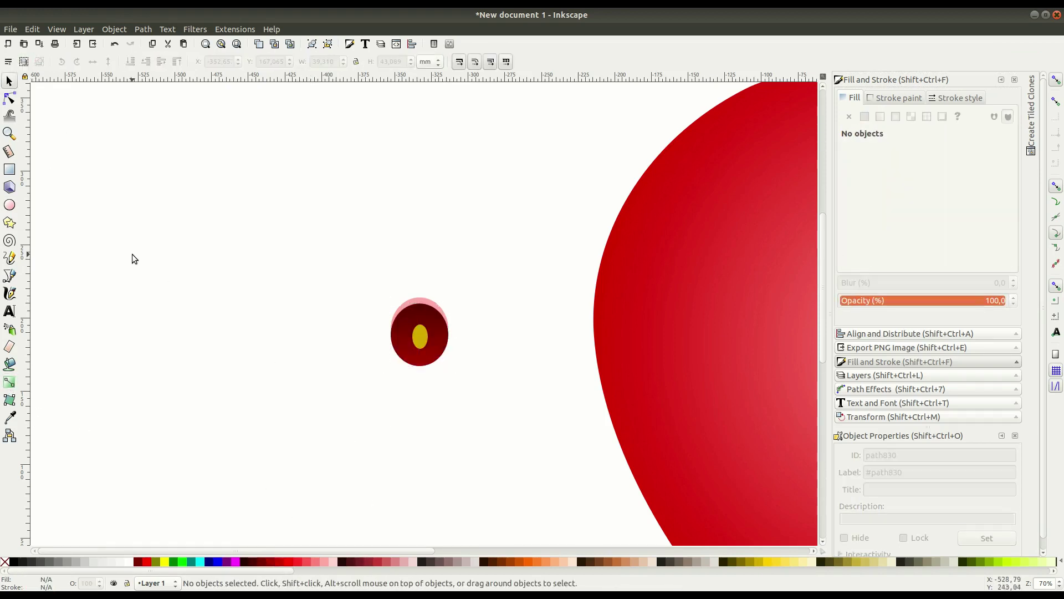
key("ctrl+a")
key("ctrl+g")
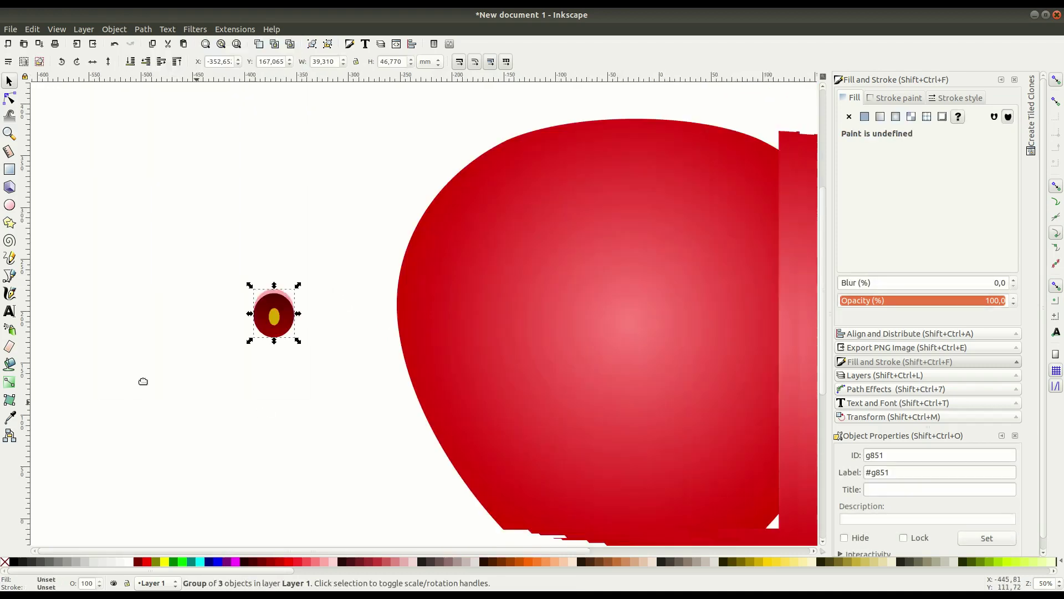
key("minus")
Step: Move the seed onto the body and duplicate several copies along the first row
left_click_drag(242, 317, 535, 238)
left_click(218, 287)
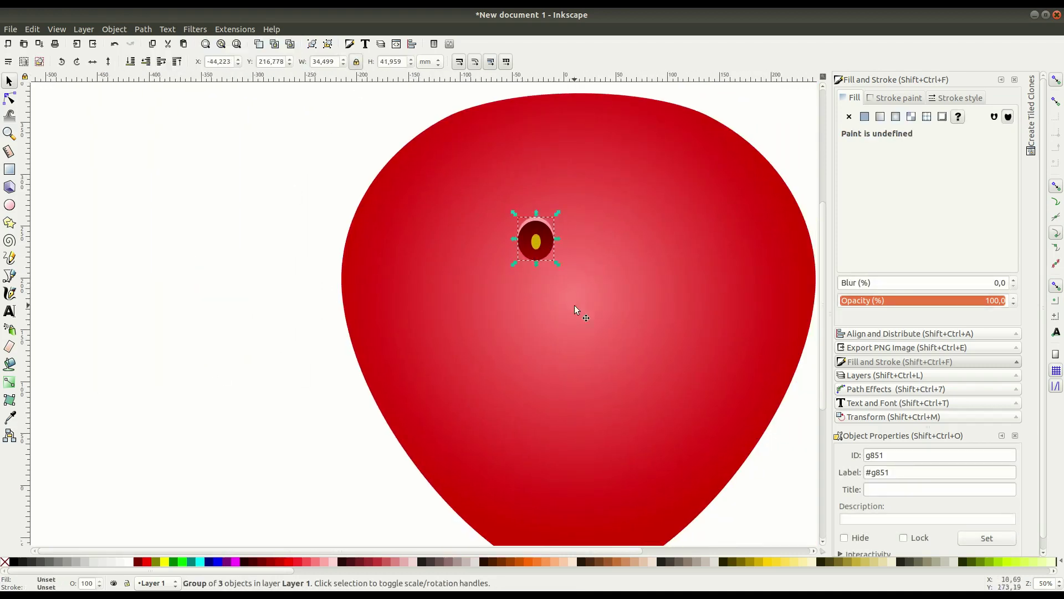
scroll(384, 307, "up", 3)
scroll(385, 306, "right", 5)
key("ctrl+d")
mouse_move(384, 307)
left_mouse_down()
mouse_move(365, 283)
mouse_move(432, 290)
left_mouse_up()
right_click(430, 282)
left_click(448, 333)
key("ctrl+v")
right_click(492, 273)
left_click(526, 350)
mouse_move(501, 274)
left_mouse_down()
mouse_move(607, 280)
mouse_move(577, 306)
mouse_move(322, 273)
left_mouse_up()
Step: Add more first-row seeds, tilting the rightmost one at the body's edge
right_click(534, 278)
left_click(570, 354)
left_click(608, 280)
right_click(592, 279)
key("Escape")
mouse_move(592, 278)
left_mouse_down()
mouse_move(623, 271)
mouse_move(610, 297)
mouse_move(636, 285)
left_mouse_up()
left_click(622, 268)
left_click(684, 271)
Step: Copy the first-row seeds and paste them as a second, offset row below
scroll(339, 130, "down", 1)
left_click_drag(340, 130, 605, 280)
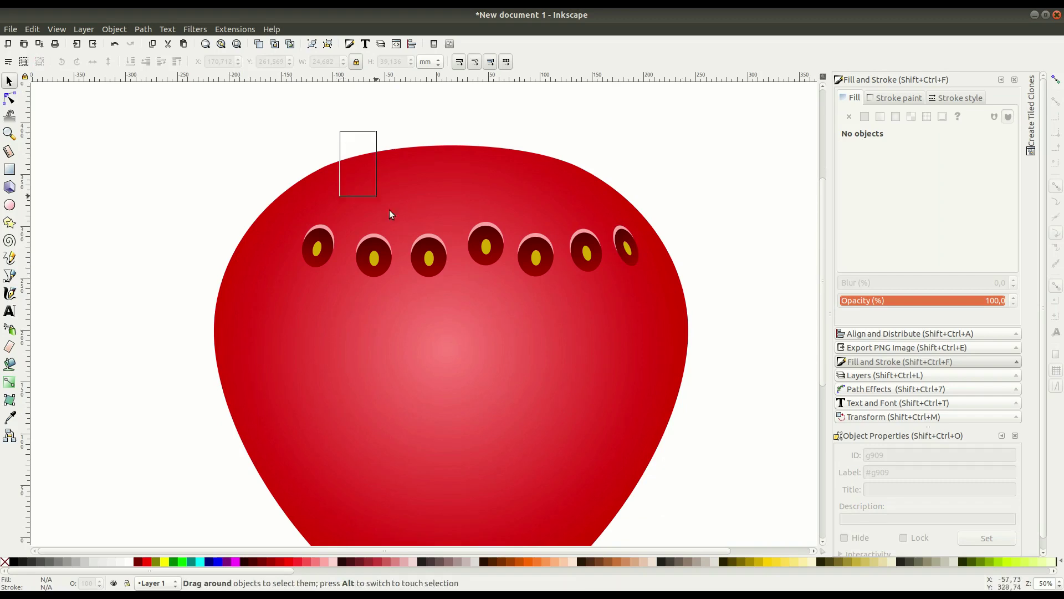
right_click(485, 245)
left_click(508, 294)
key("ctrl+v")
mouse_move(530, 332)
left_mouse_down()
mouse_move(499, 333)
mouse_move(465, 299)
left_mouse_up()
key("Escape")
mouse_move(501, 344)
left_mouse_down()
mouse_move(509, 319)
mouse_move(618, 299)
left_mouse_up()
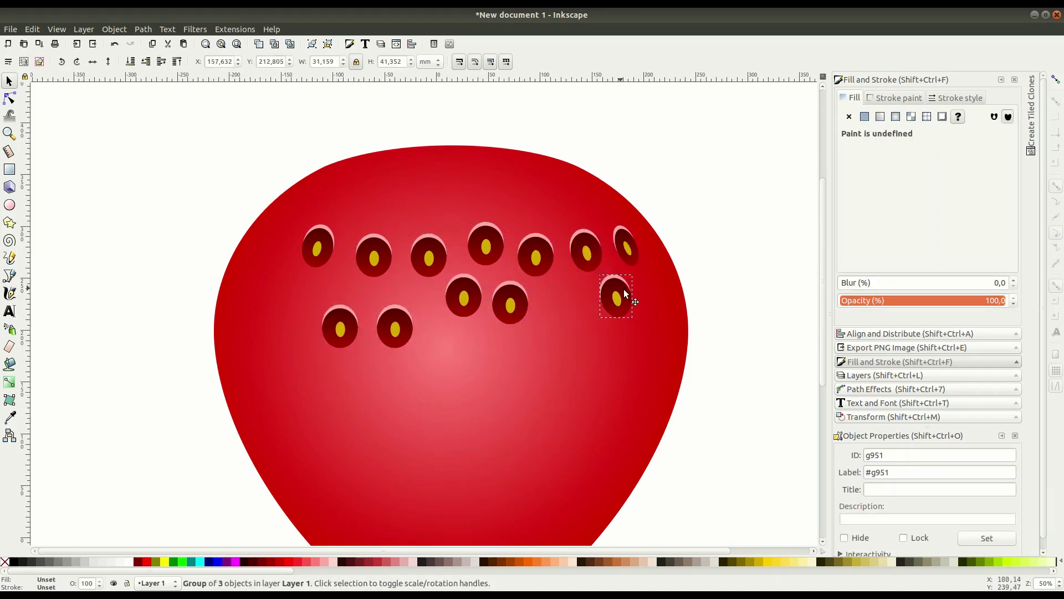
left_click_drag(395, 328, 565, 303)
left_click(572, 305)
left_click(519, 349)
left_click(708, 291)
Step: Shrink all the seeds and shift them toward the strawberry body's centre
key("minus")
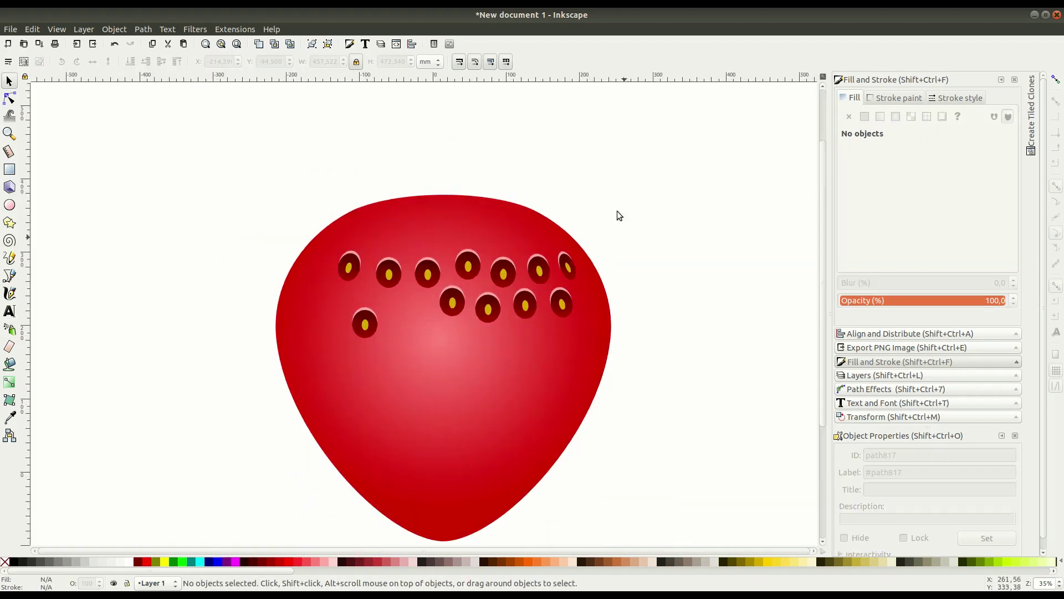
left_click_drag(619, 215, 332, 343)
left_click_drag(577, 244, 542, 330)
left_click_drag(472, 255, 481, 258)
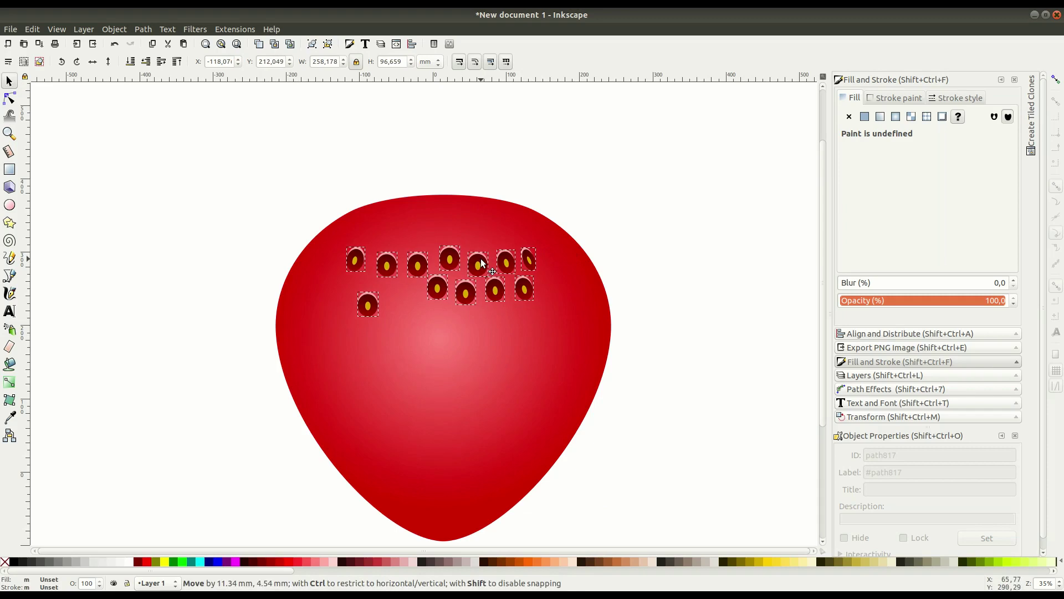
left_click(602, 242)
Step: Line up the second row of seeds, moving the lone seed into it
key("plus")
left_click(539, 273)
left_click_drag(586, 317, 584, 324)
left_click_drag(521, 314, 437, 314)
left_click_drag(340, 334, 389, 316)
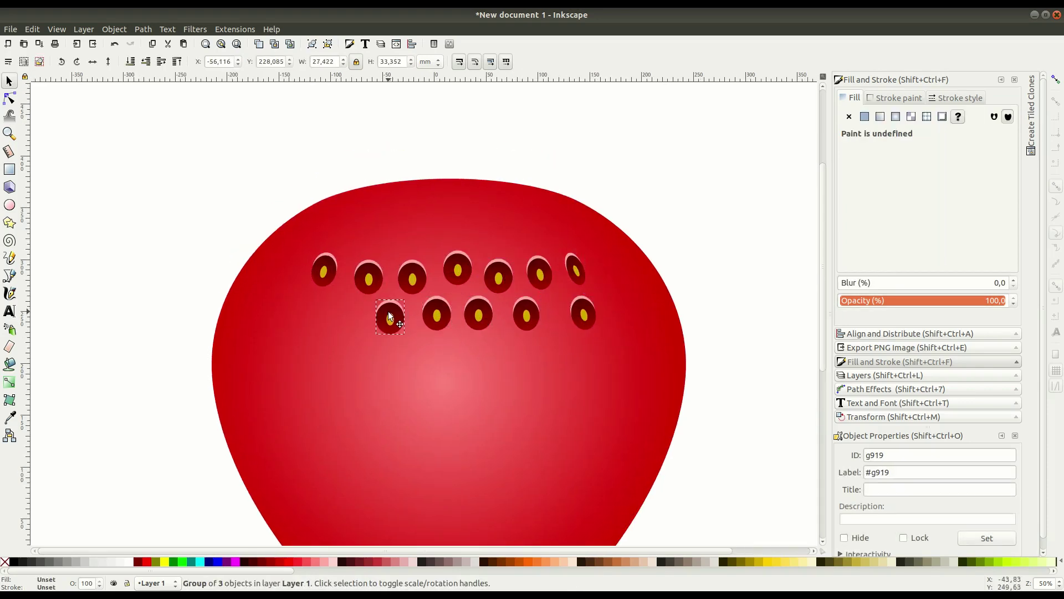
Step: Duplicate seeds into the second row and narrow a copy at the top-left
right_click(370, 271)
left_click(397, 340)
left_click_drag(371, 270, 351, 317)
right_click(324, 270)
left_click(351, 339)
mouse_move(325, 270)
left_mouse_down()
mouse_move(296, 278)
mouse_move(309, 279)
mouse_move(292, 270)
left_mouse_up()
left_click(282, 266)
left_click_drag(357, 311, 311, 314)
Step: Add a duplicated seed at the left end of the second row
right_click(358, 312)
left_click(385, 381)
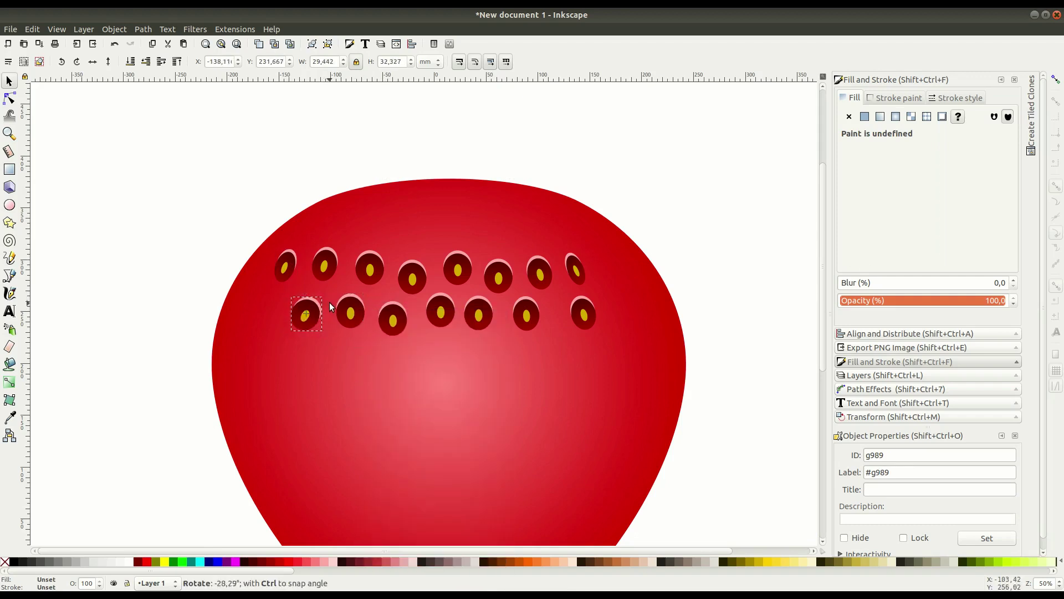
right_click(314, 316)
left_click(333, 380)
left_click_drag(306, 318, 279, 323)
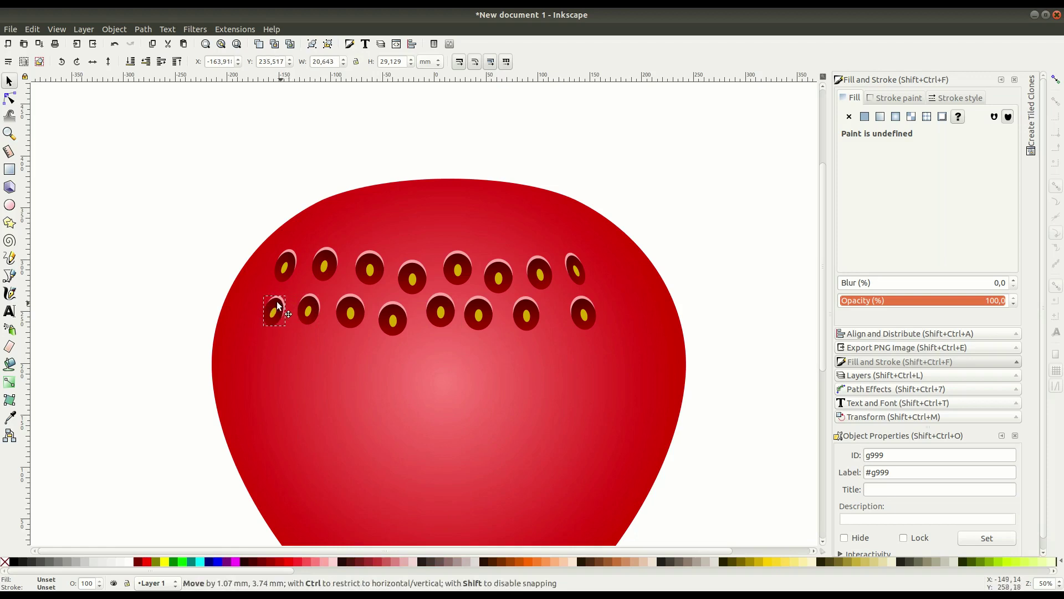
left_click(224, 241)
scroll(232, 349, "up", 1, "ctrl")
Step: Duplicate the top-left seed into narrowed, tilted copies down the left edge
right_click(307, 238)
left_click(329, 319)
mouse_move(325, 205)
left_mouse_down()
mouse_move(296, 211)
mouse_move(246, 290)
left_mouse_up()
right_click(279, 221)
left_click(310, 299)
double_click(244, 294)
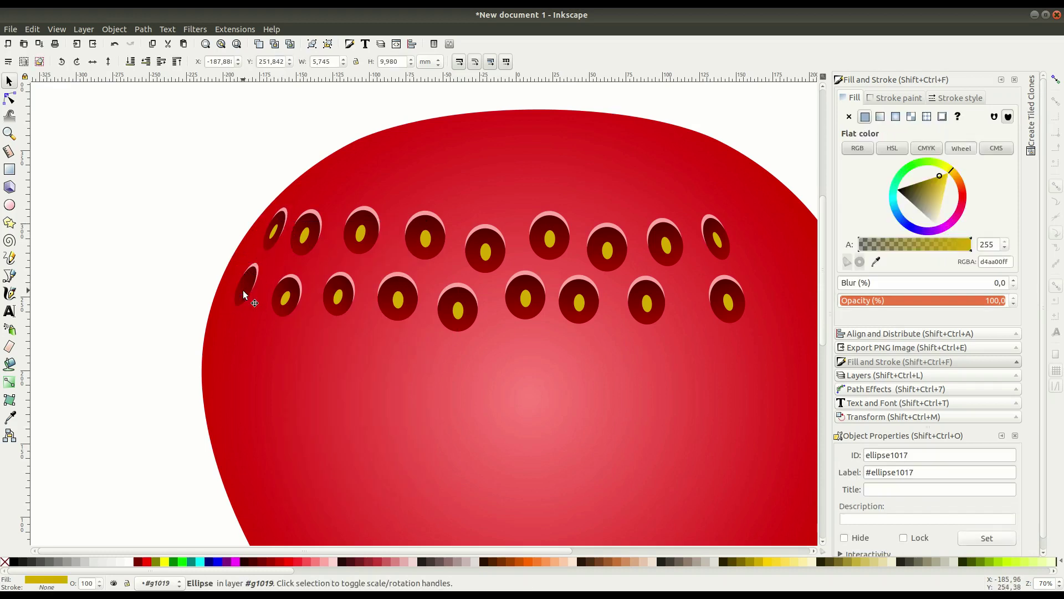
left_click(206, 245)
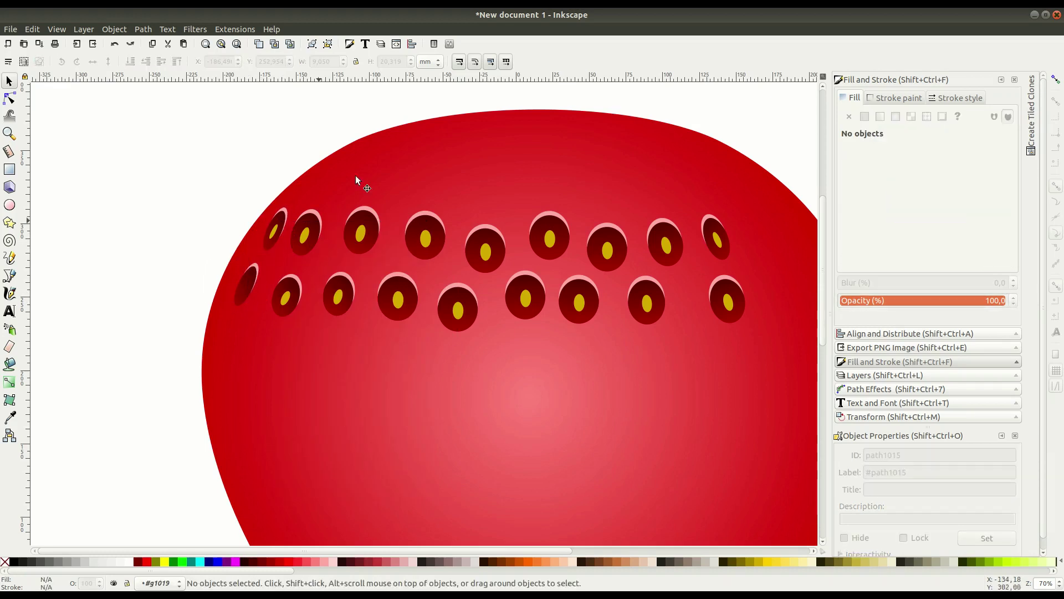
left_click(248, 284)
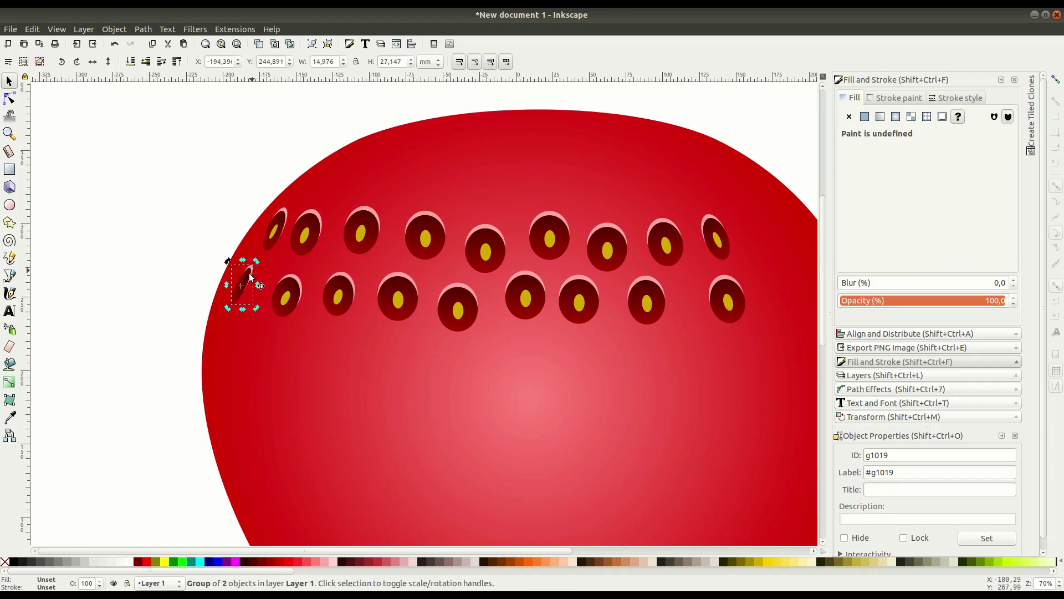
left_click_drag(242, 282, 239, 279)
Step: Duplicate and paste one more seed lower on the left edge
right_click(282, 294)
left_click(305, 366)
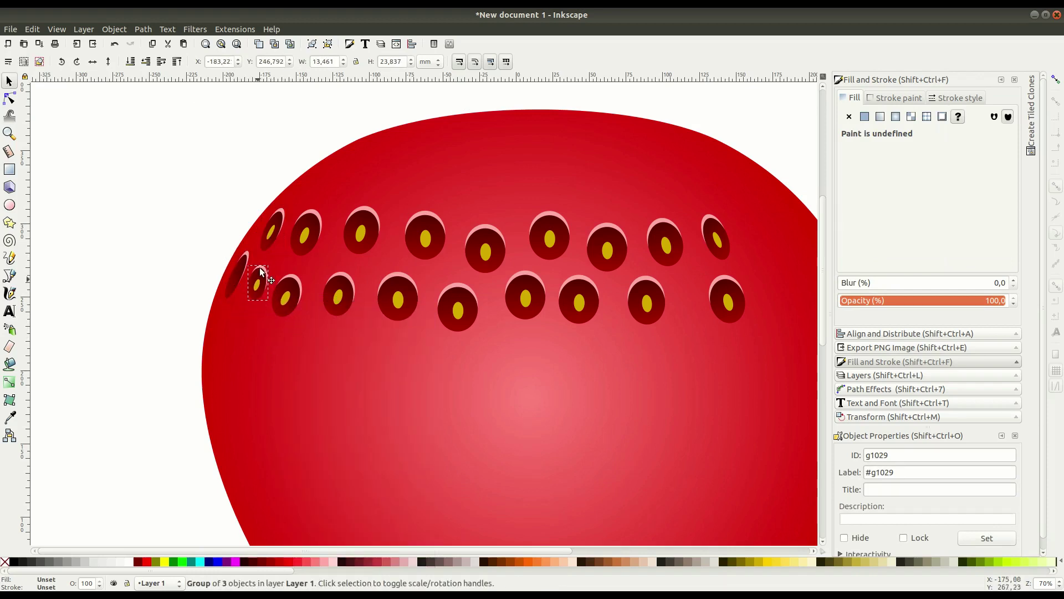
key("ctrl+v")
left_click_drag(220, 338, 215, 335)
key("Escape")
left_click(244, 252)
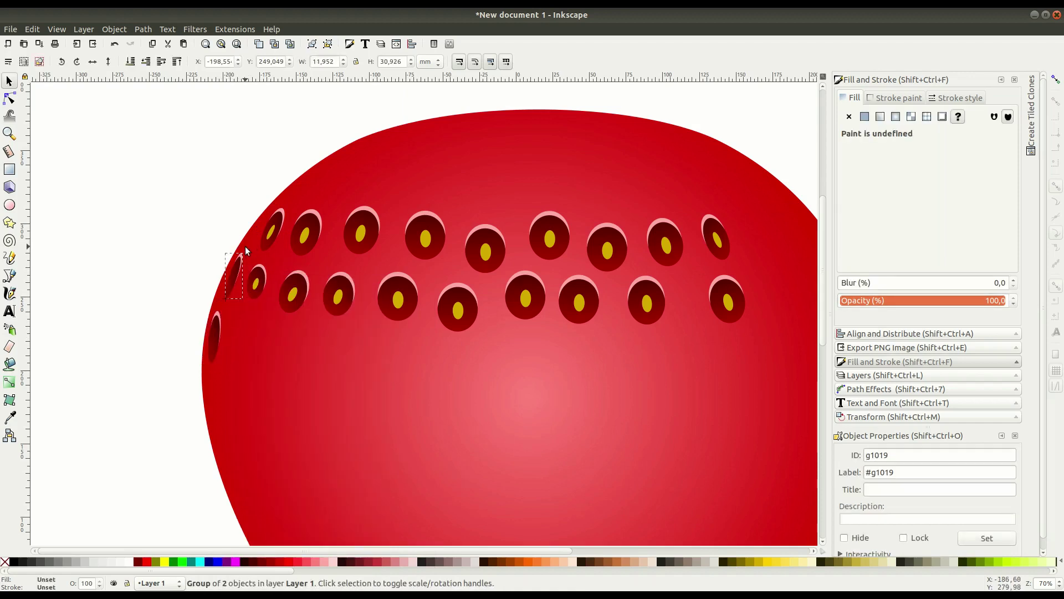
left_click(335, 345)
scroll(335, 345, "right", 2)
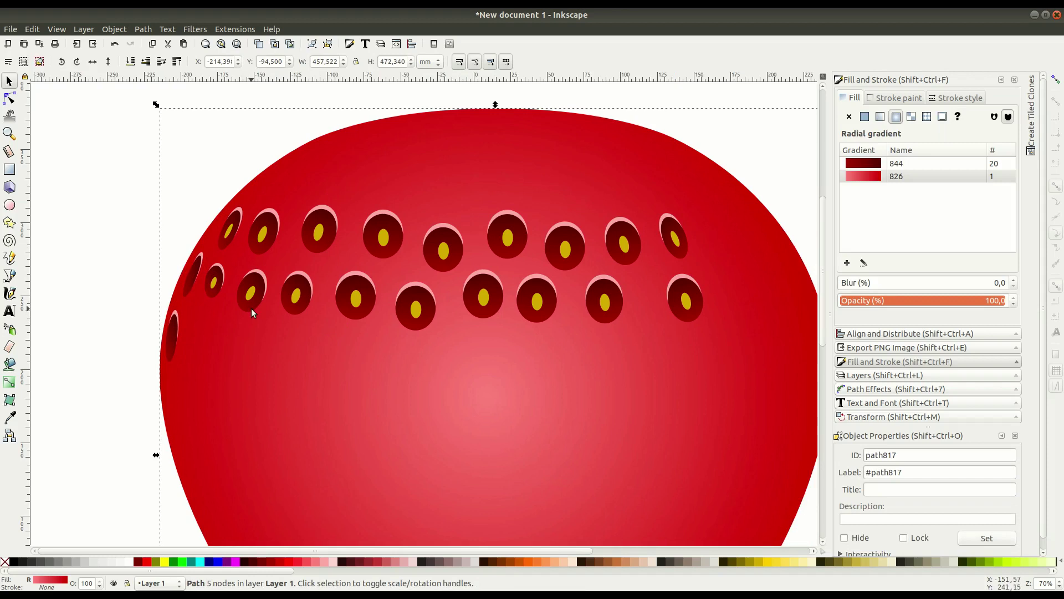
Step: Duplicate eight row seeds and move the copies into a lower cluster
left_click_drag(277, 338, 535, 202)
right_click(488, 224)
left_click(521, 304)
scroll(435, 347, "down", 2)
left_click_drag(434, 347, 435, 492)
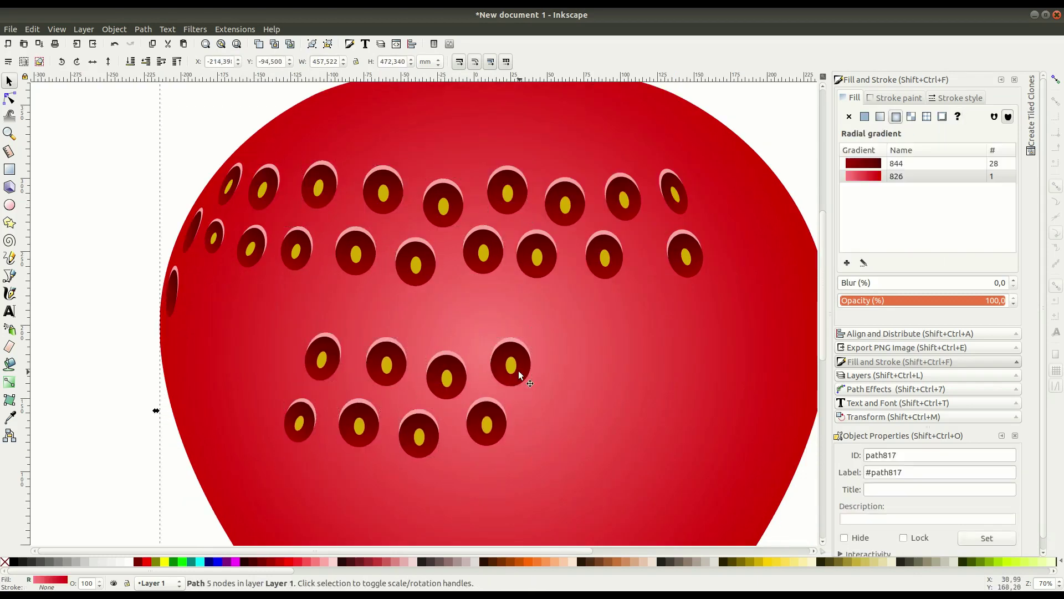
left_click_drag(517, 370, 517, 342)
Step: Rearrange the copied seeds upward to fill gaps and form a third row
left_click_drag(503, 408, 593, 295)
left_click_drag(393, 367, 404, 325)
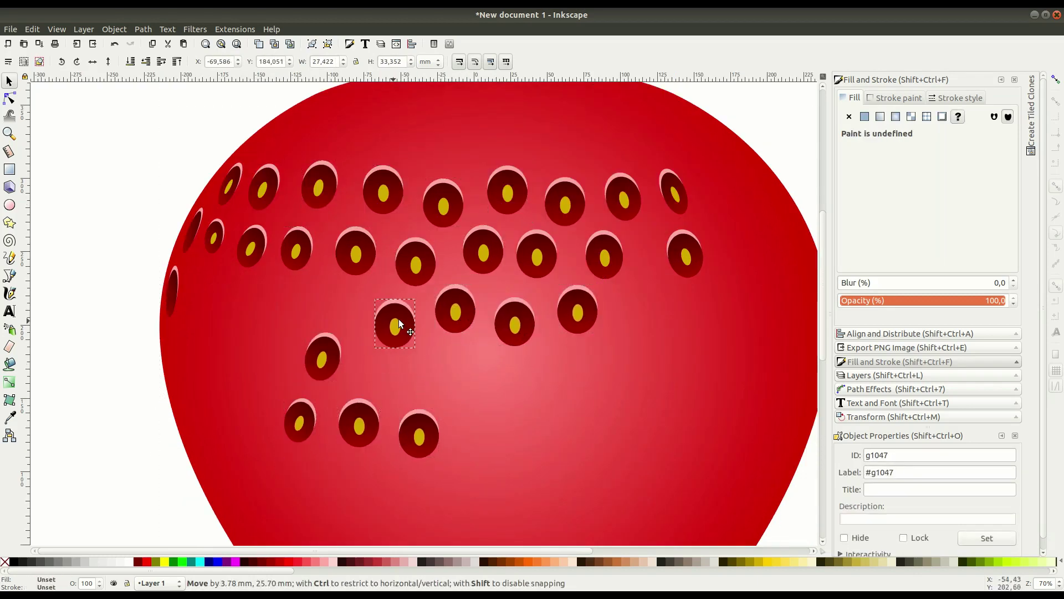
left_click_drag(330, 346, 343, 295)
left_click_drag(286, 314, 286, 306)
mouse_move(363, 437)
left_mouse_down()
mouse_move(304, 424)
mouse_move(255, 313)
mouse_move(264, 287)
mouse_move(200, 281)
mouse_move(211, 270)
left_mouse_up()
left_click(312, 414)
Step: Squash the leftmost edge seed shorter and nudge it slightly up
left_click(98, 354)
key("minus")
key("plus")
left_click(173, 291)
left_click_drag(174, 261, 181, 287)
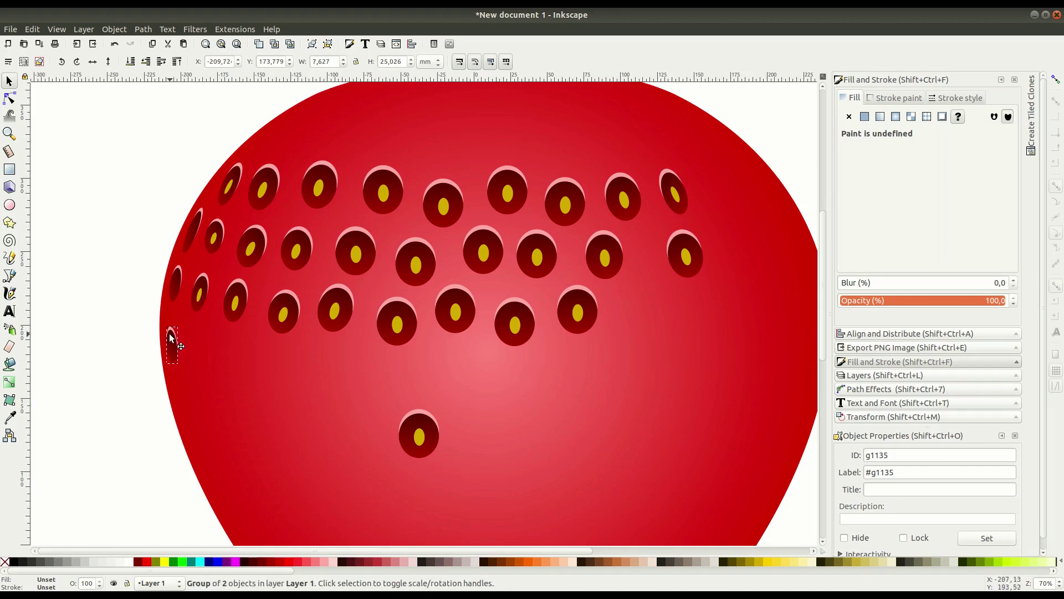
left_click_drag(171, 337, 170, 334)
key("Escape")
Step: Move a seed to the left edge and duplicate the edge-seed column lower down
mouse_move(412, 448)
left_mouse_down()
mouse_move(234, 380)
mouse_move(196, 349)
left_mouse_up()
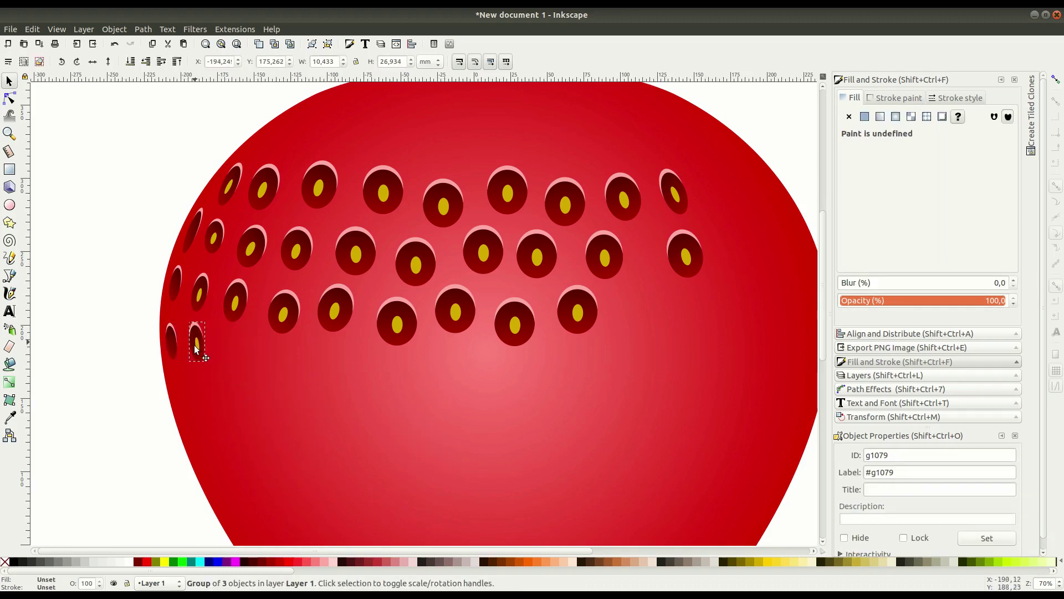
left_click(121, 403)
scroll(121, 403, "down", 1)
key("minus")
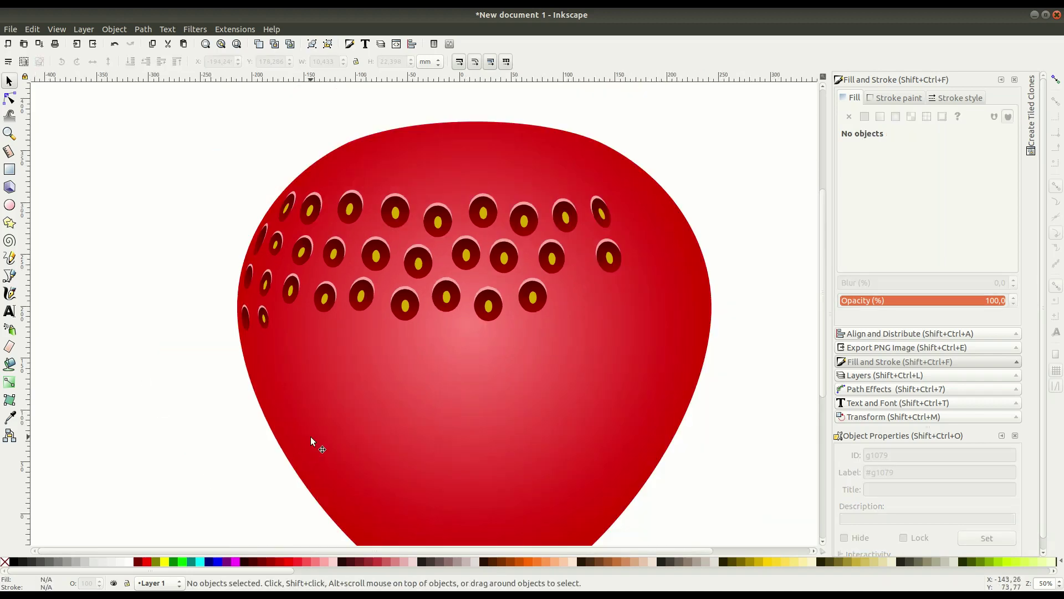
right_click(264, 316)
left_click(280, 117)
mouse_move(264, 316)
left_mouse_down()
mouse_move(342, 347)
mouse_move(311, 341)
mouse_move(260, 363)
left_mouse_up()
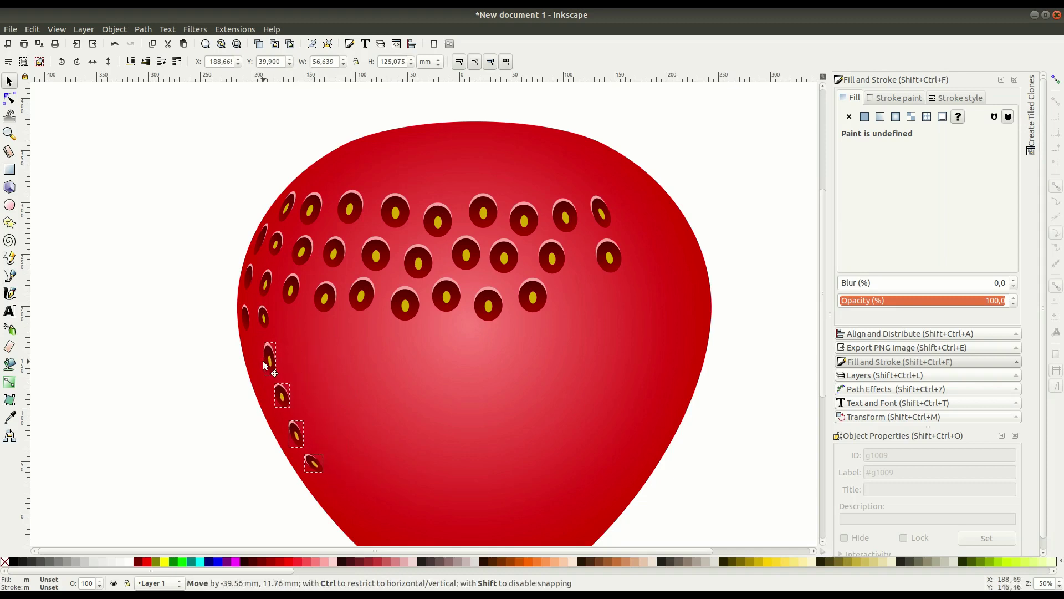
Step: Move the new column's upper seed left and tilt it more
left_click(198, 349)
key("plus")
left_click(199, 382)
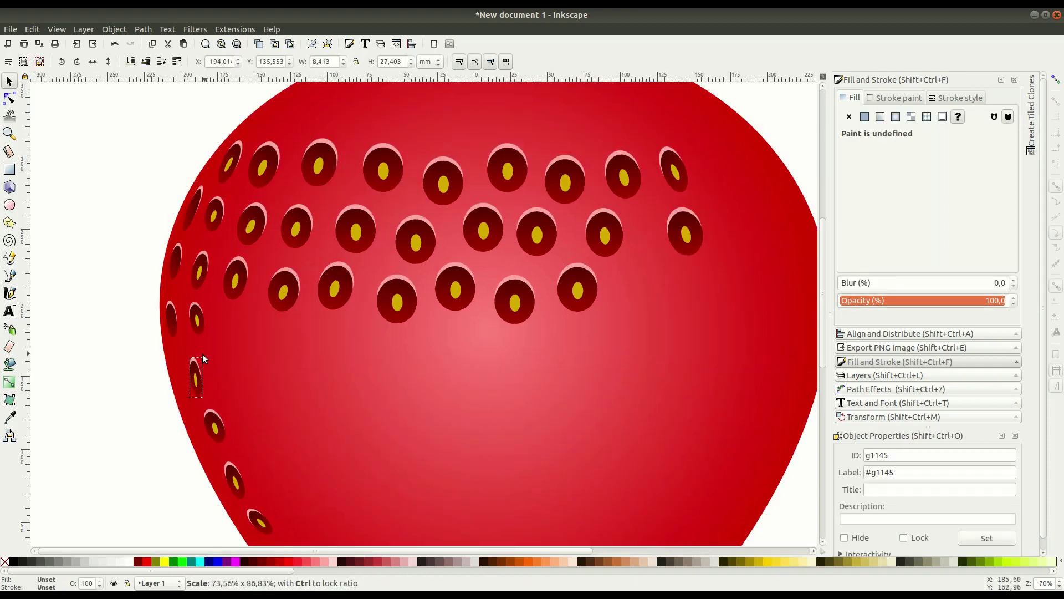
left_click_drag(199, 381, 186, 356)
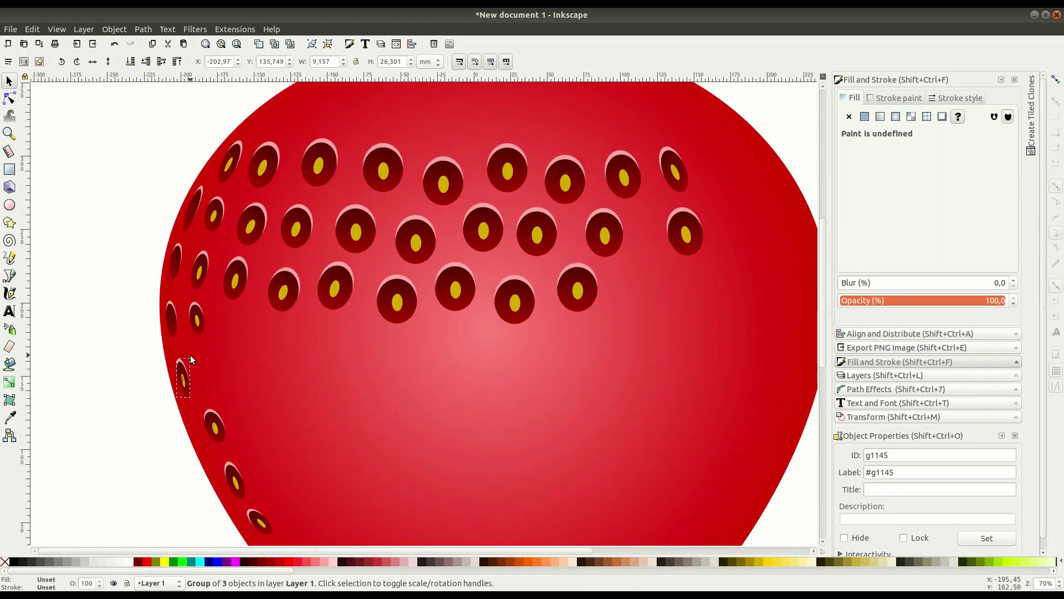
key("plus")
key("plus")
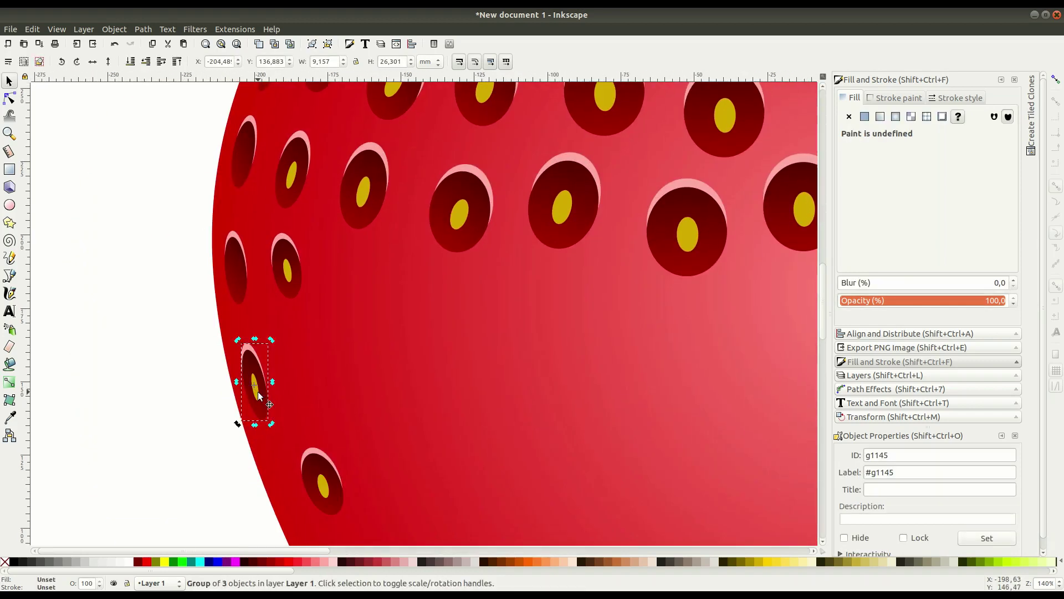
Step: Make the lower left-edge seed narrower
left_click(257, 392, "ctrl")
scroll(258, 430, "down", 2)
left_click_drag(321, 438, 328, 442)
scroll(328, 443, "down", 3)
left_click(267, 476)
left_click(338, 394)
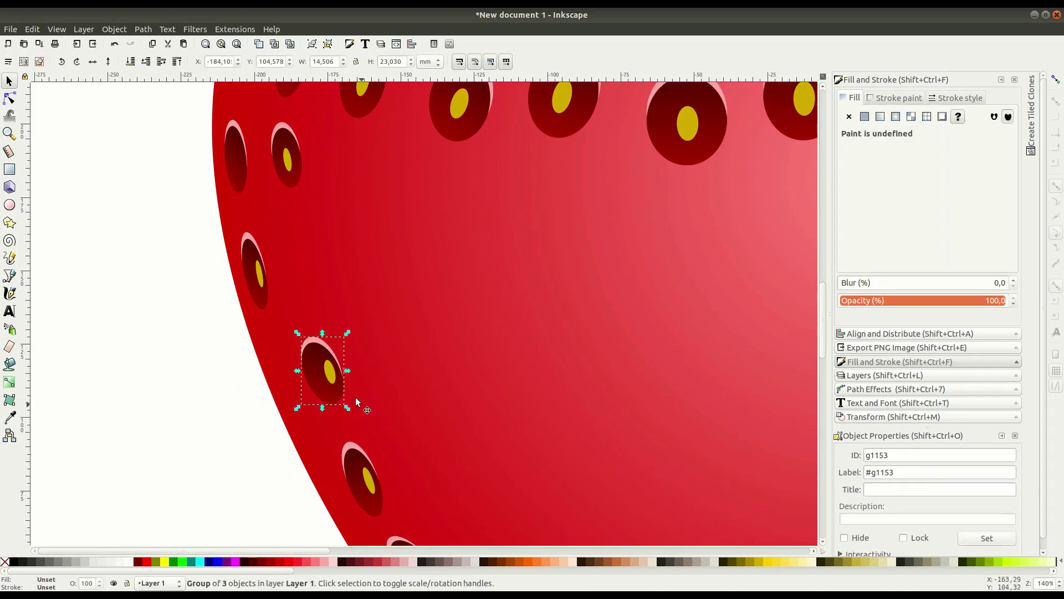
left_click_drag(332, 370, 328, 370)
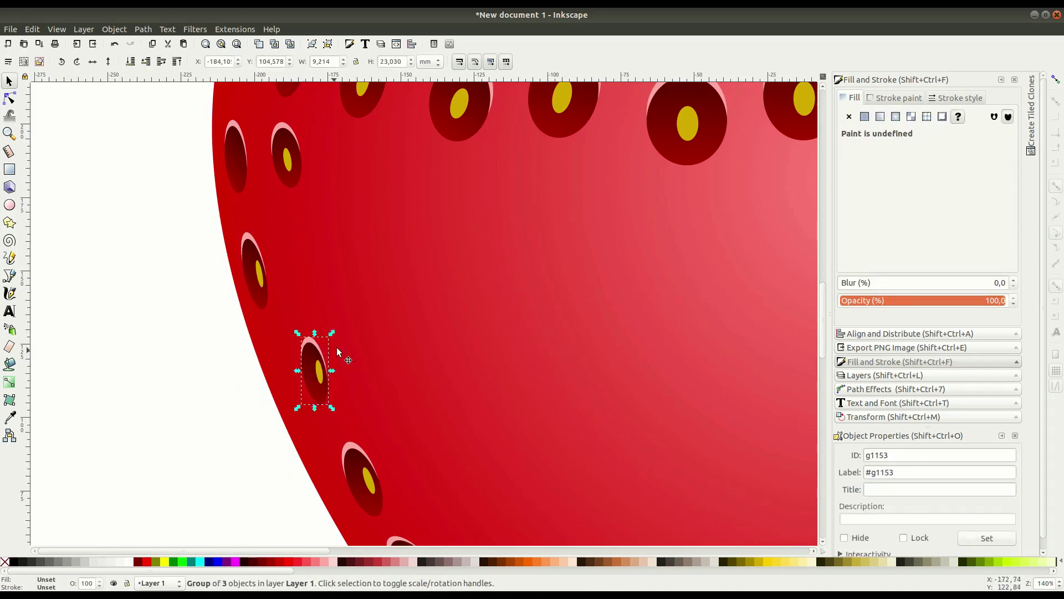
Step: Narrow an edge seed further and move a lower seed up-left along the edge
key("minus")
key("minus")
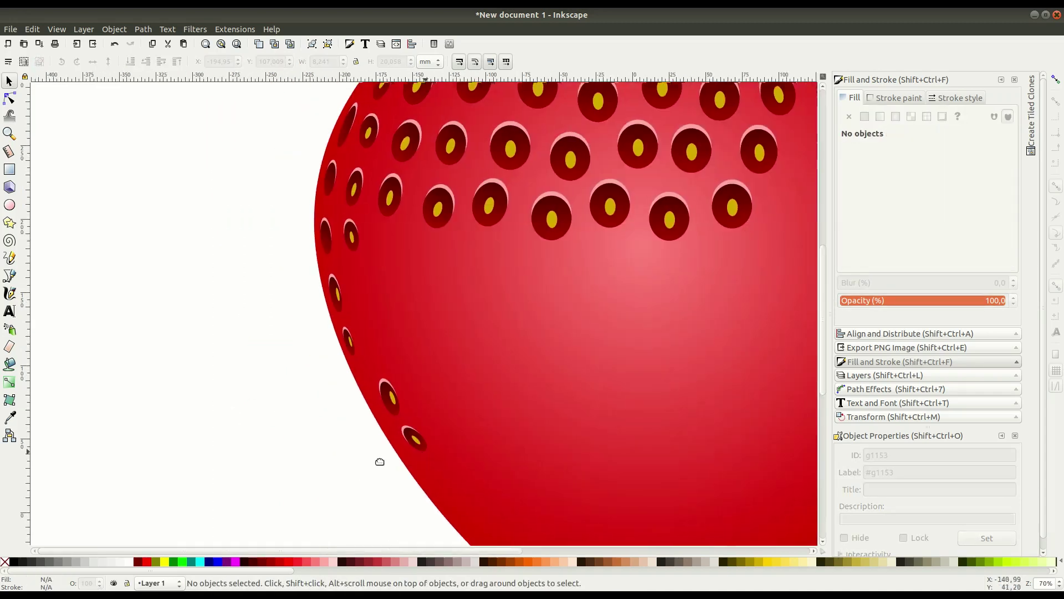
scroll(225, 323, "left", 3)
left_click(204, 254)
left_click_drag(216, 260, 213, 260)
left_click(254, 325)
left_click(231, 256)
left_click(277, 416)
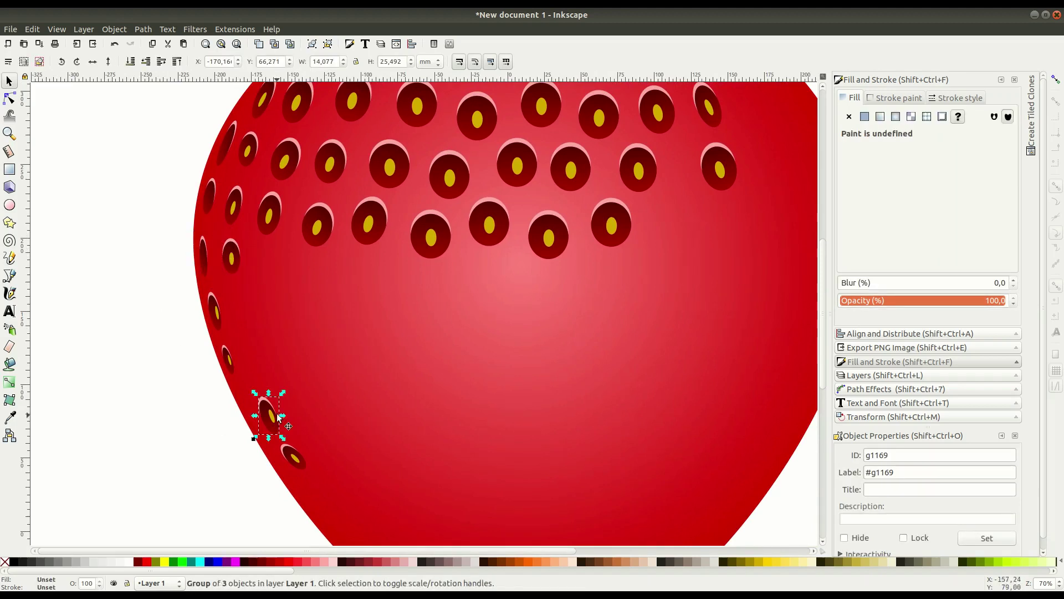
left_click_drag(275, 397, 231, 423)
key("Escape")
Step: Narrow the bottom seed on the strawberry's left edge
left_click(297, 457)
left_click(208, 507)
scroll(266, 499, "up", 1)
scroll(272, 477, "up", 1)
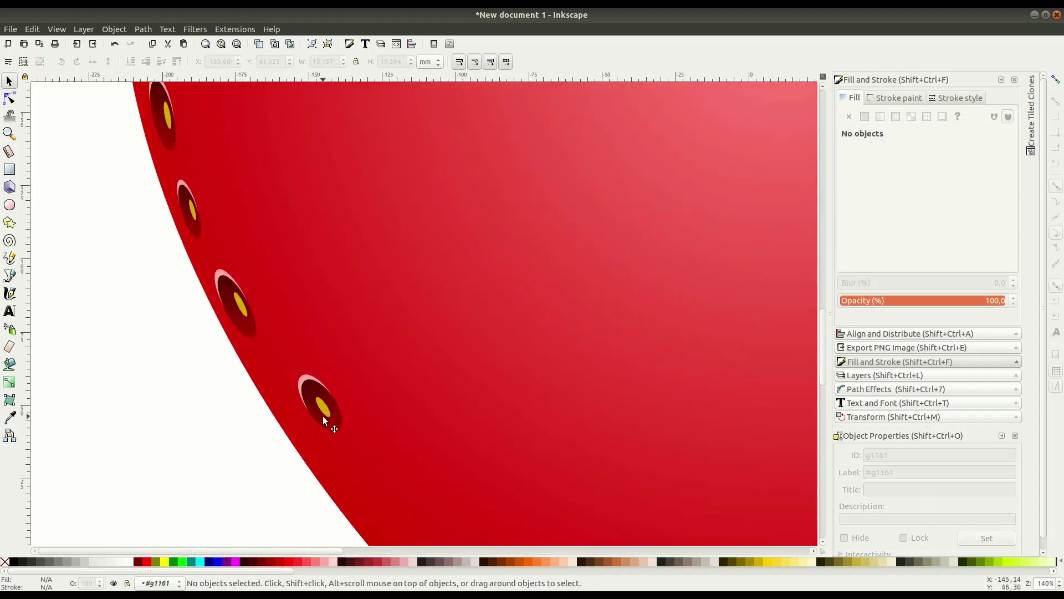
double_click(323, 401)
key("ctrl+BackSpace")
left_click_drag(342, 379, 319, 381)
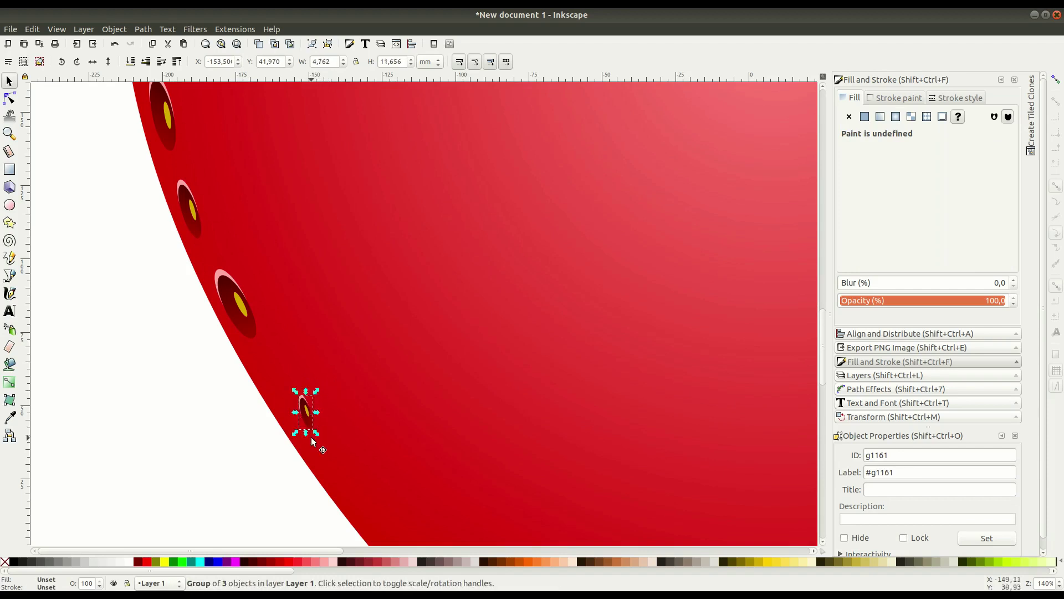
left_click(225, 411)
Step: Paste the copied seed cluster onto the body and move seeds up into middle gaps
scroll(288, 413, "down", 2)
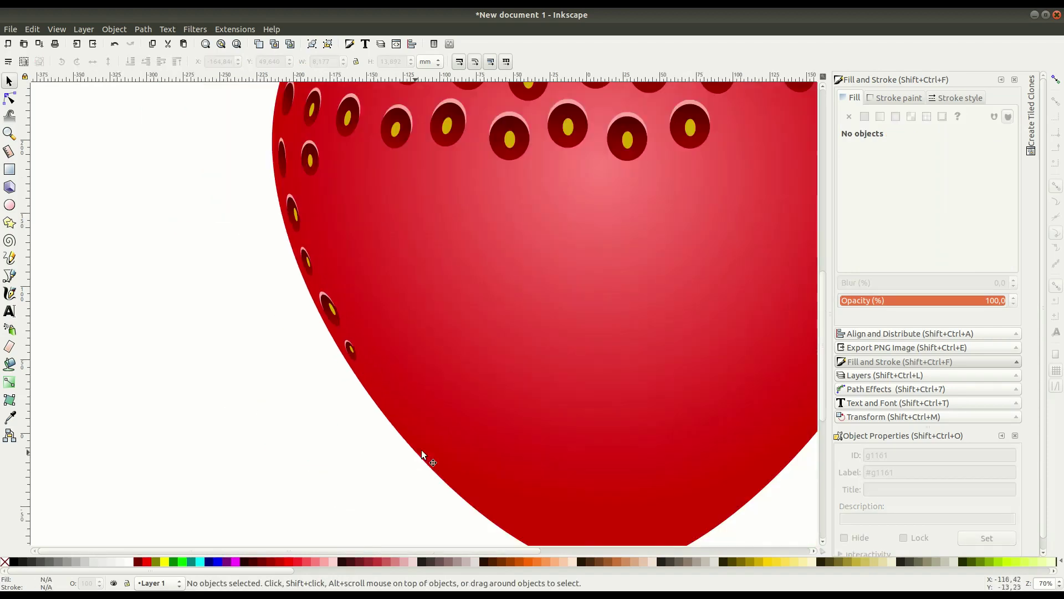
scroll(366, 419, "down", 1)
scroll(438, 235, "up", 2)
right_click(421, 227)
left_click(444, 282)
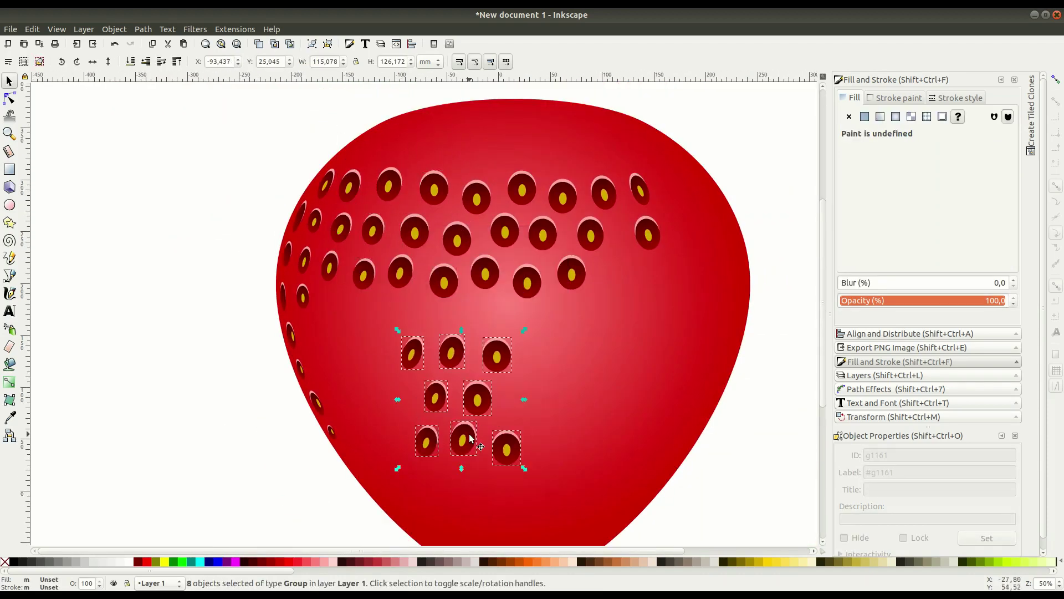
left_click(506, 451)
left_click_drag(480, 351, 501, 310)
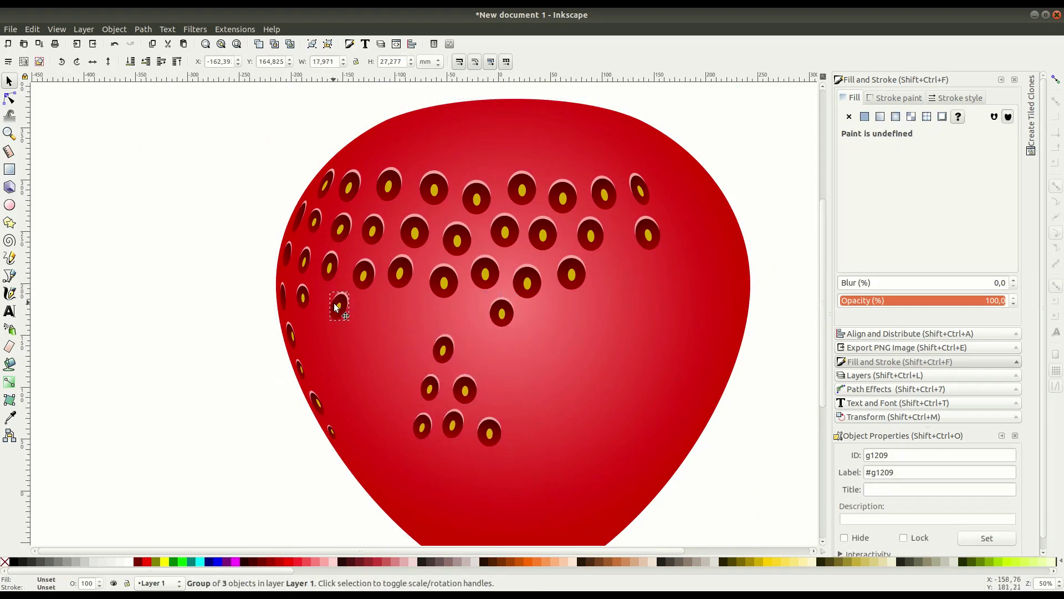
left_click_drag(337, 314, 378, 317)
left_click_drag(464, 390, 423, 320)
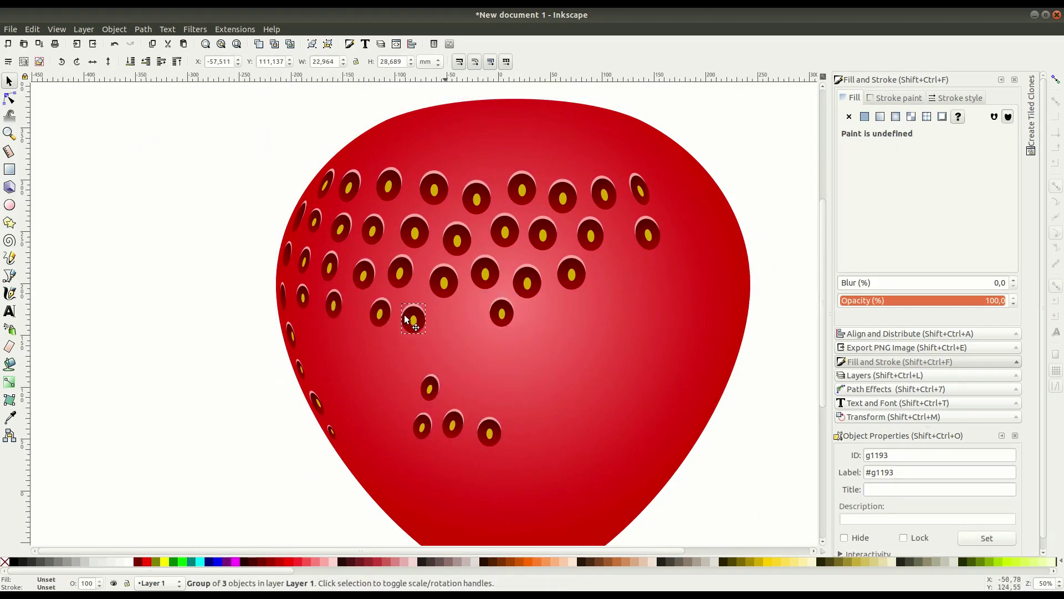
left_click_drag(490, 432, 466, 336)
Step: Copy and paste a centre group of seeds, spreading copies toward the right side
left_click_drag(586, 112, 463, 358)
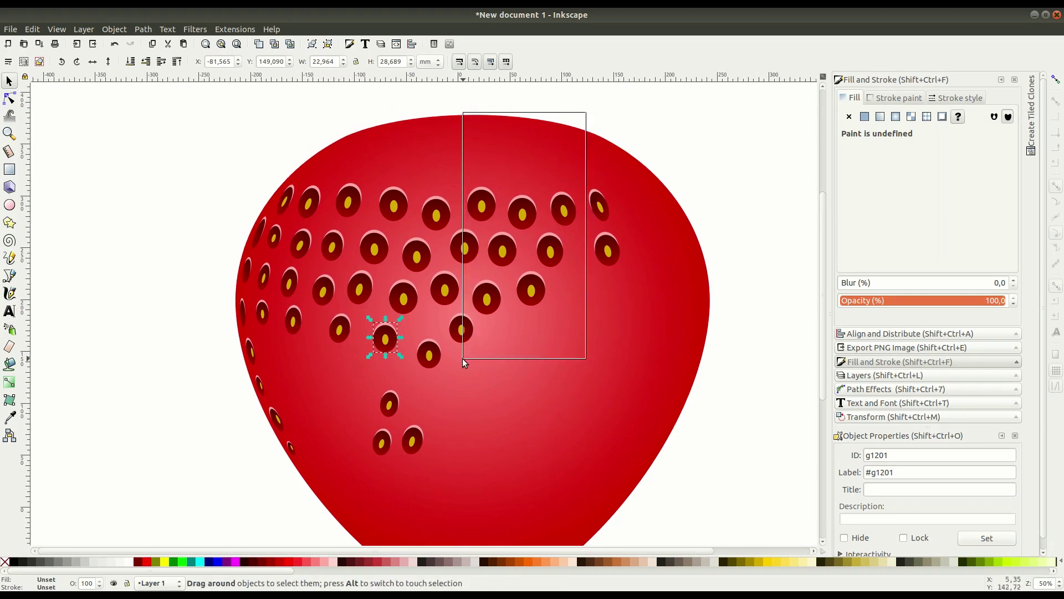
key("ctrl+c")
key("ctrl+v")
left_click(592, 349, "alt")
left_click_drag(592, 349, 582, 281)
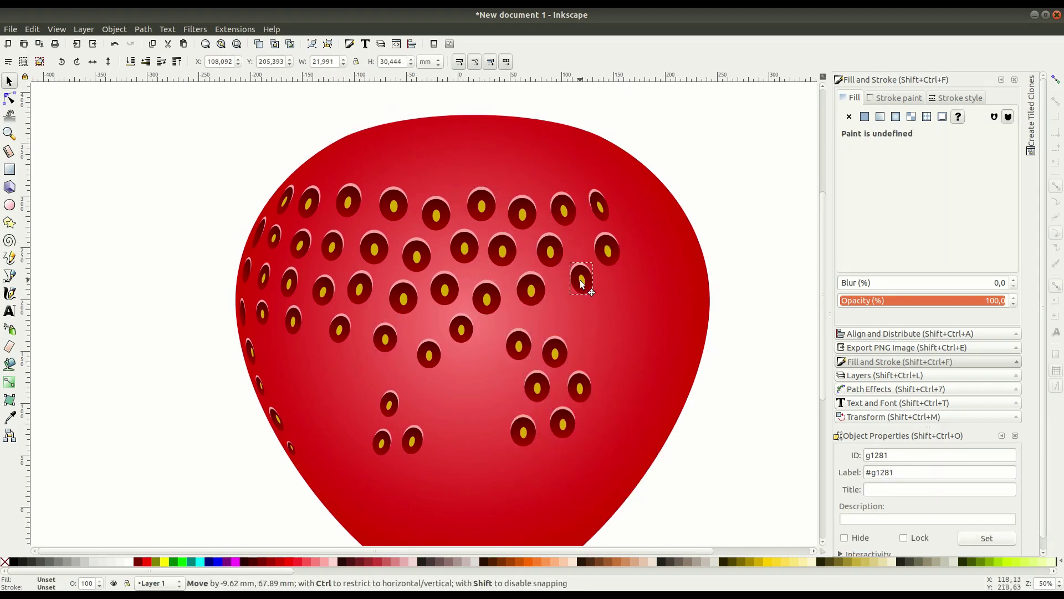
mouse_move(552, 358)
left_mouse_down()
mouse_move(590, 332)
mouse_move(646, 243)
left_mouse_up()
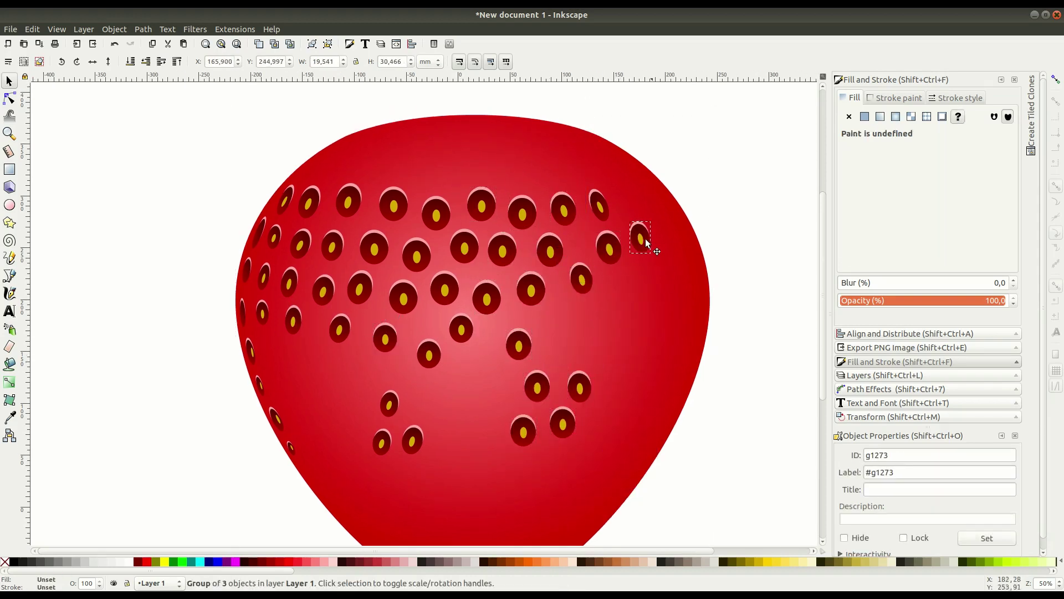
Step: Move more pasted seeds up into open space in the left-middle area
left_click_drag(521, 348, 518, 331)
left_click_drag(527, 395, 479, 360)
left_click_drag(320, 357, 315, 357)
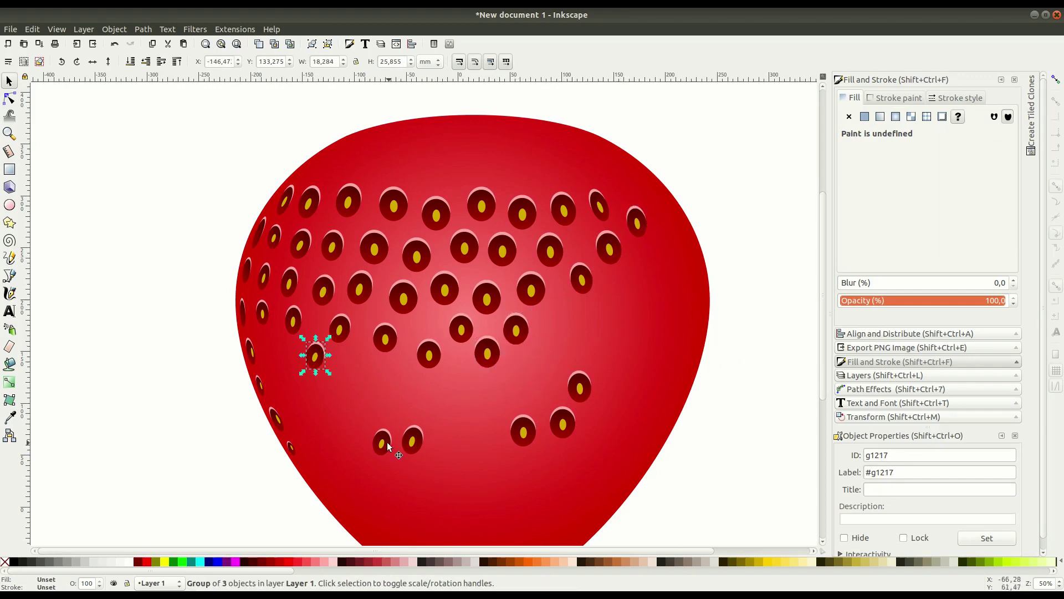
left_click_drag(382, 443, 350, 370)
left_click(413, 443)
left_click_drag(413, 438, 326, 391)
Step: Duplicate a left-edge seed, narrow it, and add another copy lower down
left_click(228, 446)
left_click(333, 395)
key("ctrl+d")
left_click_drag(294, 375, 284, 398)
right_click(277, 358)
left_click(308, 159)
left_click_drag(326, 356, 323, 364)
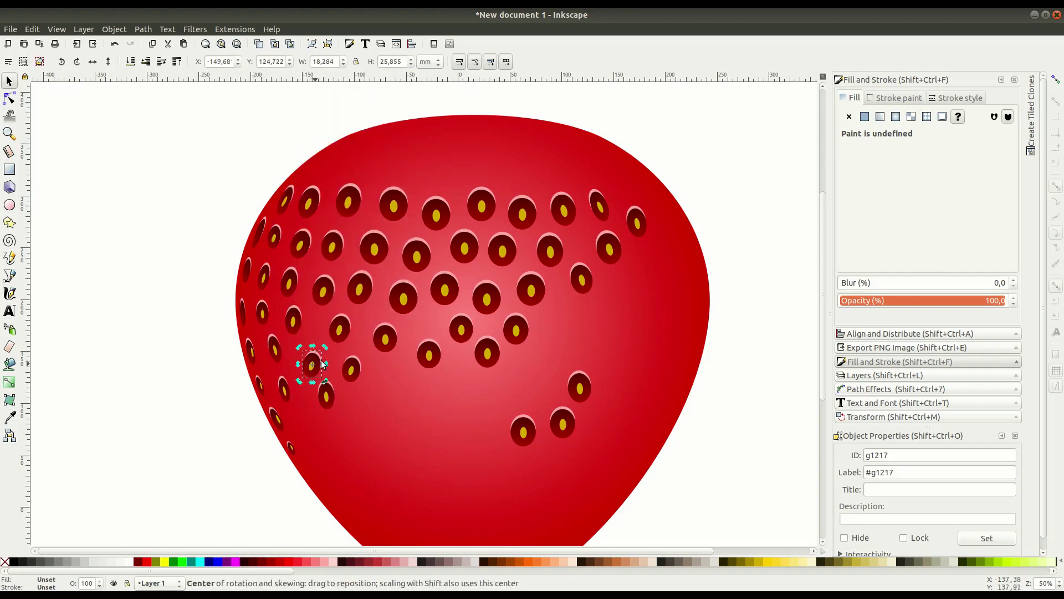
Step: Paste one more seed copy onto the strawberry
left_click(174, 420)
scroll(174, 420, "up", 1, "ctrl")
right_click(228, 295)
left_click(254, 359)
Step: Copy and paste the ten left-edge seeds, removing one misplaced copy
left_click_drag(128, 155, 268, 396)
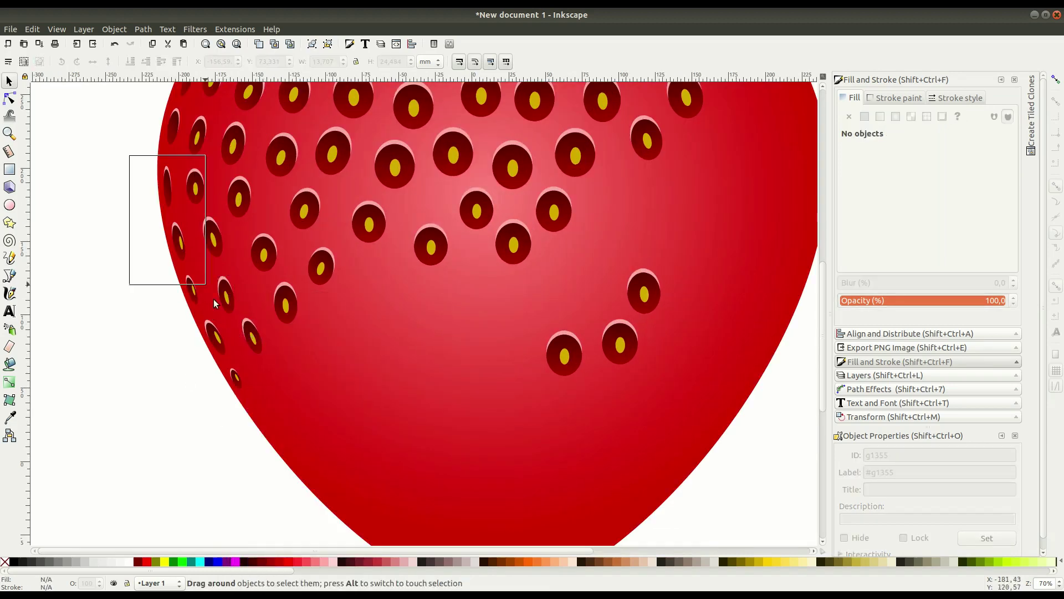
right_click(244, 340)
left_click(271, 162)
scroll(473, 361, "down", 4)
key("ctrl+v")
left_click_drag(378, 312, 294, 360)
left_click(369, 258)
key("Delete")
Step: Spread the pasted seeds down toward the tip and into the lower-left body
left_click_drag(443, 453, 394, 464)
left_click_drag(414, 409, 357, 436)
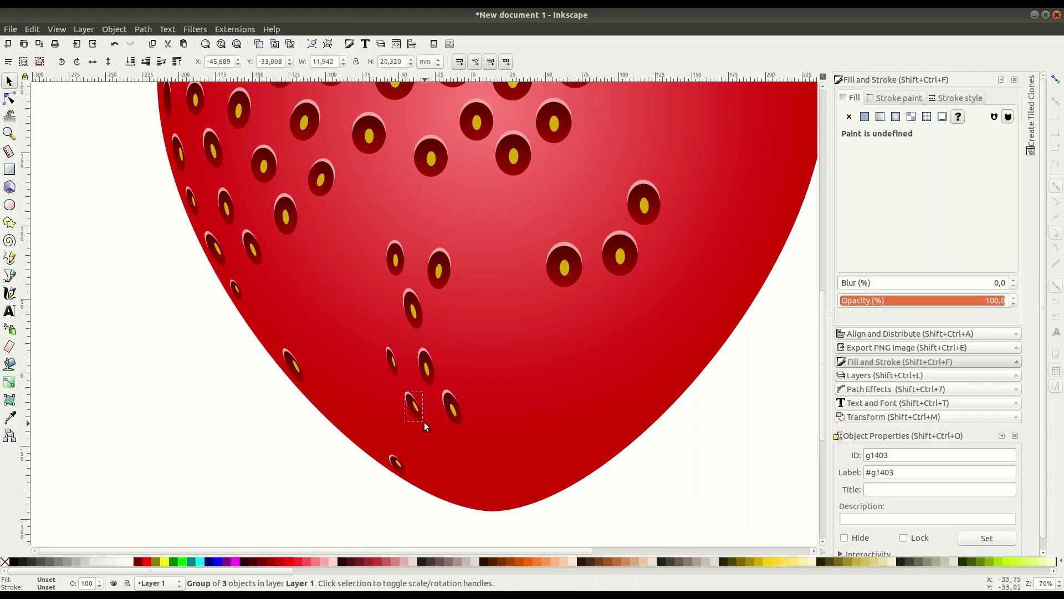
left_click_drag(392, 362, 327, 403)
left_click(287, 435)
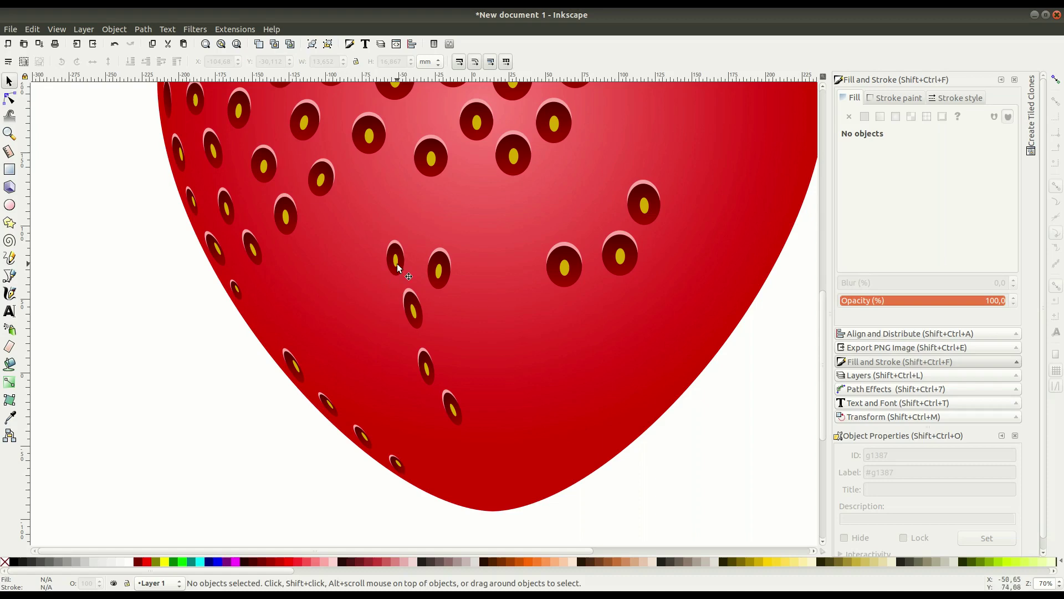
mouse_move(397, 264)
left_mouse_down()
mouse_move(285, 295)
mouse_move(259, 321)
left_mouse_up()
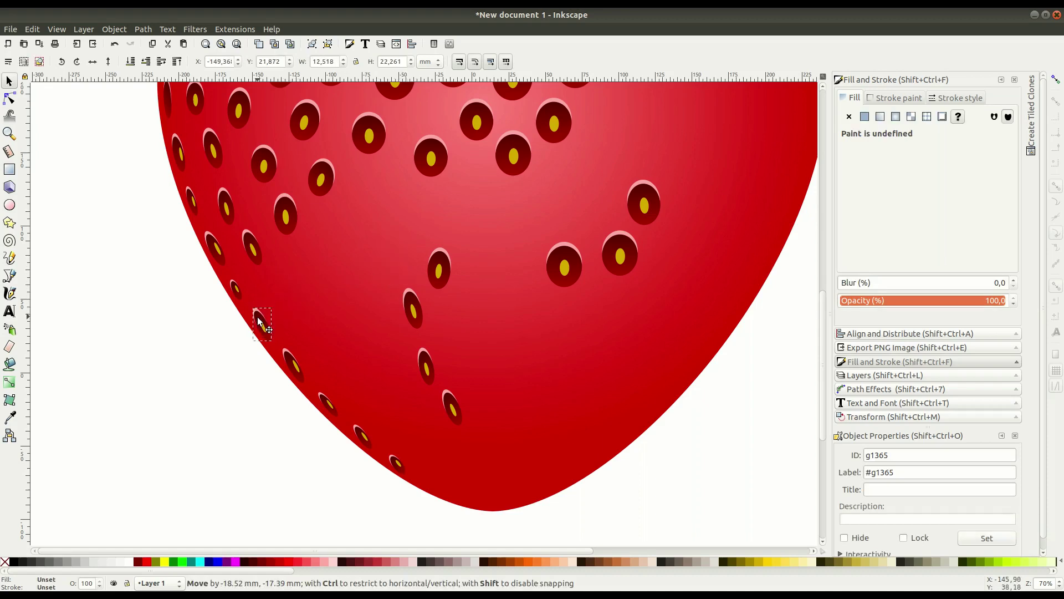
left_click_drag(413, 310, 279, 289)
left_click_drag(426, 366, 305, 327)
left_click_drag(460, 413, 342, 379)
Step: Move more seeds into empty gaps across the lower middle of the strawberry
left_click(546, 290)
left_click_drag(438, 271, 382, 199)
left_click(320, 188)
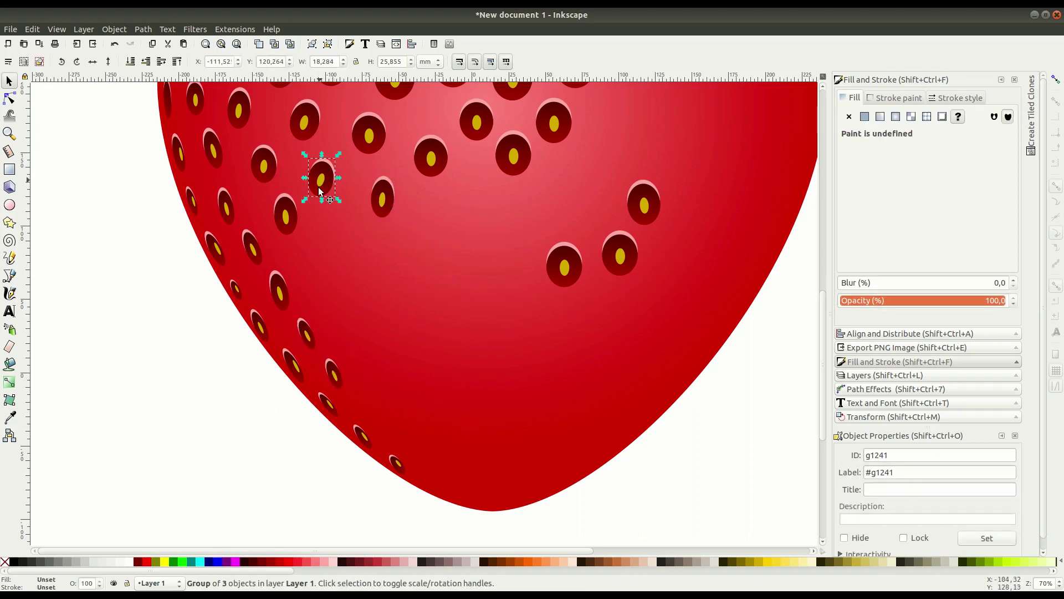
left_click(570, 274)
mouse_move(570, 274)
left_mouse_down()
mouse_move(580, 285)
mouse_move(493, 219)
left_mouse_up()
mouse_move(624, 262)
left_mouse_down()
mouse_move(444, 277)
mouse_move(442, 239)
left_mouse_up()
left_click_drag(648, 211, 541, 237)
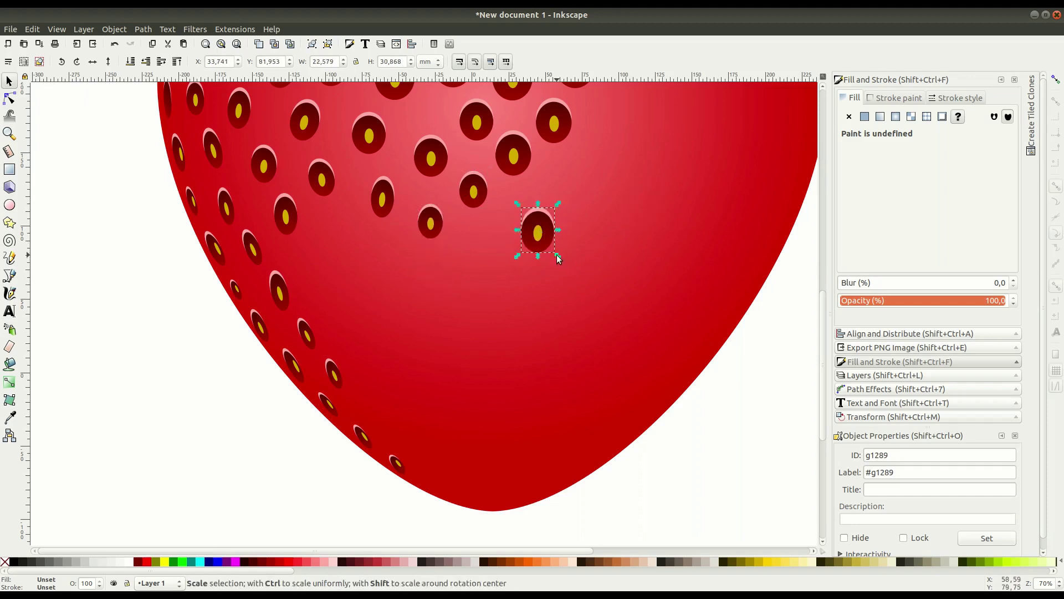
Step: Select another group of seeds and paste a fresh set of copies
left_click(571, 366)
key("minus")
scroll(571, 366, "up", 3)
key("Escape")
key("minus")
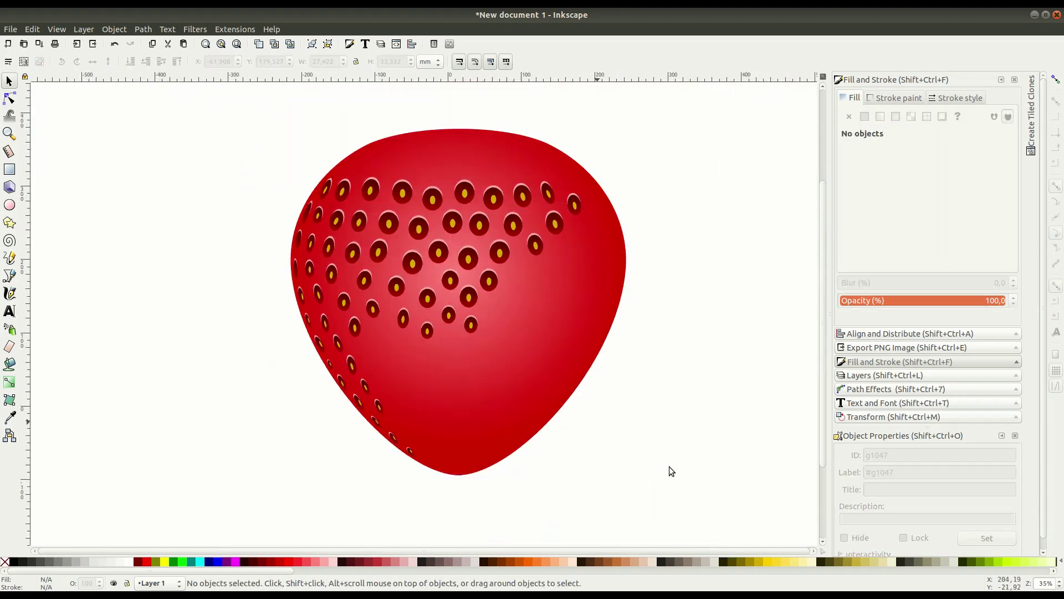
key("plus")
left_click_drag(744, 252, 322, 354)
key("ctrl+v")
Step: Shift the new seed copies up-left to fill gaps in the lower middle
left_click_drag(428, 378, 372, 344)
left_click(400, 409)
left_click(440, 424)
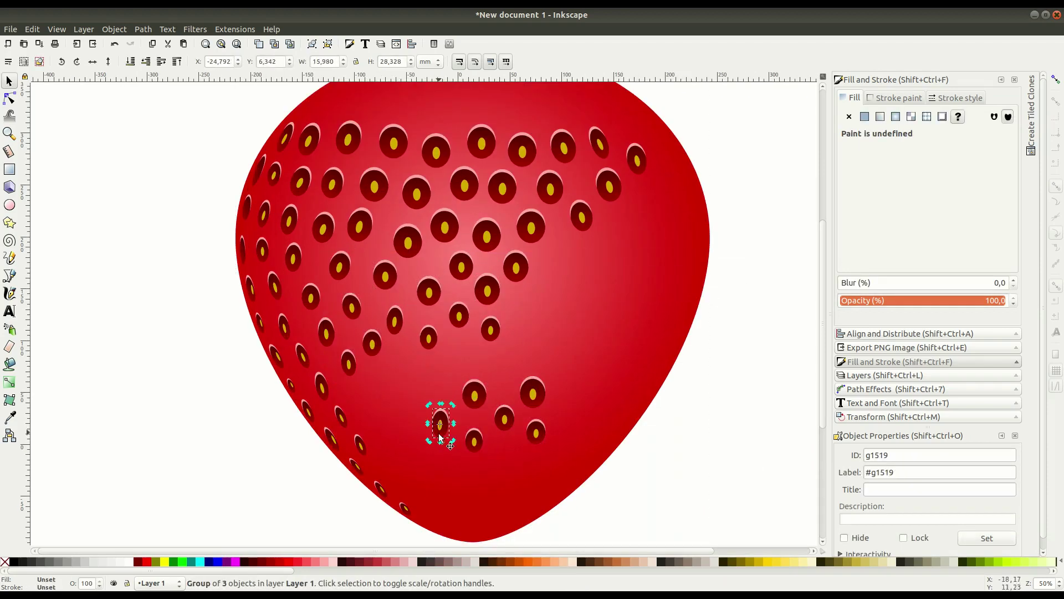
left_click_drag(444, 430, 368, 405)
left_click_drag(475, 395, 406, 372)
key("Tab")
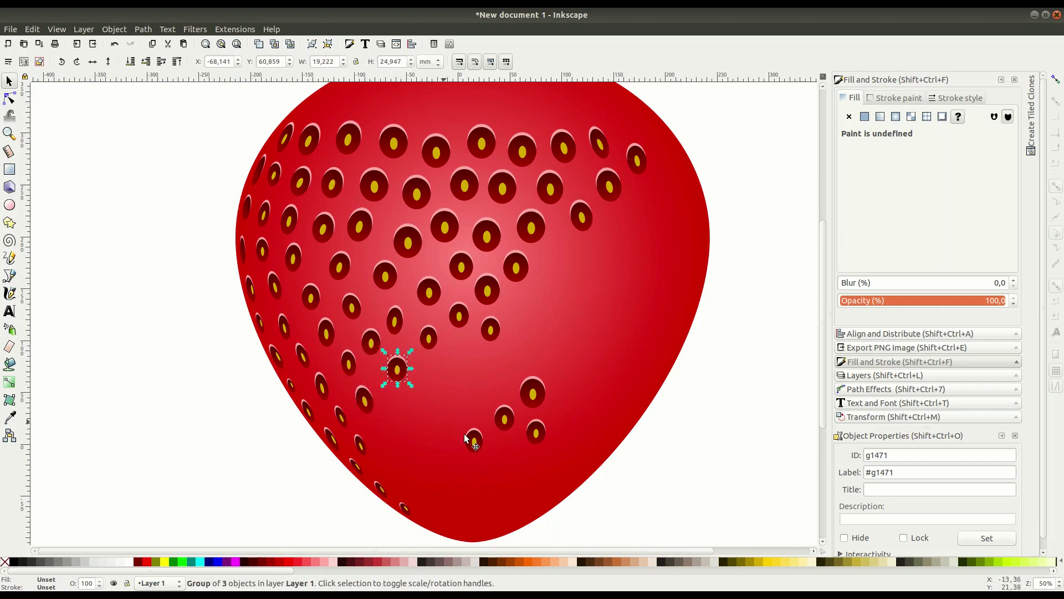
left_click_drag(475, 441, 403, 410)
left_click_drag(504, 421, 437, 378)
left_click_drag(531, 392, 473, 363)
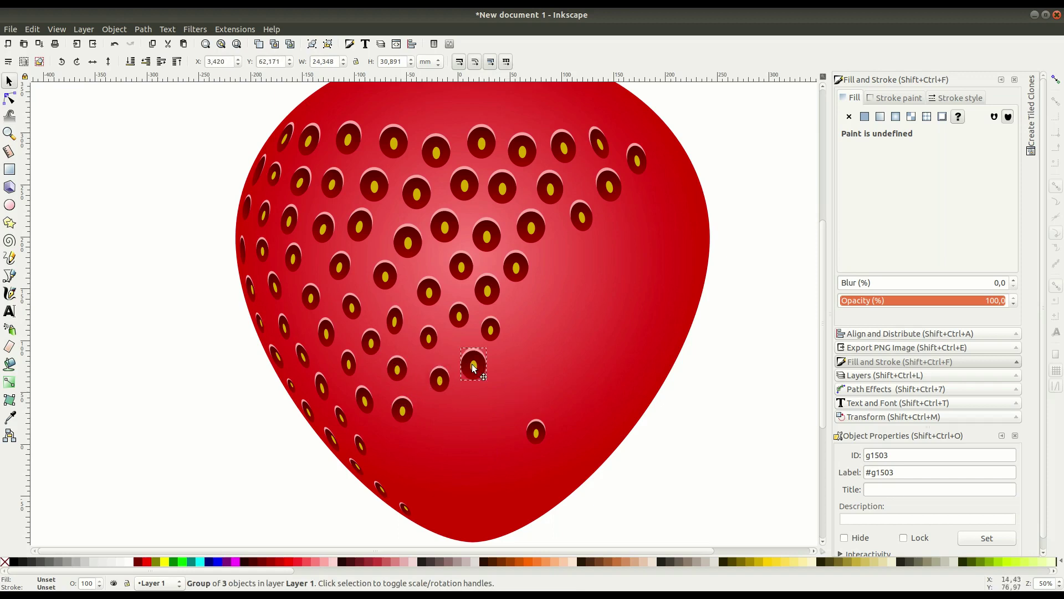
left_click_drag(533, 436, 437, 423)
Step: Select all the left-side seeds with a rubber-band selection
left_click(660, 492)
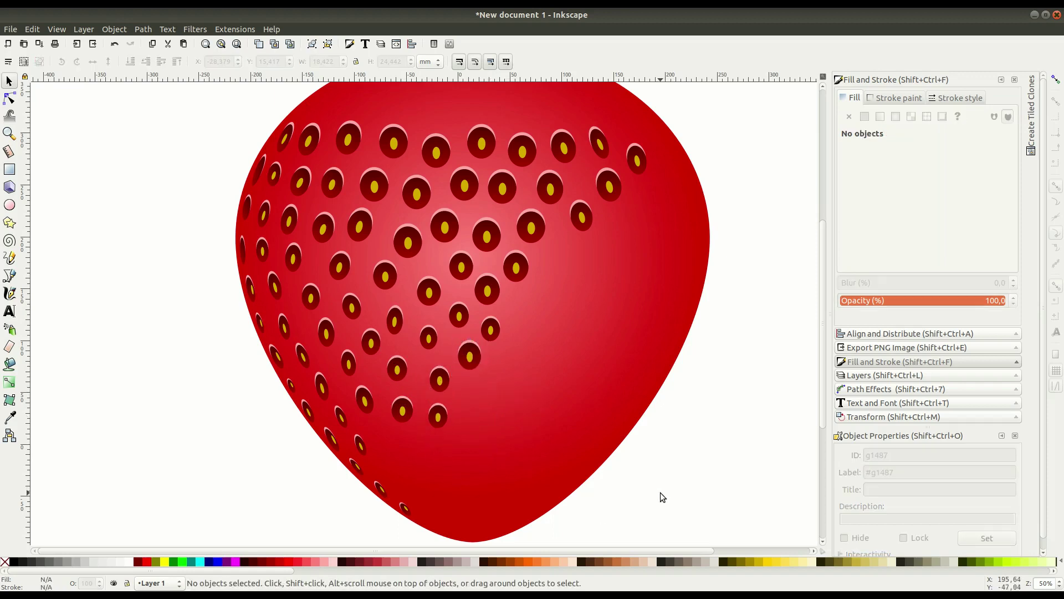
key("minus")
left_click_drag(256, 157, 424, 493)
right_click(310, 271)
Step: Duplicate the left-side seeds and place the copy over the strawberry's right half
left_click(321, 291)
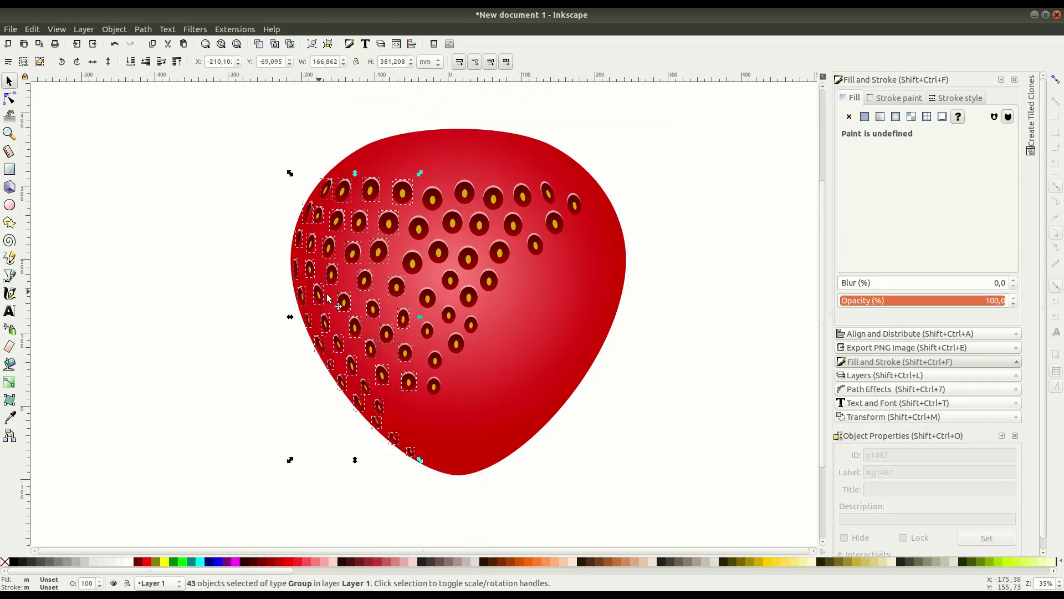
left_click_drag(693, 277, 530, 268)
left_click(577, 308)
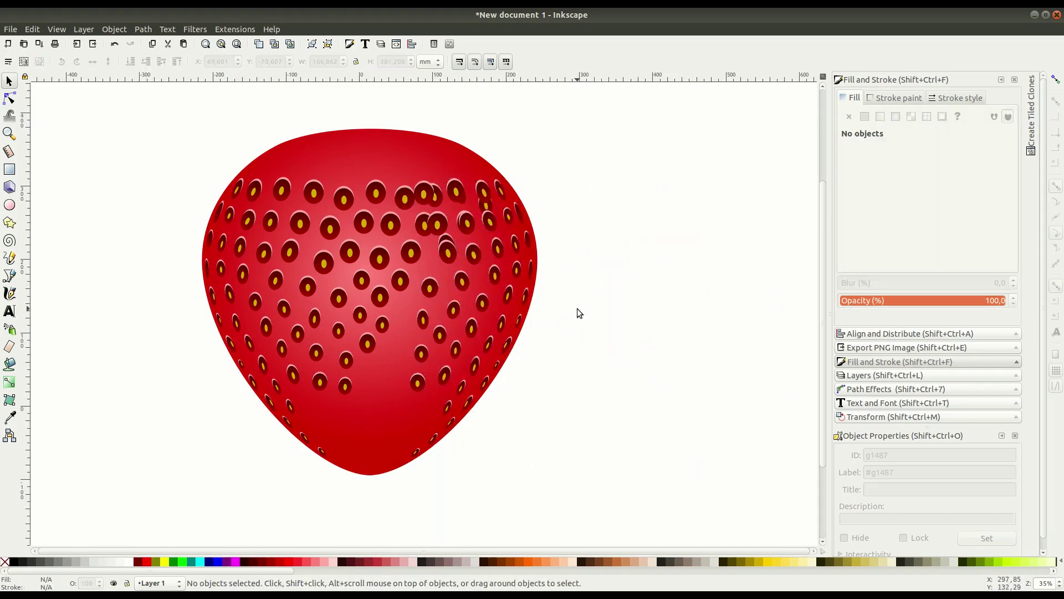
key("plus")
key("Tab")
key("Tab")
key("Tab")
Step: Relocate crowded seeds into empty spots lower down and rotate one slightly
left_click_drag(497, 188, 396, 457)
mouse_move(506, 148)
left_mouse_down()
mouse_move(325, 463)
mouse_move(299, 488)
left_mouse_up()
mouse_move(516, 180)
left_mouse_down()
mouse_move(434, 328)
mouse_move(390, 320)
left_mouse_up()
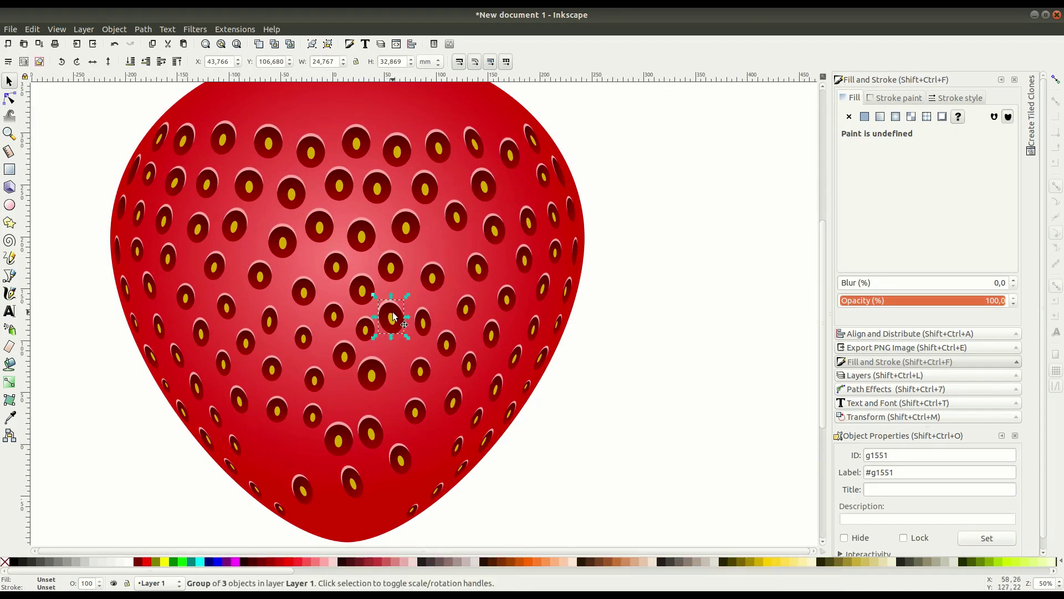
left_click(392, 311)
left_click_drag(408, 295, 400, 303)
left_click_drag(391, 268, 400, 272)
left_click_drag(335, 268, 329, 270)
left_click(340, 277)
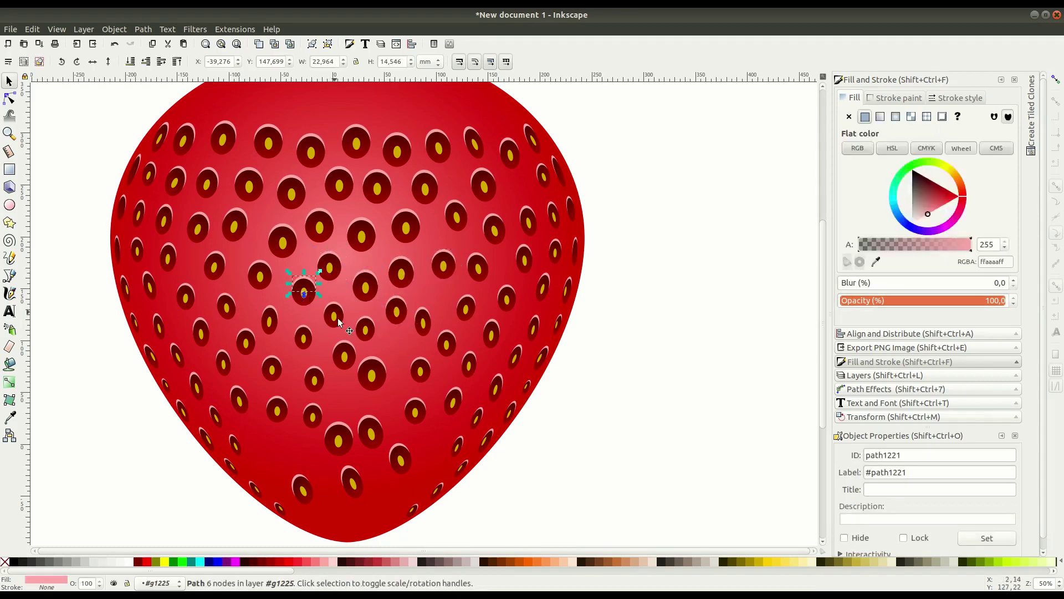
left_click_drag(258, 281, 253, 279)
Step: Nudge a bottom seed and a middle seed into better positions
left_click(302, 489)
left_click_drag(302, 488, 261, 439)
left_click(451, 527)
left_click(500, 389)
left_click(344, 355)
left_click_drag(343, 357, 338, 357)
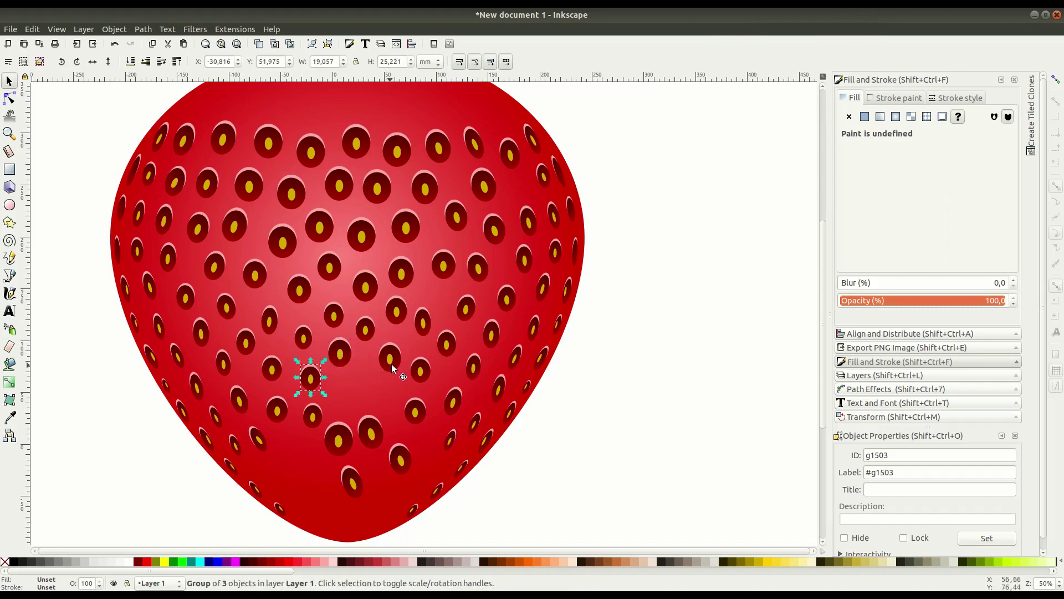
left_click(359, 388)
Step: Rotate the lower and left-edge seeds so they follow the body's curve
left_click(332, 406)
left_click(279, 410)
left_click_drag(292, 392, 290, 413)
left_click(238, 454)
left_click_drag(238, 454, 242, 450)
left_click(197, 391)
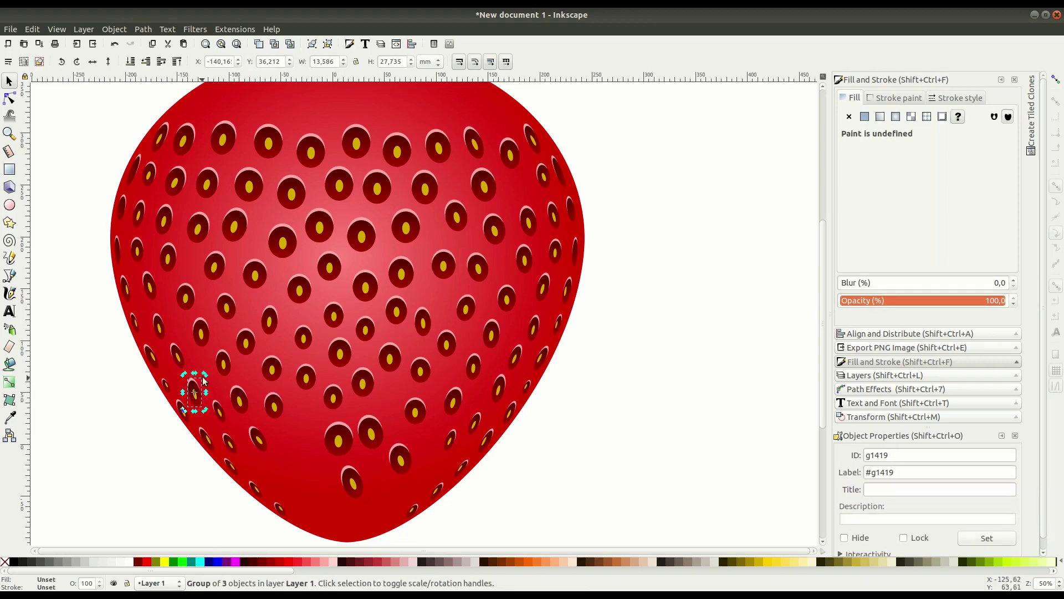
left_click(195, 360)
right_click(204, 354)
key("Escape")
left_click(200, 358)
left_click(100, 416)
Step: Reposition seeds in the lower body and near the bottom for even spacing
scroll(100, 416, "down", 1)
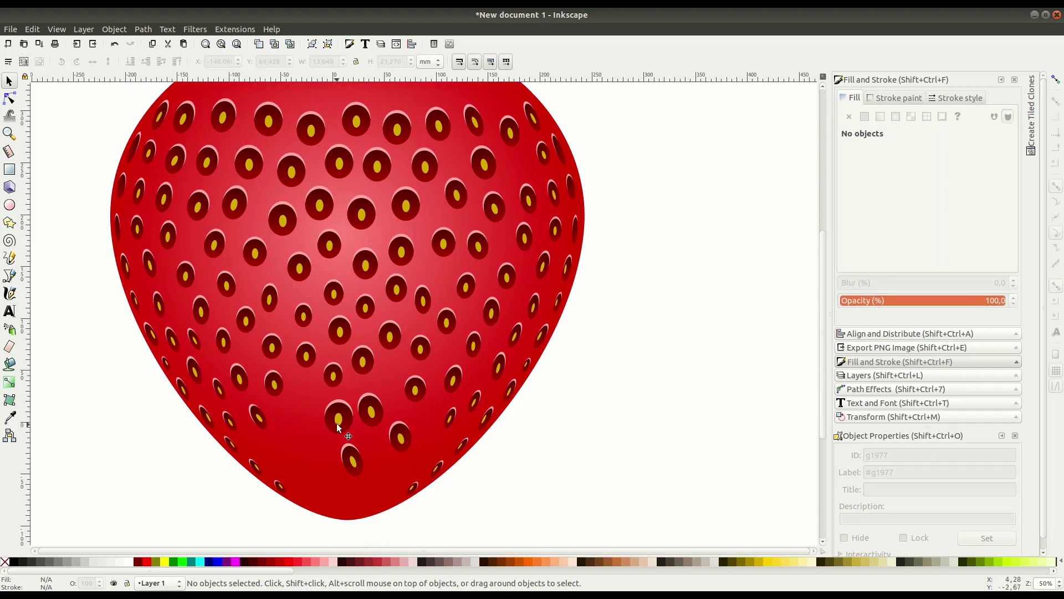
left_click(337, 424)
mouse_move(340, 420)
left_mouse_down()
mouse_move(312, 409)
mouse_move(351, 408)
left_mouse_up()
left_click(400, 436)
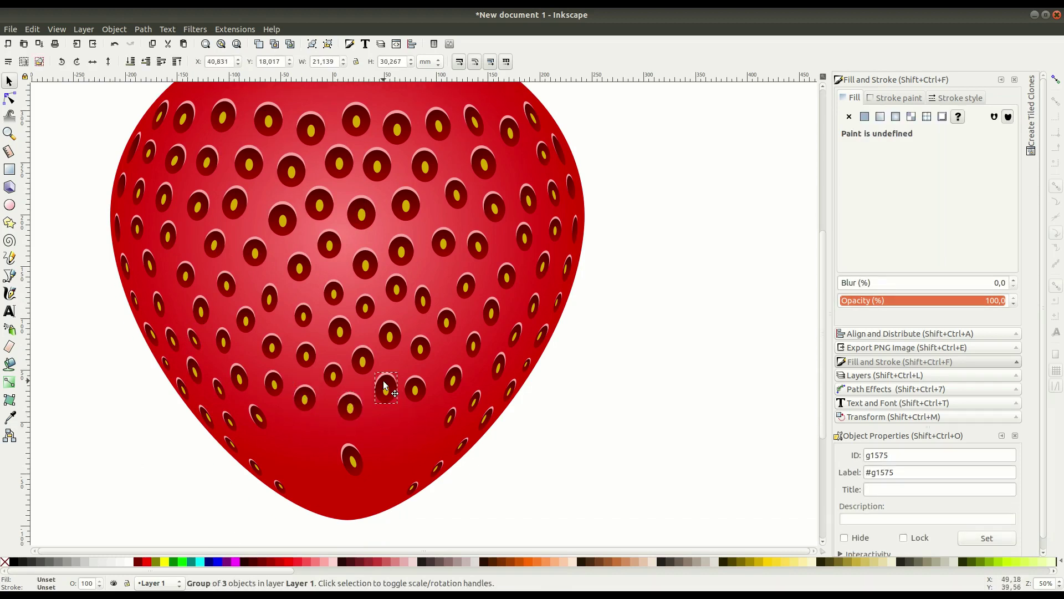
left_click(354, 460)
left_click_drag(355, 463, 290, 430)
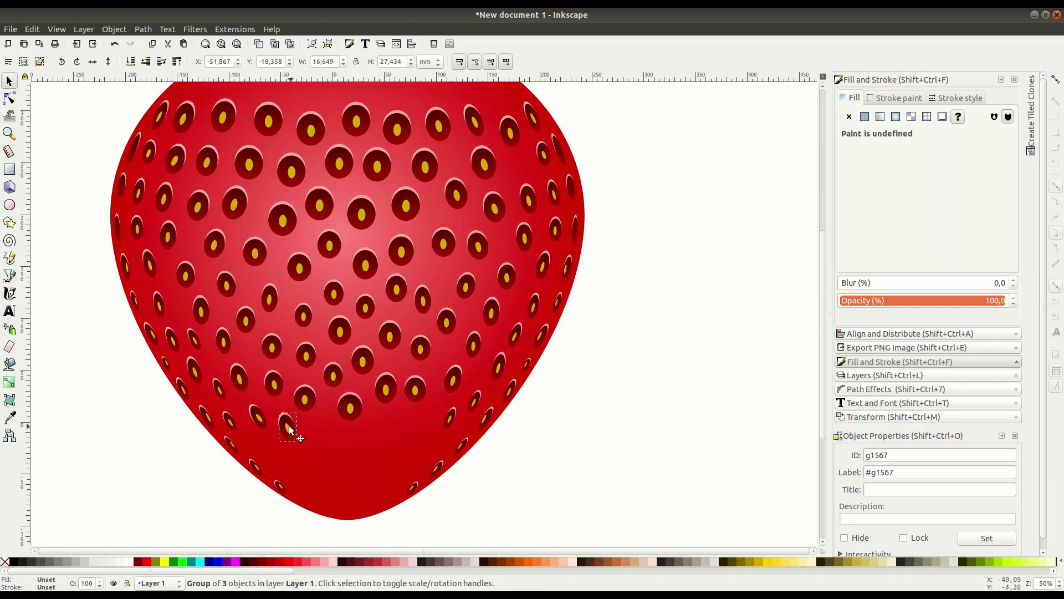
left_click(418, 523)
left_click_drag(427, 299, 438, 282)
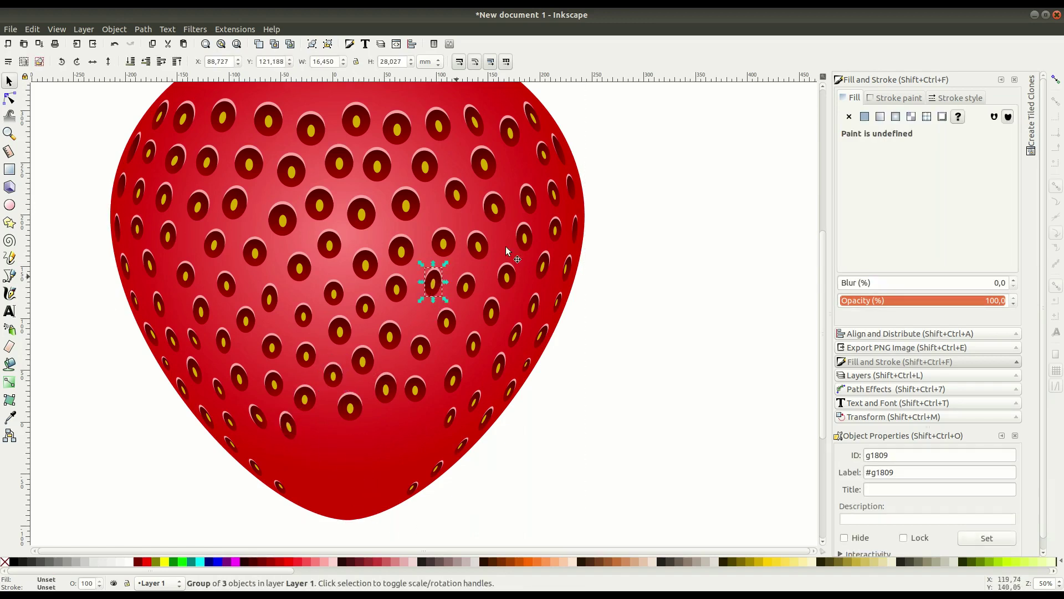
left_click_drag(390, 336, 395, 337)
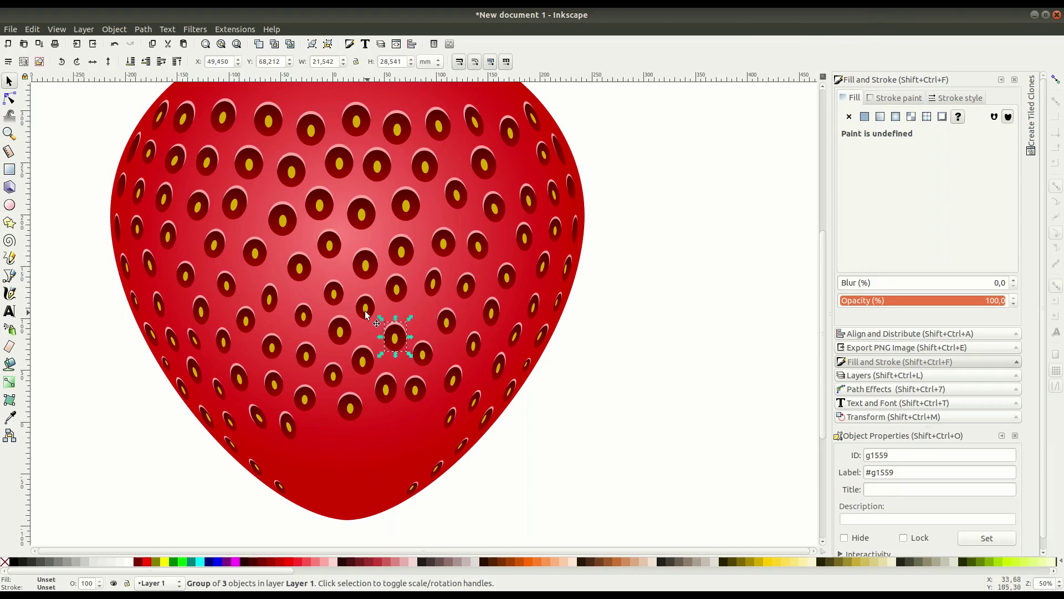
Step: Fill gaps on the right side and top, and narrow one lower-middle seed
left_click(468, 343)
mouse_move(494, 313)
left_mouse_down()
mouse_move(508, 277)
mouse_move(489, 261)
left_mouse_up()
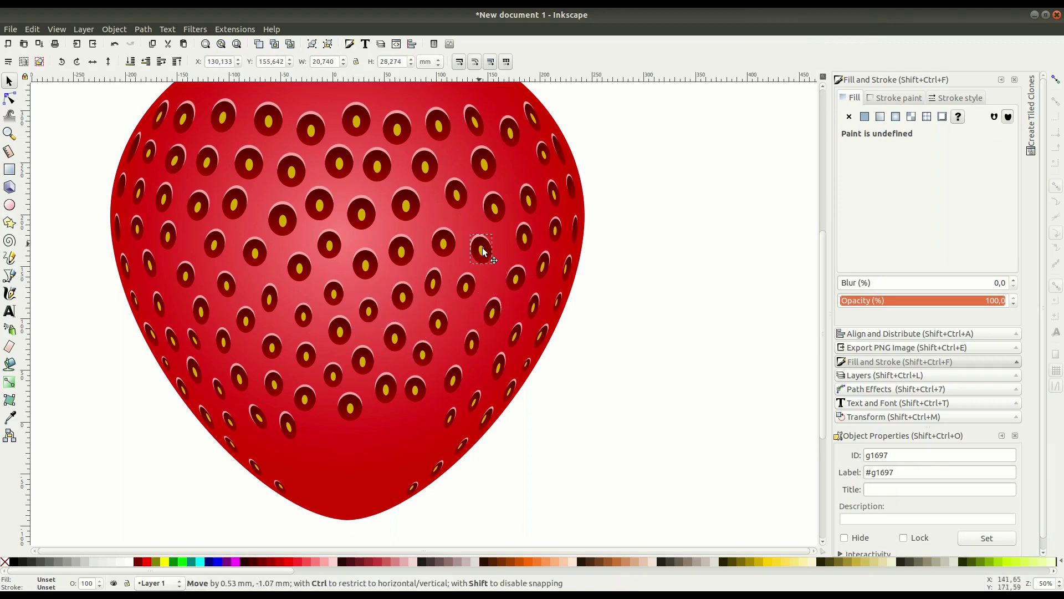
left_click_drag(404, 252, 408, 252)
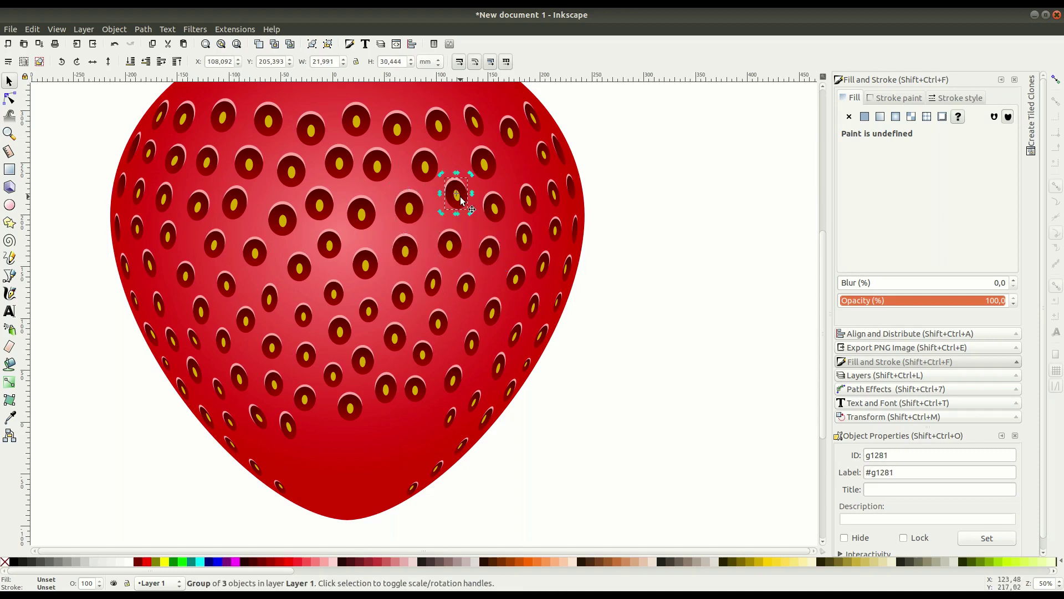
left_click(381, 165)
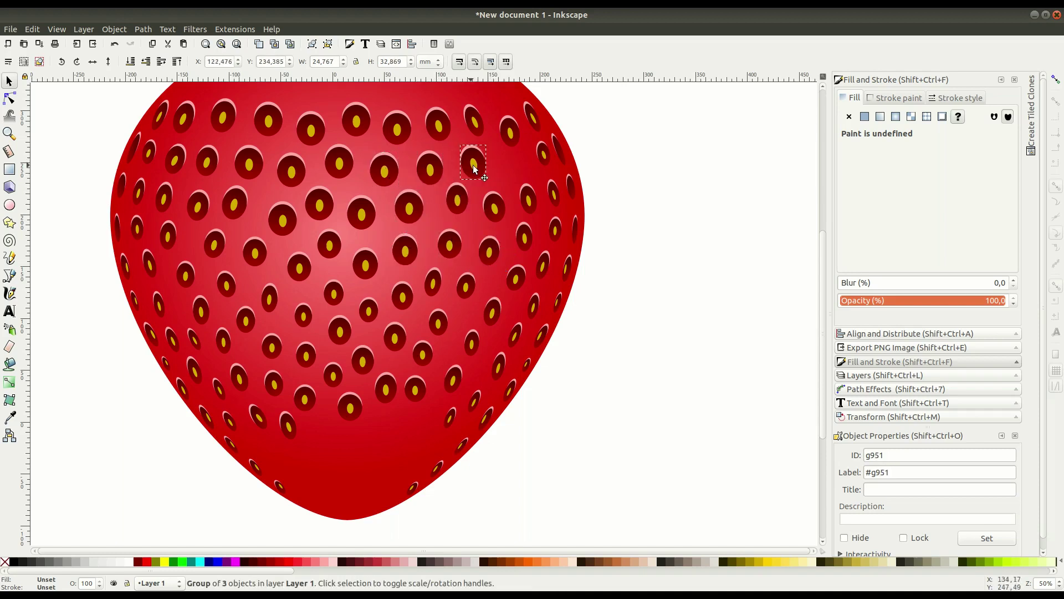
left_click_drag(527, 201, 520, 161)
left_click(524, 197)
key("Escape")
left_click(390, 382)
left_click_drag(404, 383, 400, 382)
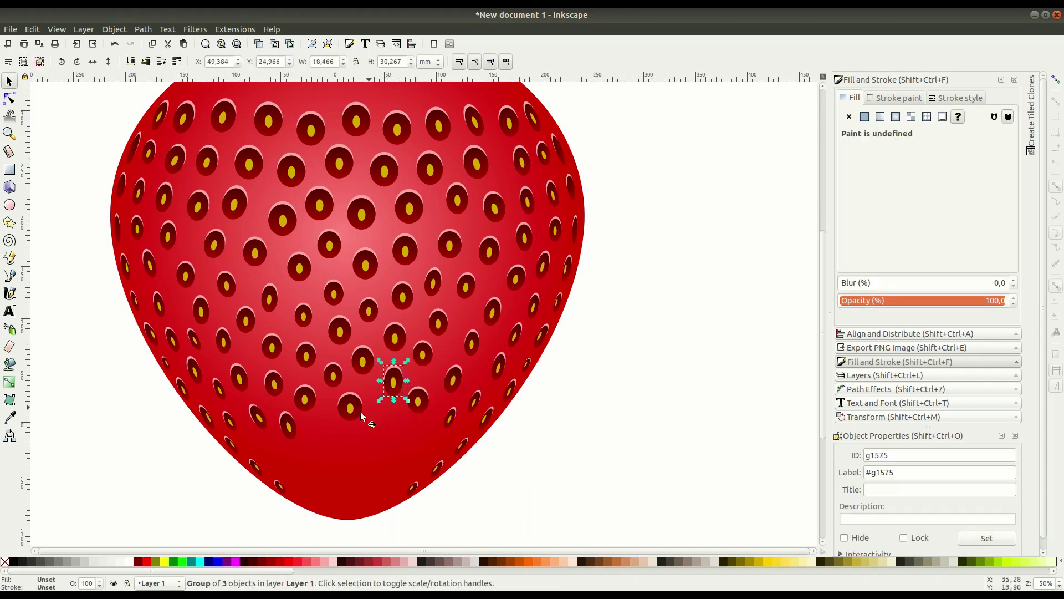
left_click(362, 438)
scroll(359, 486, "down", 4)
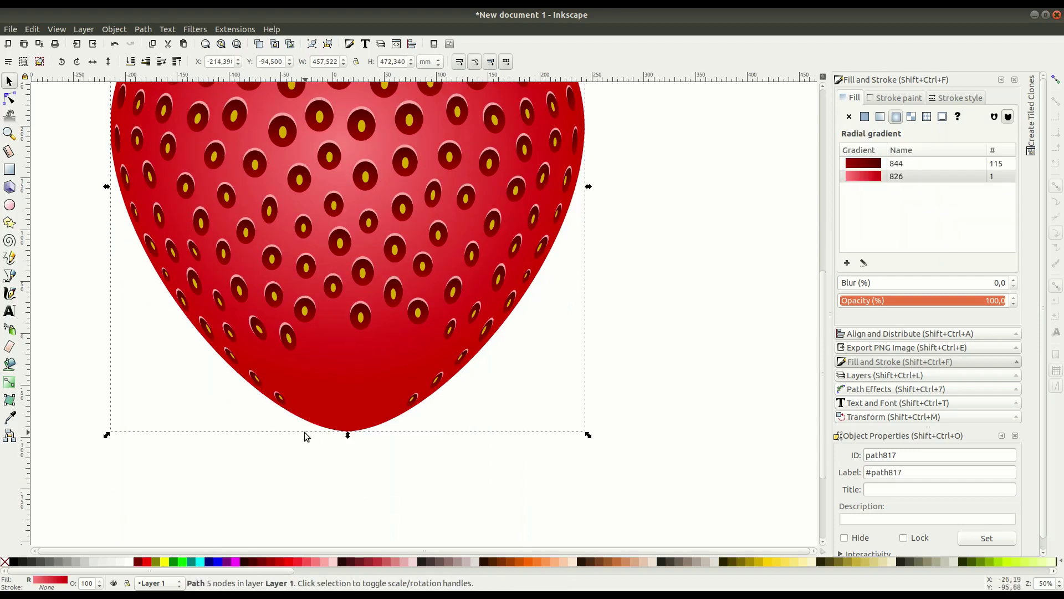
Step: Paste extra seed copies and drag the stray seeds up into bare spots of the berry body
key("ctrl+v")
left_click_drag(413, 389, 410, 443)
key("Escape")
key("Tab")
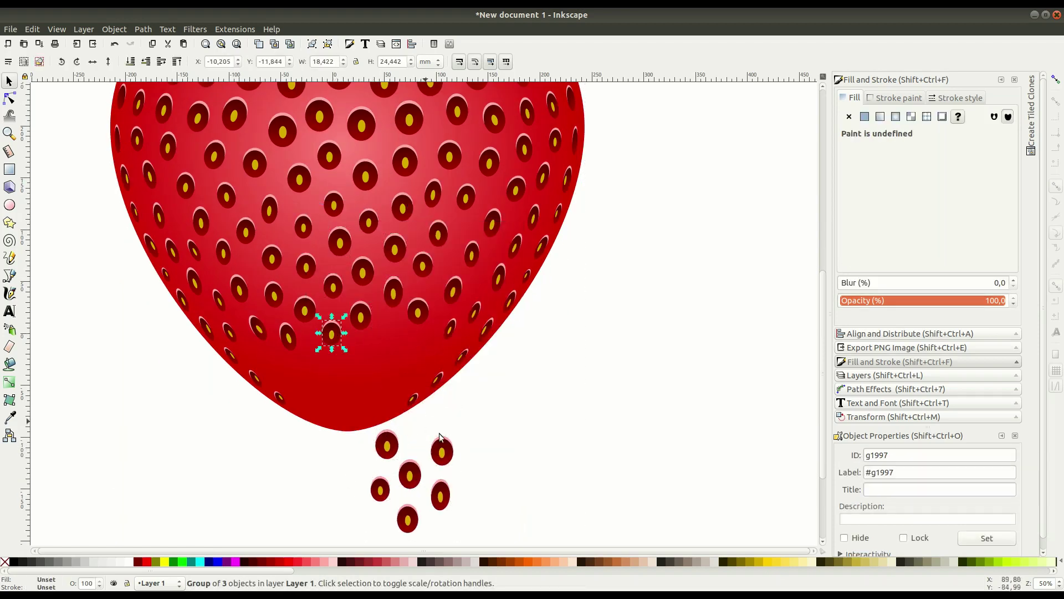
scroll(440, 436, "down", 1)
left_click_drag(482, 399, 358, 487)
left_click_drag(431, 424, 391, 312)
key("bracketleft")
left_click_drag(397, 418, 372, 334)
mouse_move(399, 444)
left_mouse_down()
mouse_move(420, 334)
mouse_move(434, 315)
left_mouse_up()
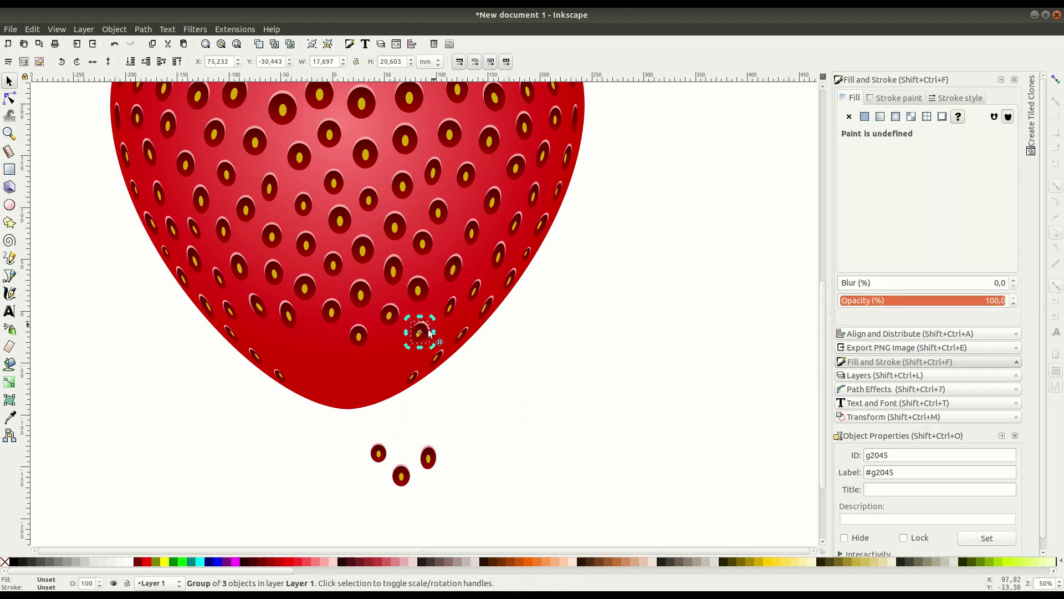
left_click_drag(427, 461, 315, 348)
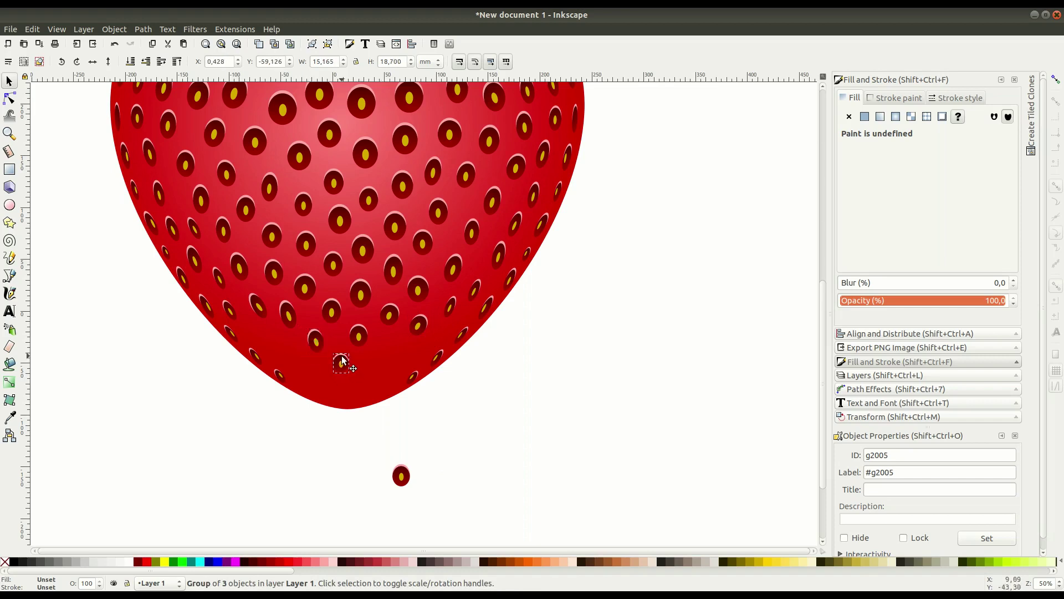
left_click_drag(401, 476, 388, 354)
scroll(296, 377, "up", 2)
Step: Duplicate seeds and place them around the bottom tip, narrowing the new ones
right_click(258, 352)
left_click(288, 158)
left_click_drag(258, 349, 289, 397)
left_click_drag(228, 352, 236, 358)
right_click(340, 402)
left_click(366, 210)
mouse_move(340, 403)
left_mouse_down()
mouse_move(315, 422)
mouse_move(323, 404)
left_mouse_up()
left_click(321, 438)
left_click_drag(387, 397, 381, 425)
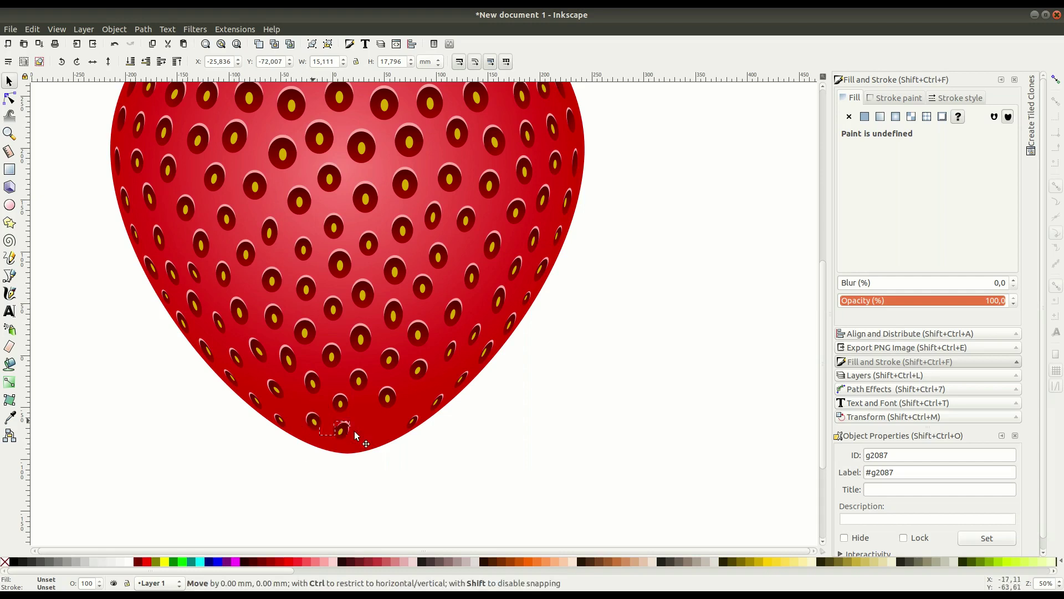
left_click(399, 397)
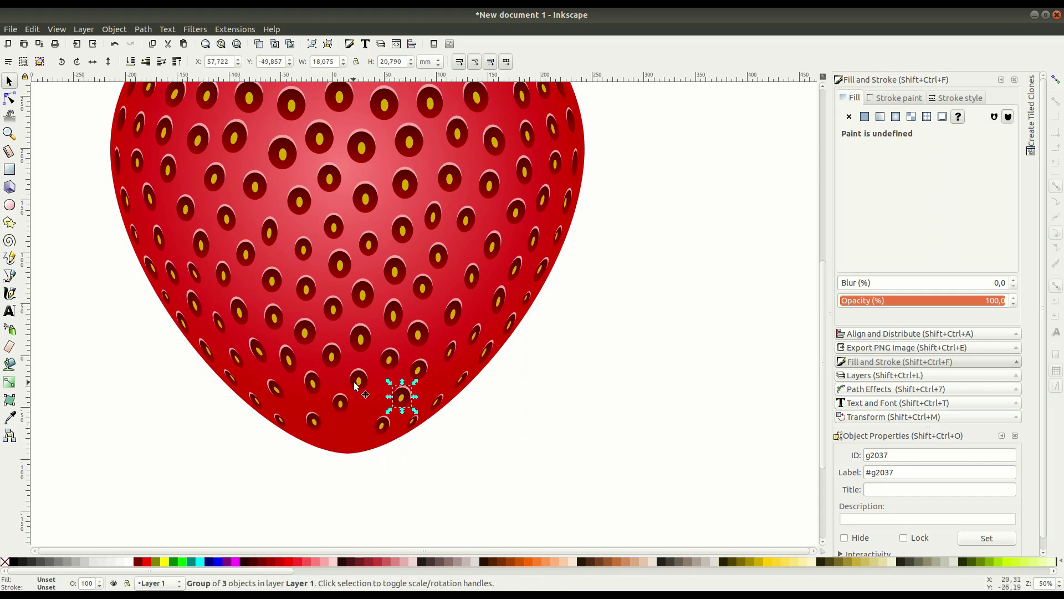
left_click(382, 425)
Step: Add another narrowed seed copy low on the berry and nudge a seed toward the tip
right_click(381, 427)
left_click(399, 230)
left_click_drag(380, 427, 361, 408)
left_click(454, 463)
left_click(335, 407)
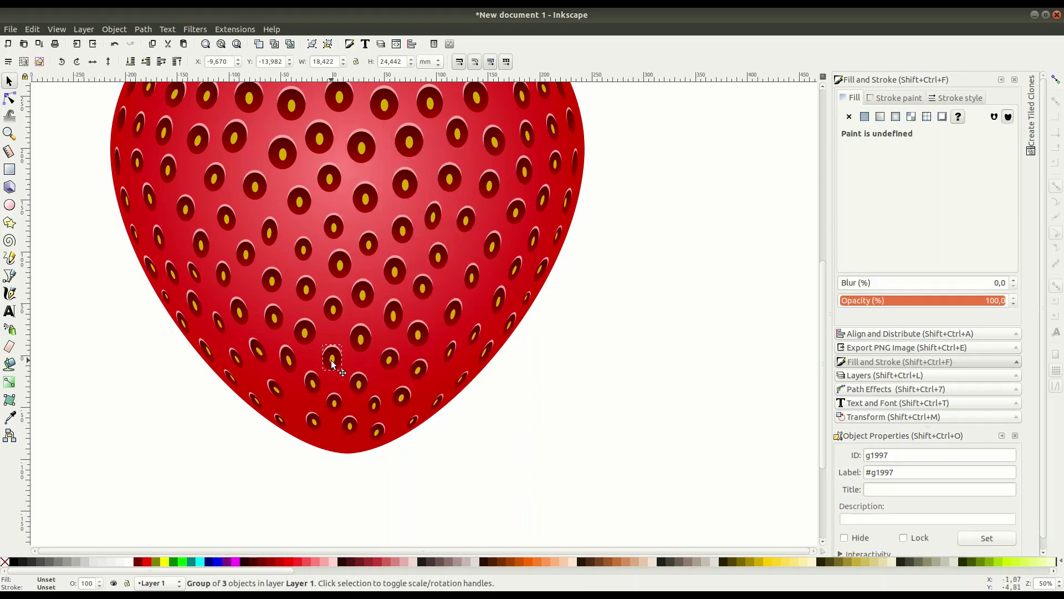
mouse_move(316, 430)
left_mouse_down()
mouse_move(306, 422)
mouse_move(334, 442)
mouse_move(320, 438)
mouse_move(338, 413)
mouse_move(366, 414)
left_mouse_up()
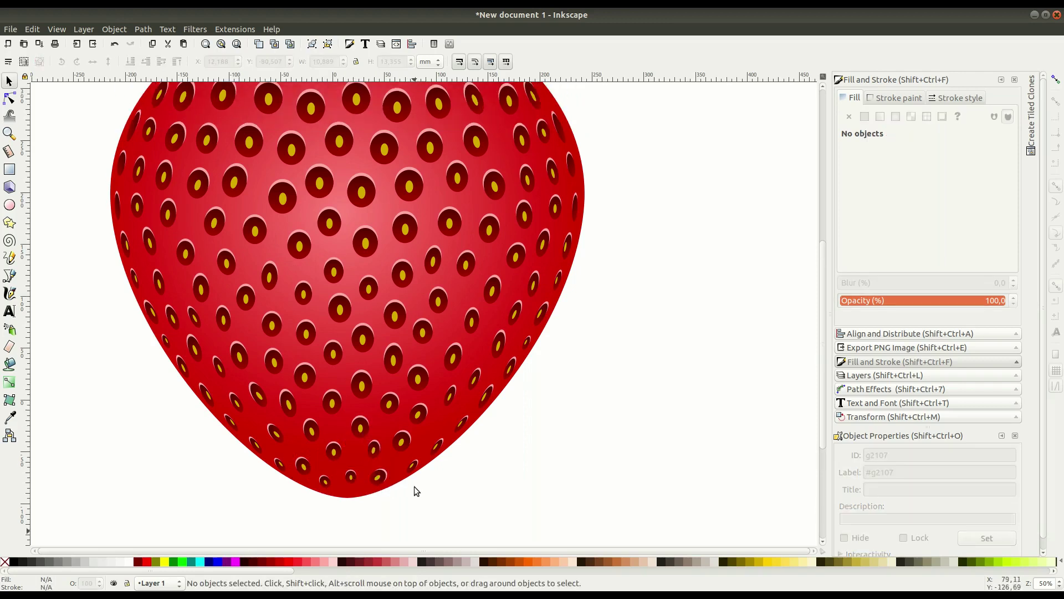
scroll(414, 487, "down", 1, "ctrl")
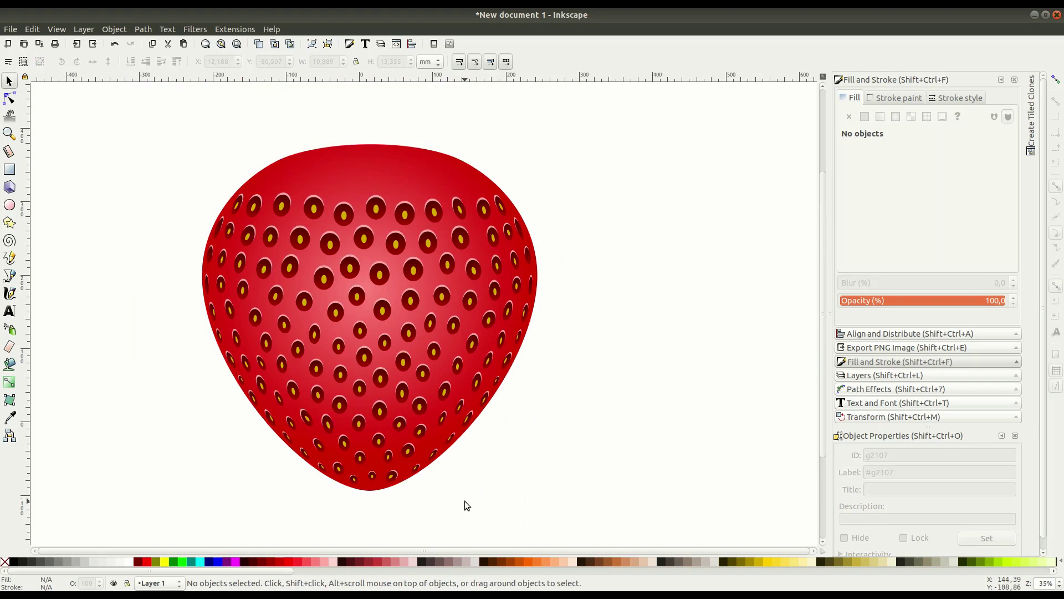
scroll(320, 350, "up", 1, "ctrl")
Step: Tilt a seed to follow the top curve and place copies at the upper-left rim
right_click(276, 340)
key("Escape")
left_click(309, 310)
left_click(309, 311)
left_click_drag(297, 302, 316, 294)
left_click_drag(563, 318, 621, 306)
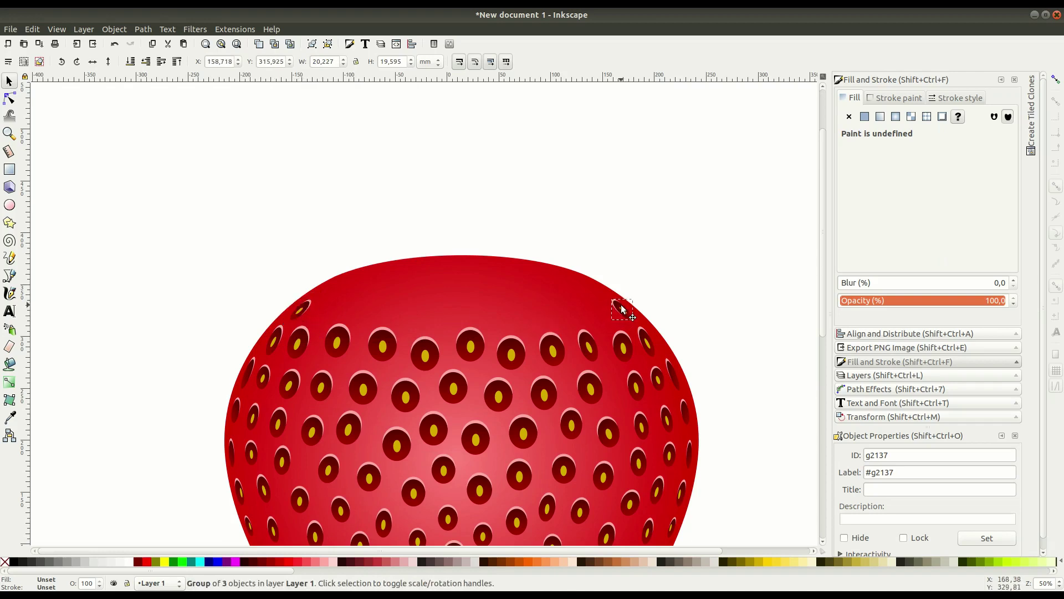
right_click(596, 347)
left_click(609, 148)
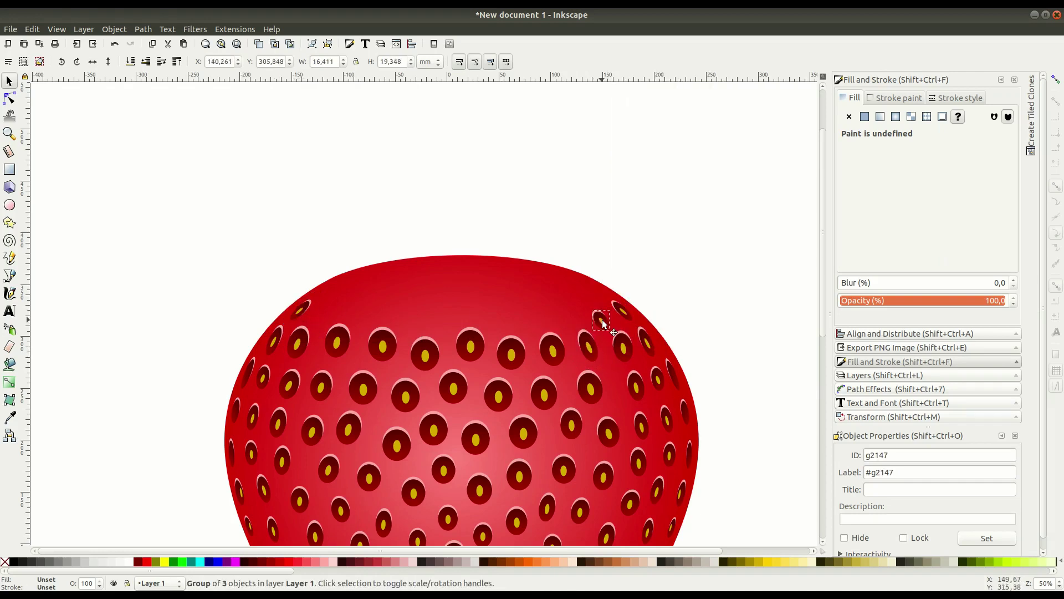
key("ctrl+v")
left_click_drag(403, 296, 331, 310)
Step: Shrink a rim seed and duplicate seeds rightward along the top edge
left_click(381, 346)
right_click(380, 350)
left_click_drag(397, 365, 389, 359)
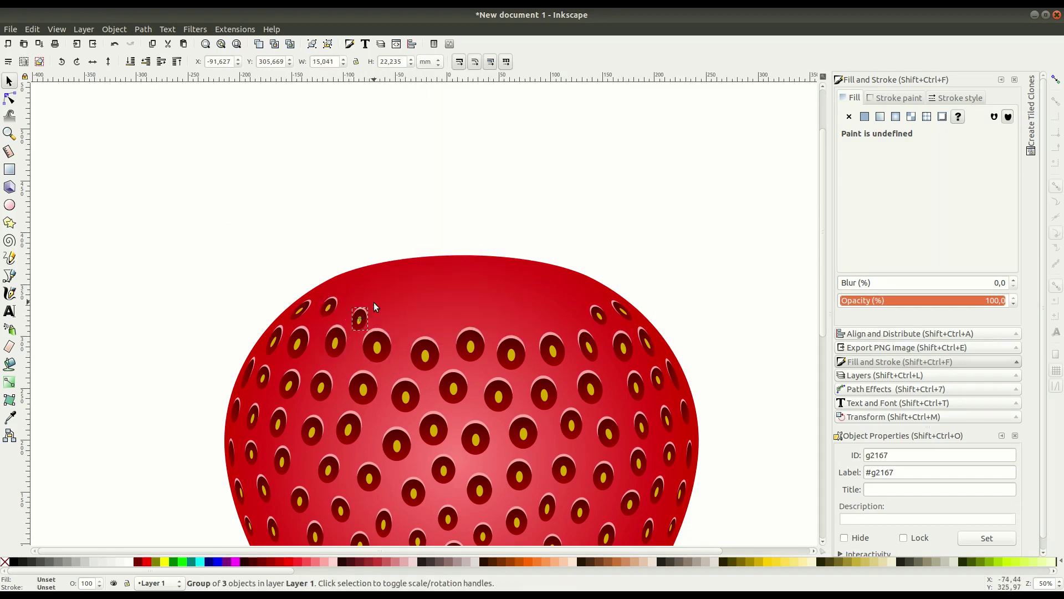
right_click(358, 308)
left_click(382, 114)
left_click_drag(360, 315, 409, 317)
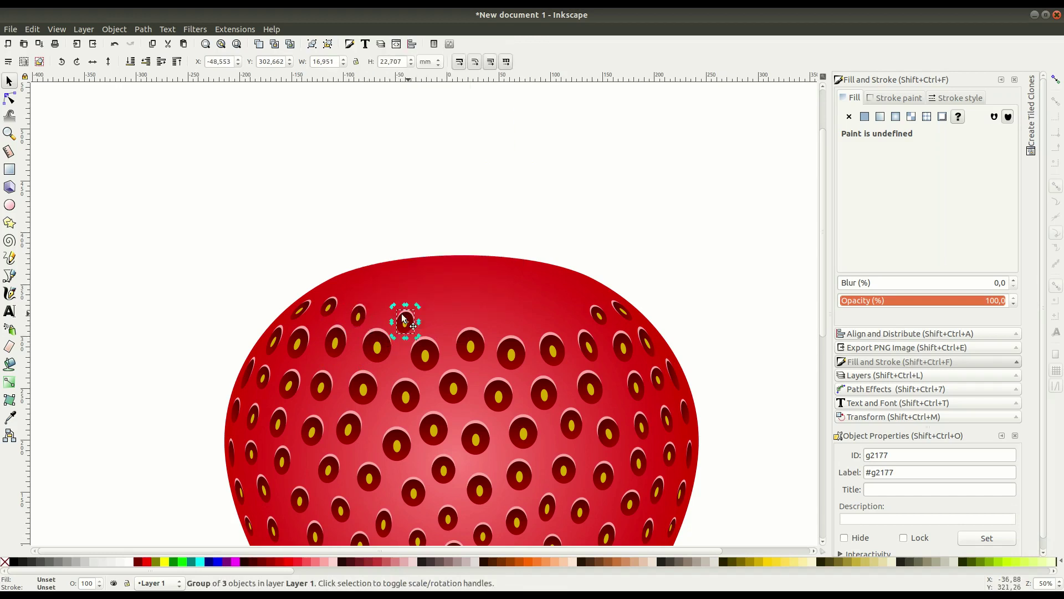
right_click(415, 308)
left_click(440, 114)
left_click_drag(406, 316, 561, 314)
Step: Finish the row of top-edge seeds with more copies, resize one, and zoom out
right_click(507, 304)
left_click(521, 389)
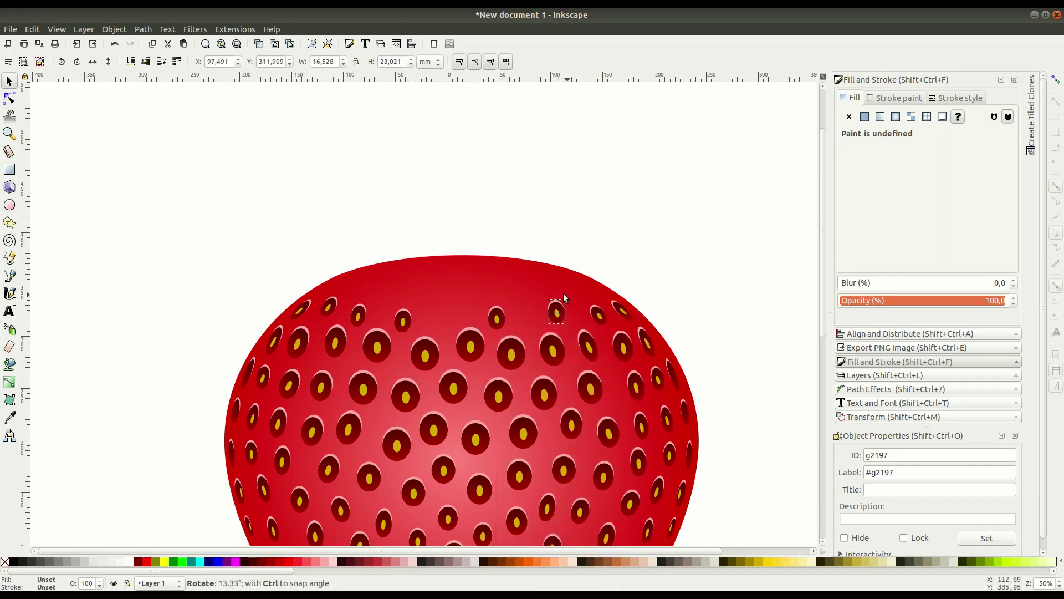
right_click(471, 313)
left_click(482, 387)
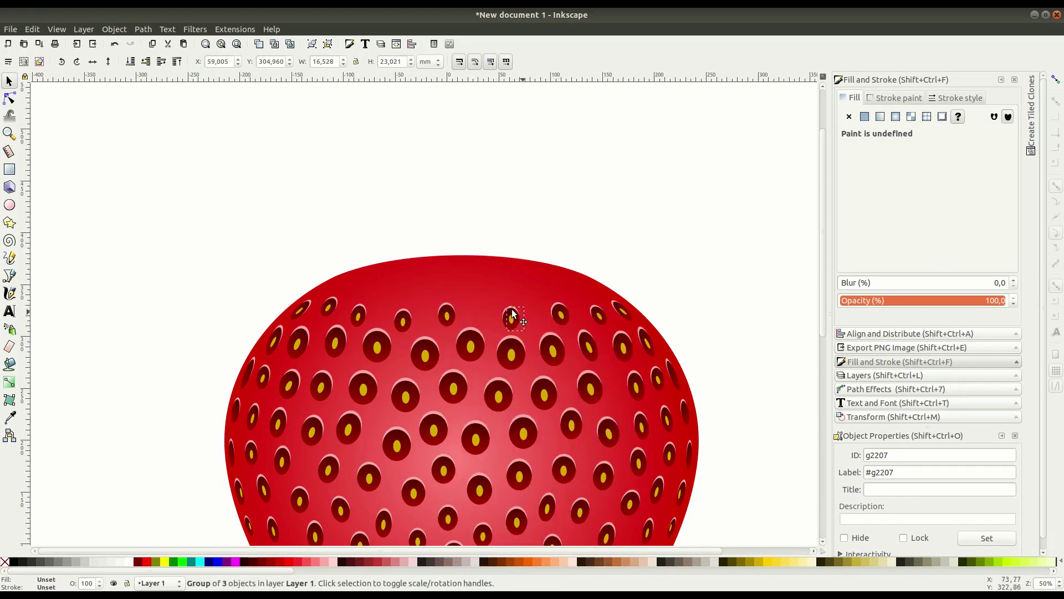
left_click_drag(484, 317, 567, 327)
left_click(561, 314)
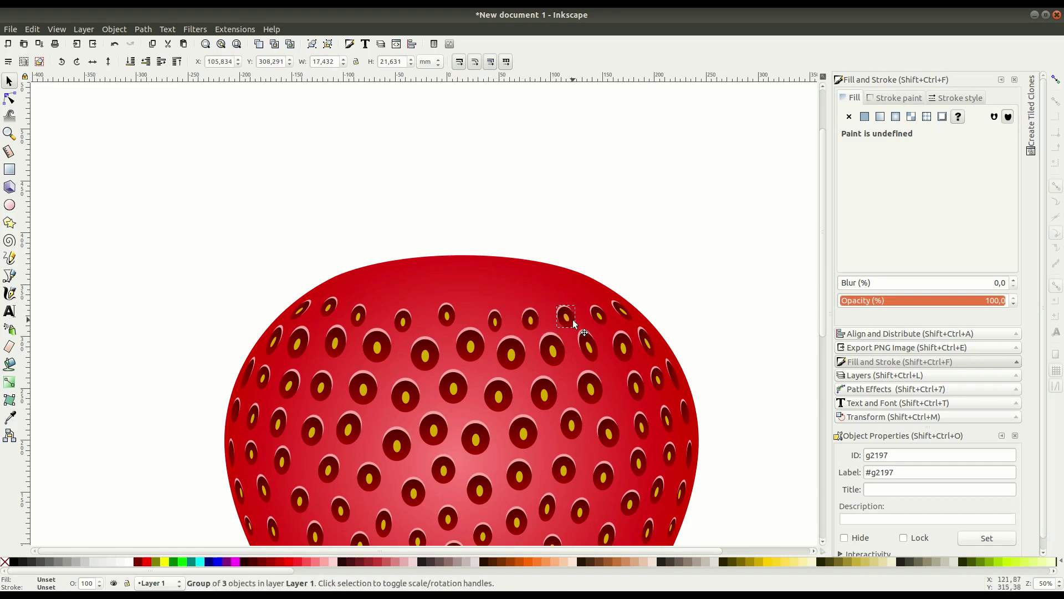
left_click(660, 289)
key("minus")
scroll(662, 341, "down", 2)
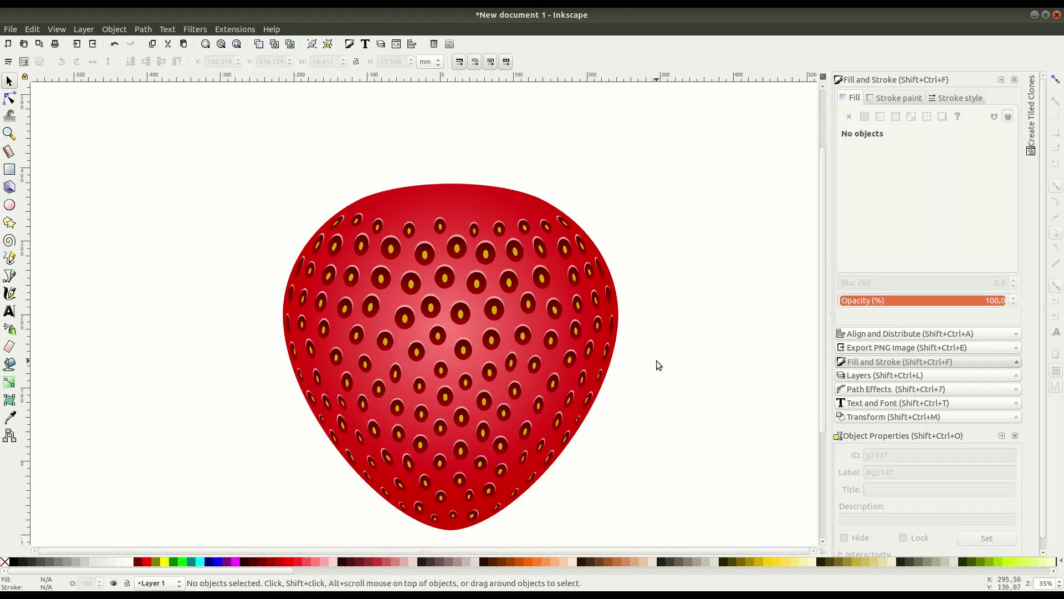
Step: Draw a freehand closed outline with a ragged edge around the strawberry's sides and bottom
left_click(10, 258)
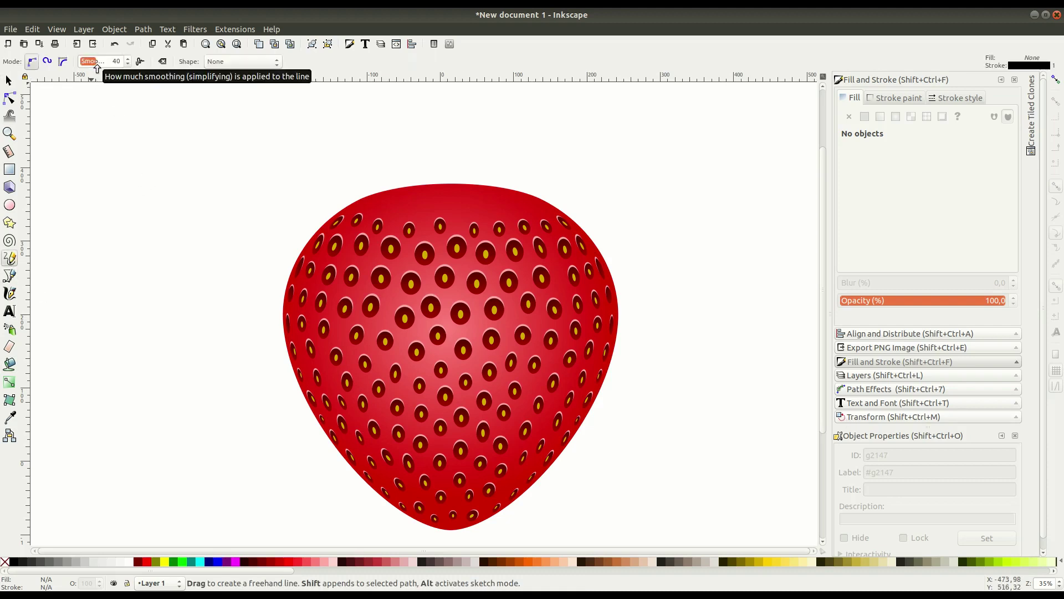
key("plus")
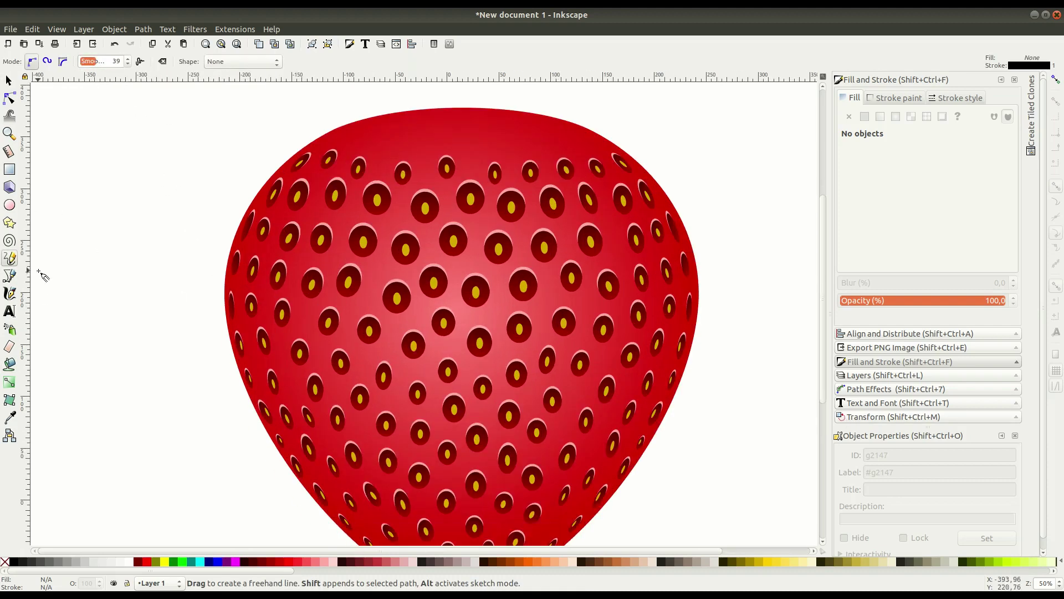
scroll(48, 183, "down", 3)
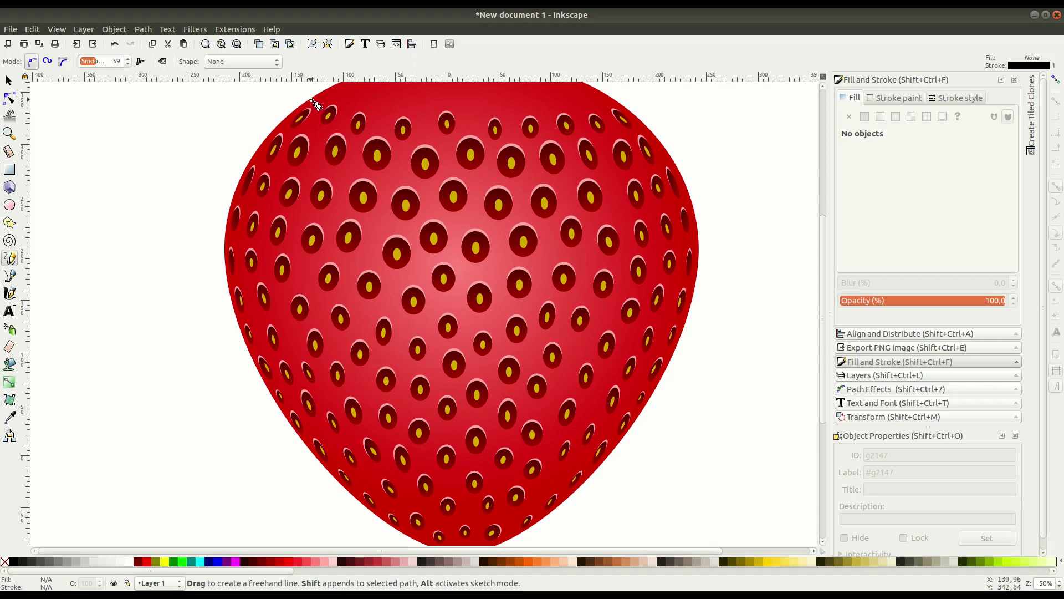
left_click_drag(312, 101, 303, 126)
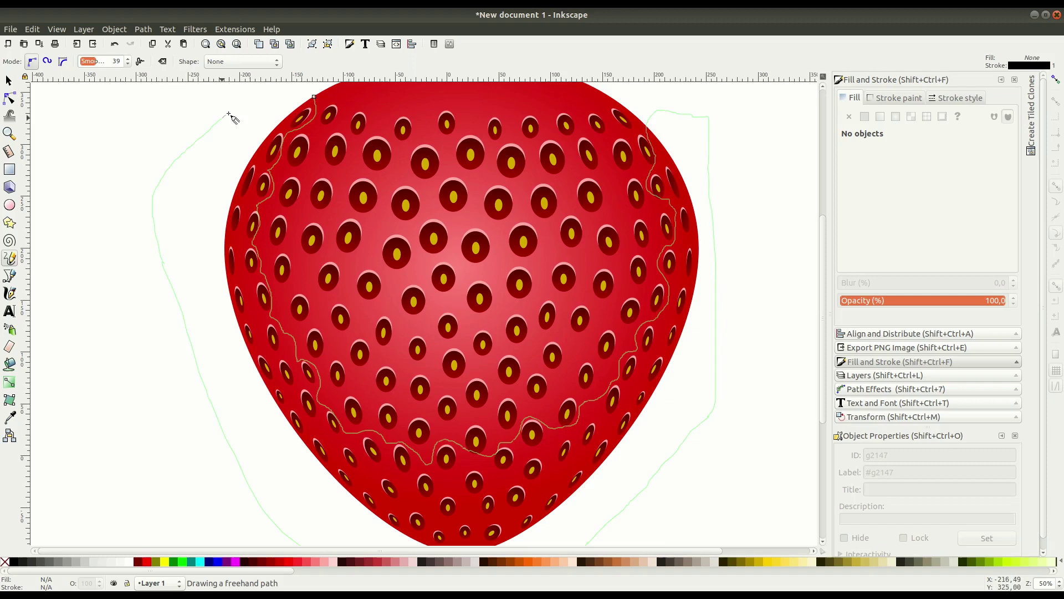
left_click_drag(233, 118, 231, 117)
Step: Cut the outline from the body with Path > Difference and fill the band ff4848
left_click(8, 82)
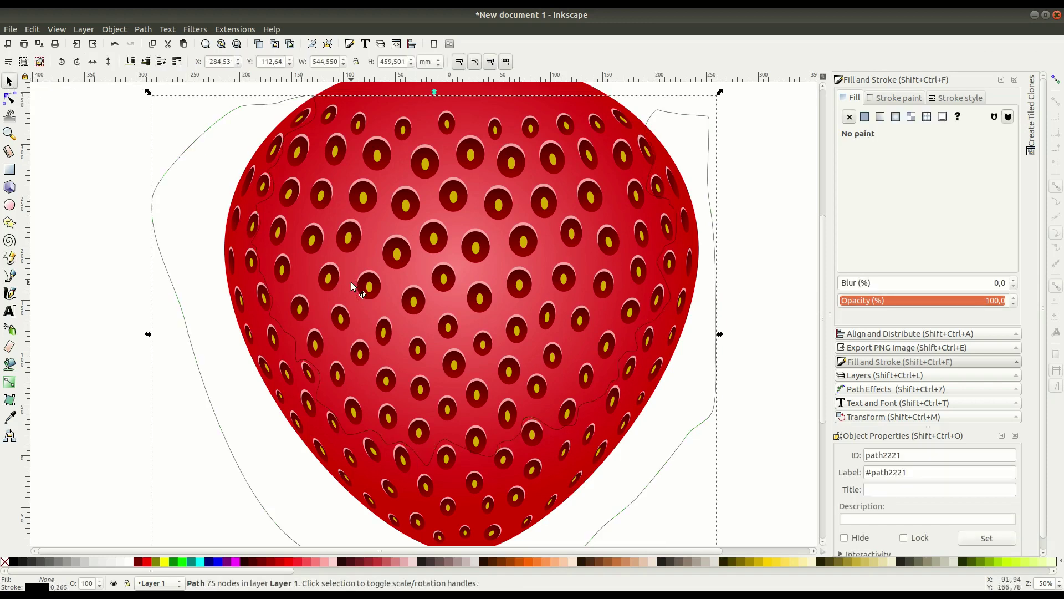
right_click(419, 178)
left_click(422, 161)
left_click(190, 154, "shift")
left_click(143, 29)
left_click(162, 111)
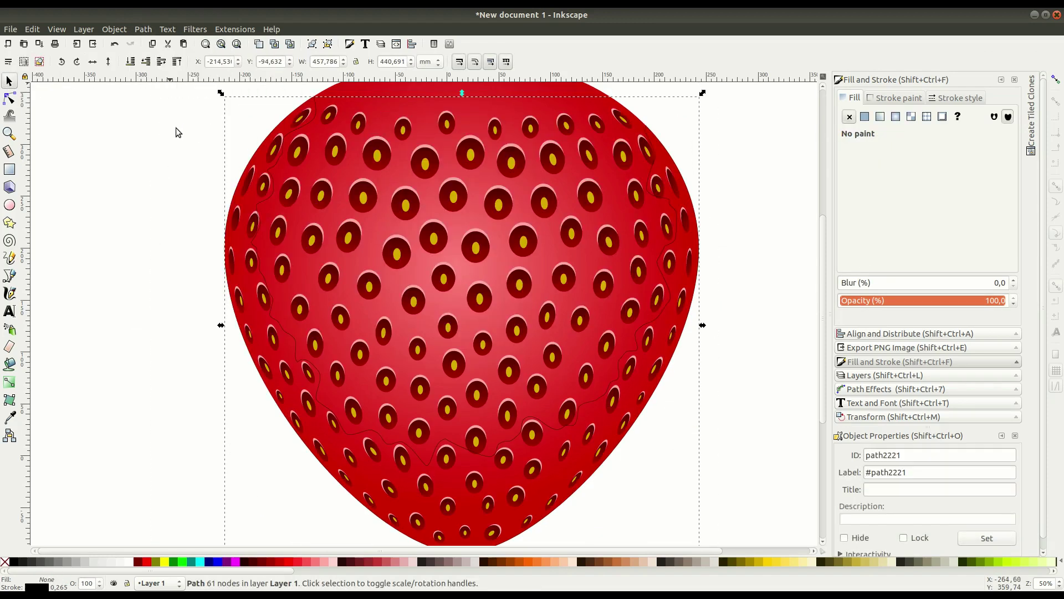
left_click(865, 117)
left_click_drag(936, 213, 945, 204)
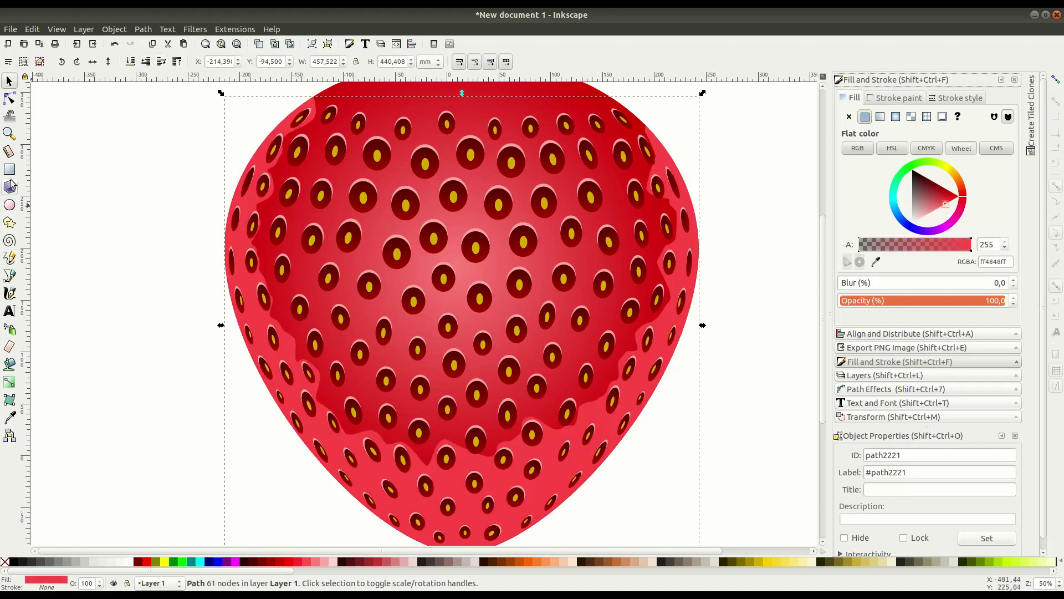
Step: Trace a freehand shape along the right edge and combine it with the body into a highlight band
left_click(12, 261)
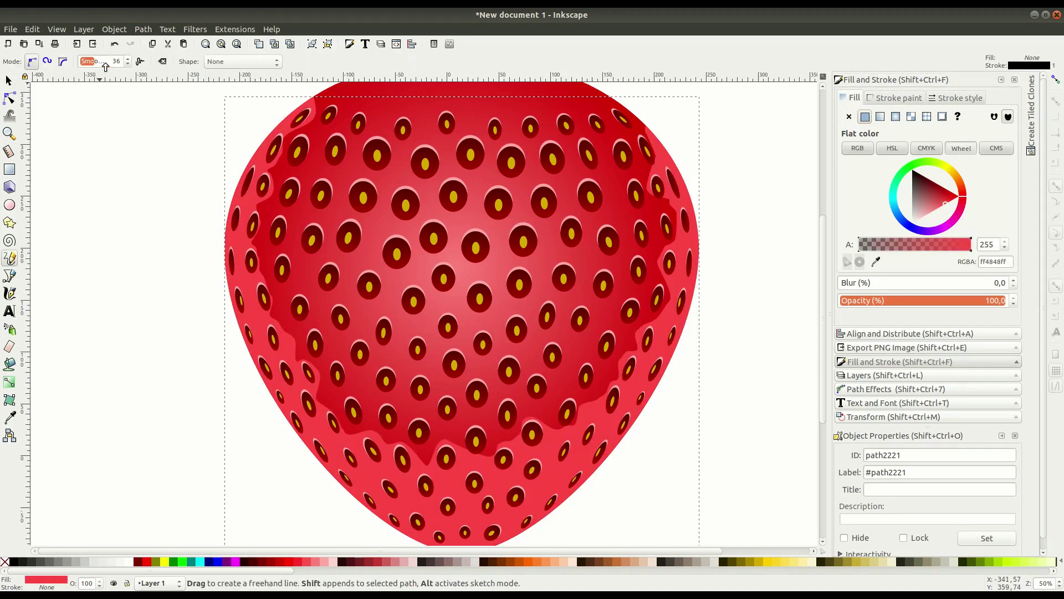
scroll(669, 456, "down", 1)
left_click_drag(560, 484, 587, 446)
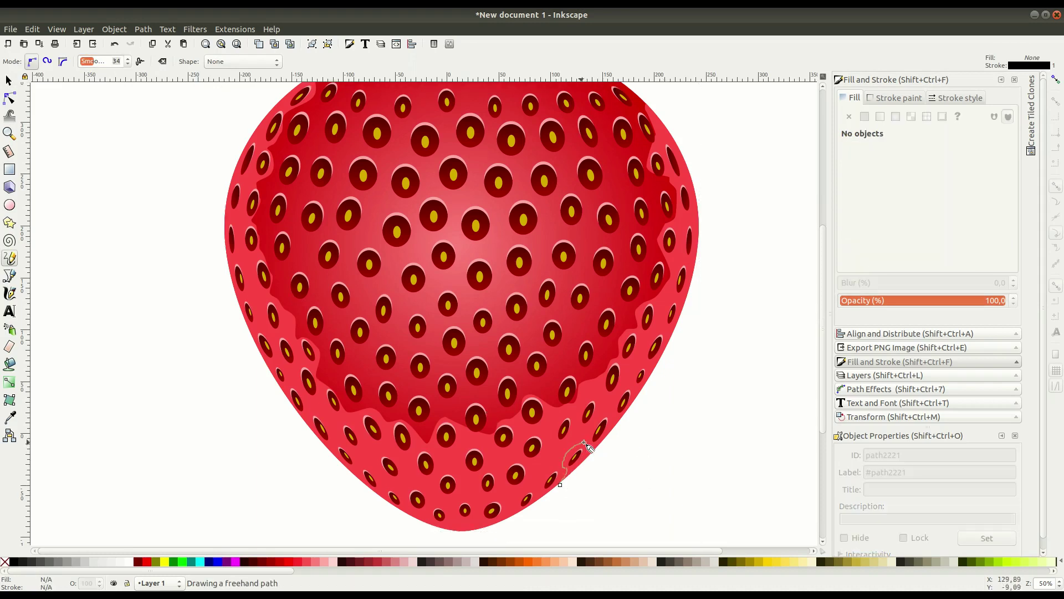
left_click_drag(707, 287, 562, 487)
left_click(562, 487)
left_click_drag(625, 525, 542, 496)
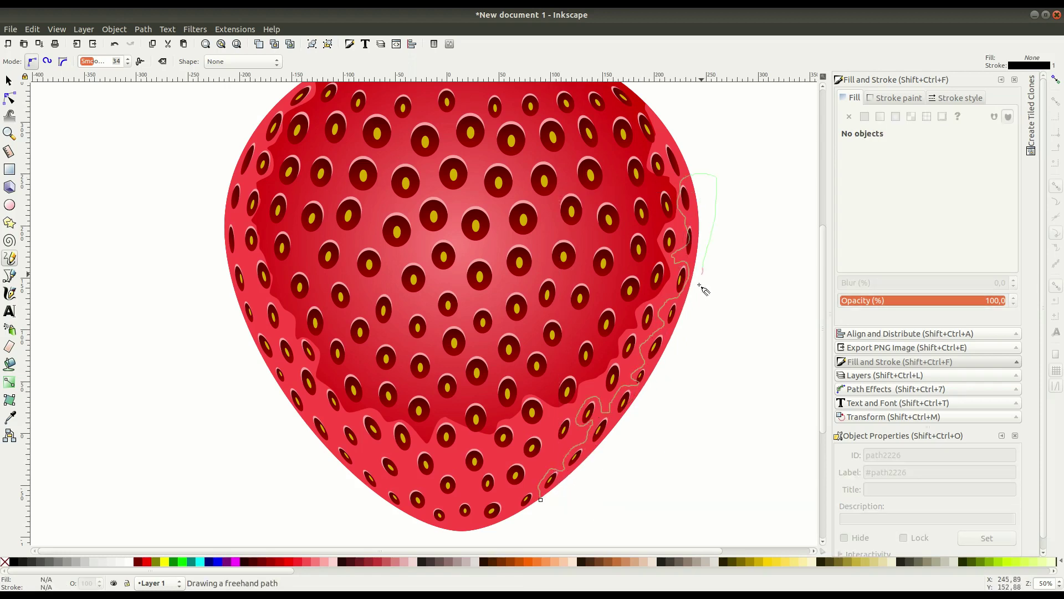
left_click_drag(702, 290, 541, 499)
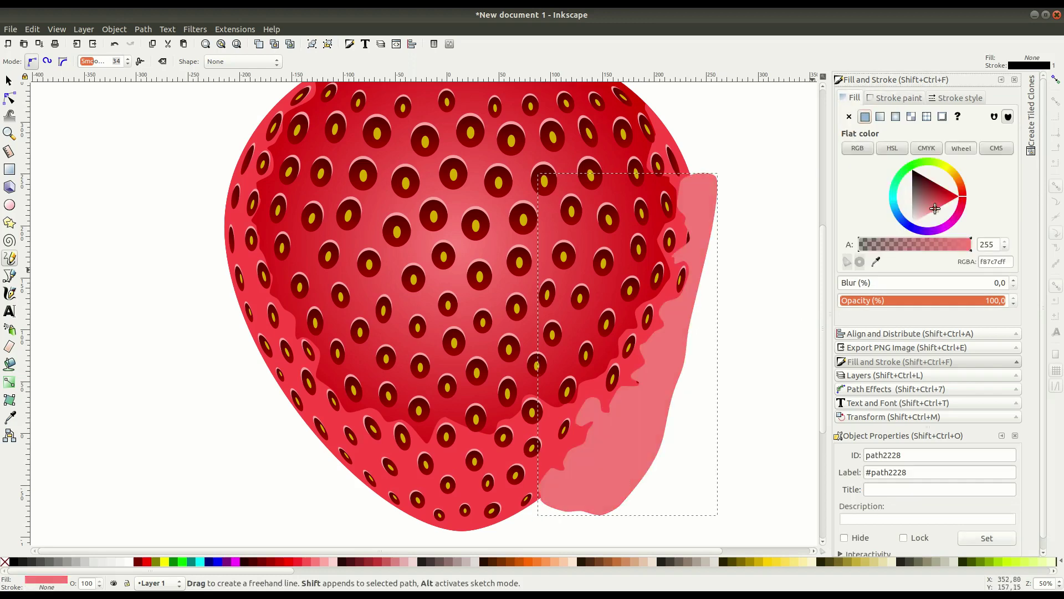
left_click(8, 82)
left_click(484, 248)
left_click(524, 331, "ctrl")
key("ctrl+d")
left_click(686, 414, "shift")
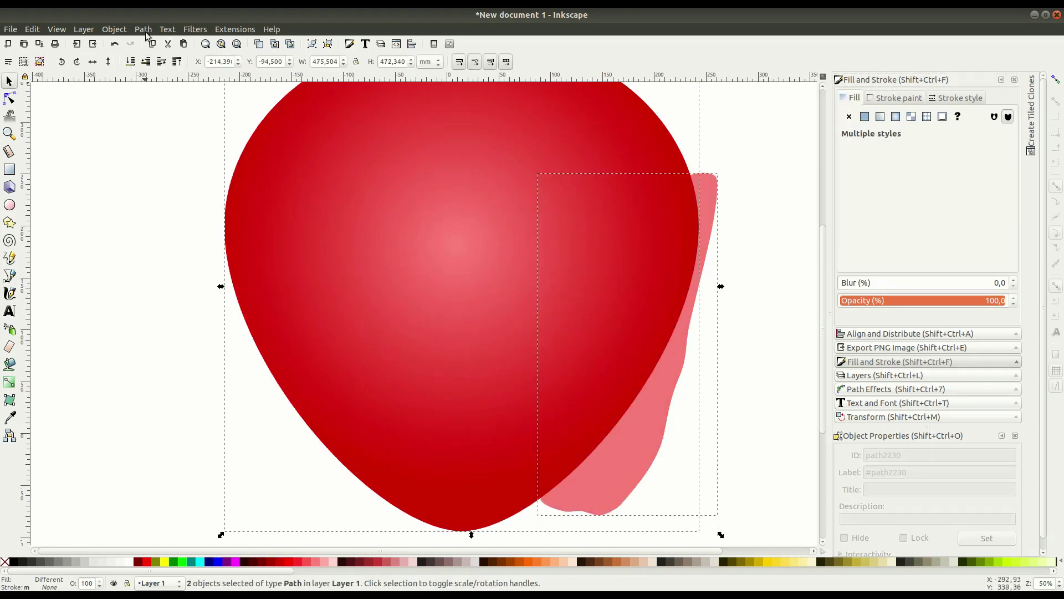
left_click(721, 450)
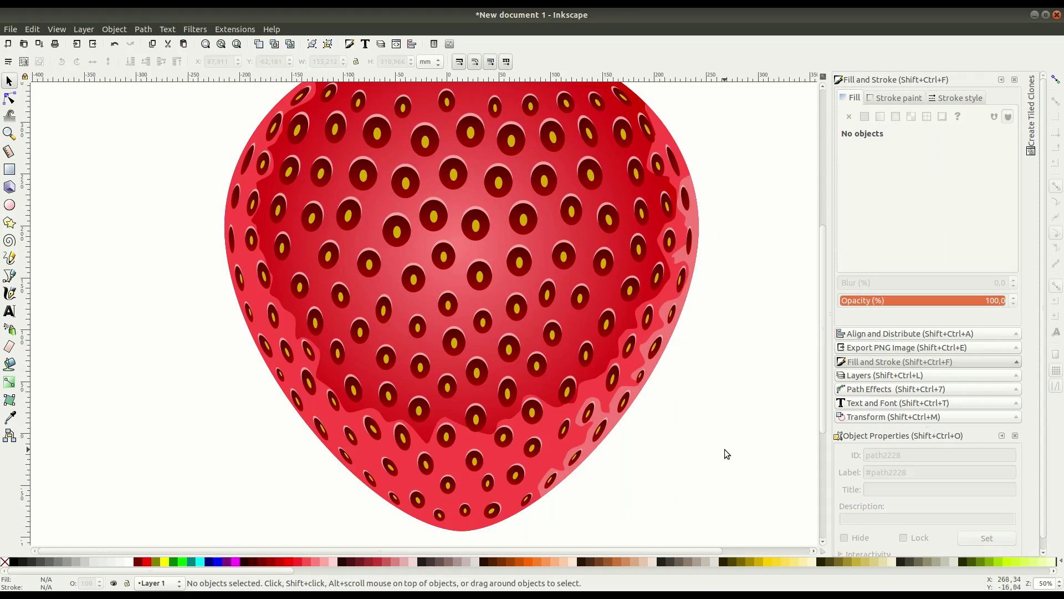
Step: Trace a left-edge shape, combine it with the red base, and recolour the piece lighter pinkish red
left_click(10, 259)
left_click_drag(400, 514, 388, 486)
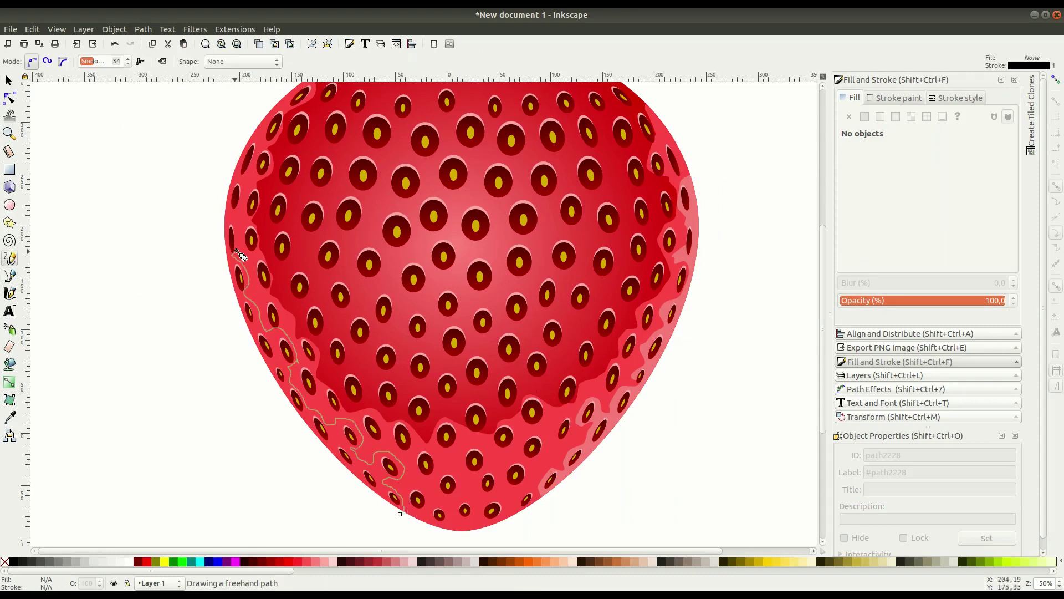
left_click_drag(400, 514, 399, 514)
key("s")
left_click(865, 116)
right_click(450, 120)
left_click(272, 287)
left_click(188, 234, "shift")
left_click(143, 29)
left_click(166, 119)
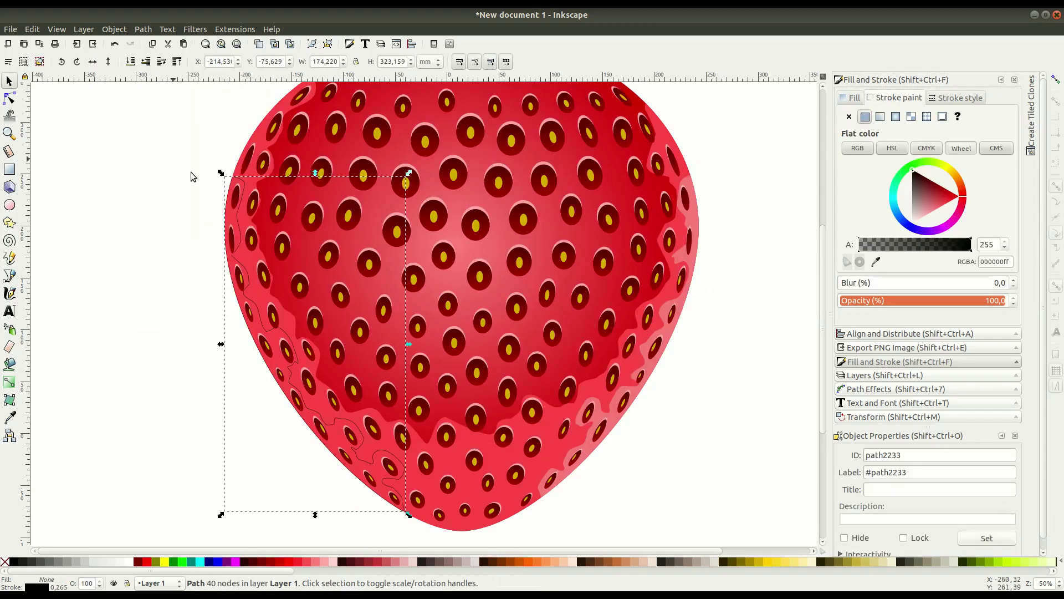
left_click(937, 208)
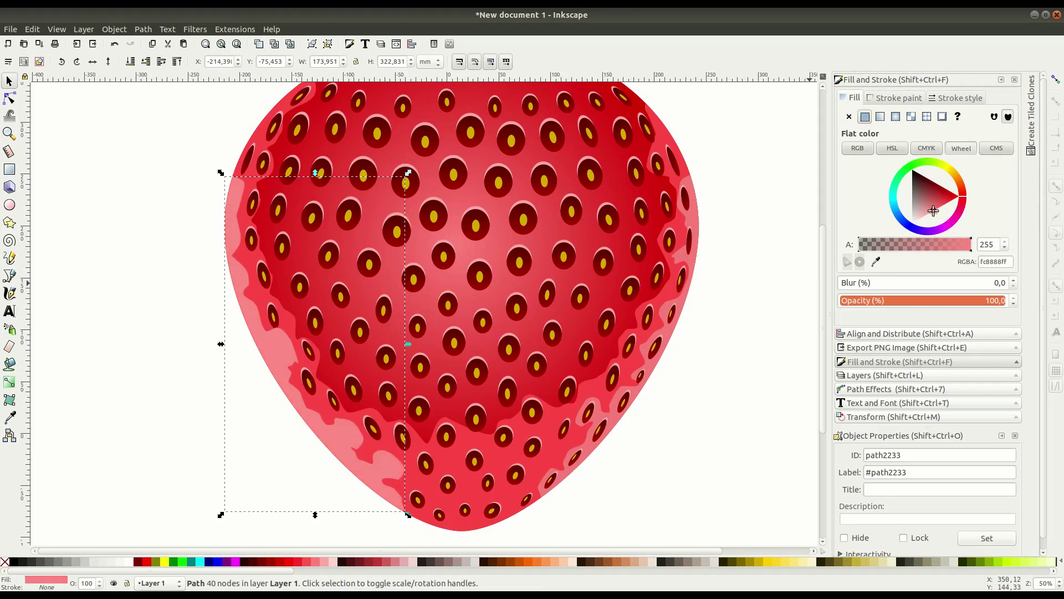
left_click(123, 292)
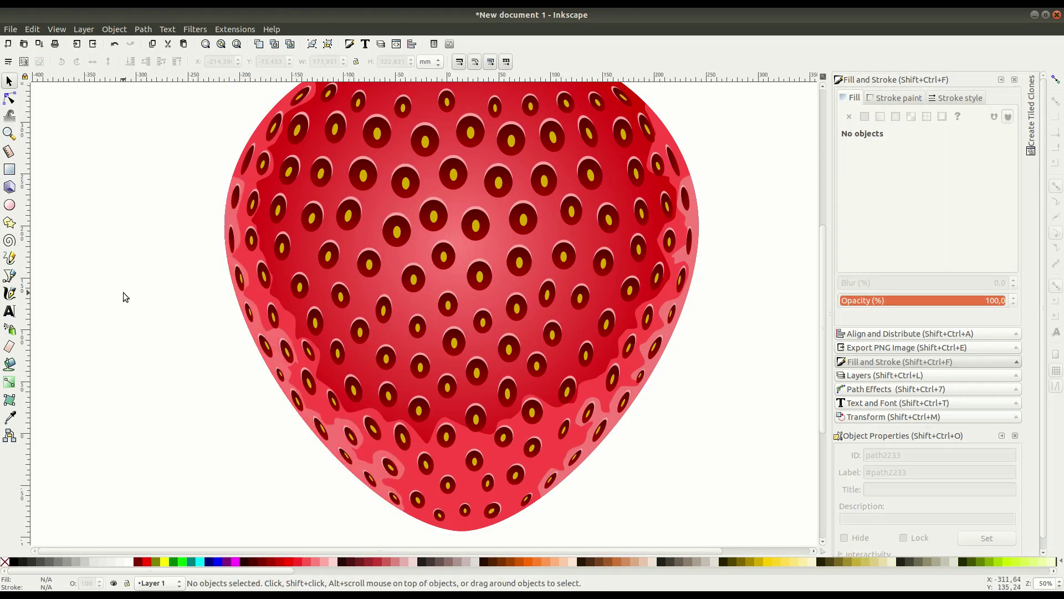
key("minus")
Step: Draw two small highlight shapes beside seeds and give them a pale pink edb7b7 fill
scroll(572, 449, "up", 3, "ctrl")
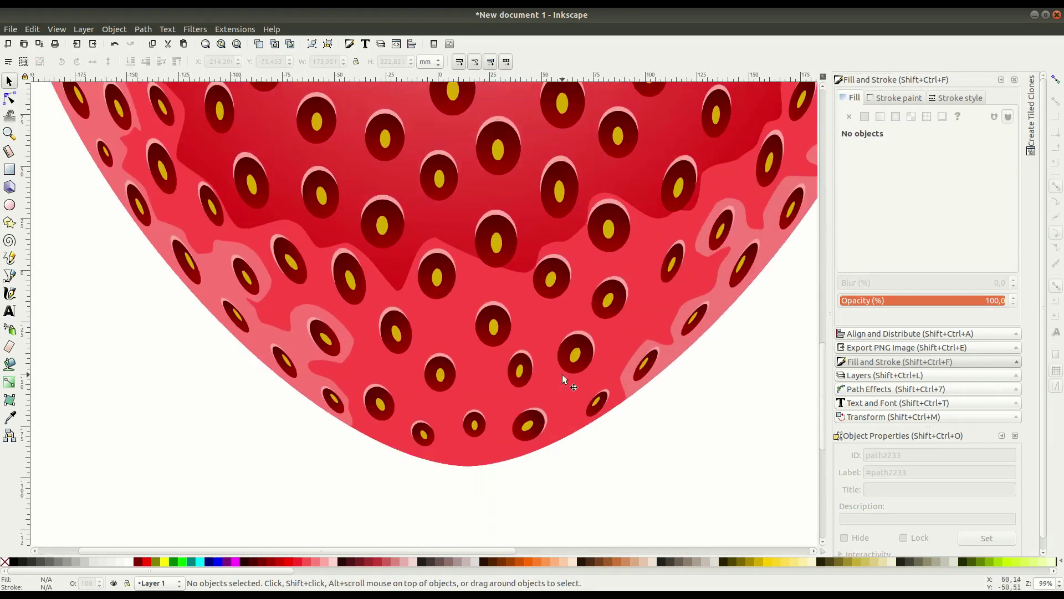
left_click(10, 258)
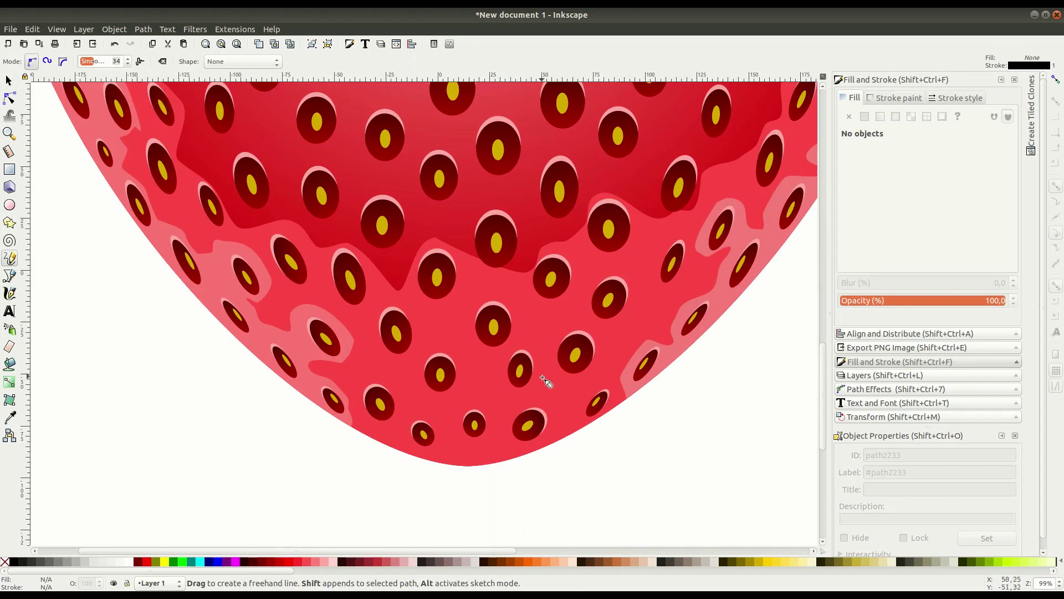
left_click_drag(597, 348, 596, 347)
left_click_drag(628, 309, 629, 311)
key("s")
left_click(593, 366, "shift")
left_click(864, 116)
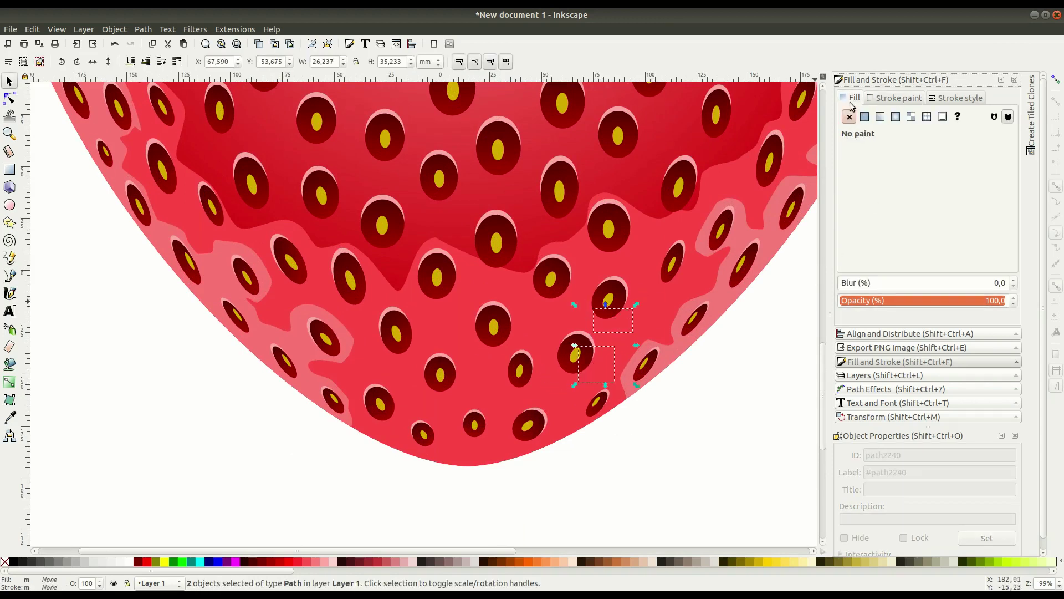
left_click(937, 212)
left_click_drag(937, 215, 922, 214)
Step: Bend the lower highlight into a crescent with the Node tool and resize the upper one
key("n")
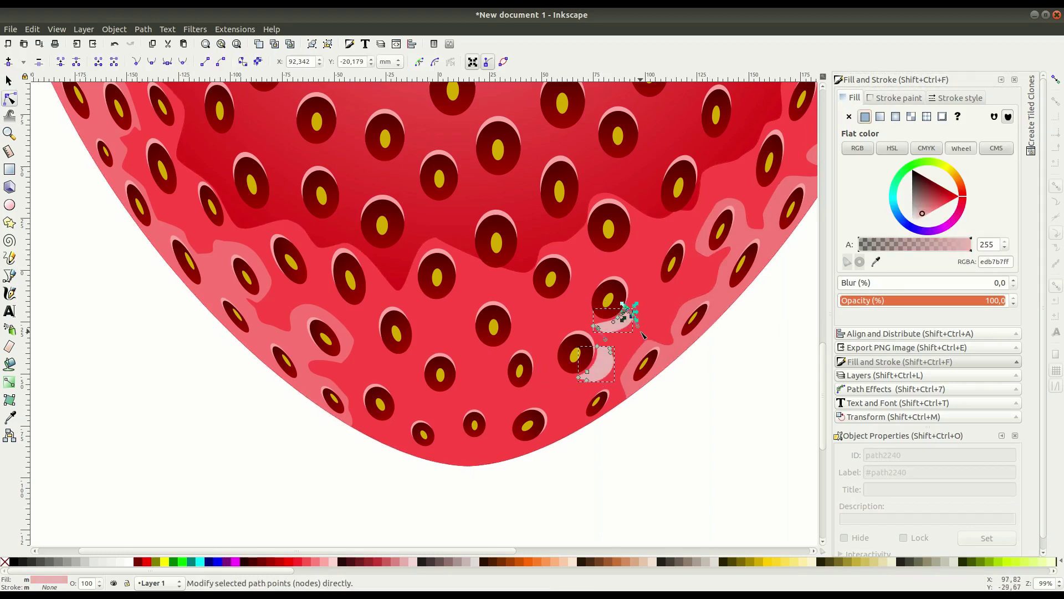
left_click_drag(621, 367, 608, 371)
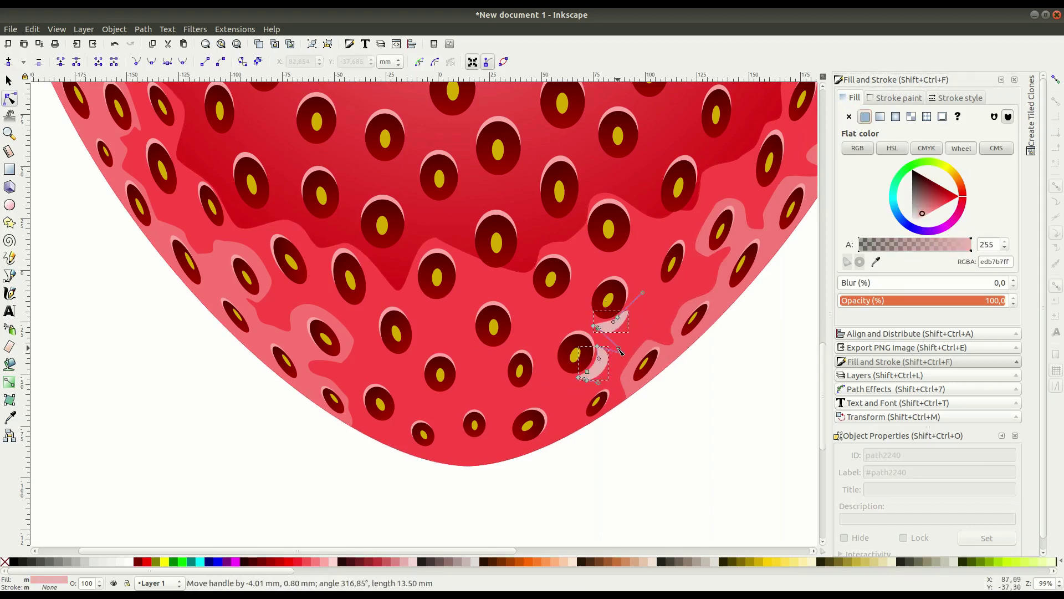
key("s")
left_click(618, 324)
left_click_drag(578, 379, 581, 382)
left_click(664, 432)
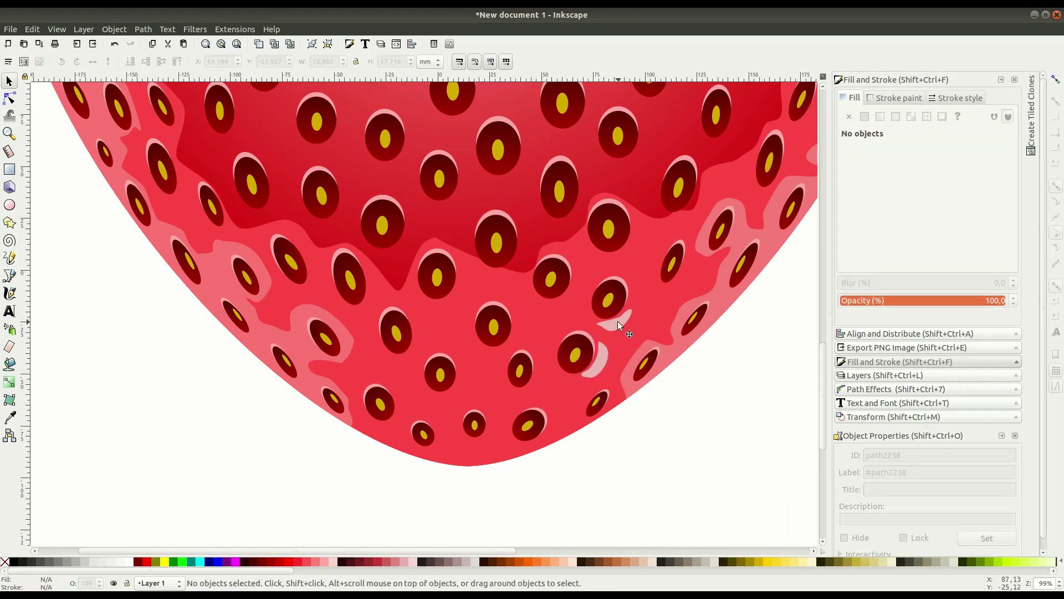
Step: Place a copy of the pink crescent beside another seed and check the whole strawberry
right_click(618, 323)
left_click(619, 341)
left_click_drag(612, 324, 561, 308)
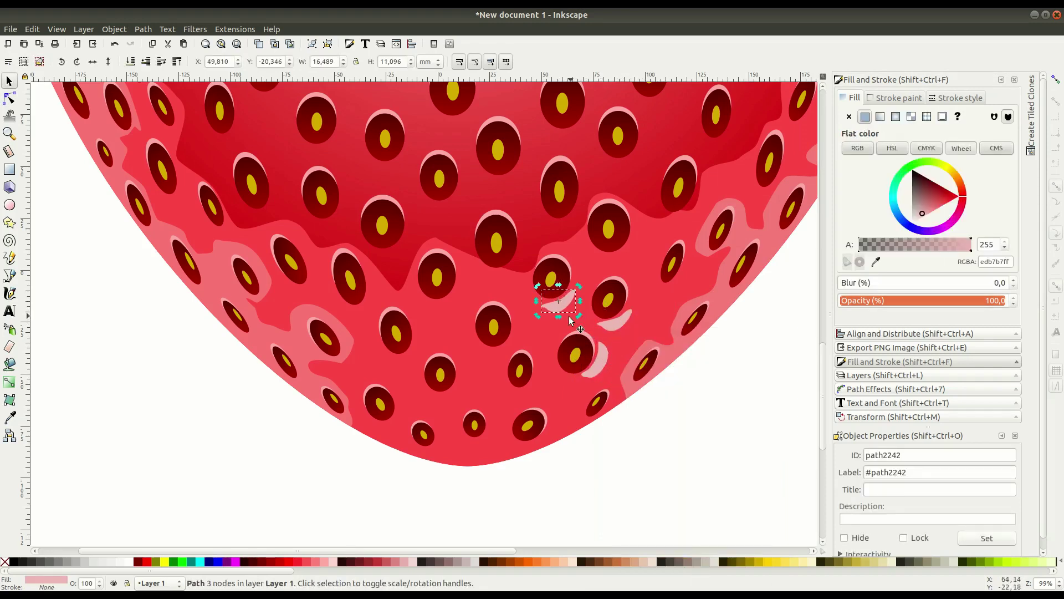
key("Escape")
key("minus")
key("minus")
key("minus")
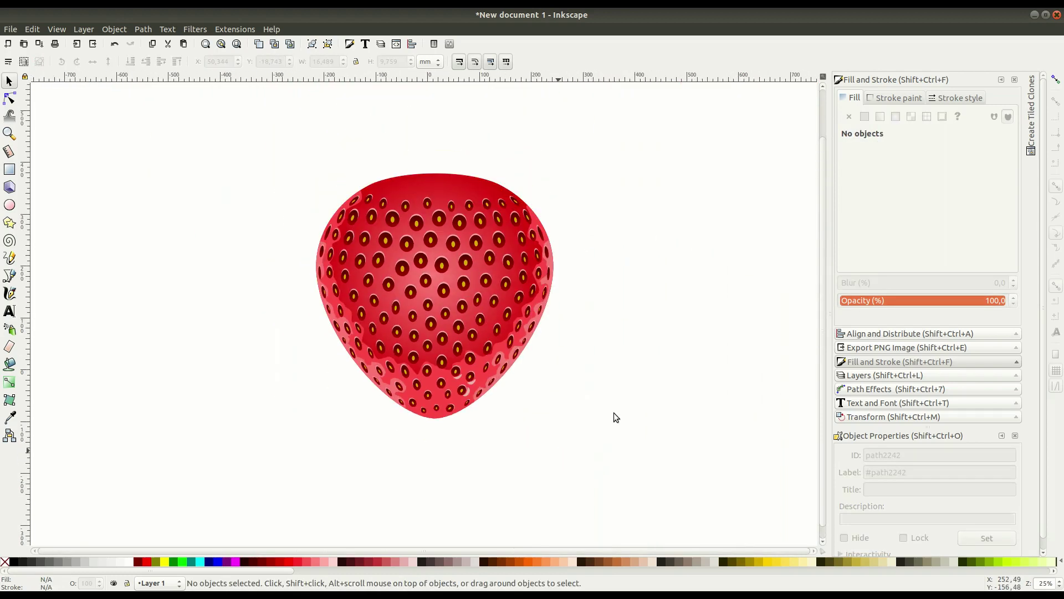
key("plus")
key("plus")
left_click(524, 311)
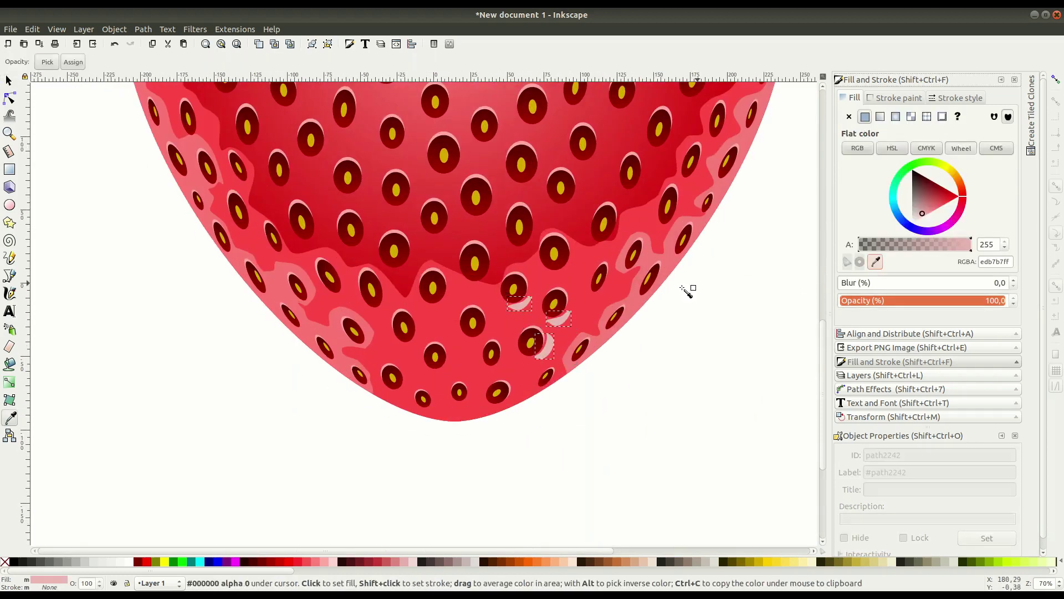
key("Escape")
key("minus")
key("minus")
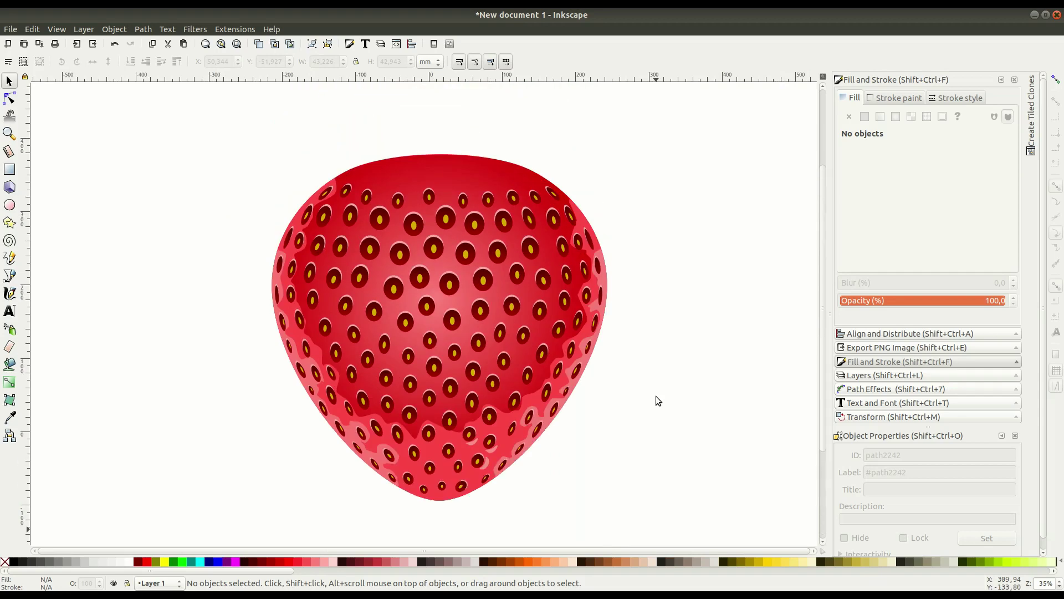
Step: Draw a freehand white highlight loop around upper-left seeds and lower it beneath them
key("plus")
key("p")
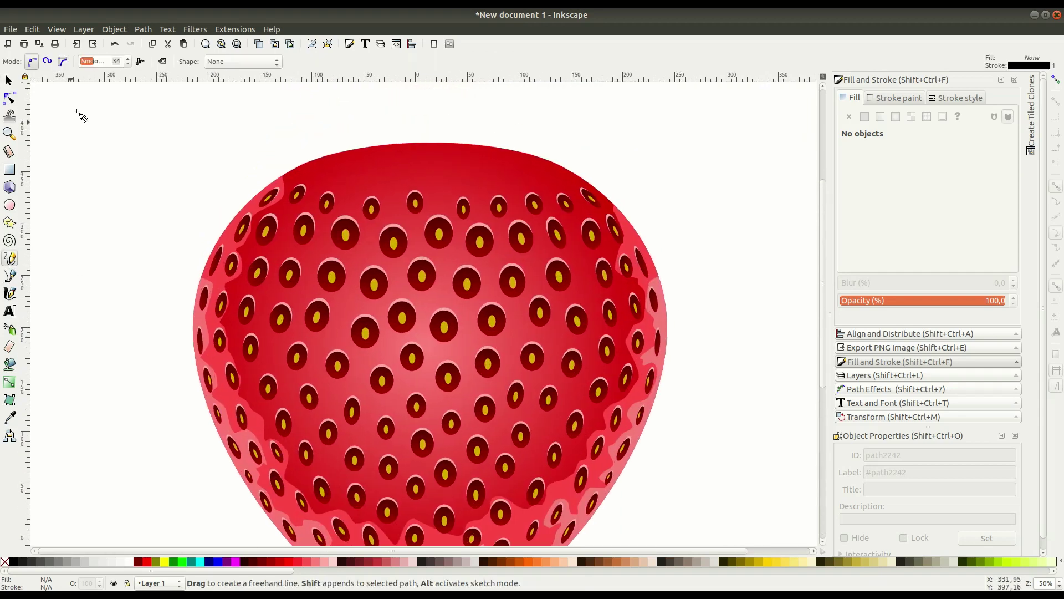
key("plus")
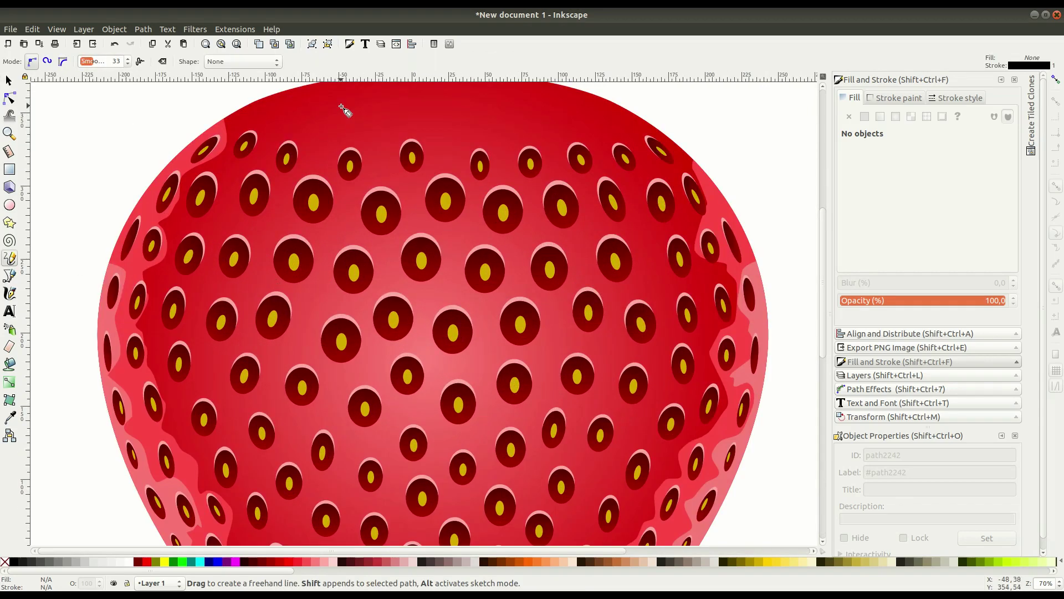
left_click_drag(342, 107, 385, 118)
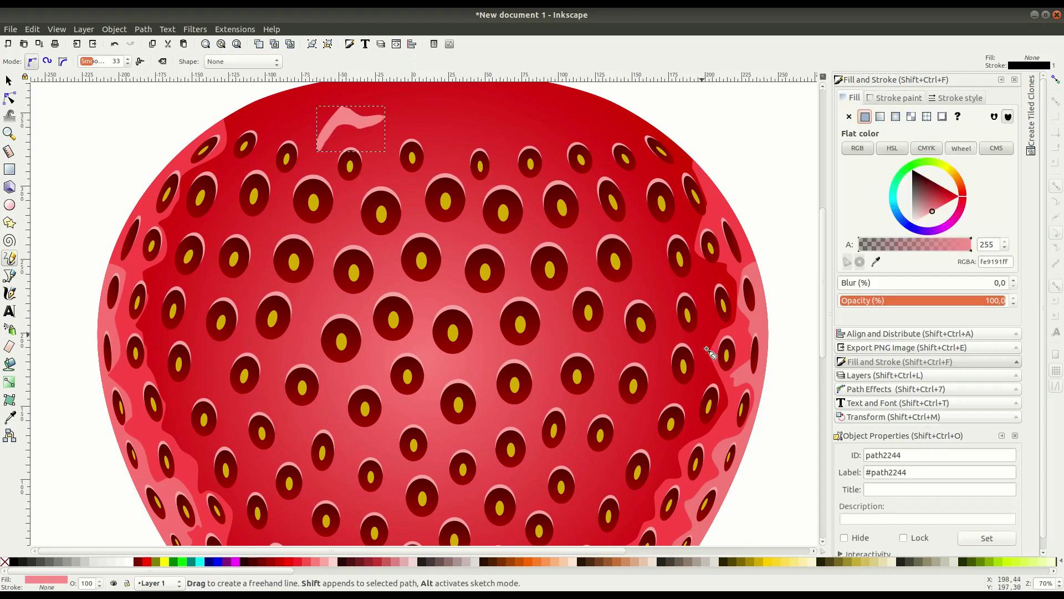
mouse_move(256, 172)
left_mouse_down()
mouse_move(233, 188)
mouse_move(256, 164)
left_mouse_up()
left_click(9, 81)
left_click(146, 63)
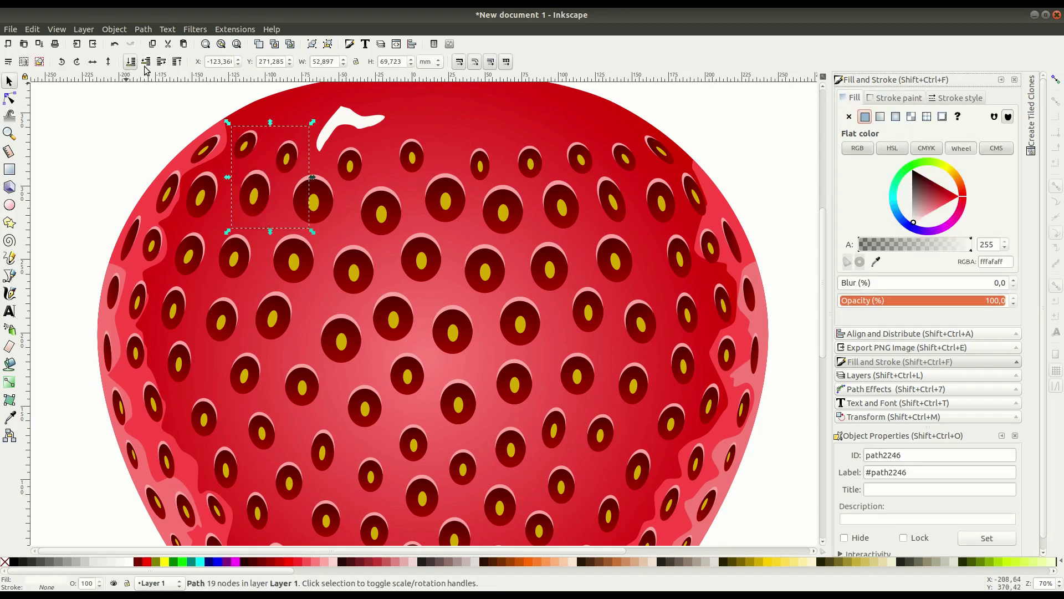
Step: Draw white rings around upper-left seeds and group the three ring shapes
left_click(10, 261)
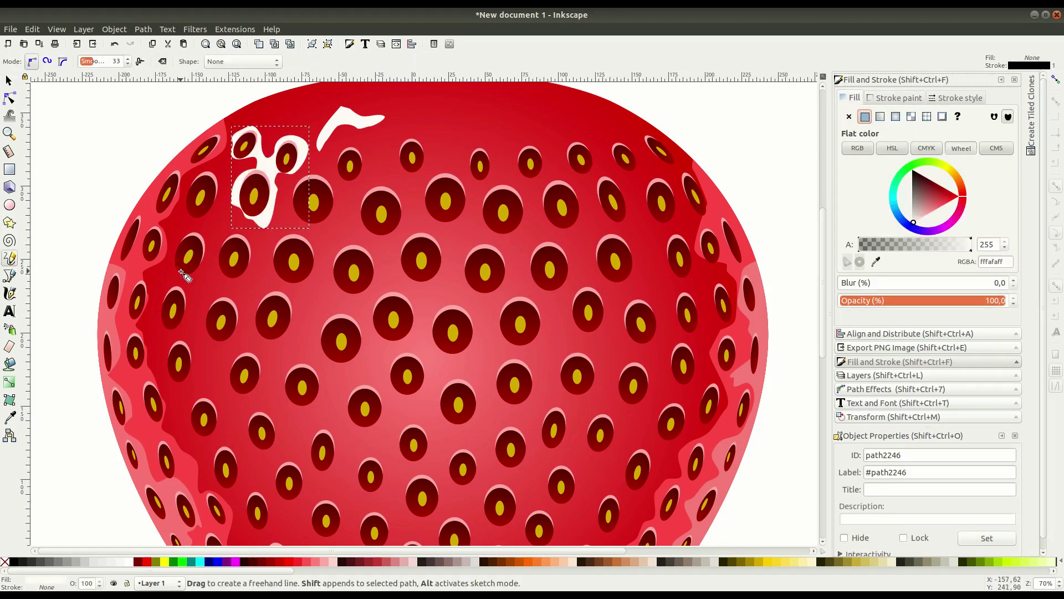
left_click_drag(182, 274, 232, 256)
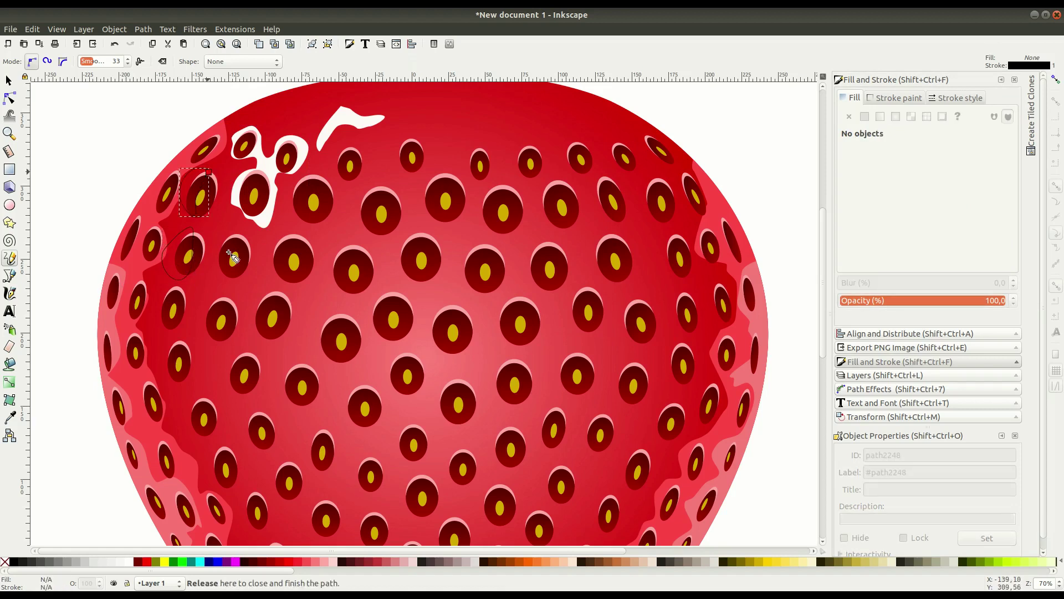
left_click_drag(232, 256, 236, 244)
left_click(9, 81)
left_click(185, 236, "shift")
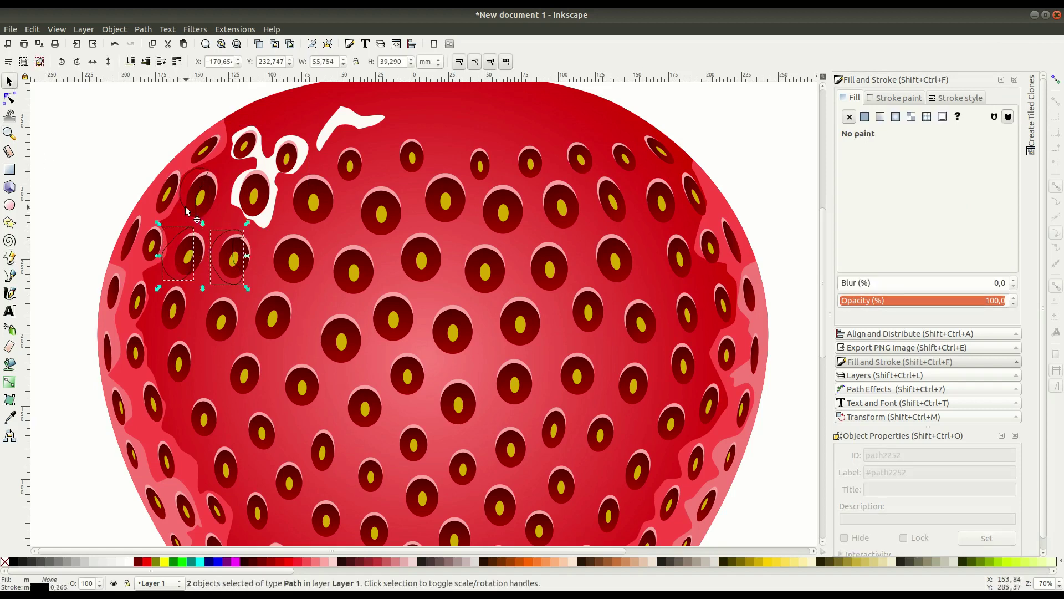
left_click(185, 207, "shift")
left_click(114, 29)
left_click(153, 75)
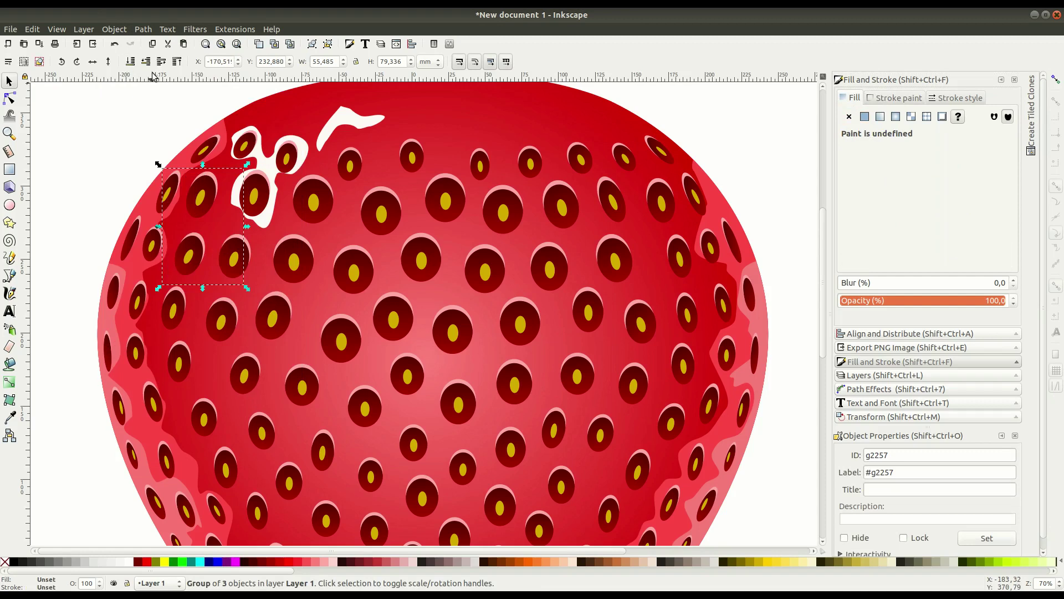
Step: Bend one ring's left edge inward and nudge the upper-left ring group into place
key("n")
left_click(166, 257)
left_click_drag(166, 257, 173, 258)
key("Escape")
key("s")
left_click(193, 178)
left_click_drag(193, 178, 193, 180)
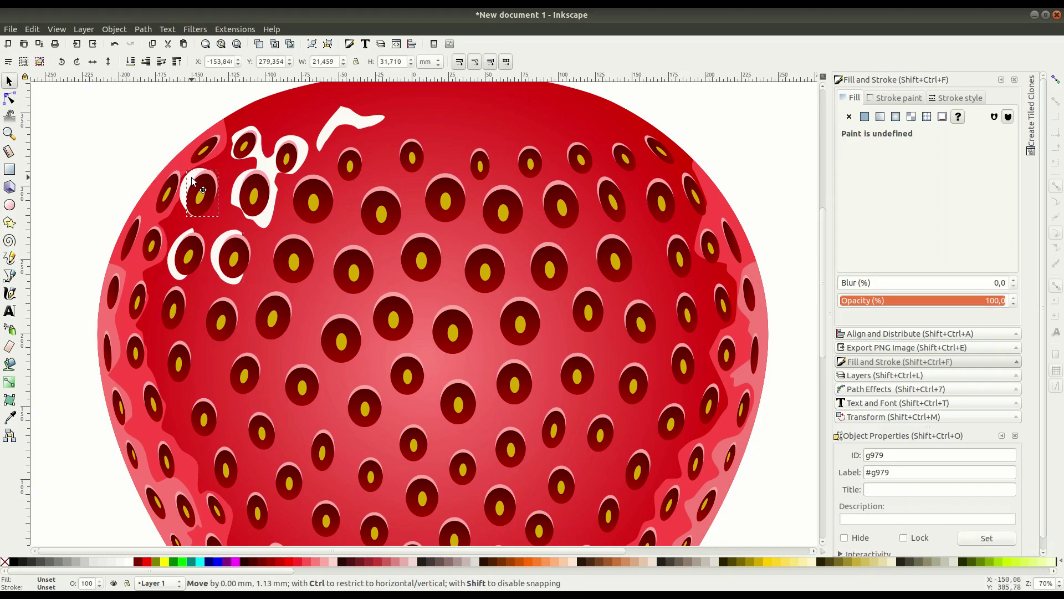
key("Escape")
Step: Outline a large patch around seeds near the top and fill it flat white
key("p")
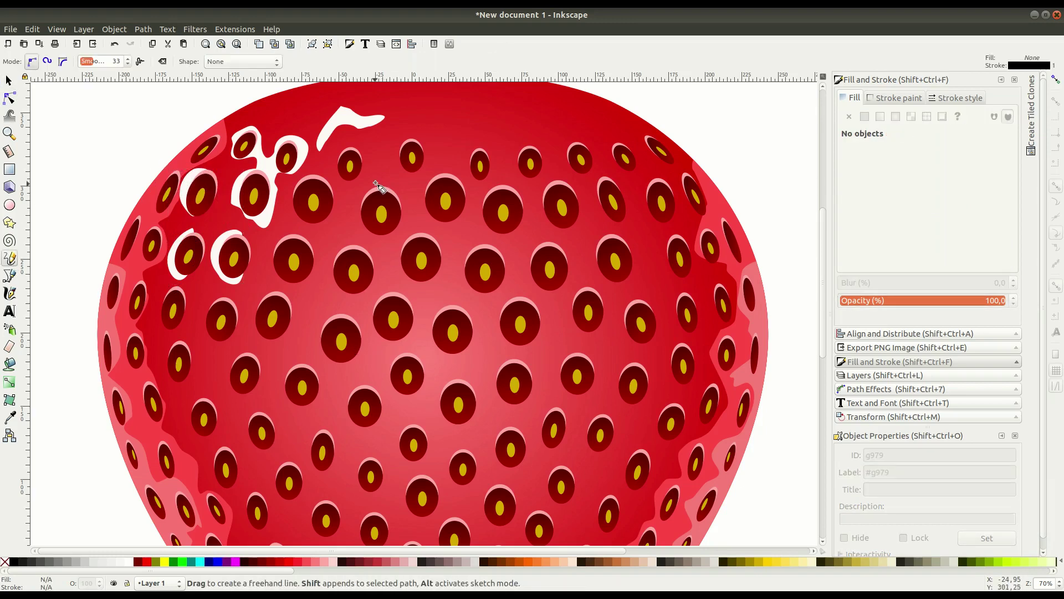
left_click_drag(376, 183, 357, 223)
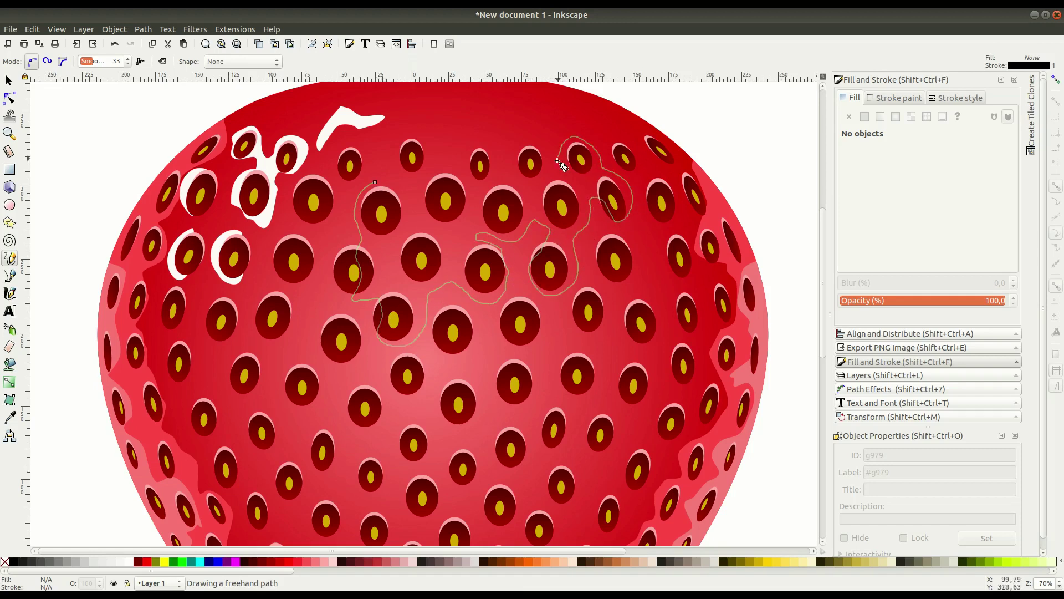
left_click_drag(377, 182, 378, 184)
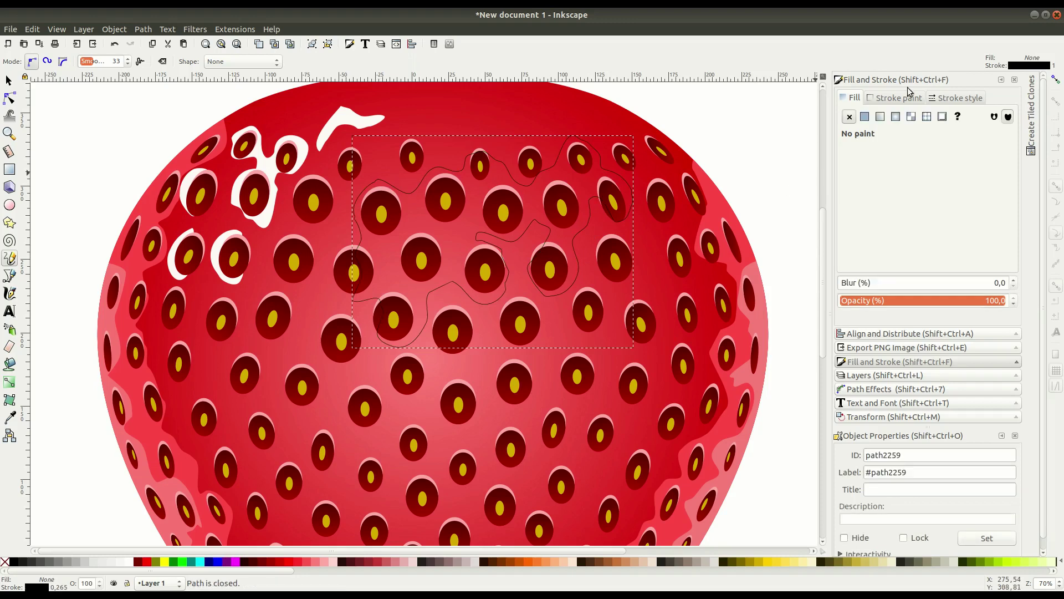
left_click(865, 117)
left_click_drag(921, 231, 902, 241)
left_click(8, 81)
Step: Lower the white patch below the seeds and reshape its upper and lower-left curves
key("Page_Down")
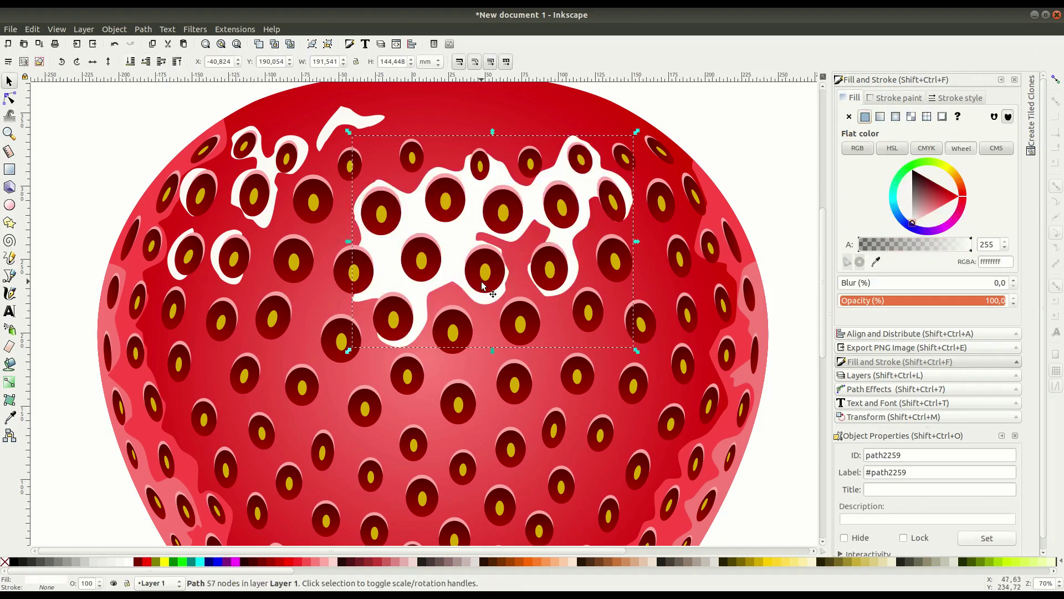
left_click(10, 98)
left_click_drag(482, 241, 474, 230)
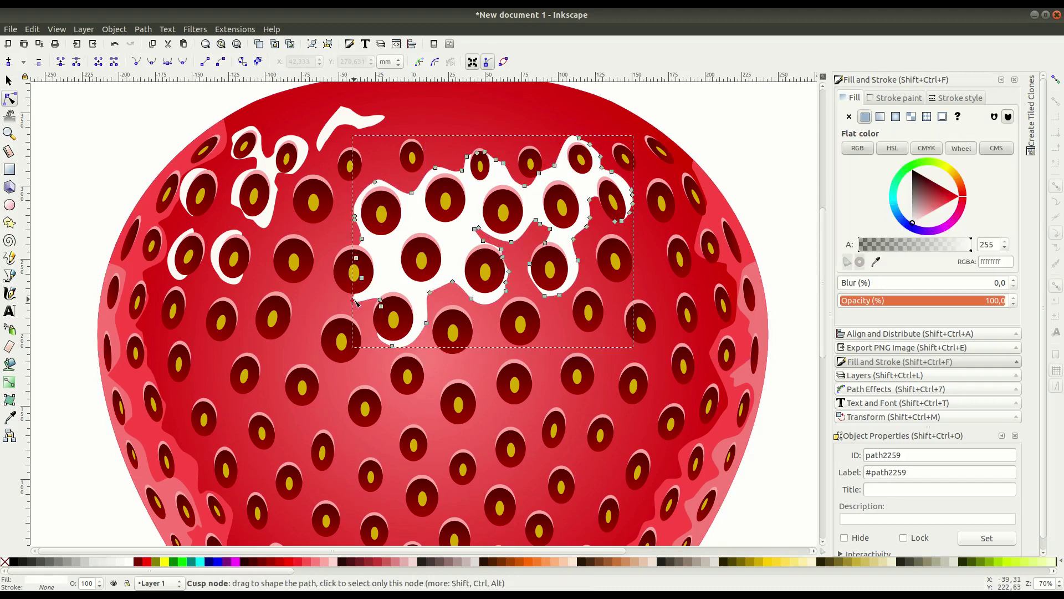
left_click_drag(378, 296, 370, 309)
left_click(751, 171)
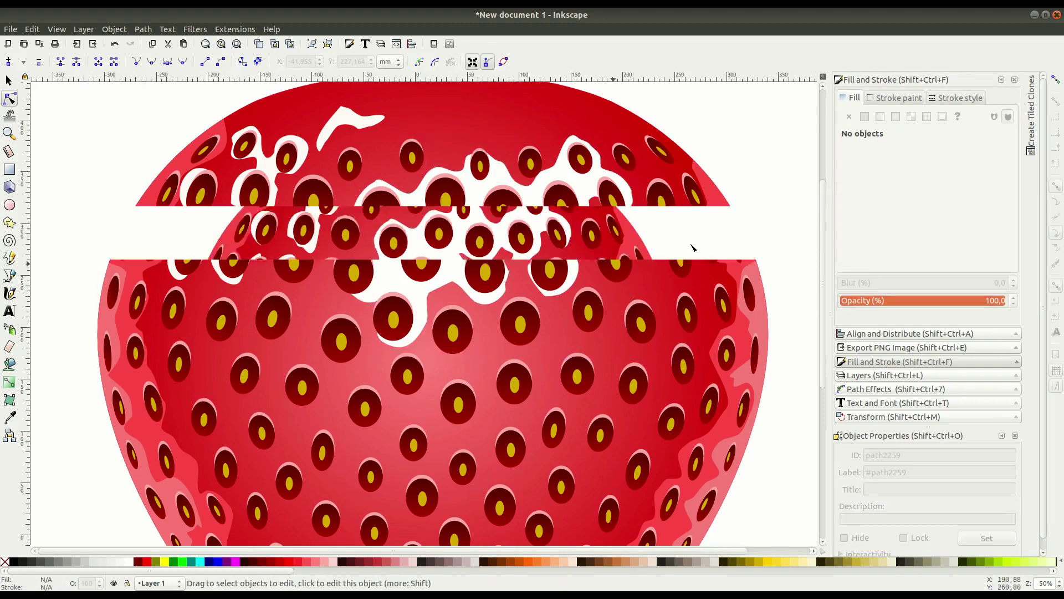
scroll(691, 247, "down", 2)
scroll(640, 277, "up", 1)
scroll(270, 225, "up", 1)
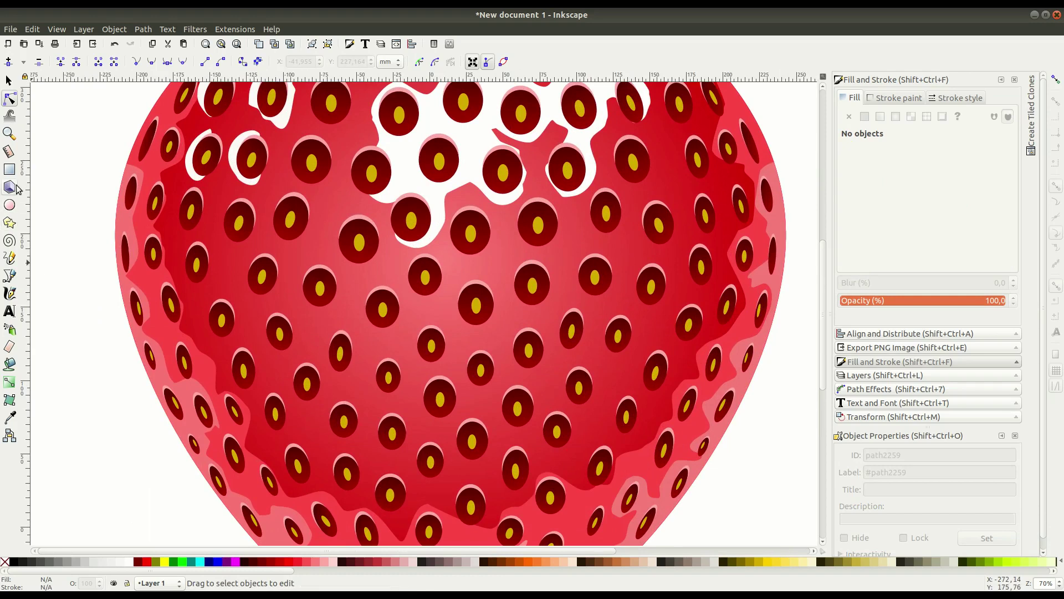
Step: Draw a white oval, copy it, and paste copies lowered behind a seed
left_click(9, 205)
mouse_move(343, 215)
left_mouse_down()
mouse_move(381, 266)
mouse_move(370, 266)
mouse_move(602, 275)
left_mouse_up()
key("s")
right_click(366, 239)
left_click(161, 62)
left_click(601, 274)
right_click(621, 269)
left_click(648, 325)
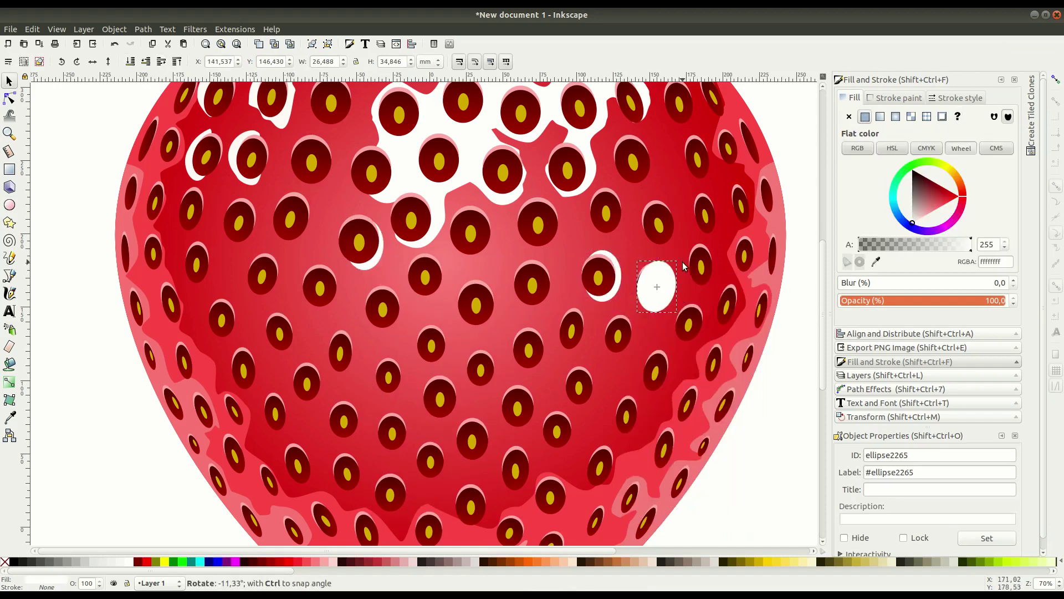
key("Page_Down")
Step: Fit a narrowed white rim behind a right-side seed and duplicate it behind a lower edge seed
left_click(670, 286)
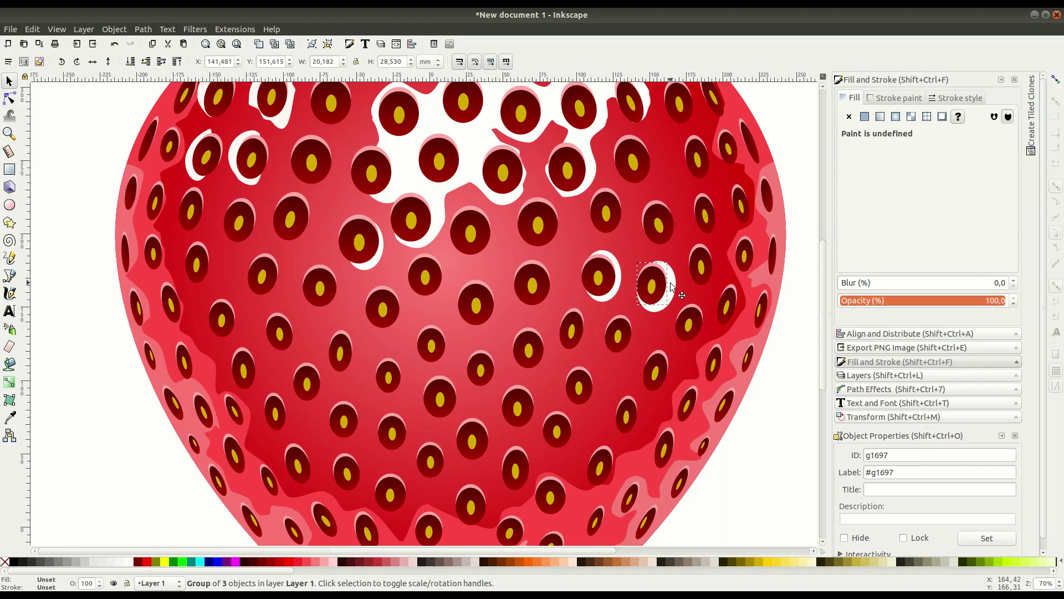
right_click(672, 273)
left_click(700, 330)
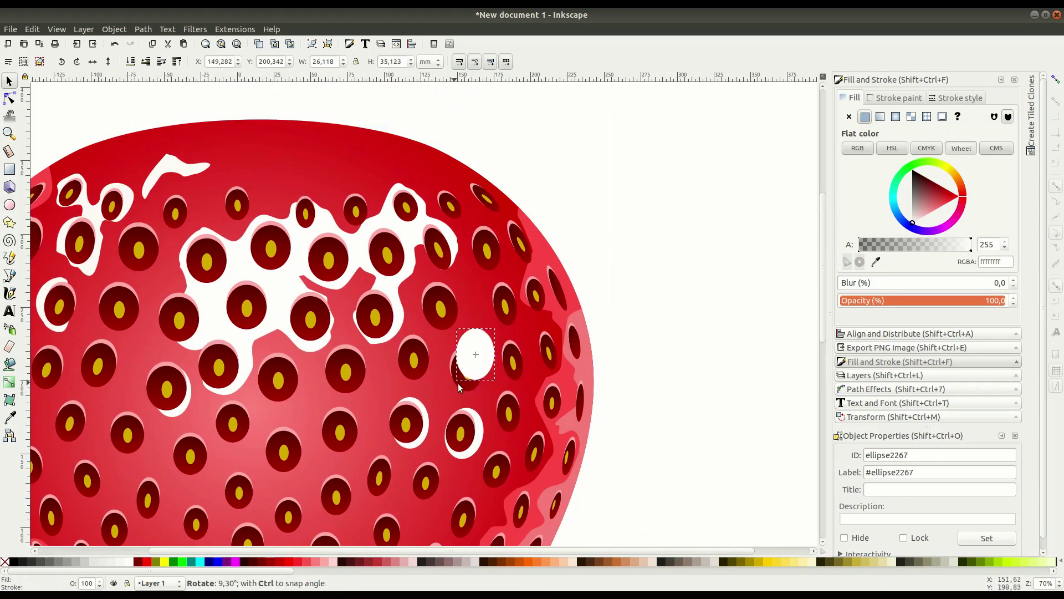
mouse_move(667, 290)
left_mouse_down()
mouse_move(497, 316)
mouse_move(487, 306)
left_mouse_up()
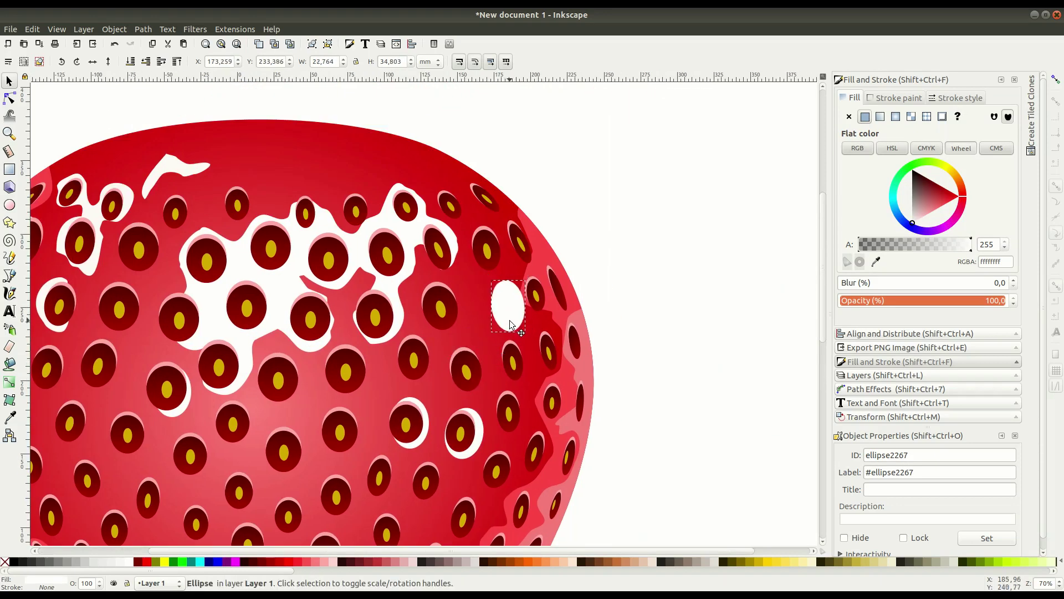
left_click(160, 63)
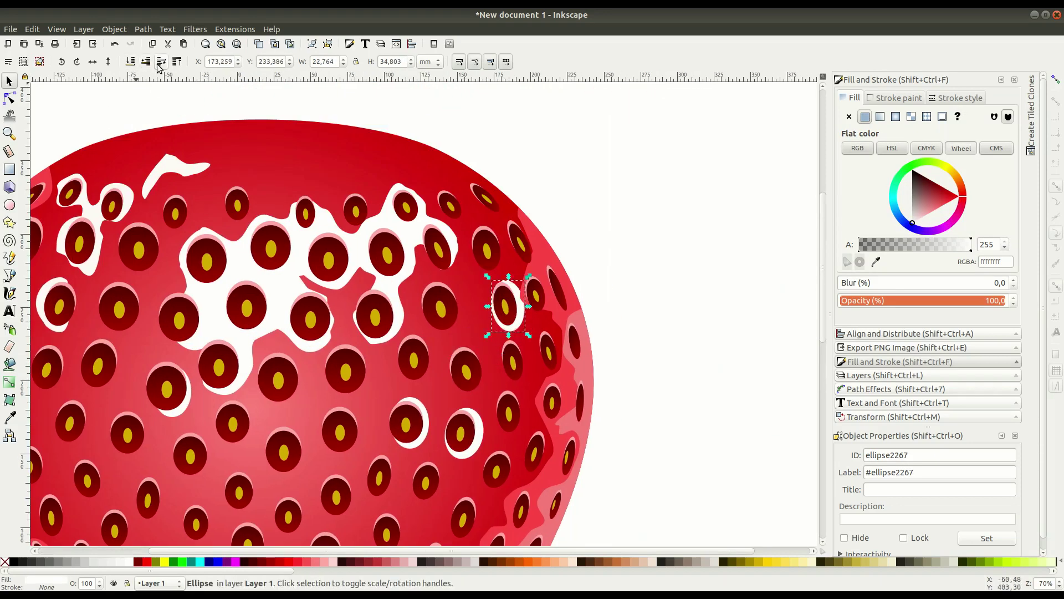
right_click(520, 306)
left_click(547, 363)
mouse_move(520, 308)
left_mouse_down()
mouse_move(554, 357)
mouse_move(534, 355)
left_mouse_up()
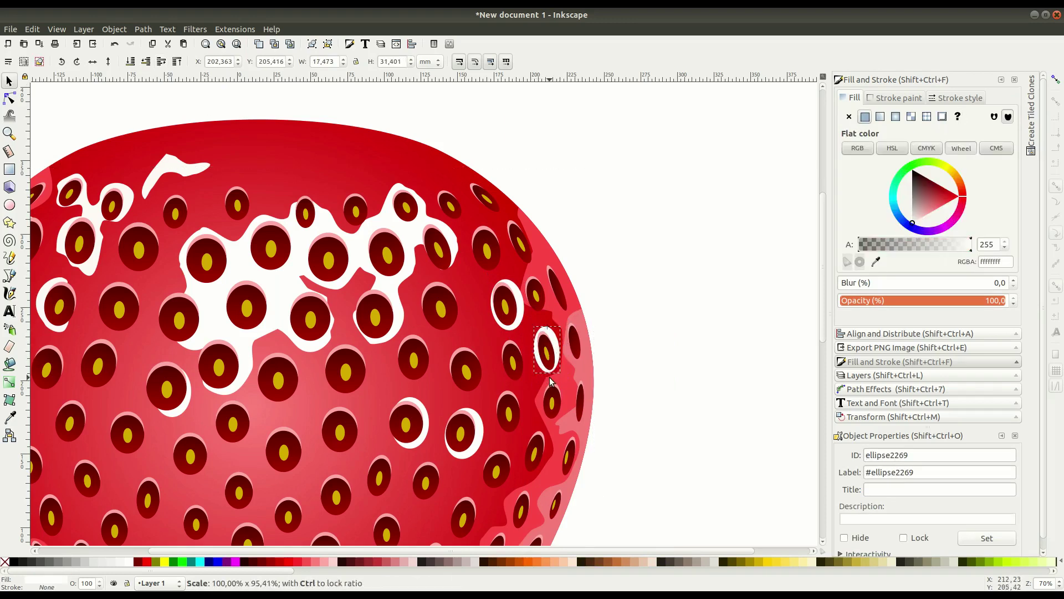
left_click(627, 284)
Step: Drag nodes of the large white highlight to reshape its lower and top-left edges
key("minus")
key("minus")
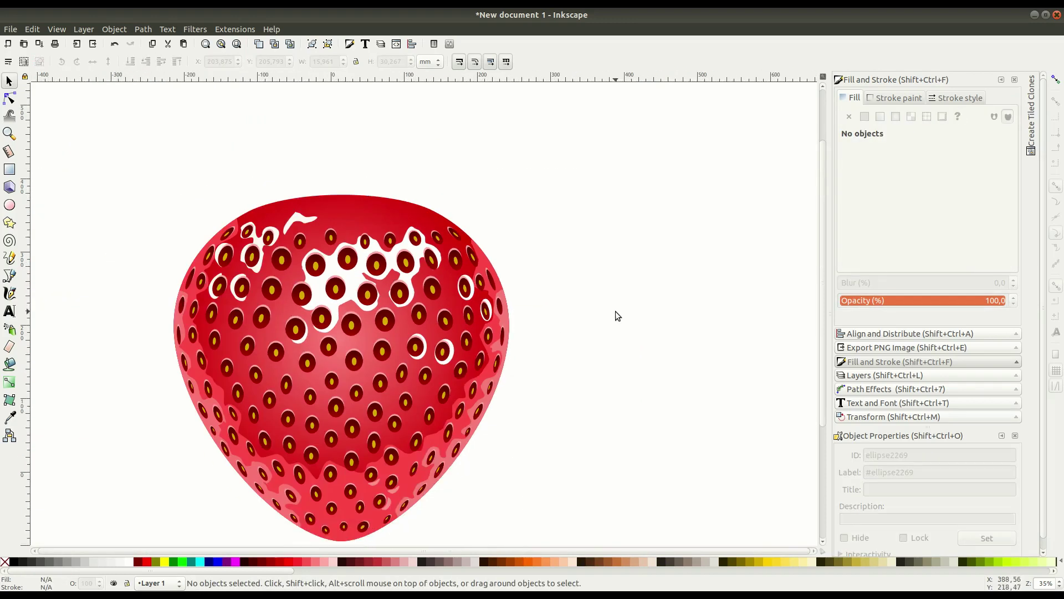
scroll(245, 287, "up", 2, "ctrl")
scroll(421, 372, "up", 1, "ctrl")
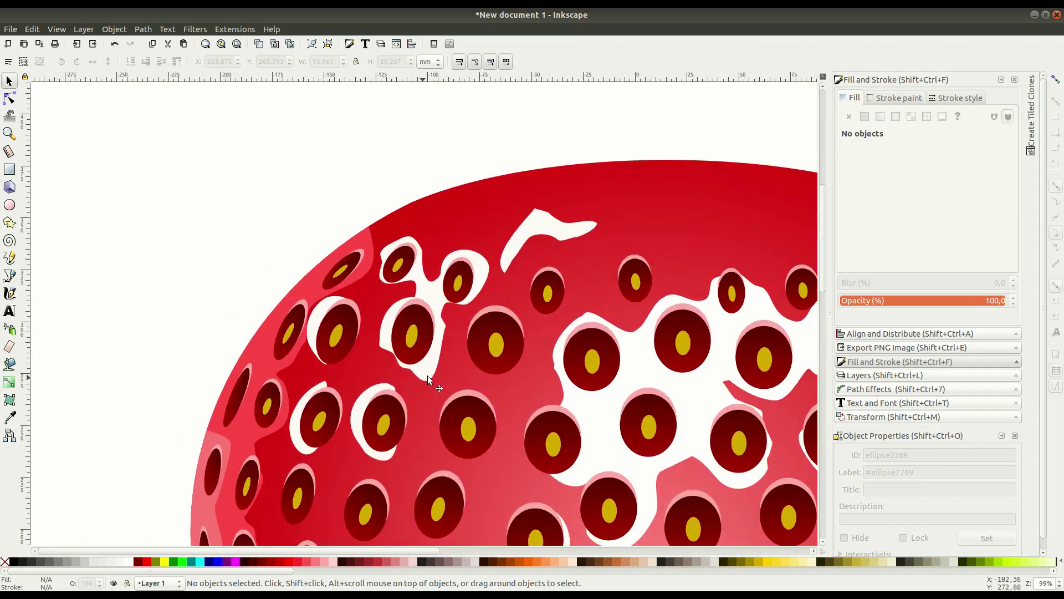
key("n")
left_click(424, 374)
left_click_drag(429, 376, 386, 353)
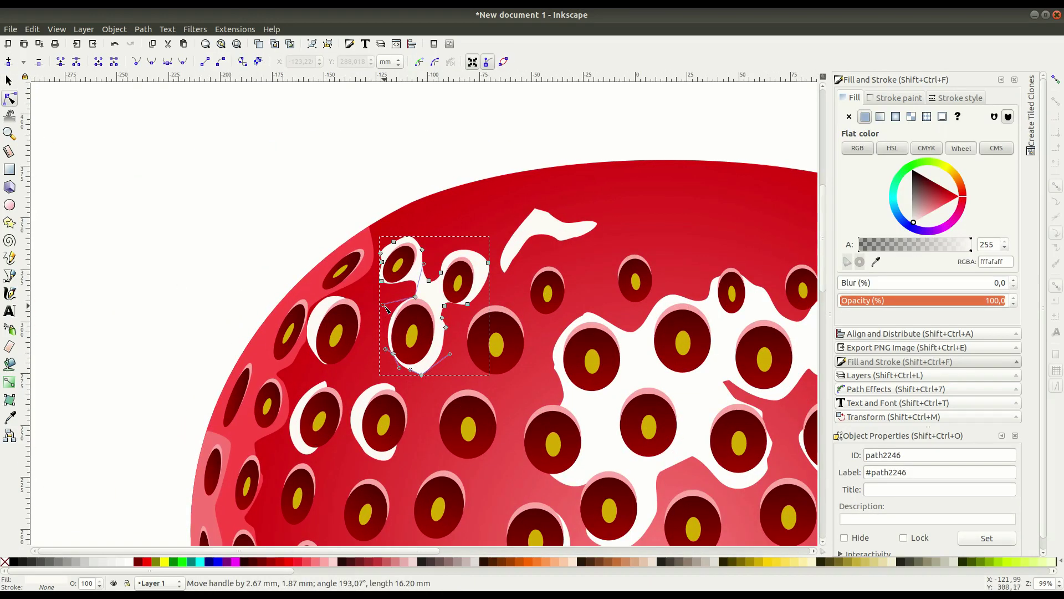
left_click_drag(396, 255, 388, 302)
Step: Delete a highlight node and smooth the highlight's lower curve
scroll(266, 213, "down", 3, "ctrl")
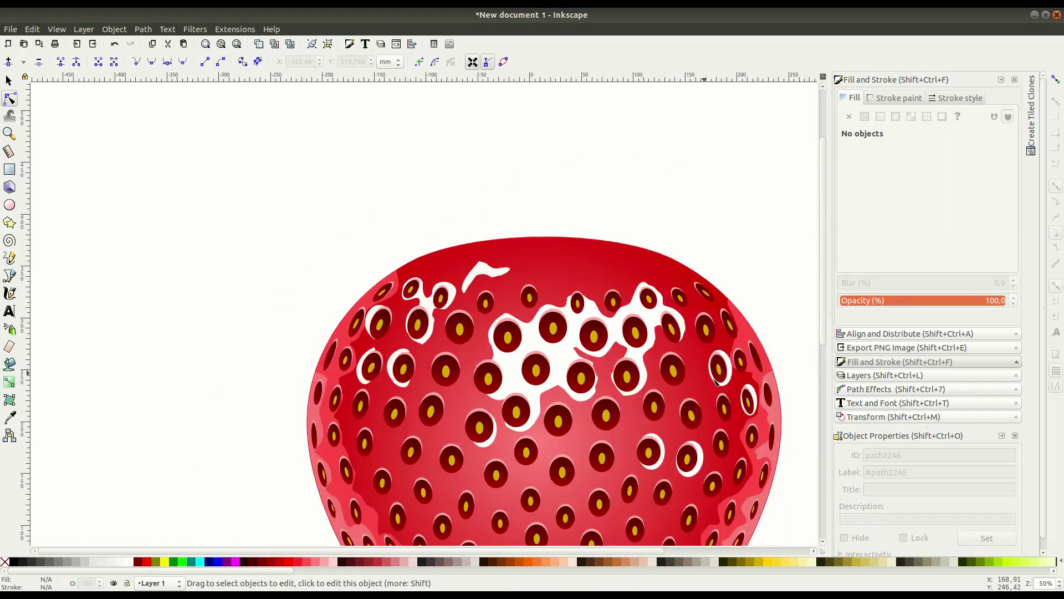
key("3")
key("Delete")
left_click_drag(417, 486, 418, 477)
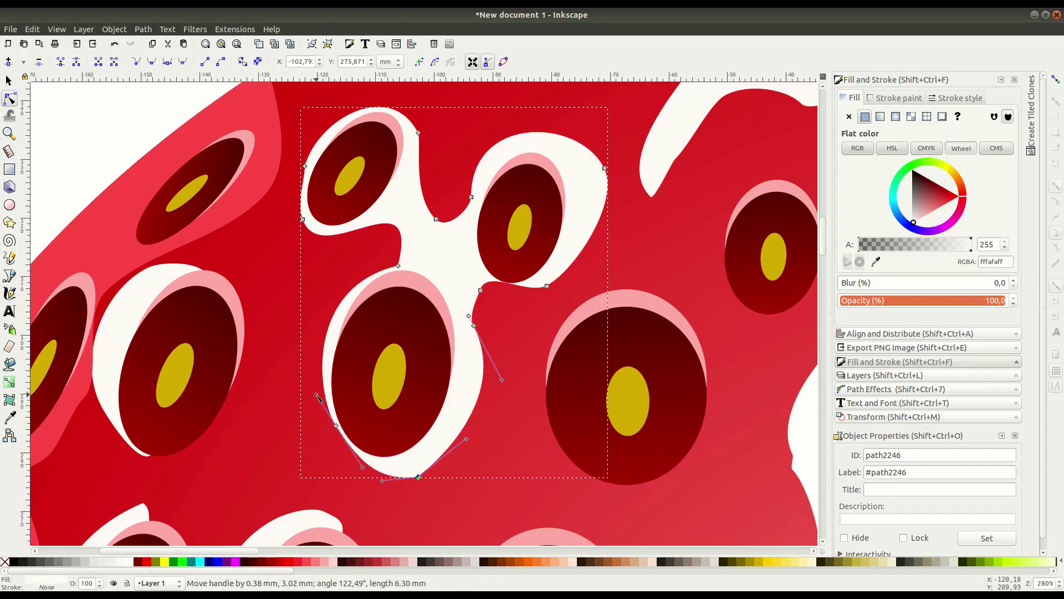
left_click(351, 458)
scroll(350, 458, "down", 4, "ctrl")
scroll(350, 458, "down", 3, "ctrl")
Step: Draw a closed Bezier stem outline rising from the strawberry's top and curving left
left_click(8, 81)
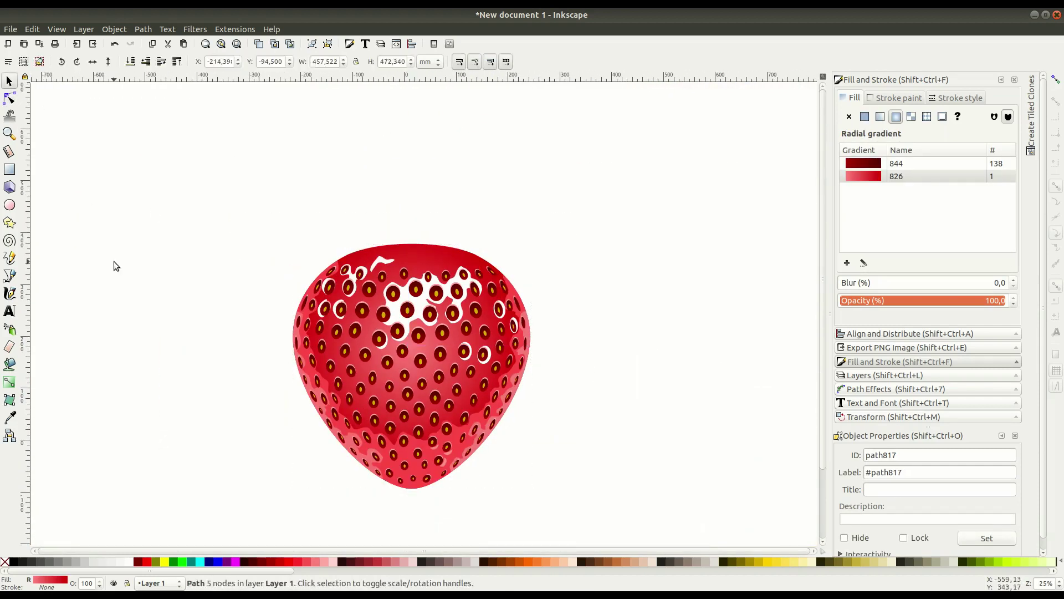
left_click_drag(235, 324, 294, 368)
left_click(10, 276)
left_click(460, 293)
mouse_move(416, 199)
left_mouse_down()
mouse_move(379, 176)
mouse_move(386, 195)
mouse_move(377, 167)
left_mouse_up()
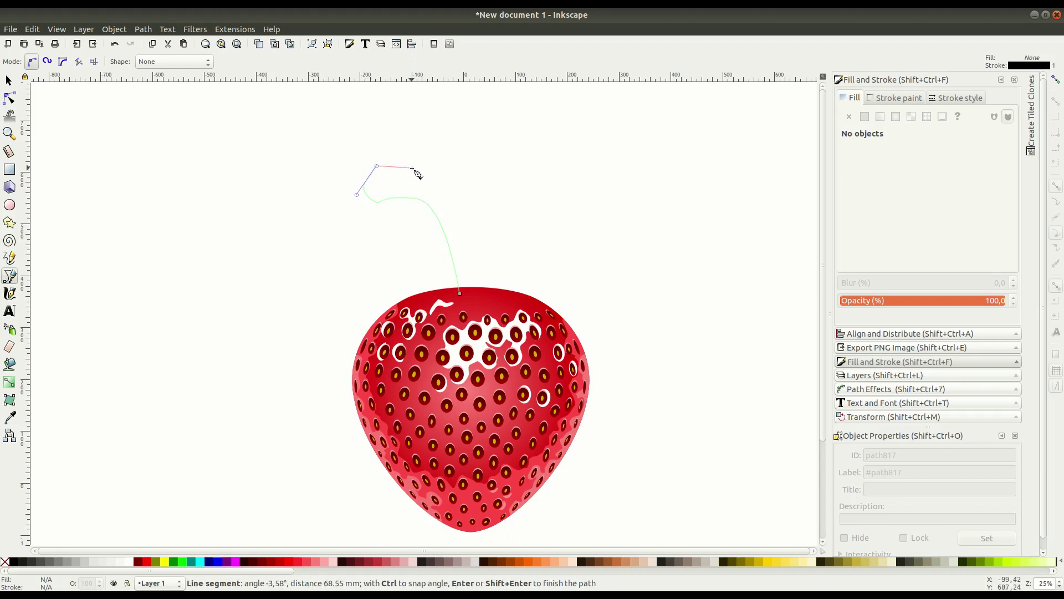
left_click_drag(479, 292, 500, 413)
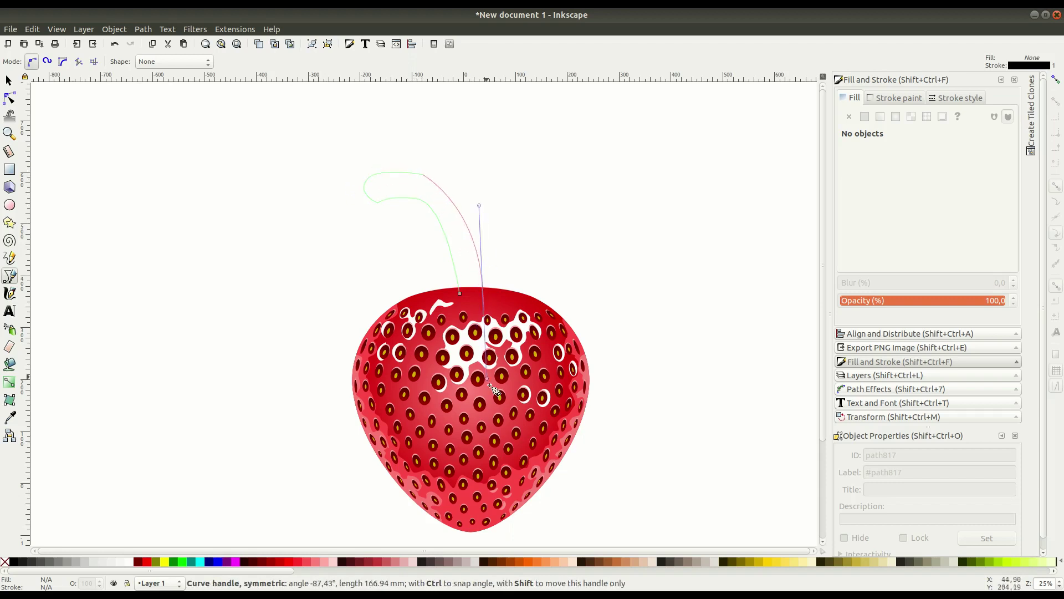
left_click(459, 293)
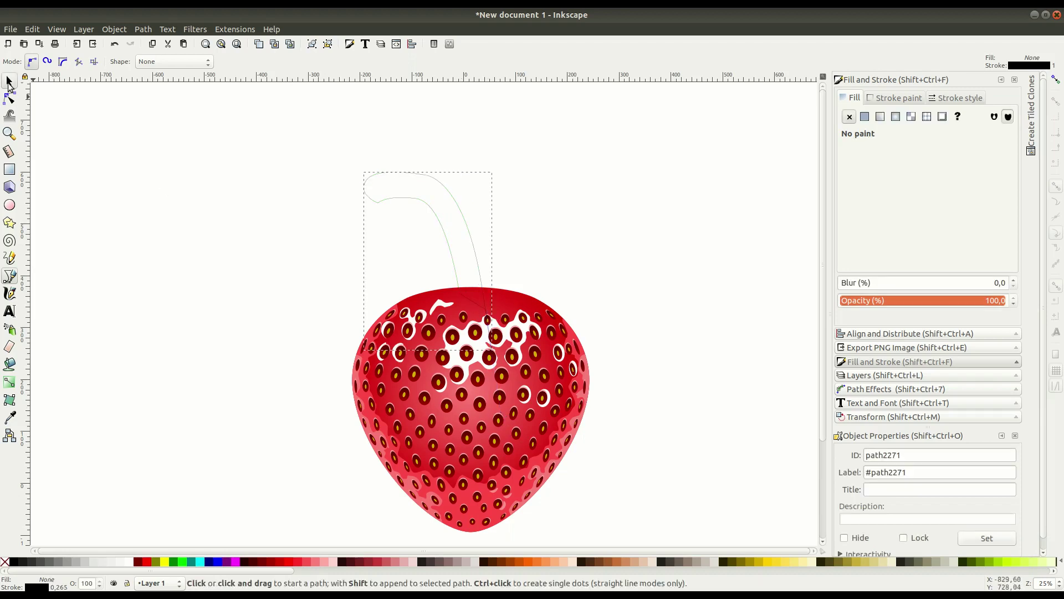
key("s")
Step: Refine the stem's nodes, deleting an extra top node and bending its curves
scroll(453, 307, "up", 2)
key("n")
left_click(483, 353)
left_click_drag(501, 398, 500, 459)
key("Delete")
left_click_drag(465, 217, 470, 195)
left_click_drag(417, 243, 456, 267)
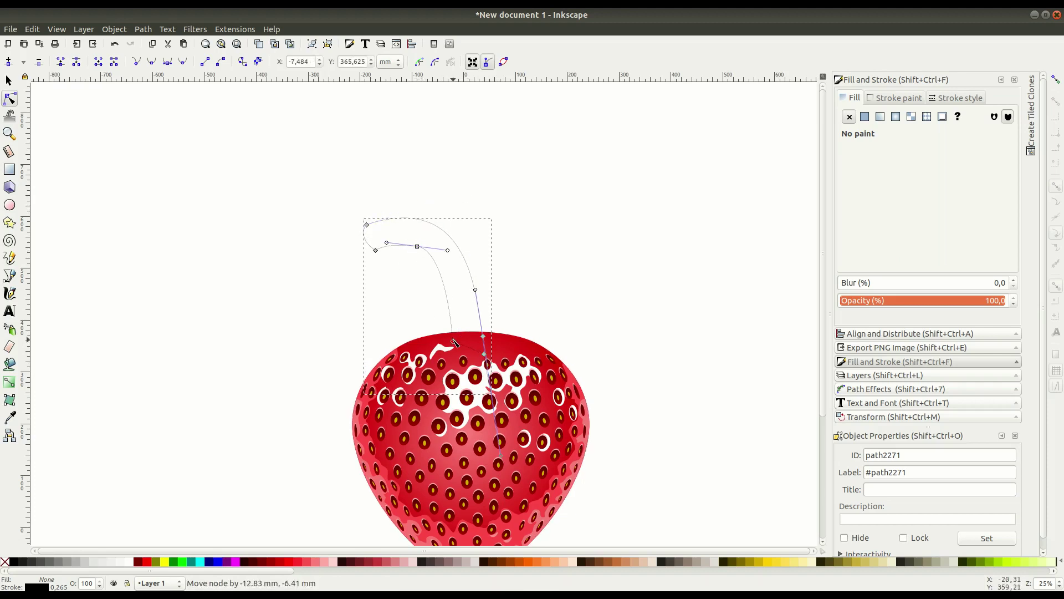
left_click_drag(468, 191, 453, 195)
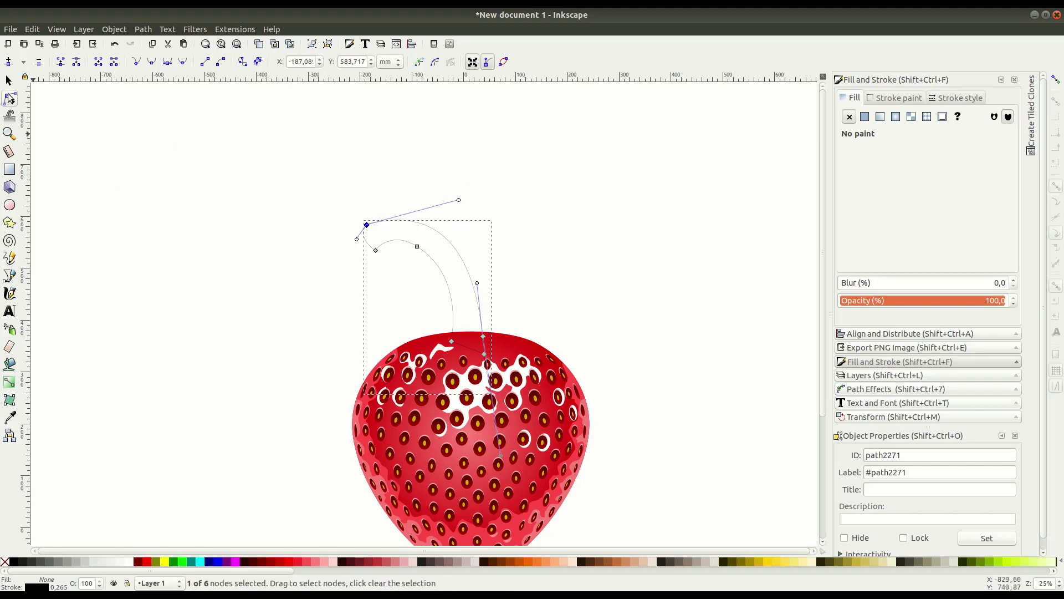
Step: Shrink the stem slightly and give it a flat fill
key("s")
left_click_drag(361, 218, 382, 230)
left_click(864, 117)
Step: Fill the stem with a green palette swatch
scroll(751, 563, "down", 5)
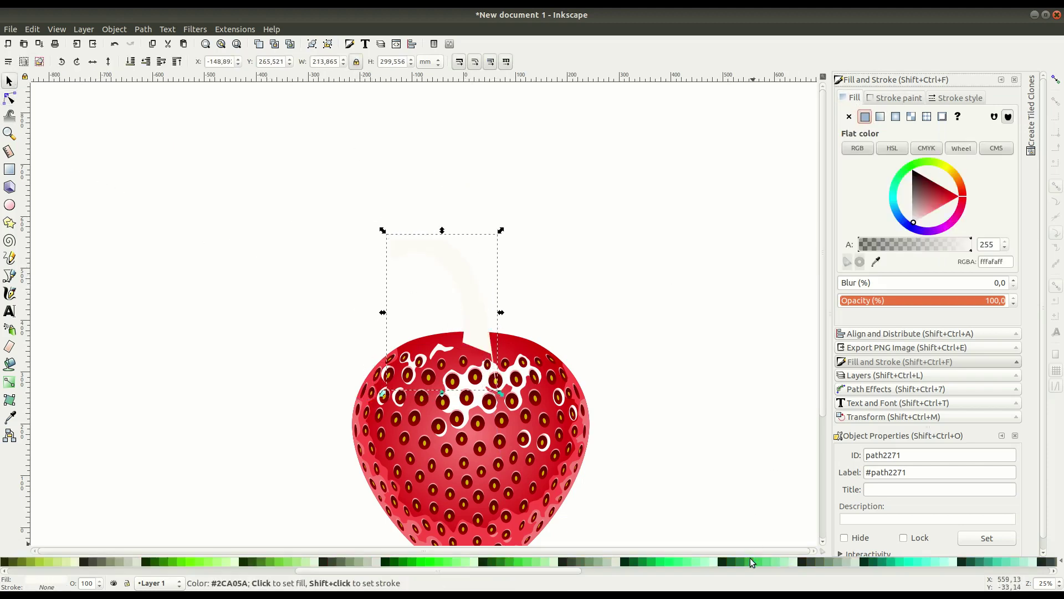
left_click(426, 567)
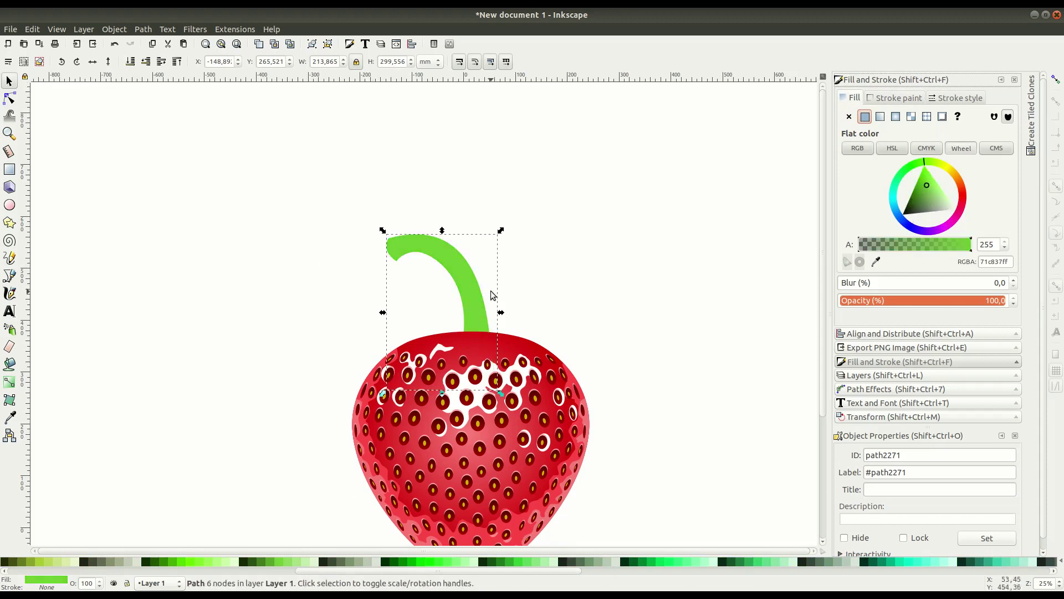
scroll(562, 313, "down", 1)
key("plus")
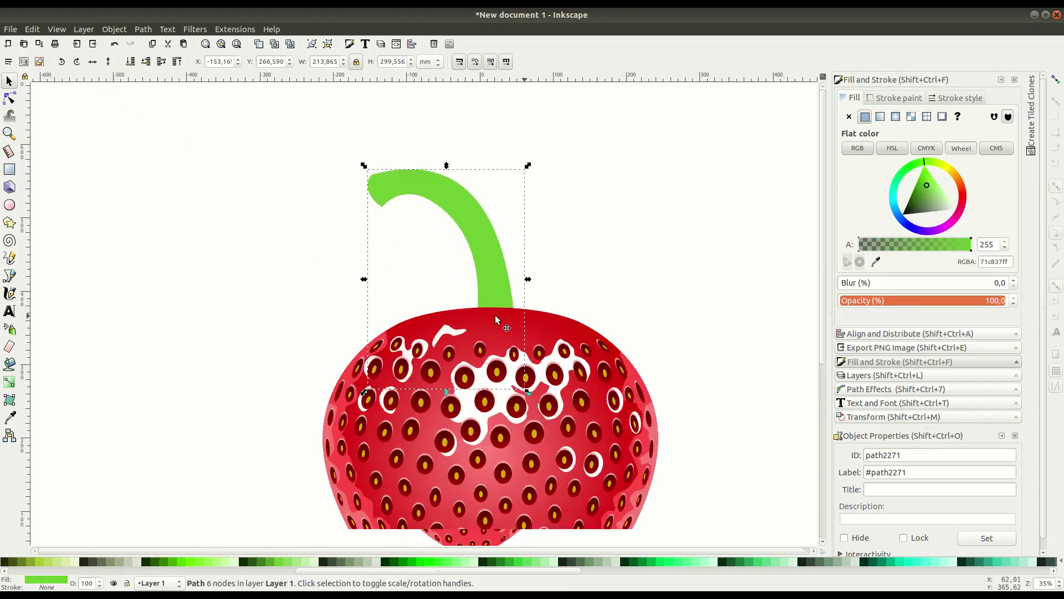
key("plus")
Step: Draw a closed Bezier outline overlapping the stem's outer curved edge
left_click(10, 276)
left_click(305, 207)
left_click_drag(373, 186, 453, 227)
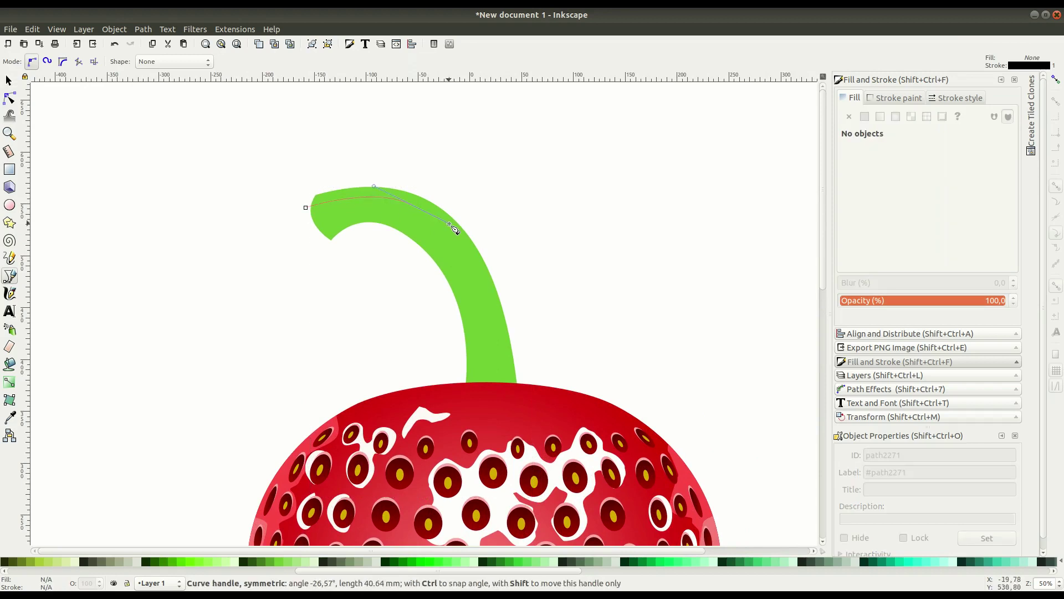
left_click_drag(503, 308, 517, 464)
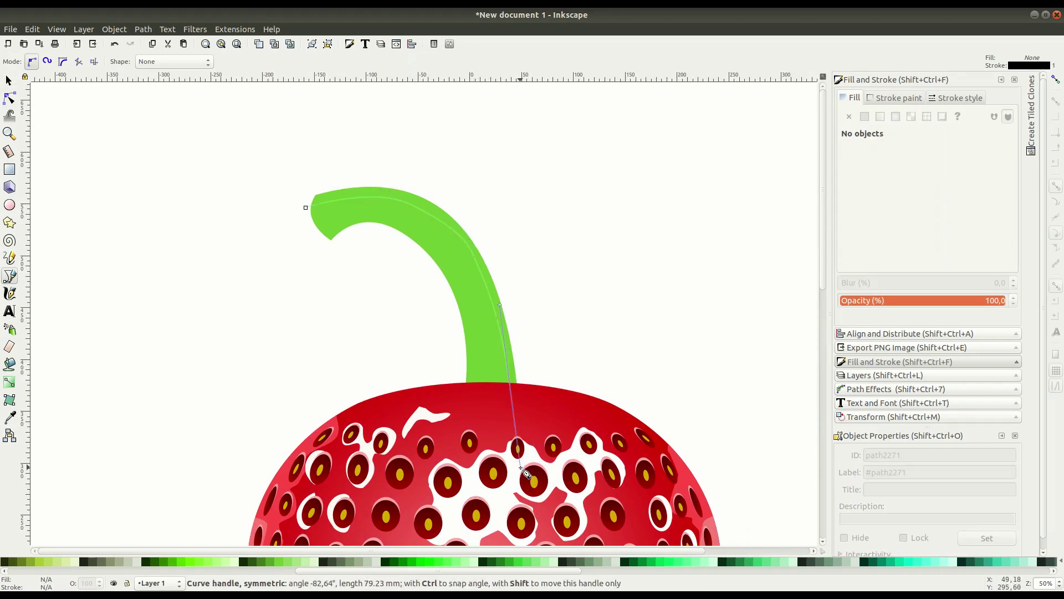
left_click(545, 391)
left_click(533, 226)
left_click(375, 138)
left_click(261, 183)
left_click(305, 207)
key("s")
Step: Intersect the outline with the stem into a strip and adjust its curves near the top
left_click(427, 237, "shift")
right_click(427, 237)
left_click(143, 29)
left_click(160, 125)
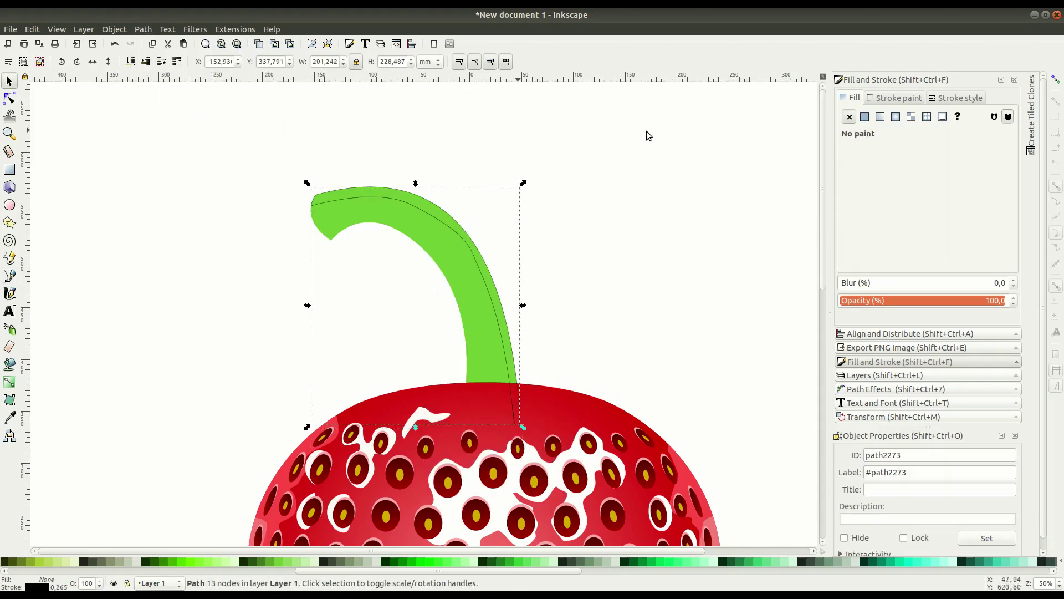
key("n")
left_click_drag(501, 262, 481, 222)
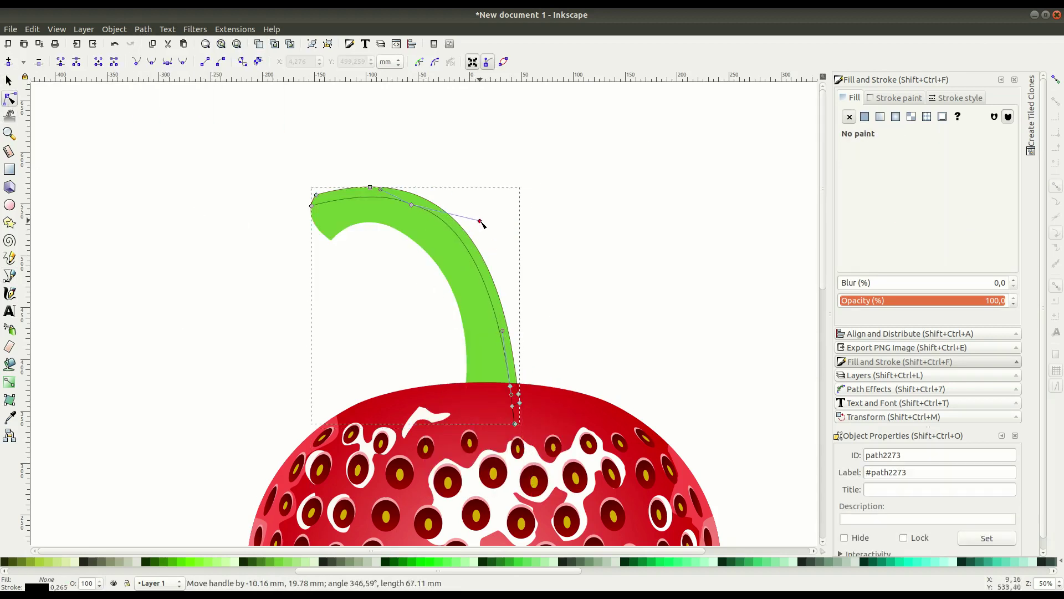
mouse_move(381, 189)
left_mouse_down()
mouse_move(380, 198)
mouse_move(366, 186)
left_mouse_up()
Step: Give the strip a flat lighter-green fill with no outline
left_click(865, 116)
left_click(896, 97)
left_click(849, 116)
key("s")
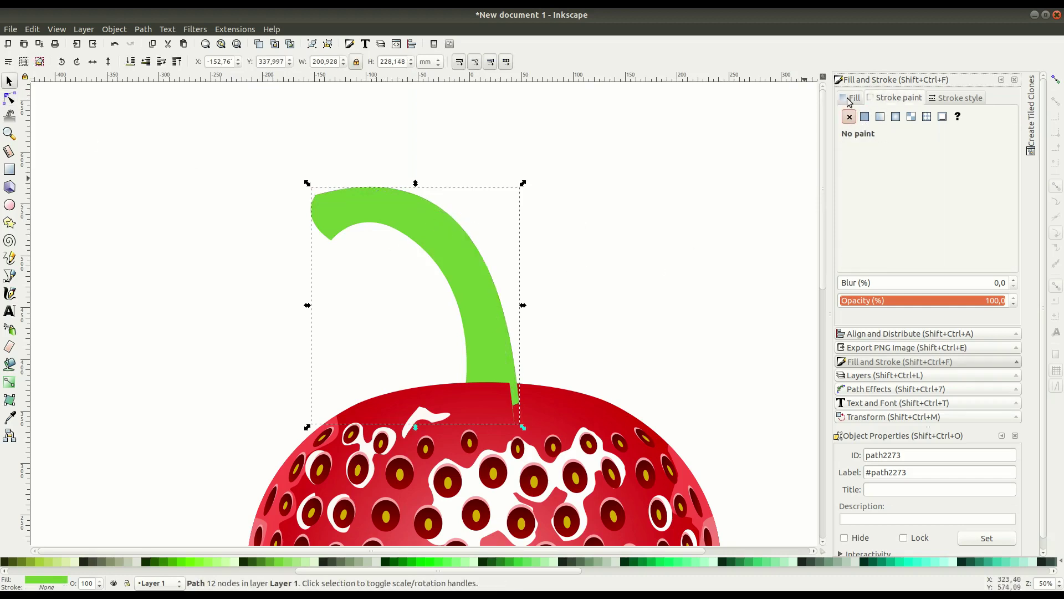
left_click(851, 98)
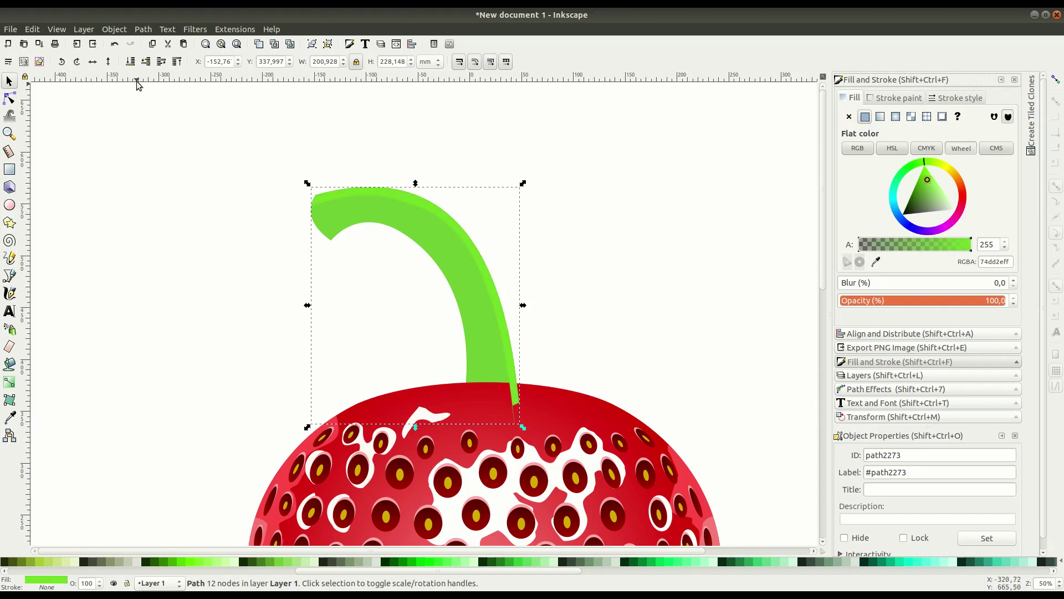
left_click(601, 308)
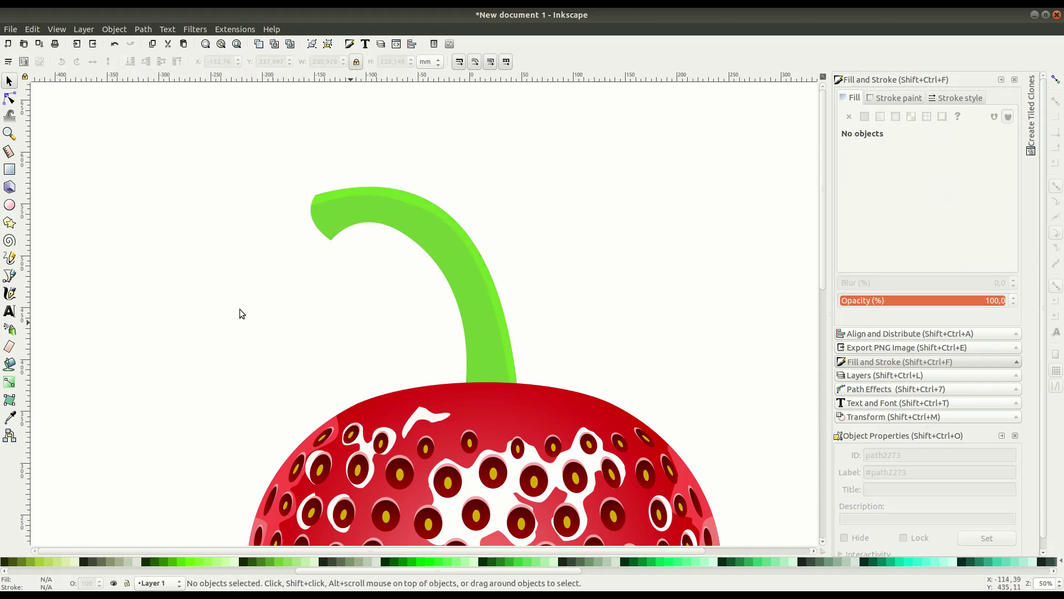
Step: Draw a closed shading shape along the stem's inner side and fill it darker green
left_click(10, 275)
left_click(311, 223)
left_click_drag(347, 207, 446, 270)
left_click_drag(477, 382, 489, 502)
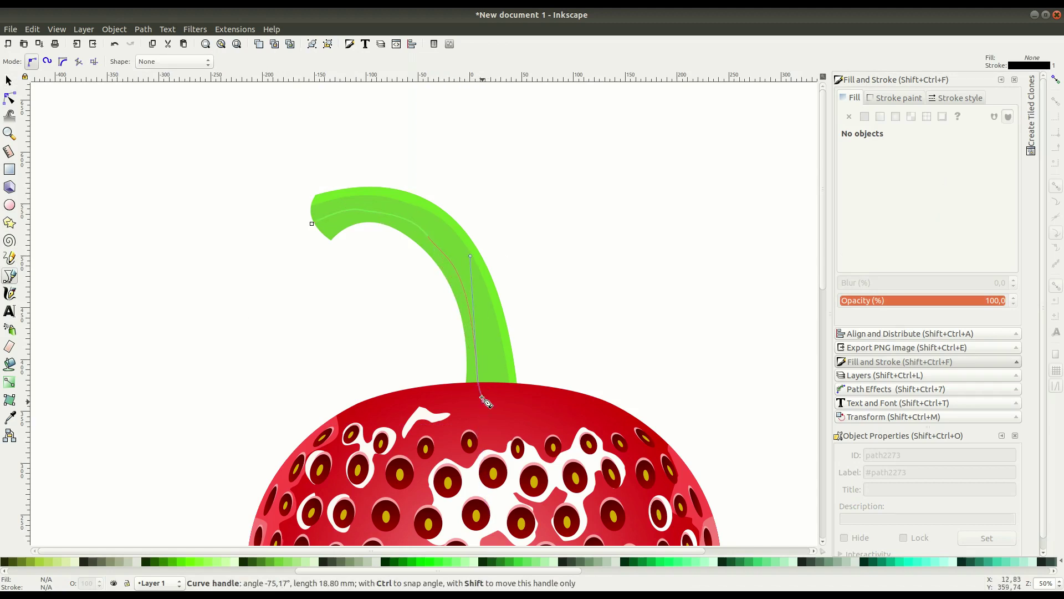
left_click(311, 223)
left_click(864, 117)
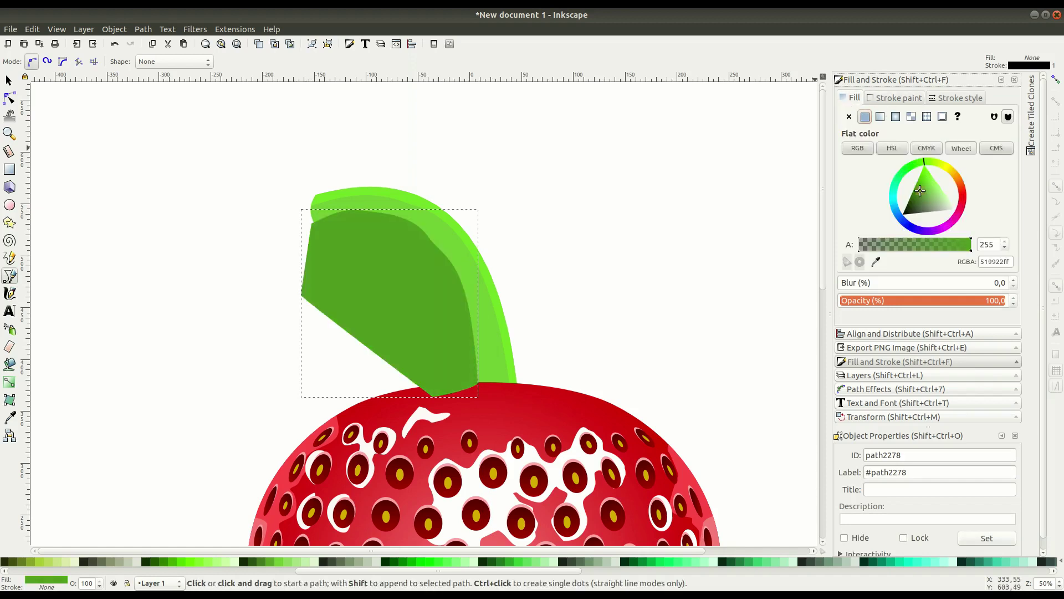
key("s")
Step: Trim the shading shape to the stem with a Path boolean operation and adjust its top curve
right_click(461, 266)
left_click(482, 348)
left_click(143, 29)
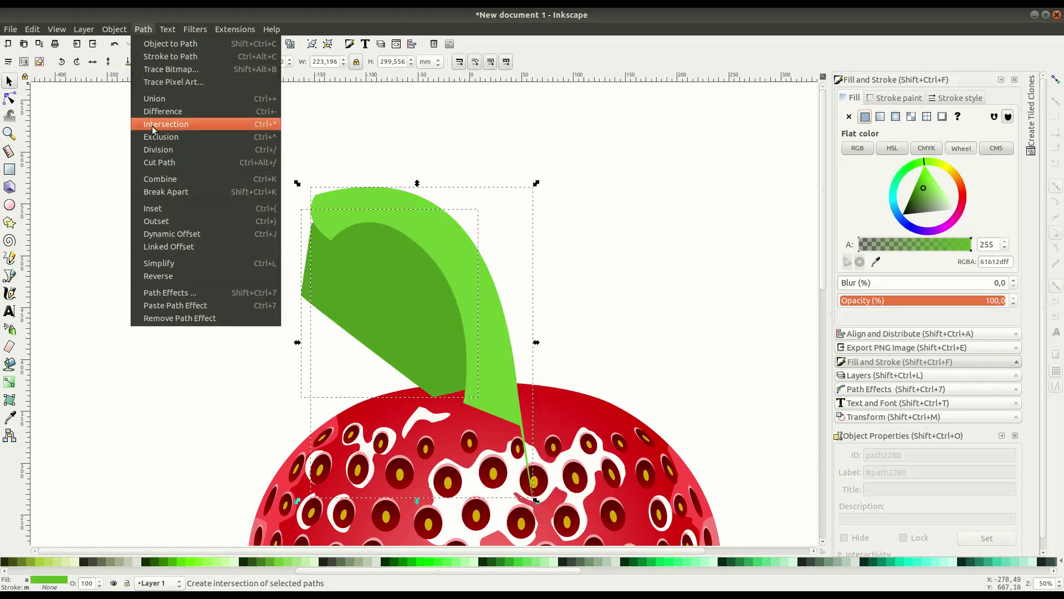
left_click(159, 125)
left_click(10, 99)
left_click_drag(449, 239, 452, 220)
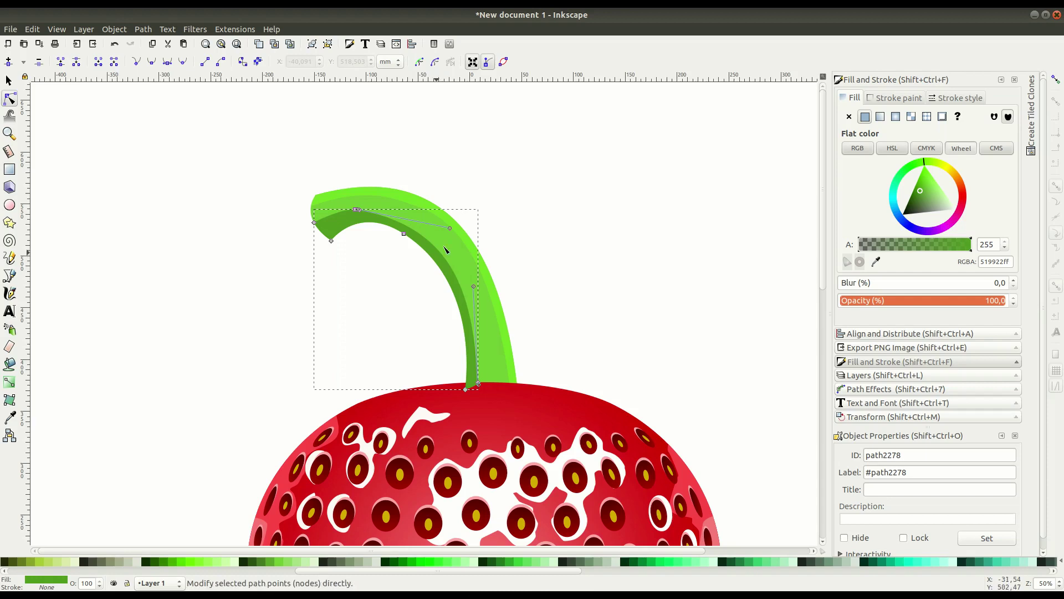
key("s")
key("Escape")
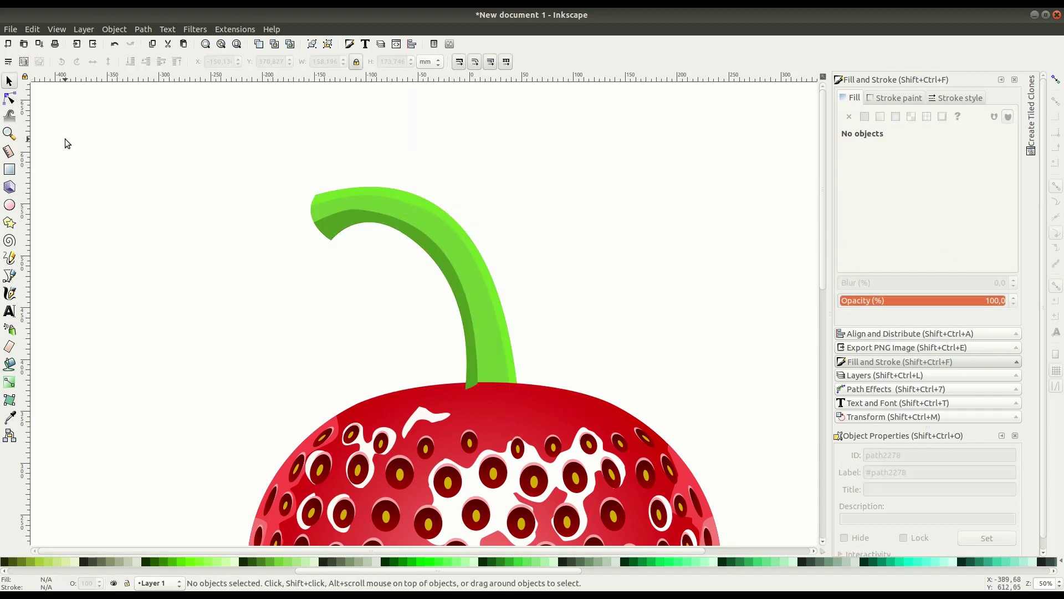
key("Tab")
key("Escape")
Step: Lay a gradient across the dark green stem piece from top to base
key("g")
left_click(339, 229)
left_click_drag(340, 228, 478, 387)
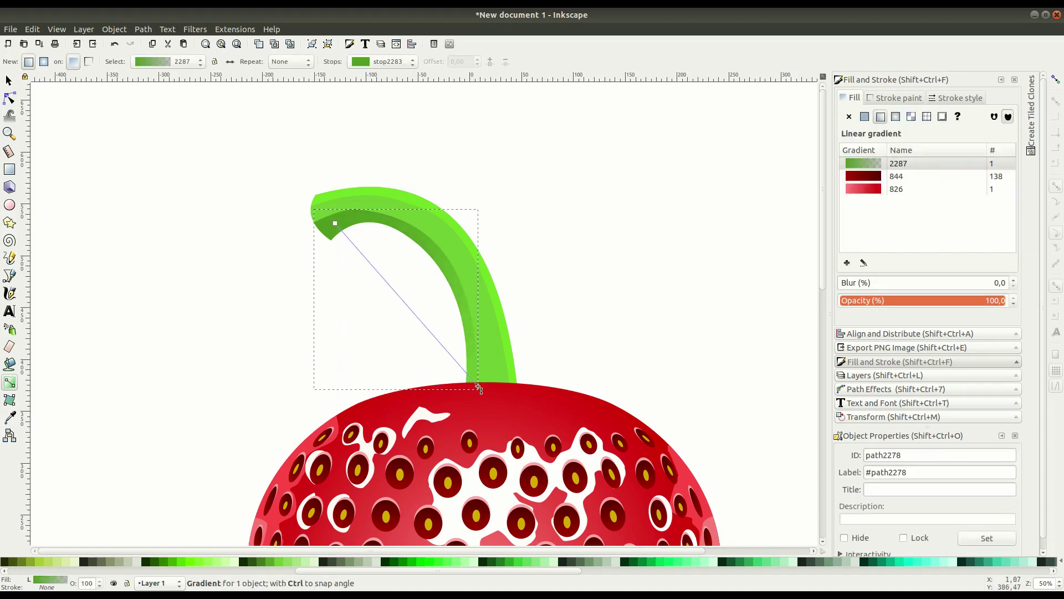
right_click(1005, 277)
key("Escape")
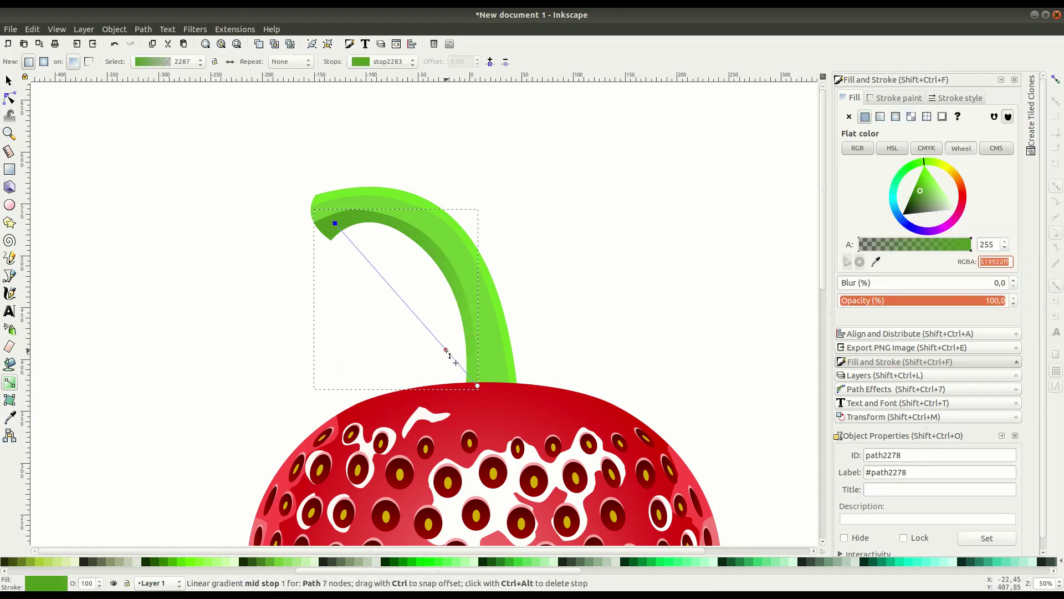
right_click(1004, 277)
key("Escape")
key("Tab")
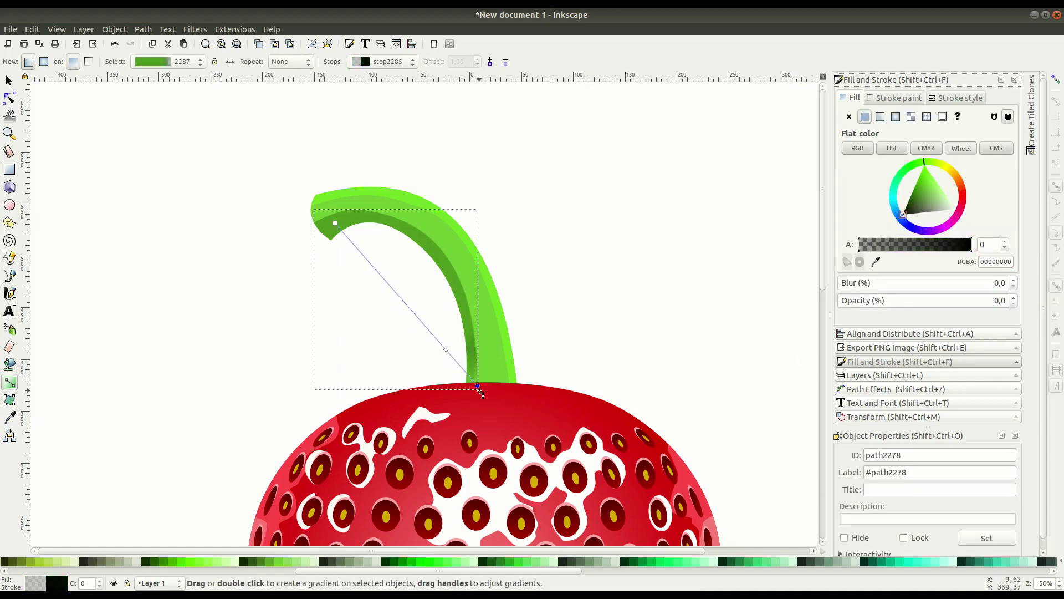
key("Tab")
Step: Make the middle stop opaque light green and the base end stop darker green
right_click(1005, 260)
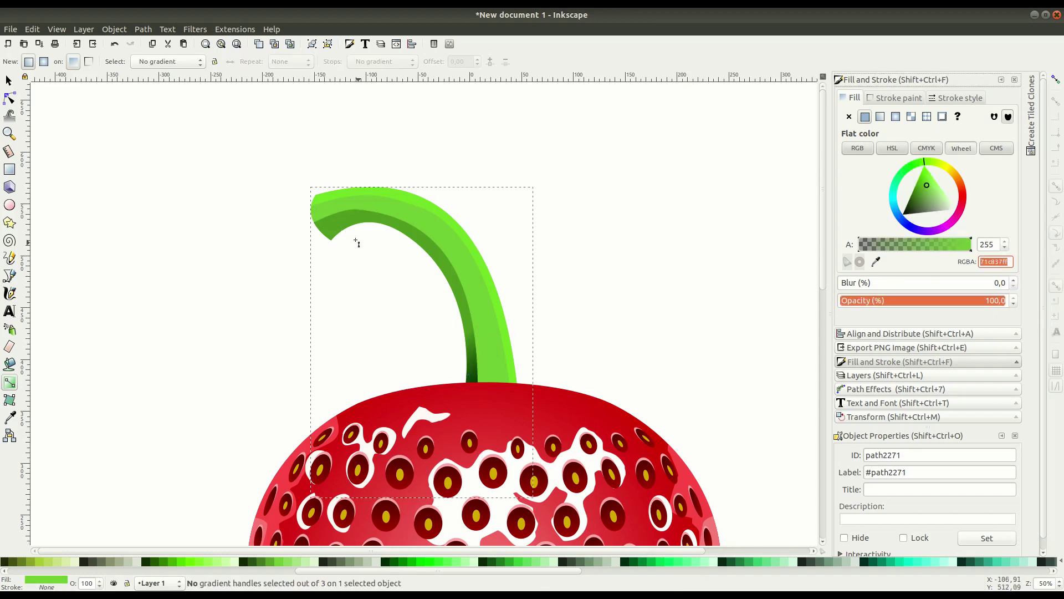
left_click(357, 238)
key("Tab")
right_click(998, 265)
left_click(1017, 293)
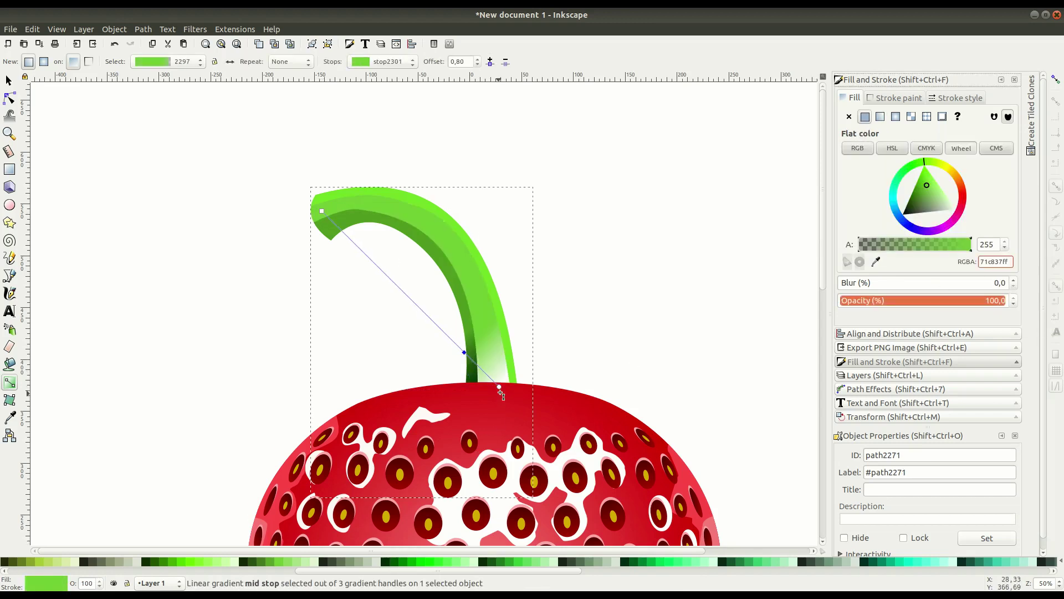
key("Tab")
left_click(495, 561)
left_click(506, 561)
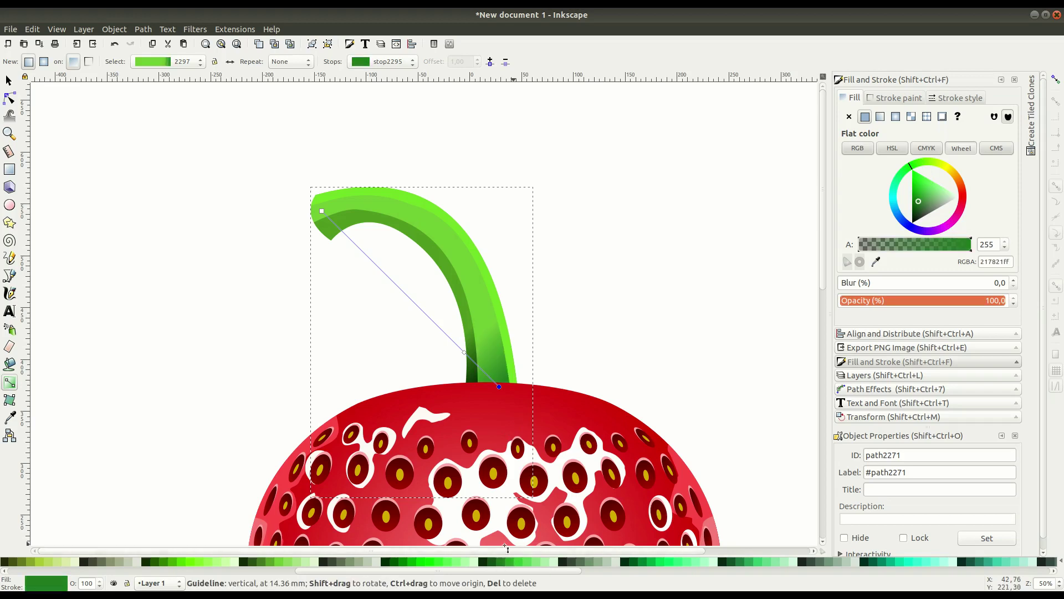
Step: Give the inner stem piece a gradient with a stop near its base and a dark green end
left_click(491, 285)
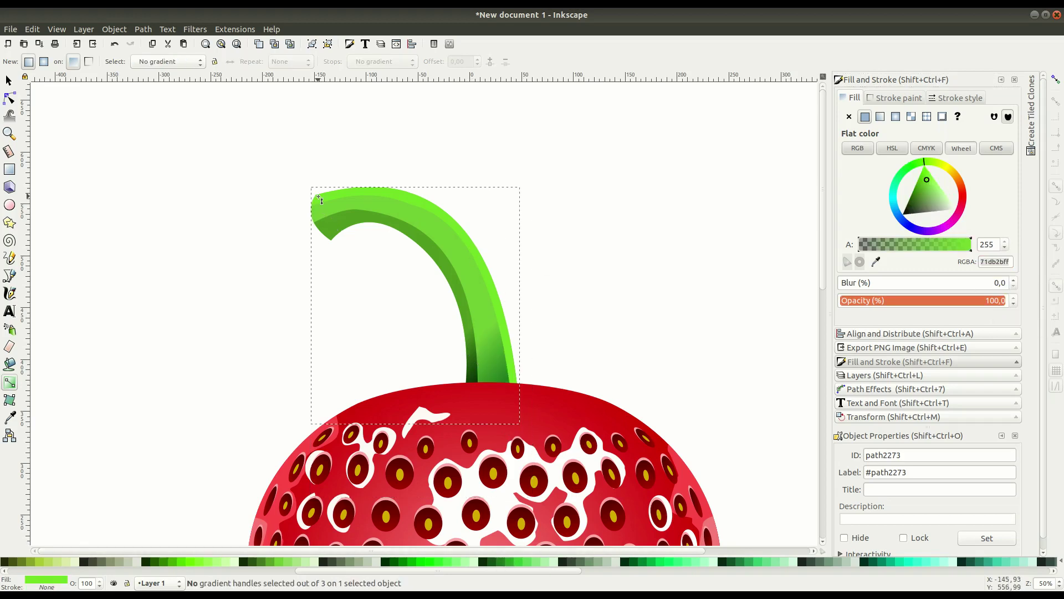
left_click_drag(319, 197, 516, 380)
double_click(475, 343)
right_click(995, 261)
key("Escape")
left_click(515, 381)
left_click(404, 562)
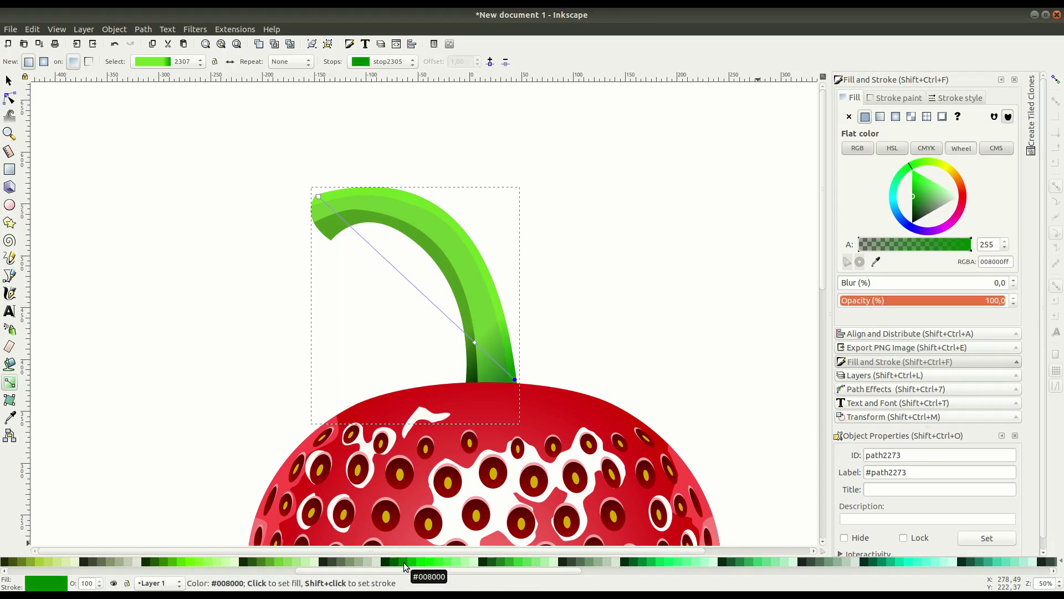
Step: Recolour the outer stem piece's end gradient stop dark green
left_click(493, 377)
left_click(499, 386)
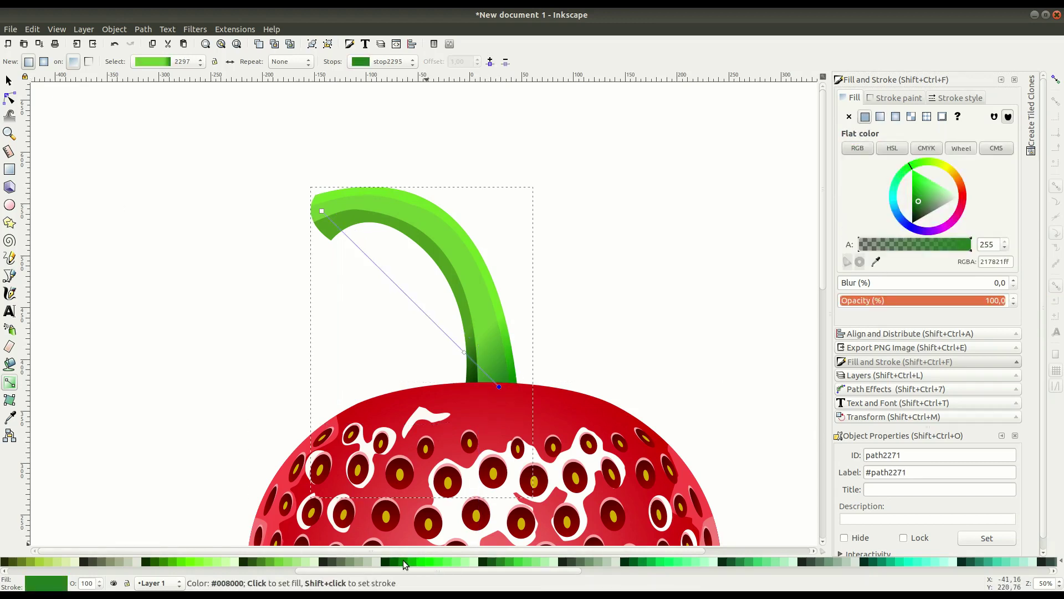
left_click(405, 562)
Step: Draw a closed Bezier leaf outline curving left from the stem base
key("s")
left_click(153, 209)
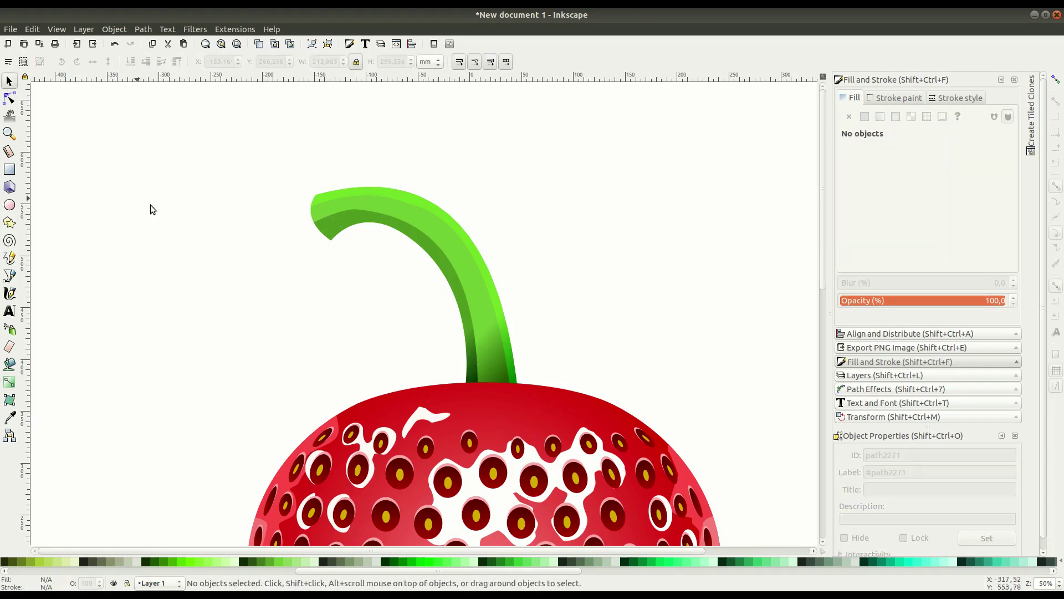
scroll(421, 210, "down", 1)
scroll(512, 326, "down", 1)
left_click(10, 275)
left_click(454, 306)
left_click_drag(406, 374, 409, 377)
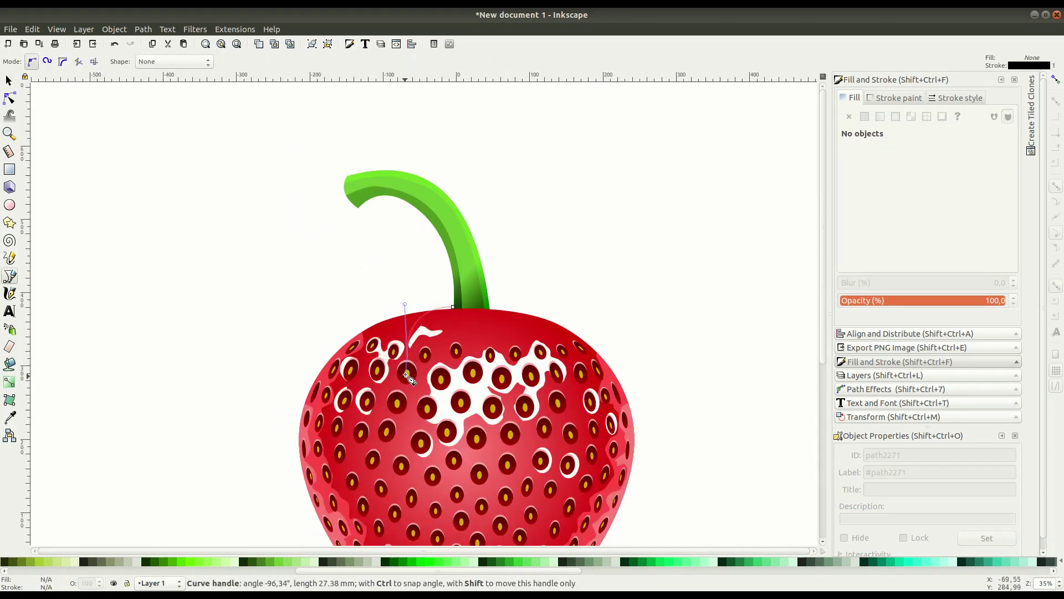
mouse_move(453, 306)
left_mouse_down()
mouse_move(447, 315)
mouse_move(429, 303)
left_mouse_up()
key("s")
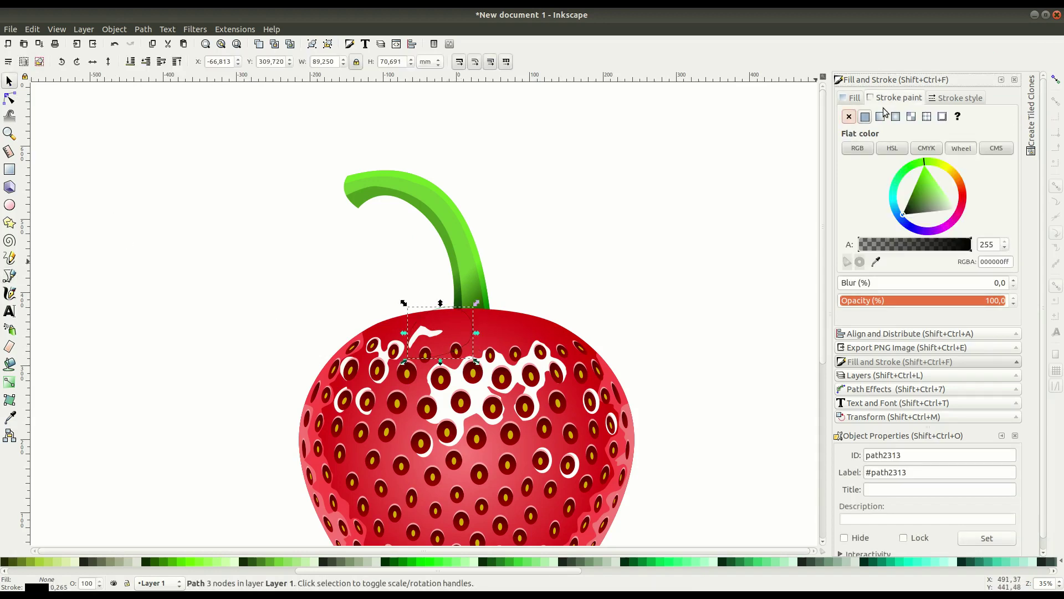
Step: Fill the leaf light green and rotate it slightly
left_click(866, 118)
left_click(433, 562)
left_click(439, 332)
left_click_drag(405, 364, 429, 334)
left_click(574, 277)
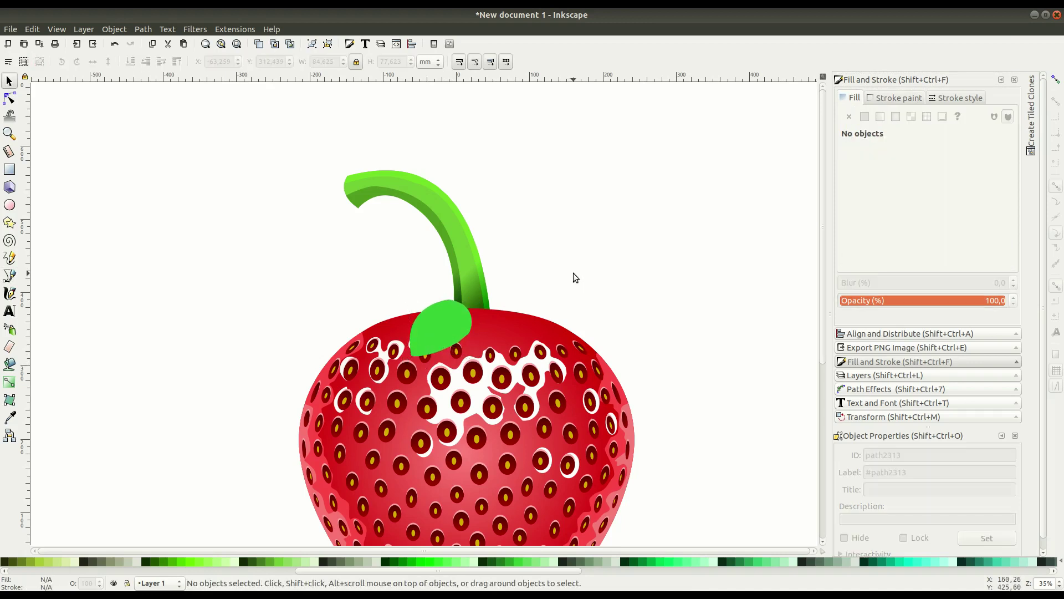
Step: Draw a second leaf at the stem base and fill it a darker green
left_click(9, 275)
mouse_move(454, 312)
left_mouse_down()
mouse_move(592, 355)
mouse_move(540, 376)
left_mouse_up()
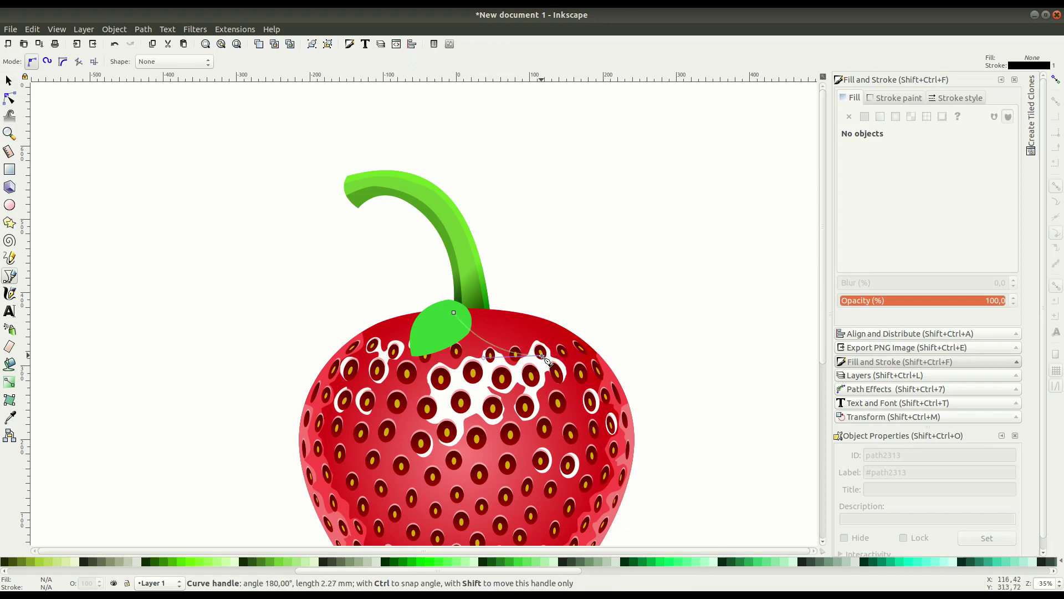
left_click_drag(453, 312, 392, 344)
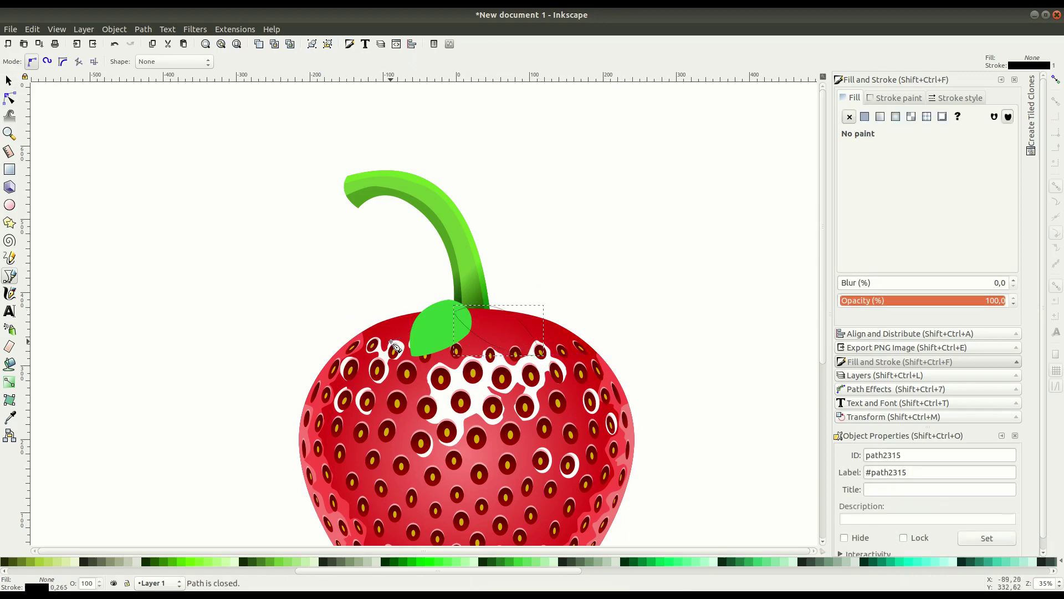
left_click(864, 116)
left_click(918, 190)
key("s")
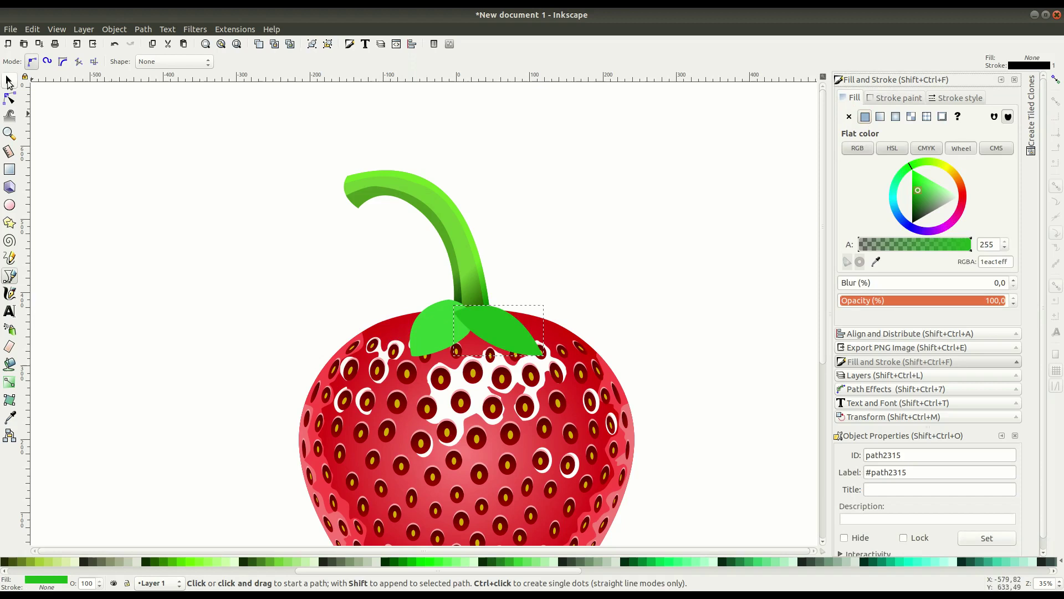
Step: Reshape the second leaf's curved edge by dragging its nodes
left_click(9, 99)
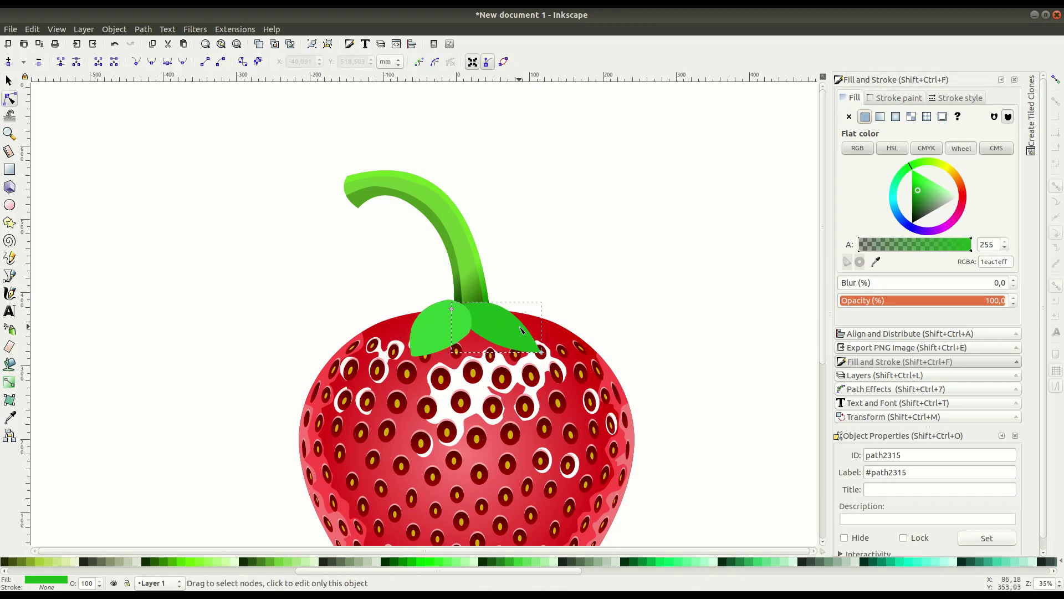
key("plus")
key("plus")
left_click(586, 392)
left_click_drag(577, 377, 534, 352)
key("s")
left_click(517, 348)
key("minus")
key("Escape")
Step: Draw a new leaf outline curving toward the upper left from the stem base
key("b")
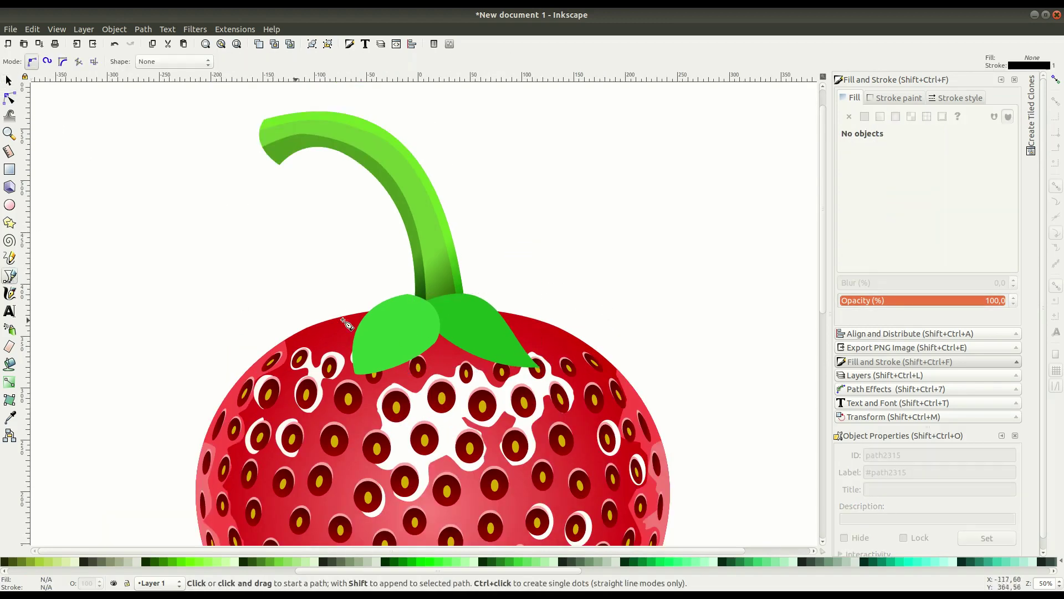
left_click(428, 305)
mouse_move(302, 250)
left_mouse_down()
mouse_move(277, 258)
mouse_move(359, 272)
left_mouse_up()
double_click(387, 315)
Step: Fill the upper-left leaf green and sketch a dark green freehand leaf lowered beneath it
key("s")
left_click(865, 116)
left_click(10, 258)
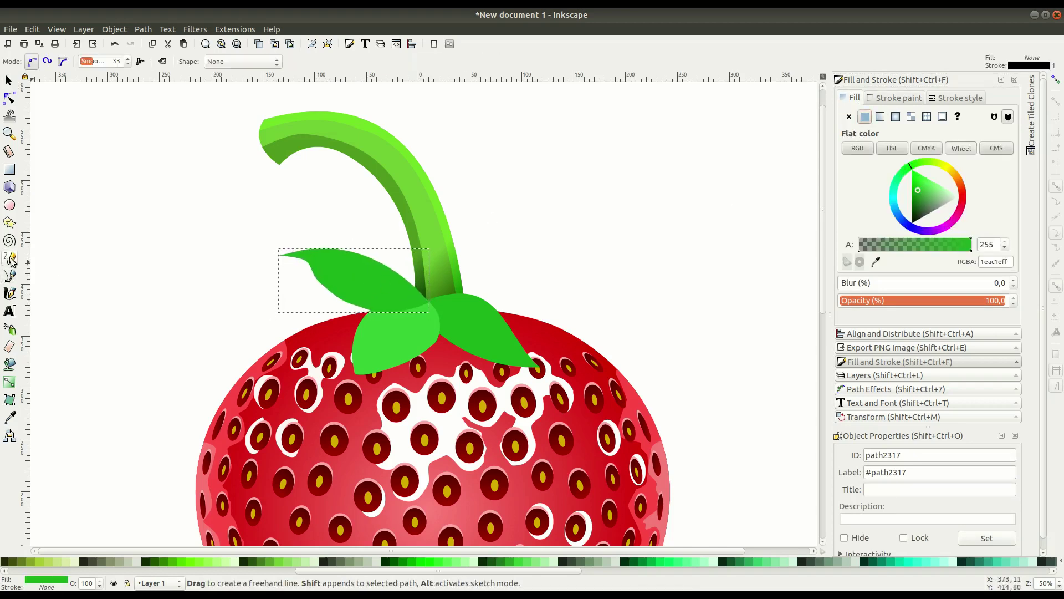
left_click_drag(419, 302, 388, 286)
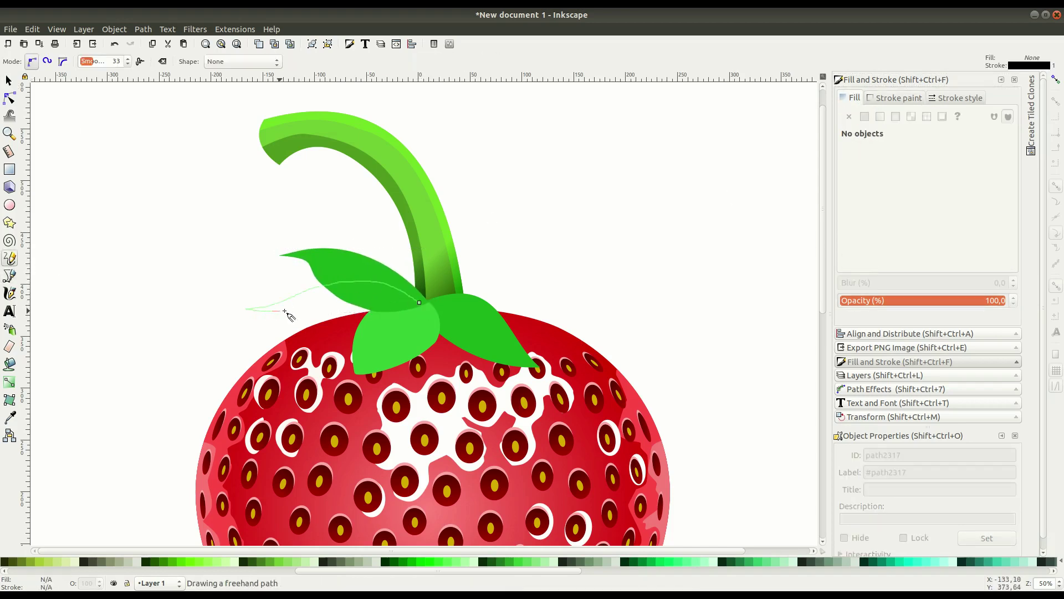
left_click(865, 116)
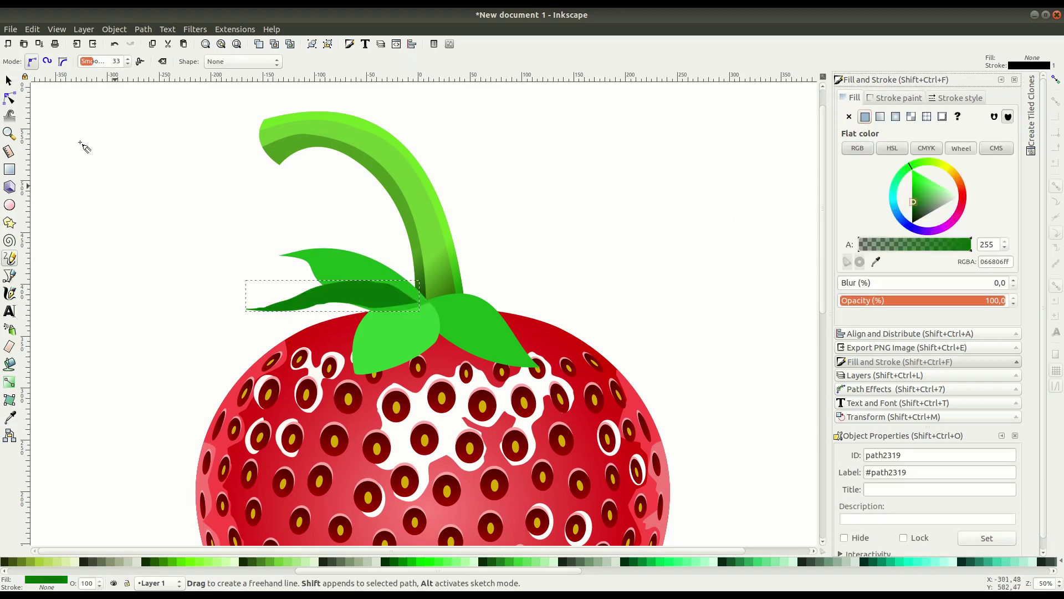
key("s")
left_click(130, 62)
Step: Rotate the dark leaf into place and nudge the upper-left leaf
left_click(332, 300)
left_click_drag(242, 314, 298, 307)
key("Escape")
left_click(392, 352)
left_click(504, 280)
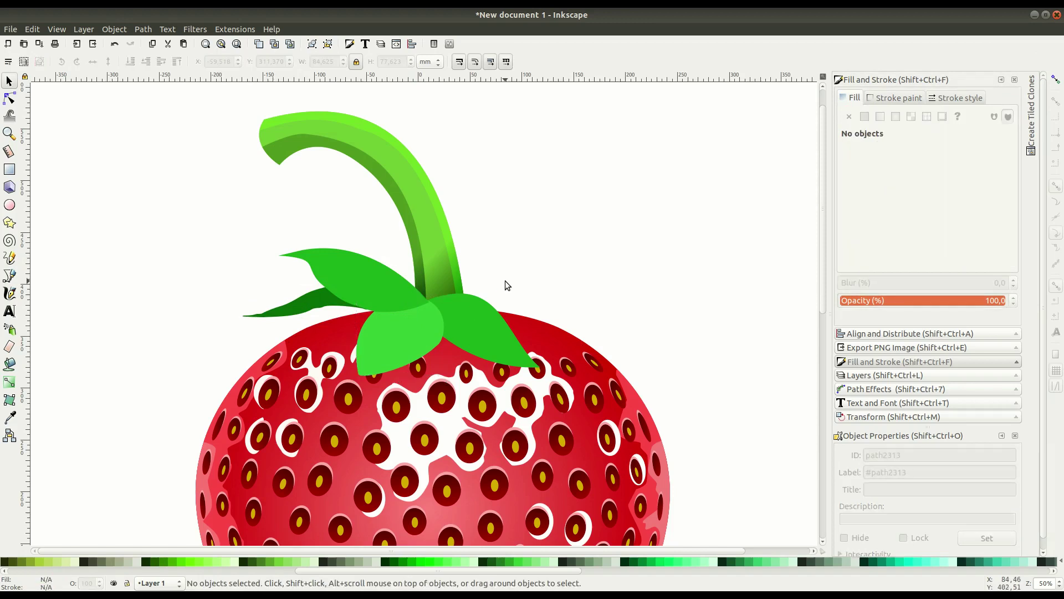
left_click(416, 323)
left_click(371, 285)
left_click(524, 260)
Step: Copy the light leaf, recolour it mid green, resize it, and tuck it behind the front leaf
left_click_drag(398, 334, 364, 384)
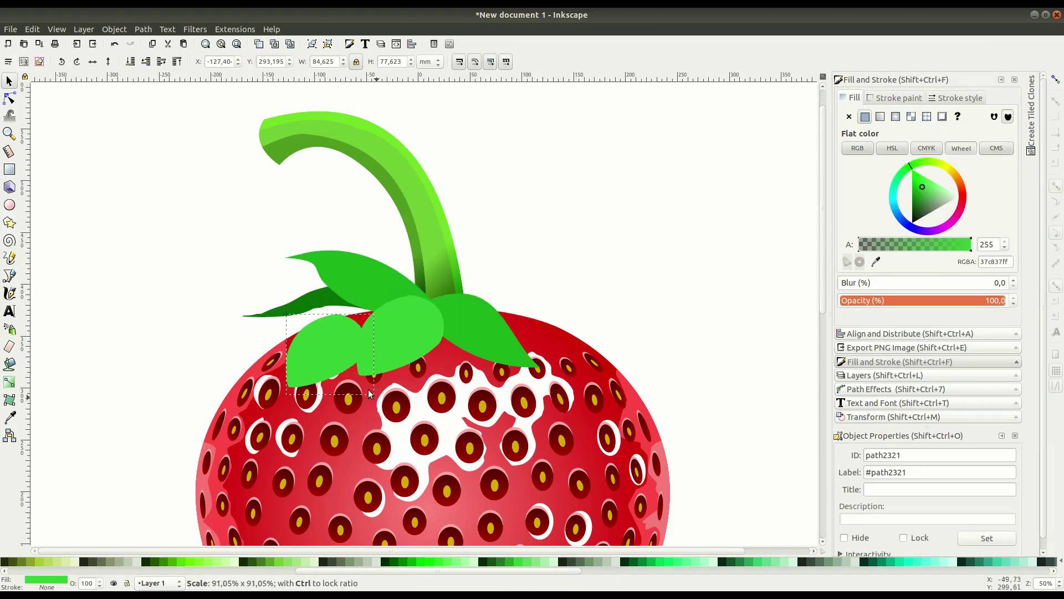
left_click_drag(295, 365, 319, 350)
left_click(919, 199)
left_click_drag(918, 196, 922, 193)
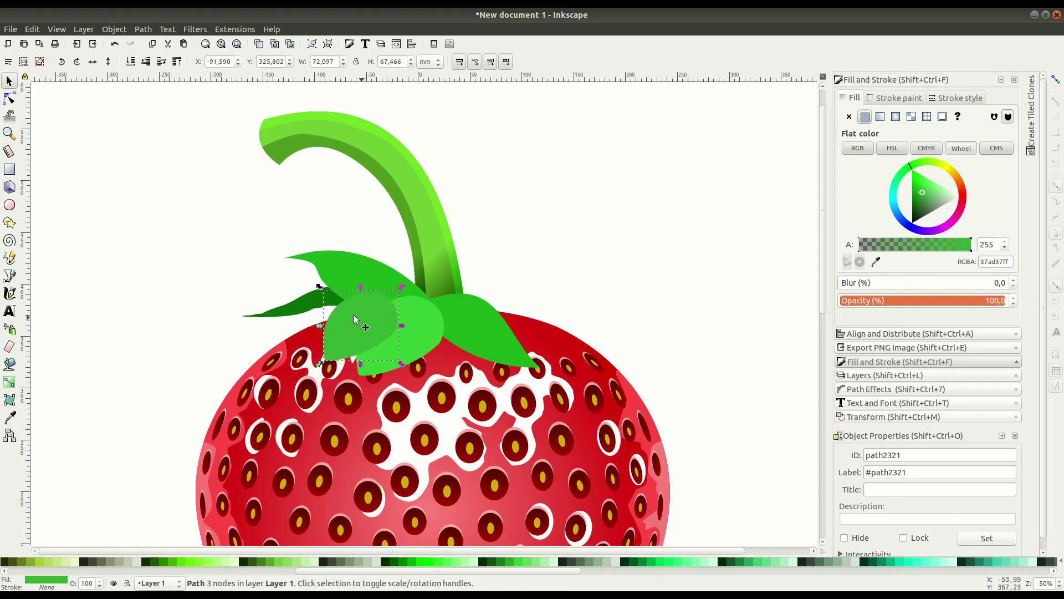
left_click(160, 64)
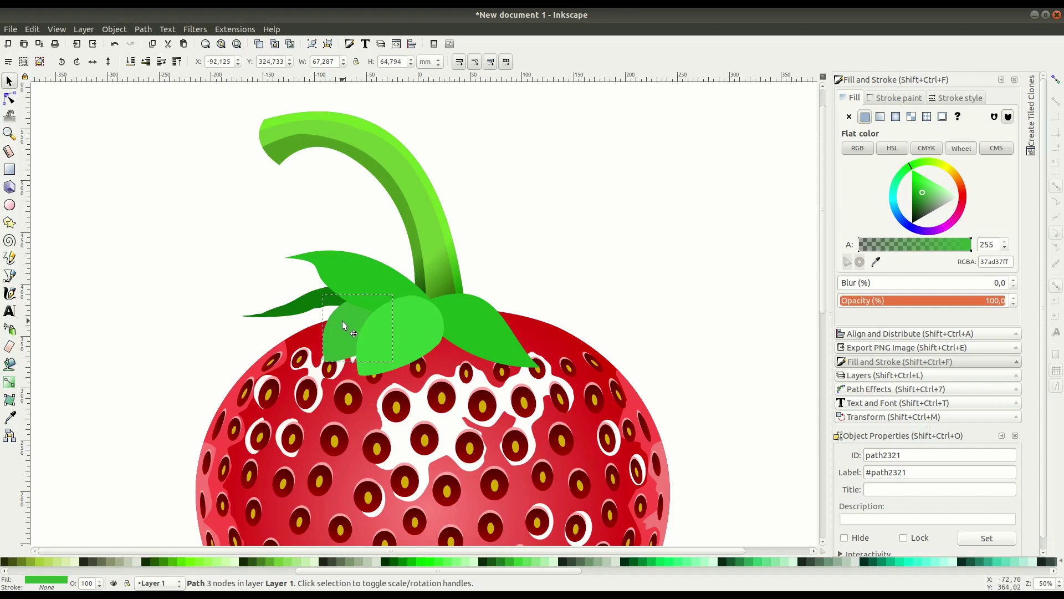
left_click_drag(332, 333, 390, 334)
left_click(587, 279)
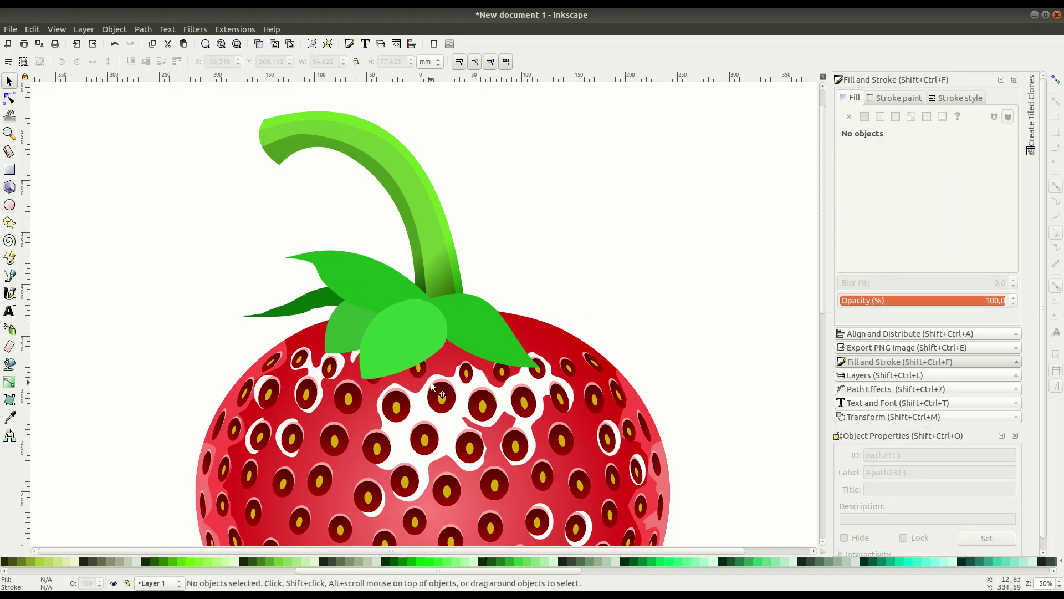
left_click(9, 276)
Step: Draw a leaf curving out right of the stem base and fill it green
left_click(438, 298)
mouse_move(586, 300)
left_mouse_down()
mouse_move(616, 330)
mouse_move(544, 335)
left_mouse_up()
key("Return")
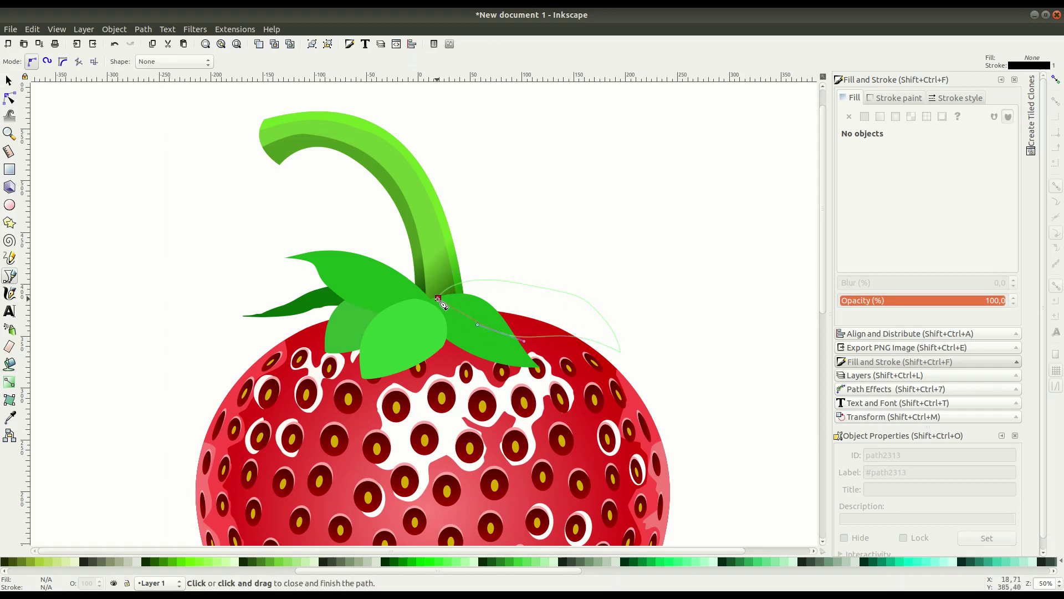
left_click(865, 116)
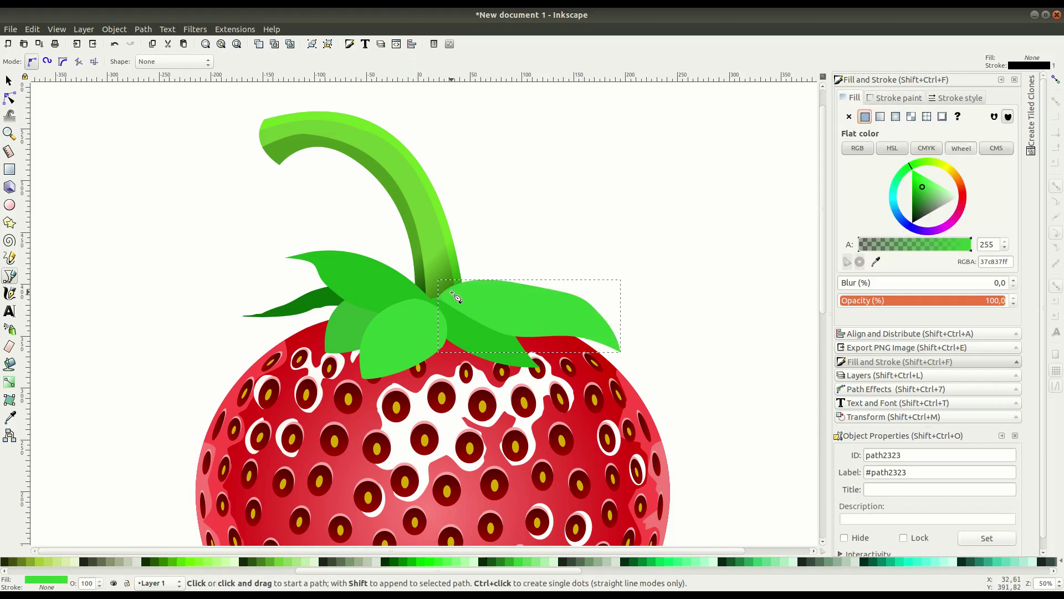
Step: Sketch a freehand leaf rising right of the stem and fill it darker green
left_click(10, 259)
left_click_drag(454, 289, 476, 267)
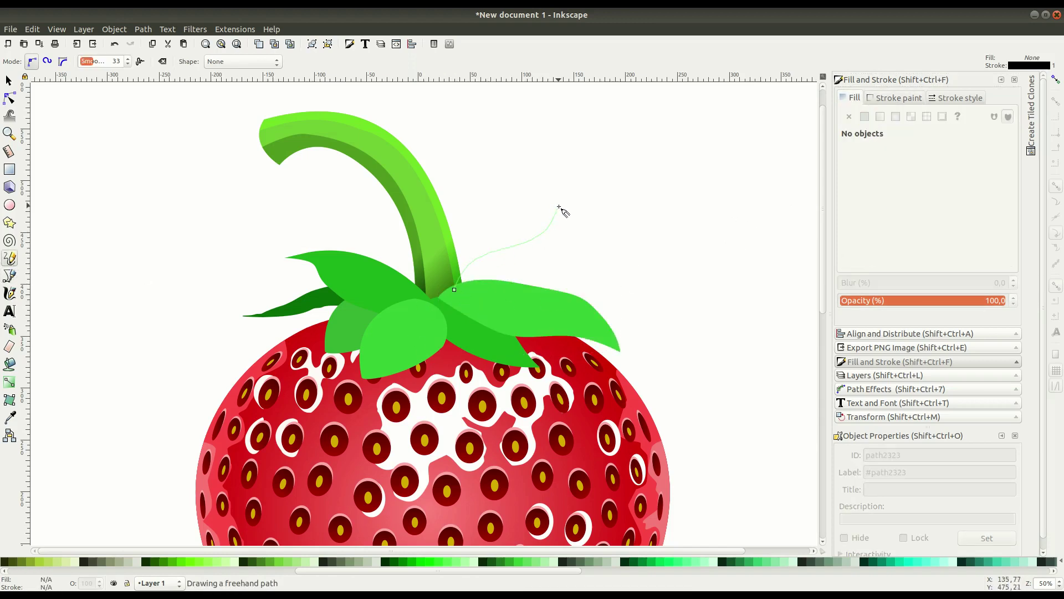
left_click_drag(454, 310, 454, 306)
left_click(864, 116)
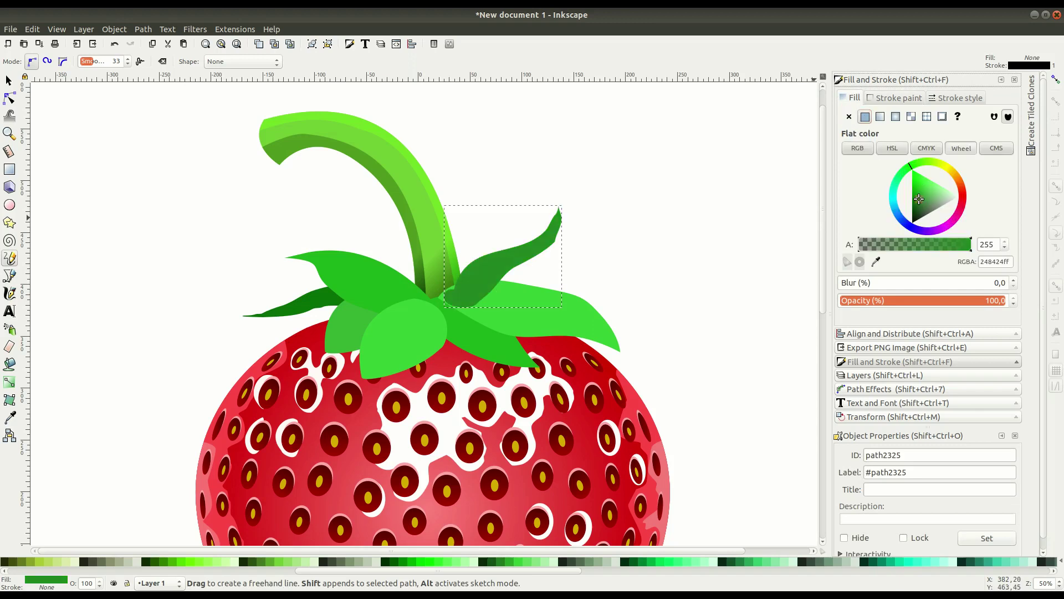
left_click(8, 81)
Step: Reshape the new leaf's edges with the Node tool, deleting an unneeded base node
key("n")
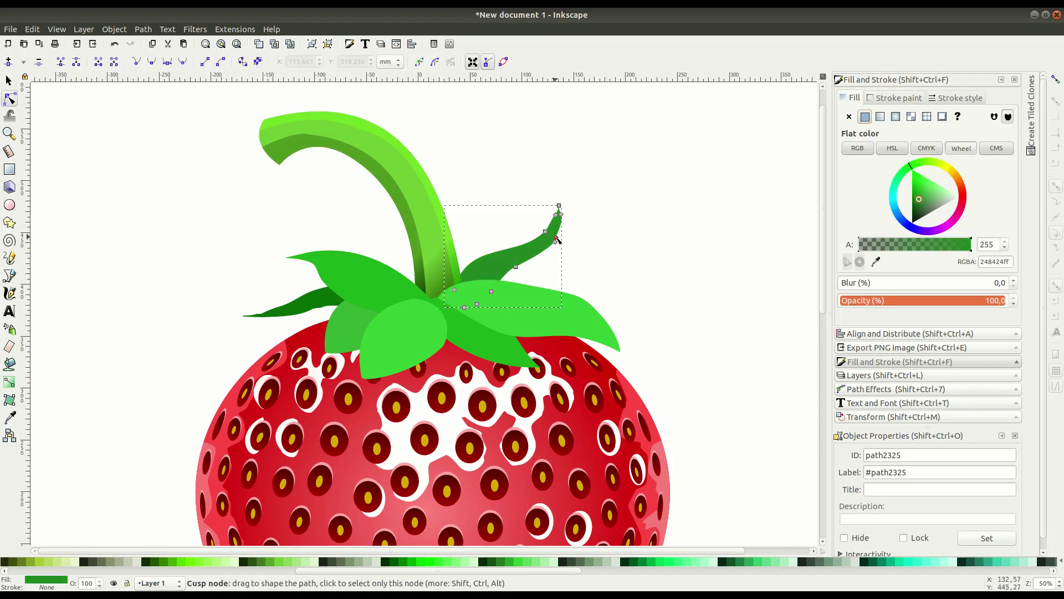
scroll(642, 274, "up", 3)
scroll(675, 295, "up", 2)
left_click_drag(448, 425, 456, 429)
left_click_drag(506, 360, 505, 341)
left_click(511, 275)
key("Delete")
left_click_drag(468, 308, 473, 324)
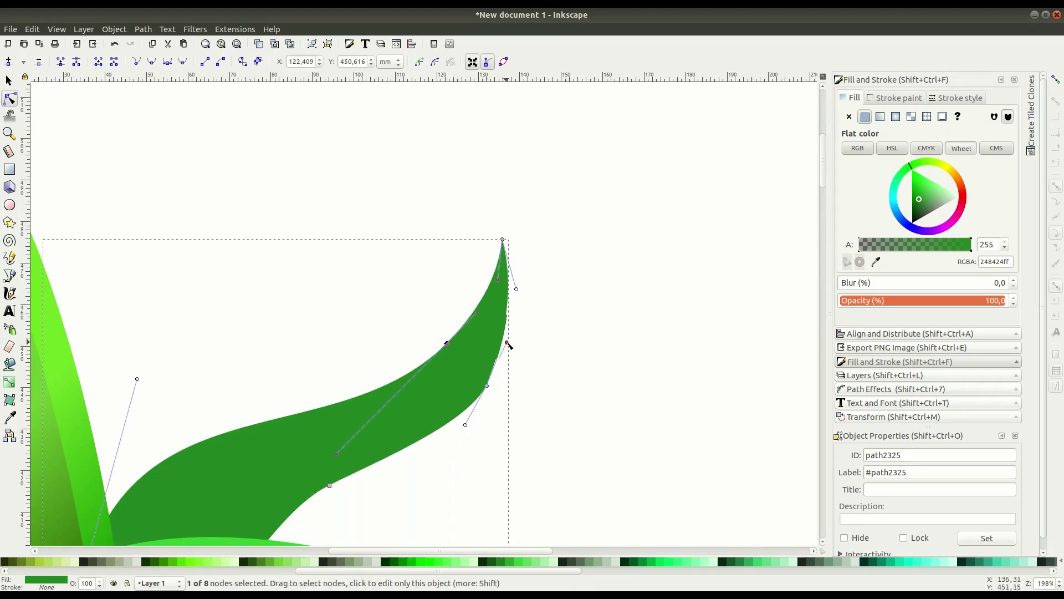
key("Escape")
Step: Draw another curved leaf outline on the left side of the stem
key("minus")
scroll(549, 339, "down", 2)
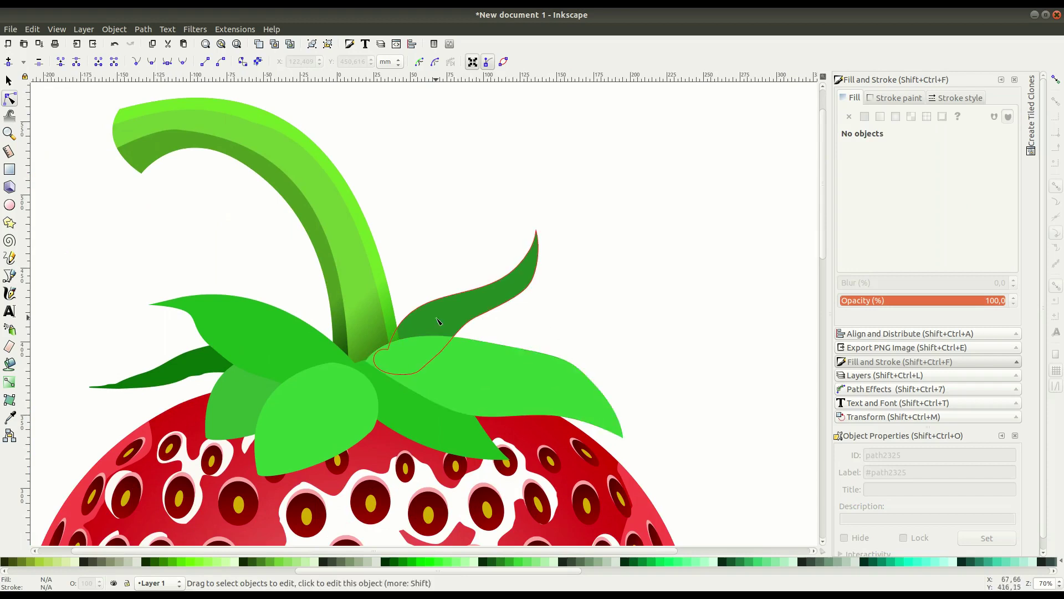
left_click(10, 277)
left_click(278, 247)
mouse_move(315, 359)
left_mouse_down()
mouse_move(375, 409)
mouse_move(372, 364)
left_mouse_up()
left_click_drag(279, 247, 232, 233)
key("s")
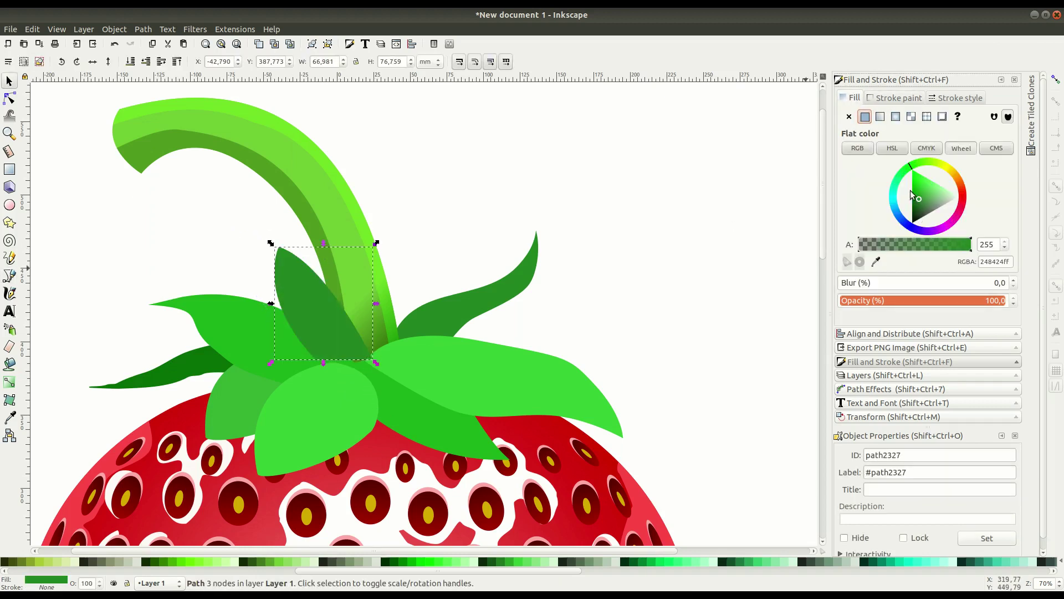
Step: Fill the left leaf brighter green and lower it behind the stem with Page Down
left_click(912, 194)
key("Page_Down")
left_click(411, 265)
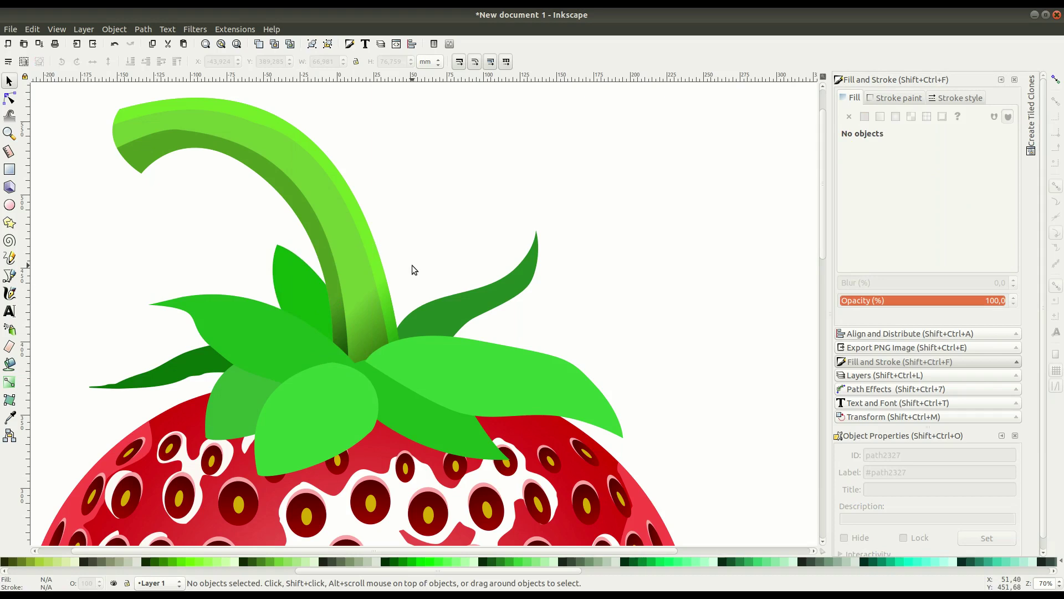
scroll(411, 265, "down", 3)
Step: Give the front leaf a diagonal gradient from darker green to bright green at the tip
left_click(329, 339)
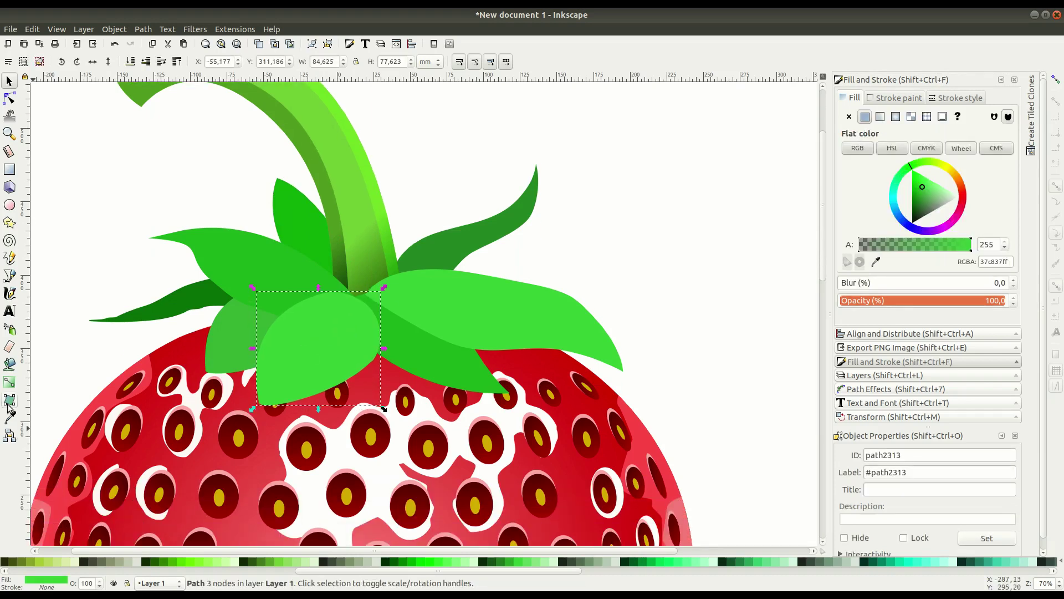
left_click(9, 382)
left_click_drag(263, 404, 353, 300)
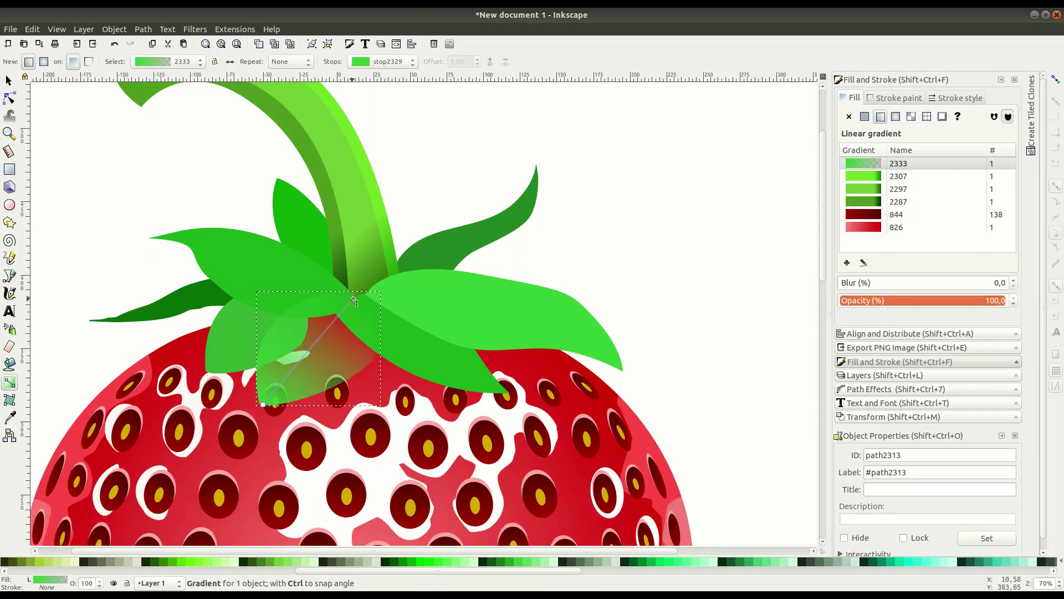
left_click(448, 563)
left_click(262, 404)
left_click(410, 561)
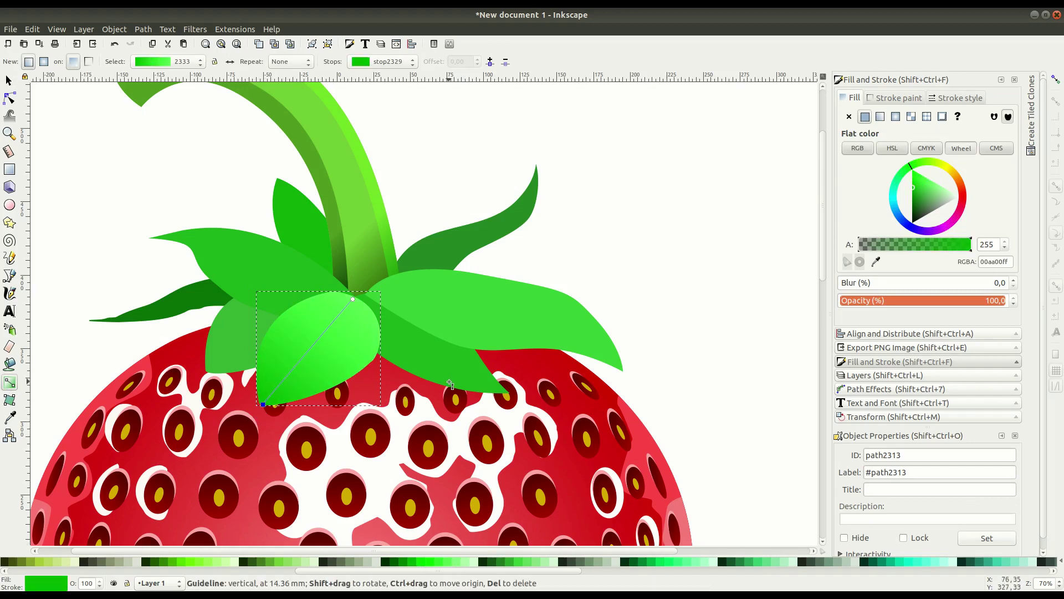
key("Escape")
key("Escape")
left_click(341, 341)
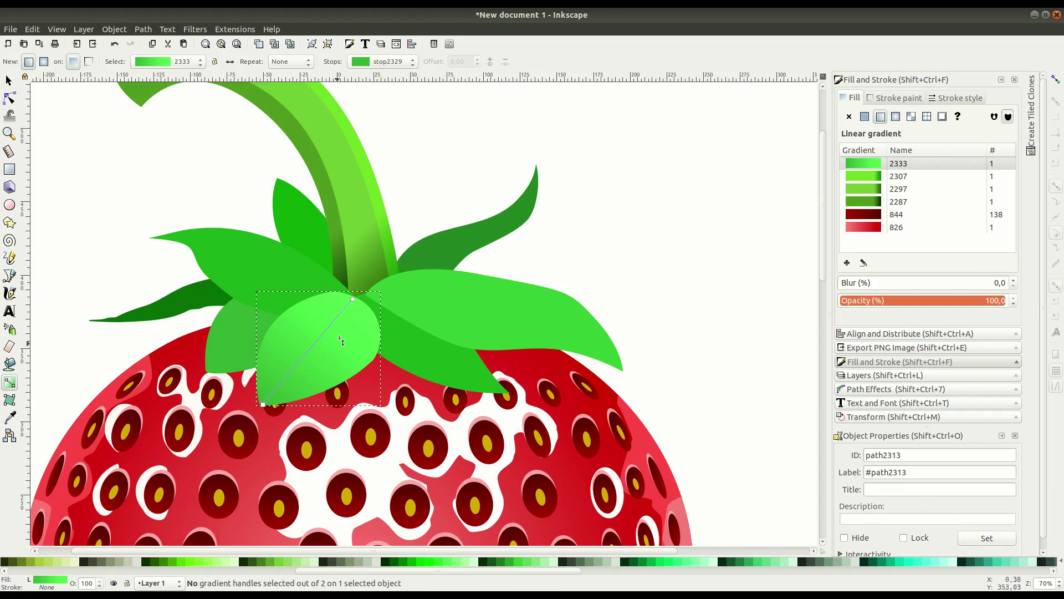
left_click(353, 299)
left_click_drag(930, 183, 923, 181)
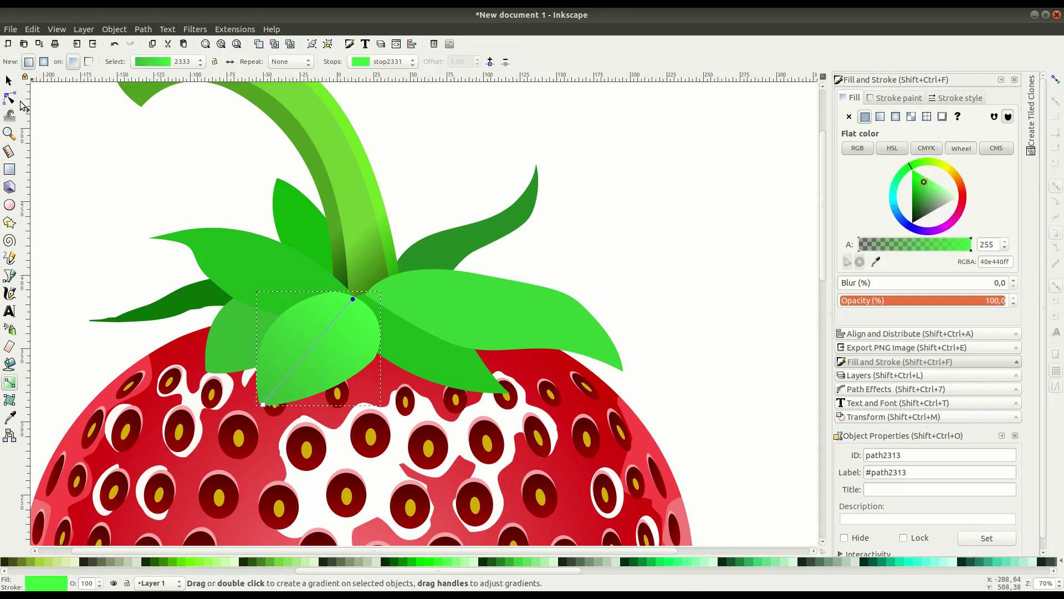
Step: Nudge the right-hand leaf slightly to the left
left_click(8, 81)
left_click(538, 330)
left_click_drag(539, 343, 534, 342)
left_click(672, 262)
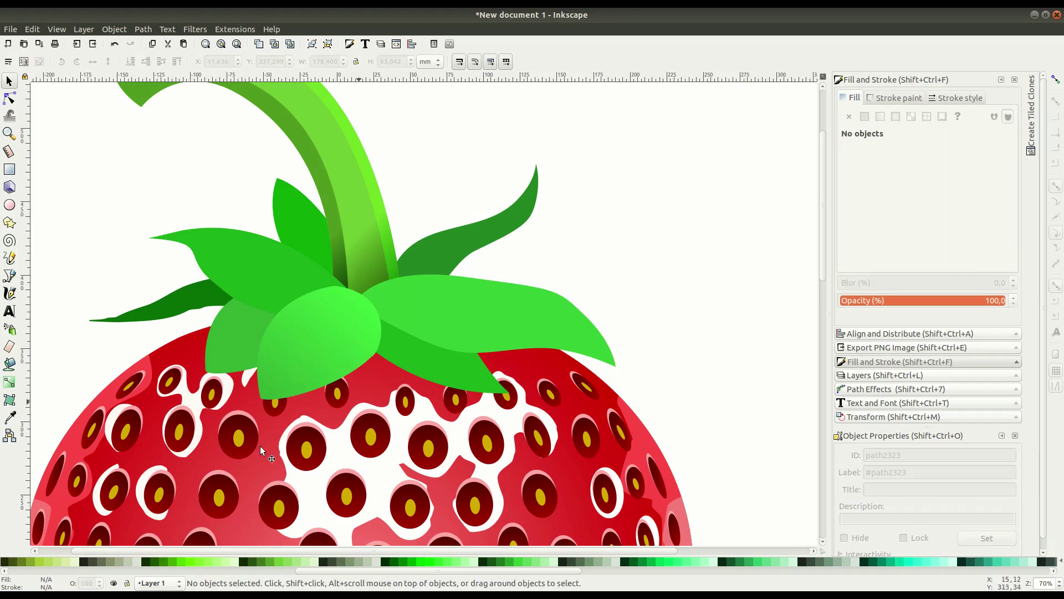
left_click(9, 275)
left_click(265, 394)
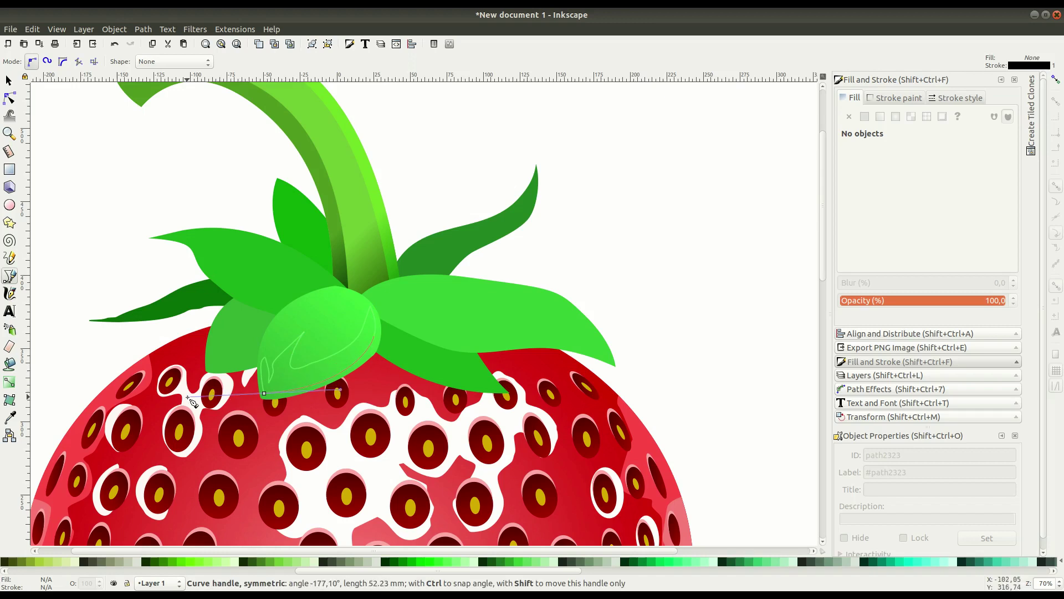
Step: Draw a vein-like highlight shape on the front leaf, then reshape it and delete two unneeded nodes
left_click_drag(191, 402, 192, 402)
scroll(259, 373, "up", 1)
key("n")
scroll(259, 373, "up", 1)
left_click_drag(270, 420, 270, 415)
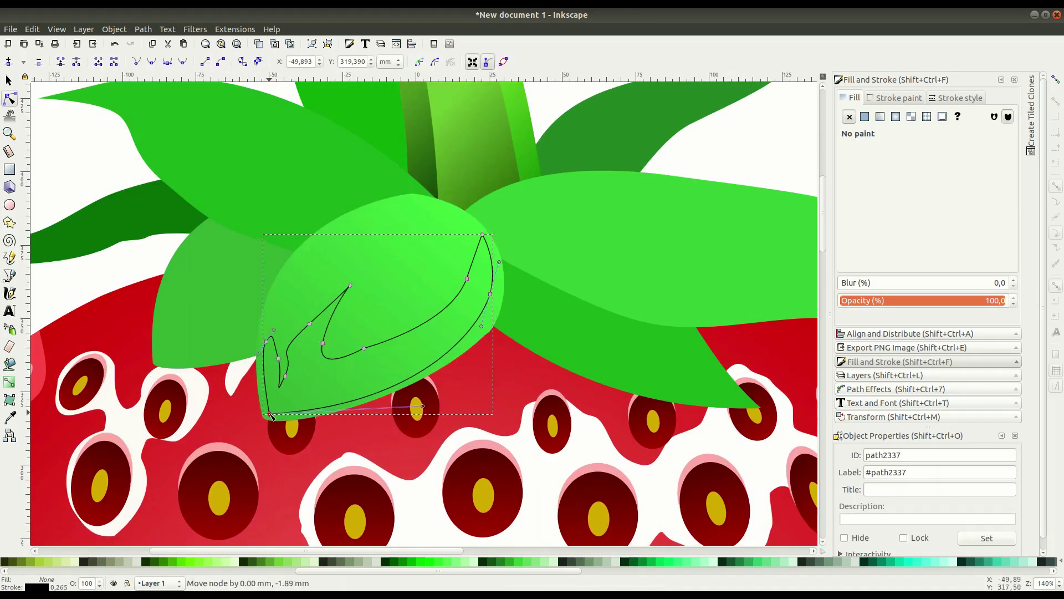
left_click_drag(490, 295, 481, 338)
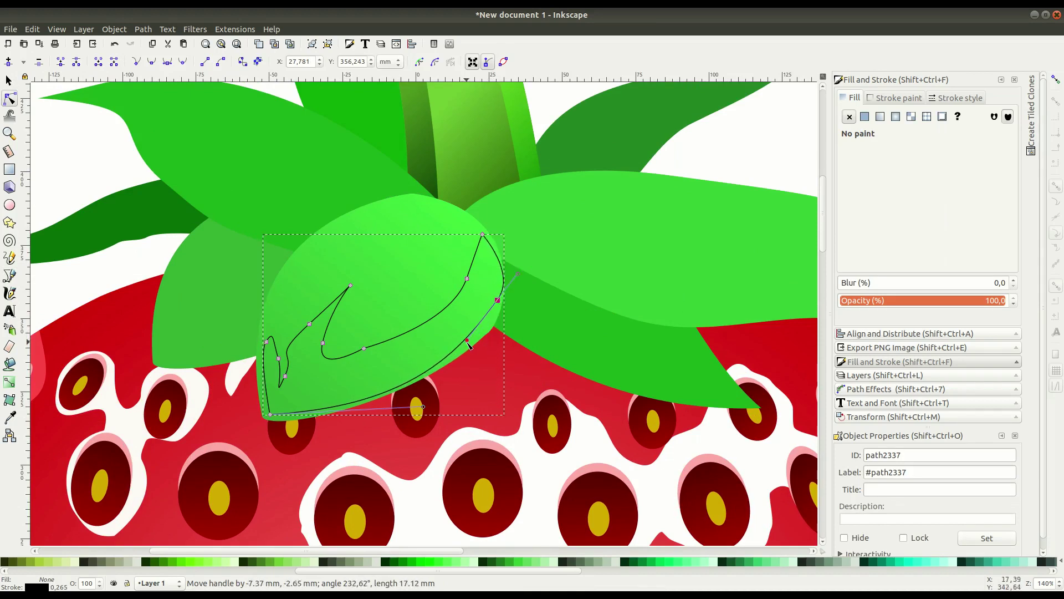
key("Delete")
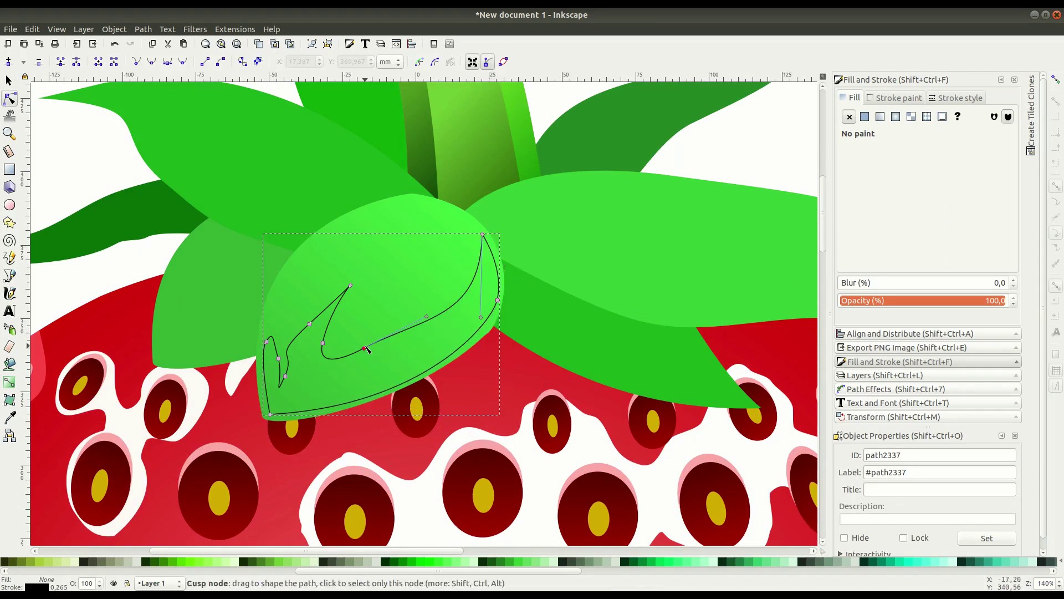
key("Delete")
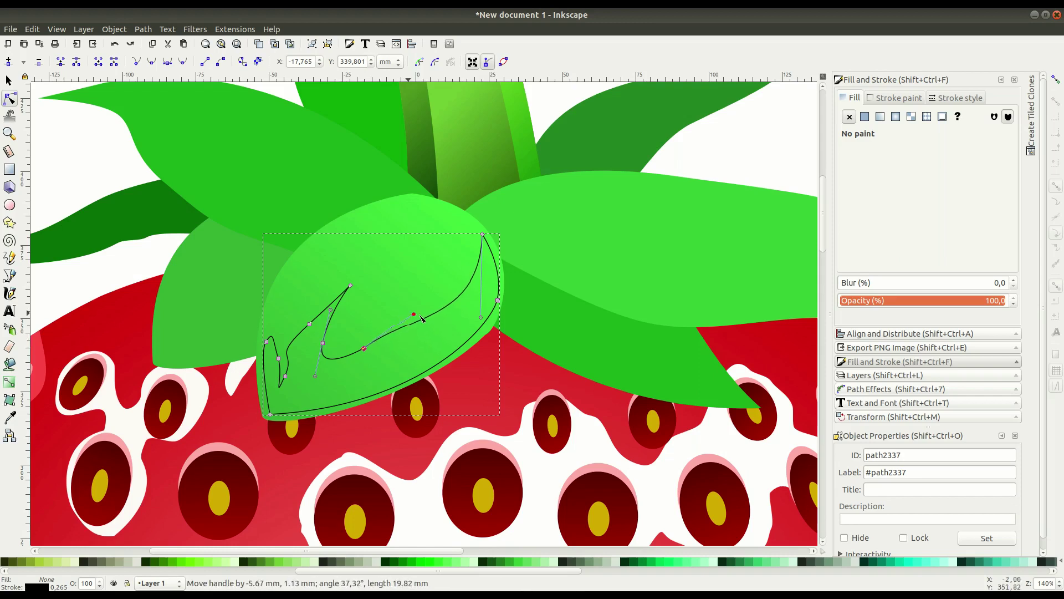
left_click_drag(482, 315, 481, 319)
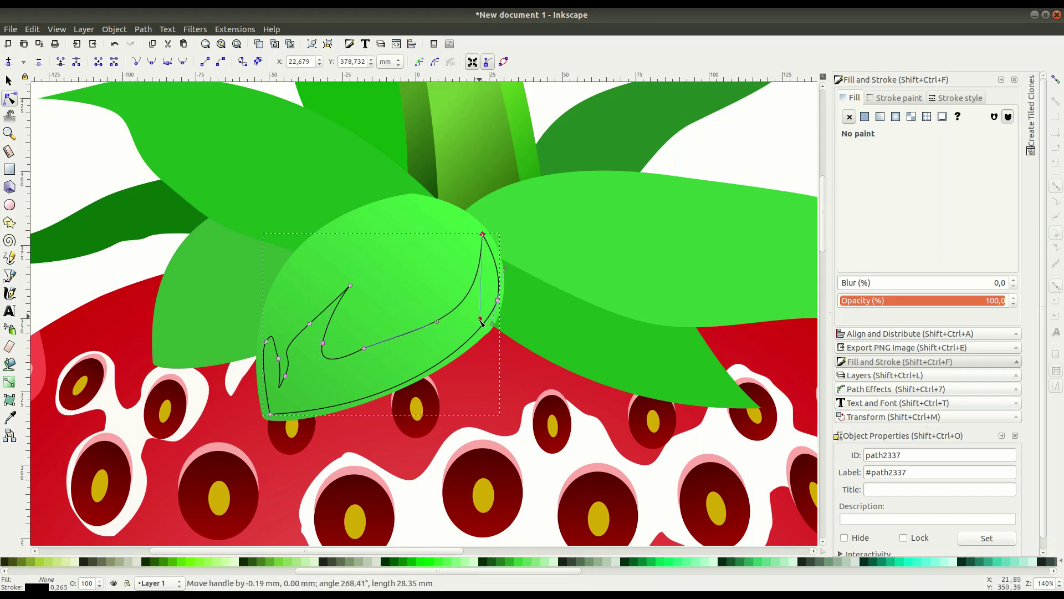
key("Tab")
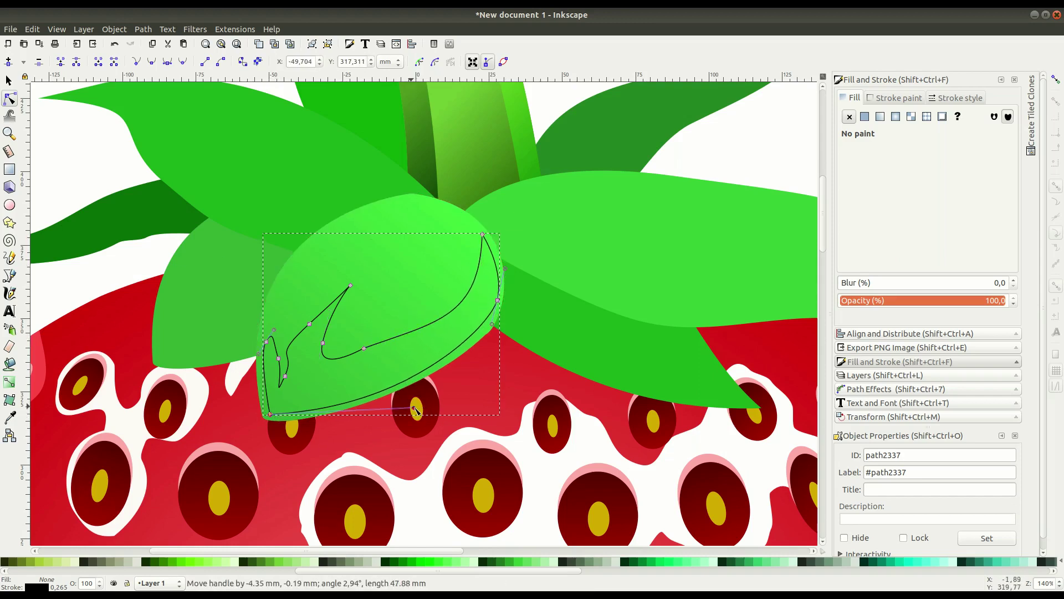
Step: Fill the leaf highlight with a lighter green linear gradient
key("s")
left_click(864, 116)
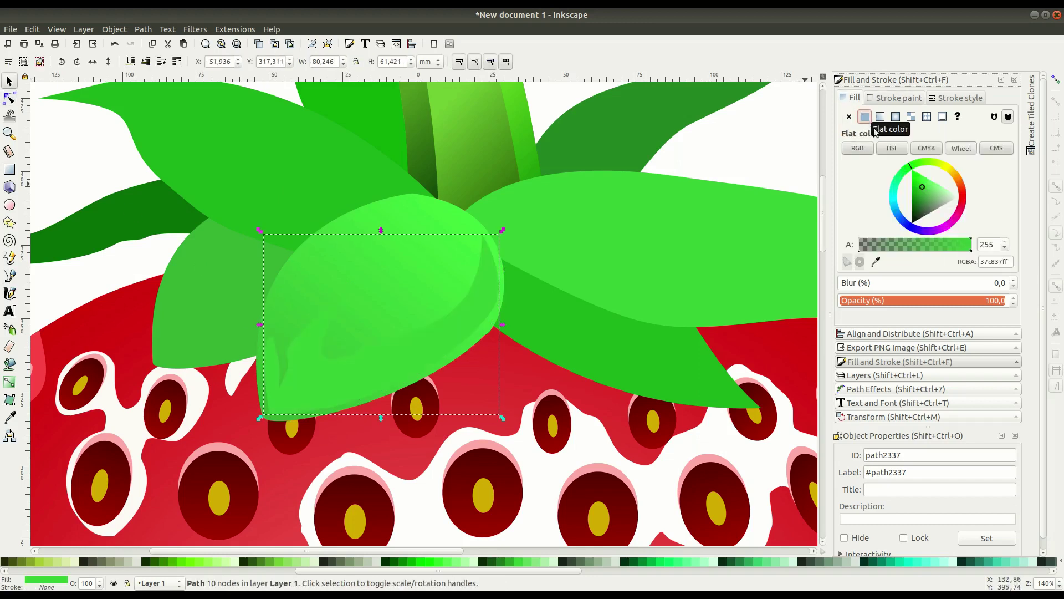
left_click(9, 381)
left_click_drag(275, 404, 451, 313)
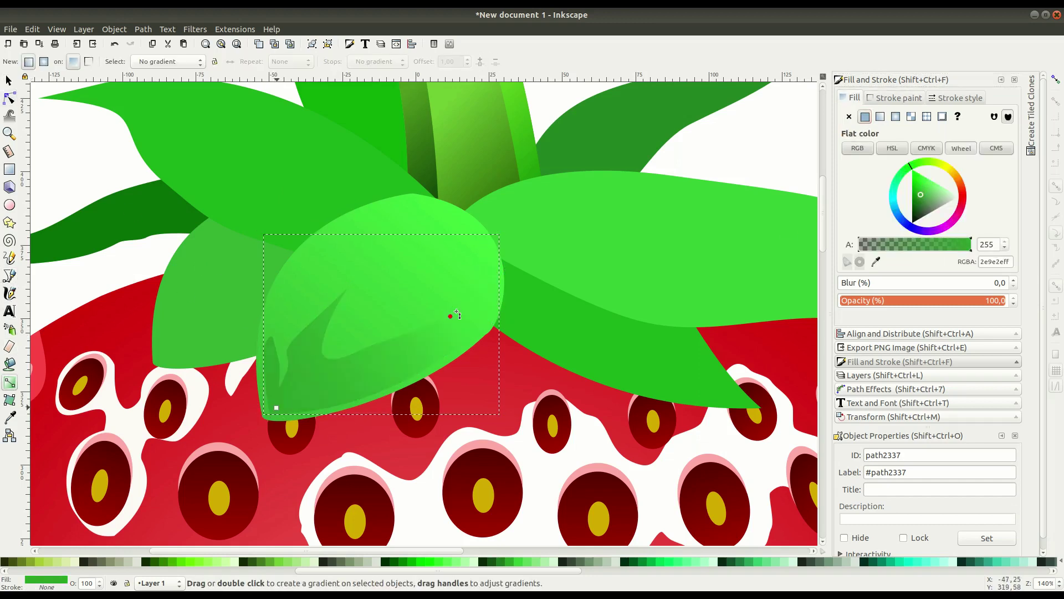
key("s")
Step: Give the left and right leaves dark-green linear gradients, starting deep green
left_click(190, 321)
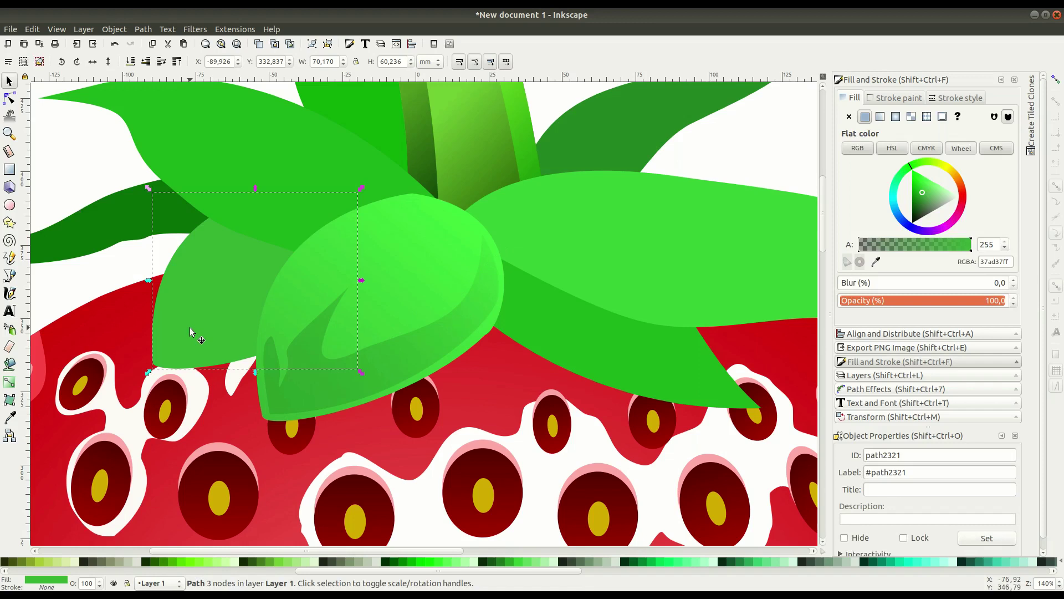
key("g")
left_click_drag(158, 362, 356, 201)
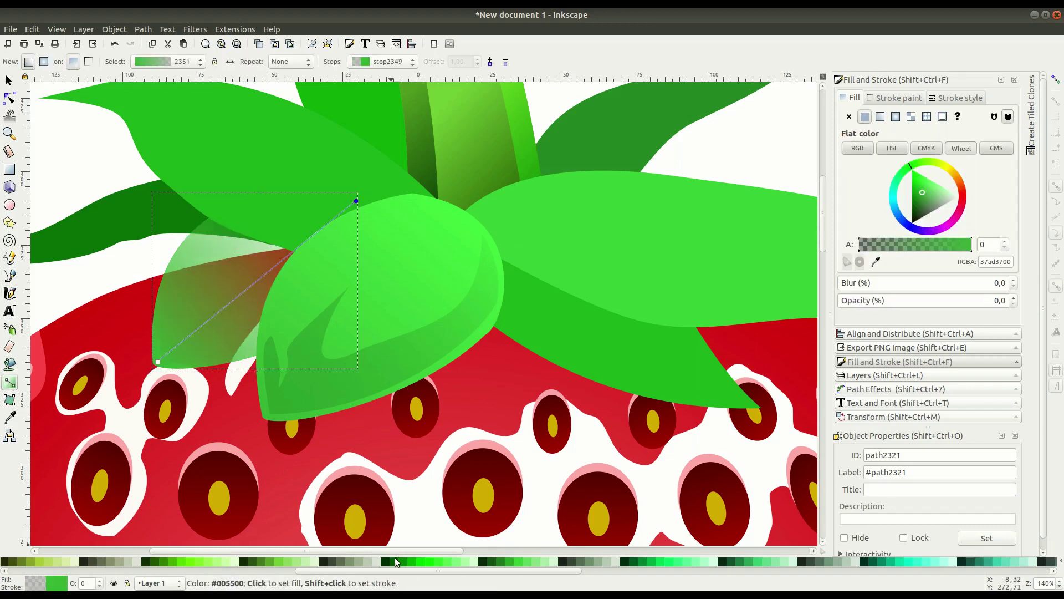
left_click(528, 304)
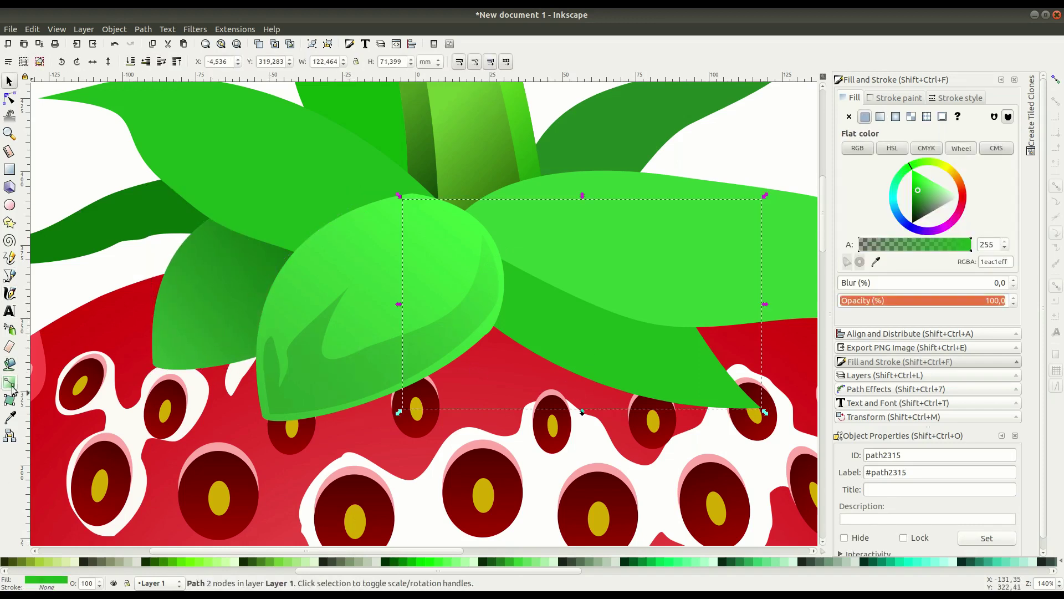
left_click_drag(455, 242, 752, 404)
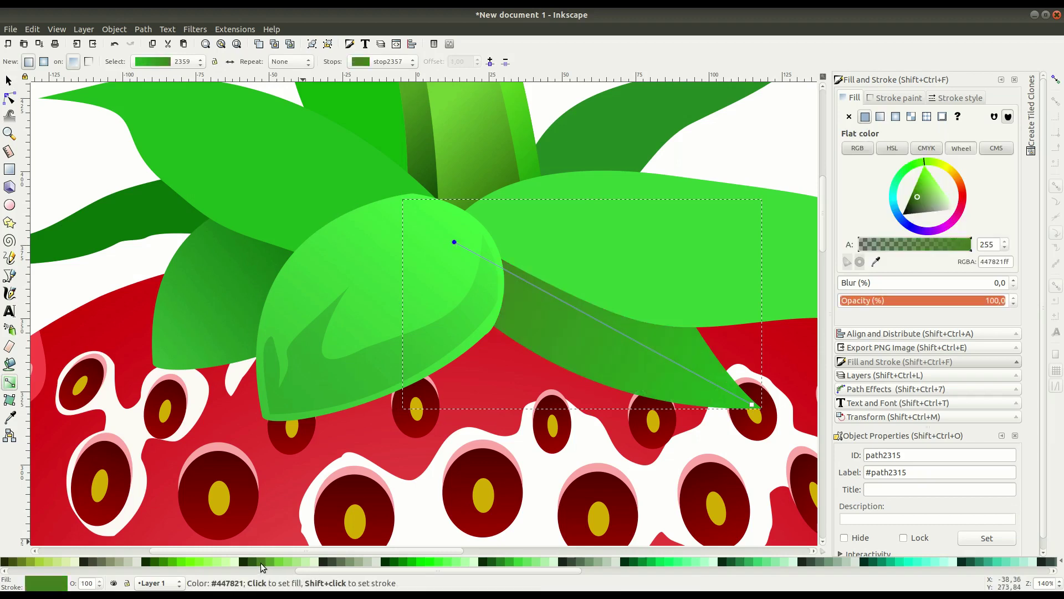
left_click(394, 567)
key("Escape")
key("minus")
key("minus")
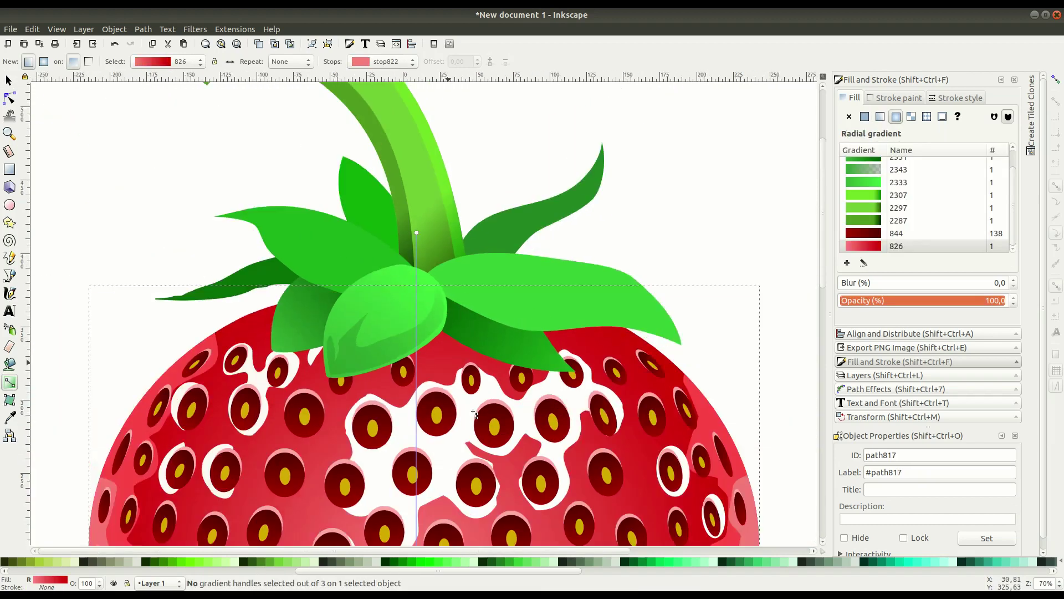
key("minus")
key("s")
left_click(90, 172)
key("plus")
key("plus")
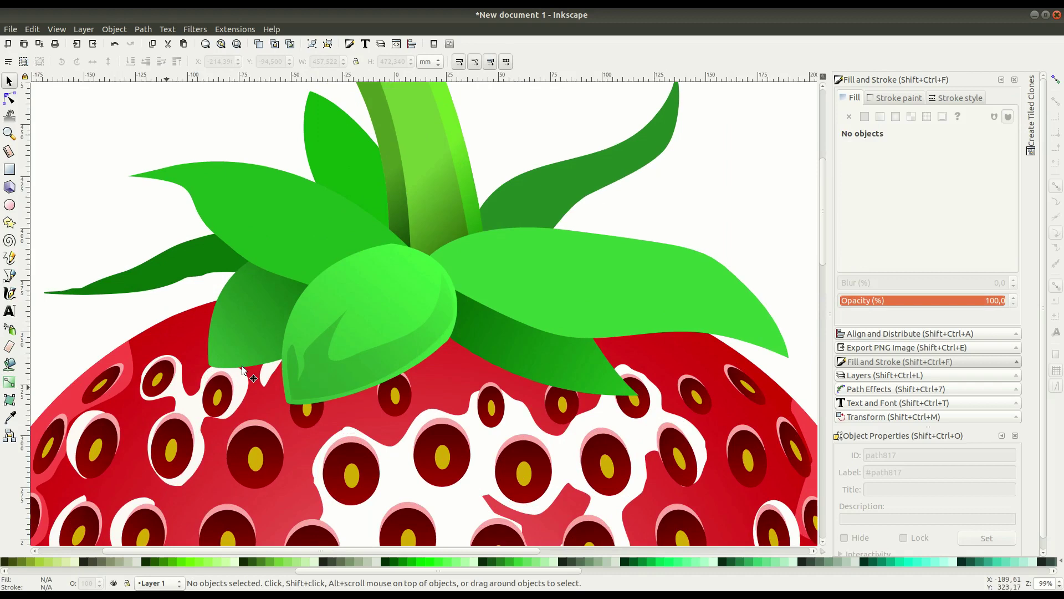
Step: Draw a closed curved outline along the lower edge of the leafy crown with the Pen tool
left_click(9, 276)
left_click(212, 299)
left_click_drag(201, 378, 211, 410)
left_click_drag(274, 405, 279, 410)
left_click_drag(454, 362, 567, 287)
left_click_drag(607, 407, 606, 408)
left_click(595, 358)
left_click_drag(727, 352, 772, 366)
left_click(213, 300)
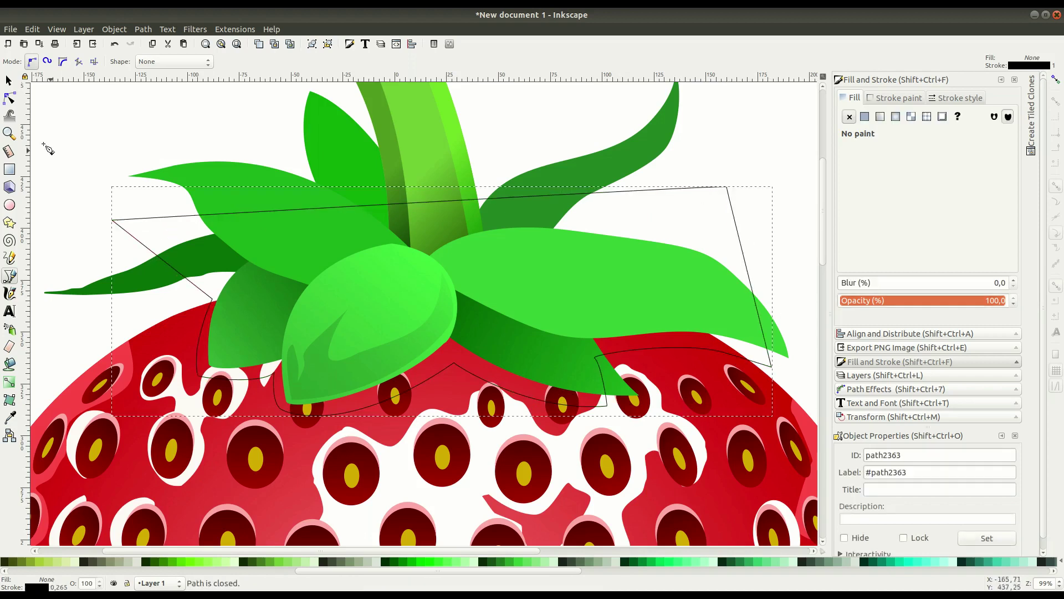
Step: Intersect the outline with the strawberry body, fill it black at ~54% opacity, and lower it beneath the leaves
left_click(9, 81)
left_click(32, 562)
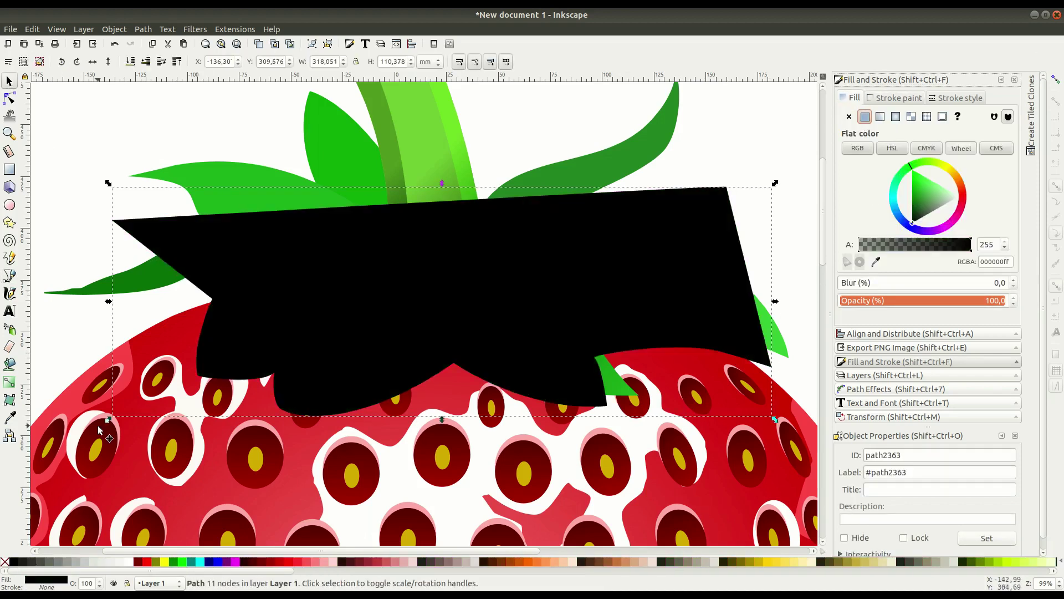
right_click(129, 197)
left_click(172, 324)
left_click(143, 29)
left_click(159, 124)
left_click_drag(937, 300, 929, 299)
left_click(161, 62)
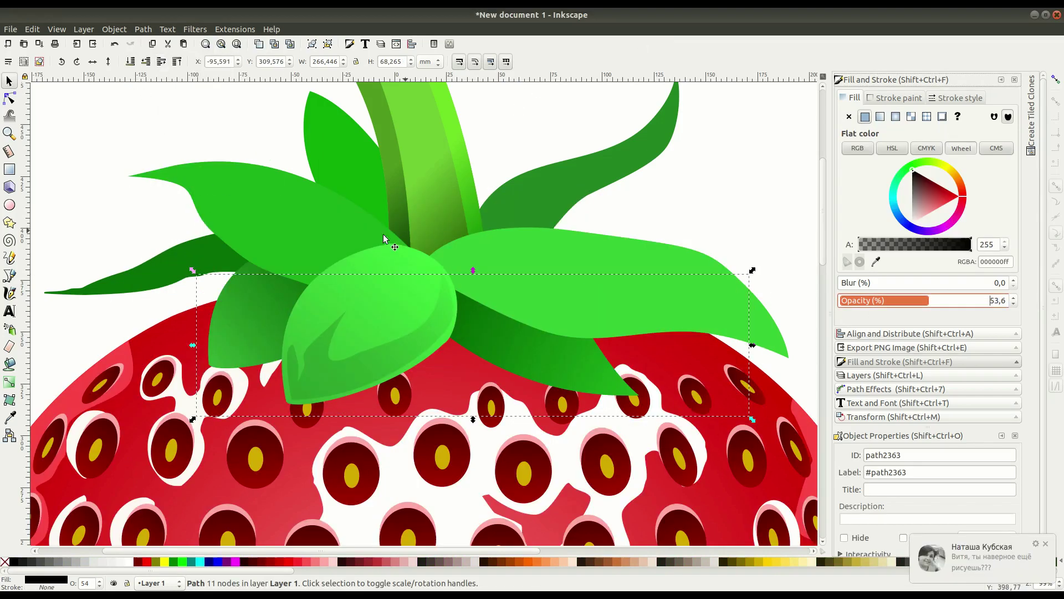
Step: Try raising the leaf shadow in the stacking order, then undo to keep it behind the leaf
left_click(160, 62)
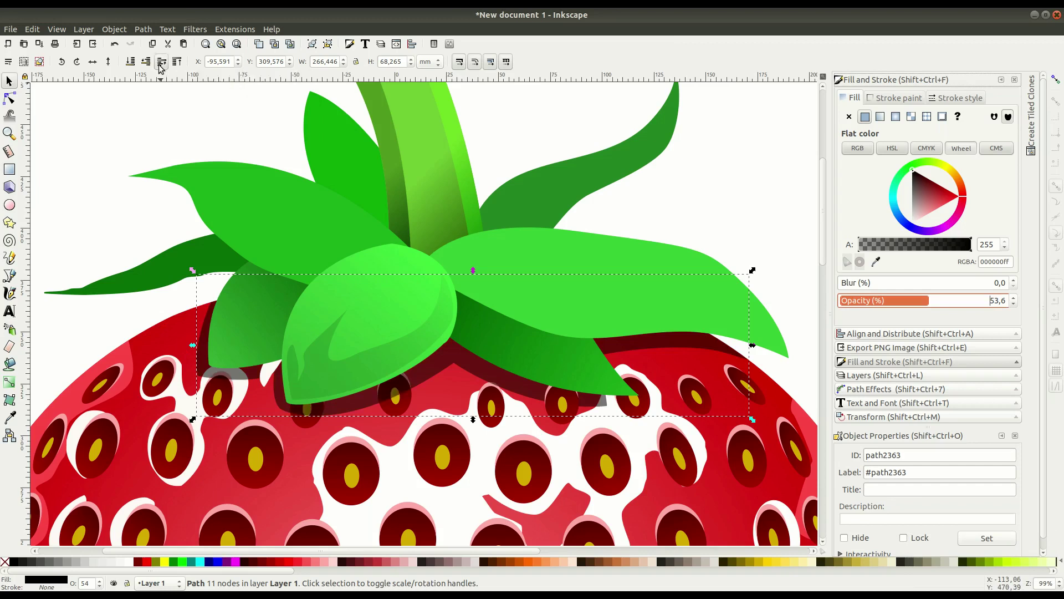
left_click(160, 62)
key("ctrl+z")
key("Escape")
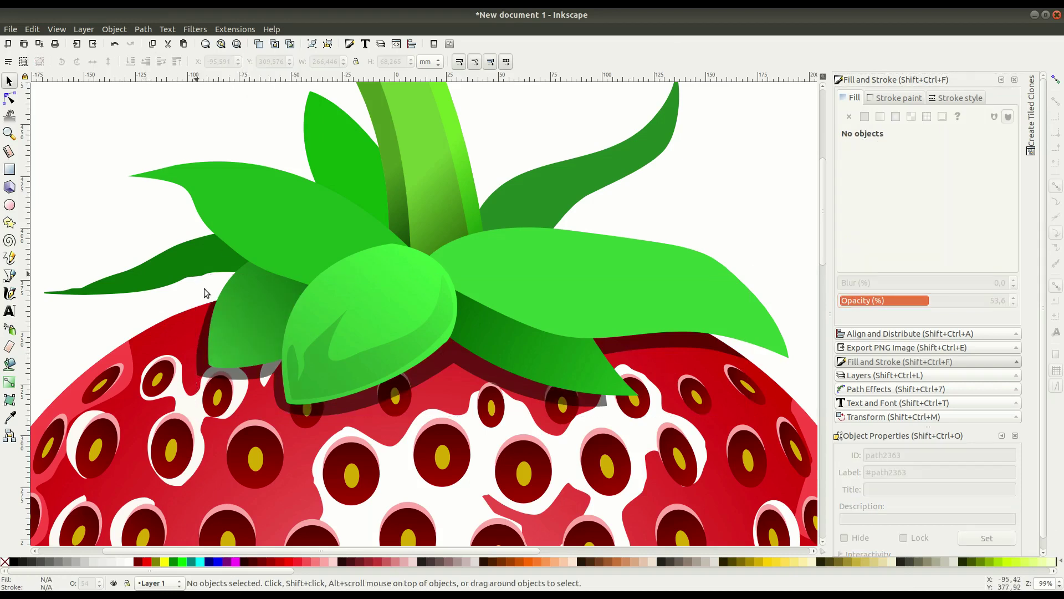
scroll(545, 443, "down", 3)
scroll(528, 359, "up", 2)
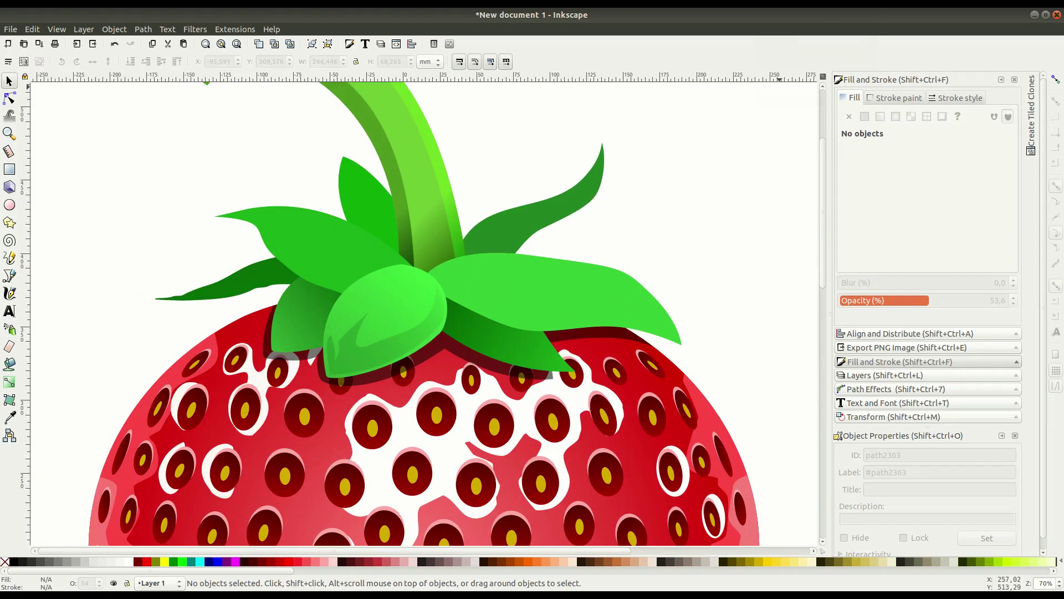
scroll(337, 349, "up", 1)
scroll(173, 292, "up", 1)
Step: Drag the shadow's nodes down so it follows the lower edges of the leaves
key("n")
left_click(261, 302)
left_click_drag(260, 306, 252, 315)
left_click_drag(373, 348, 375, 361)
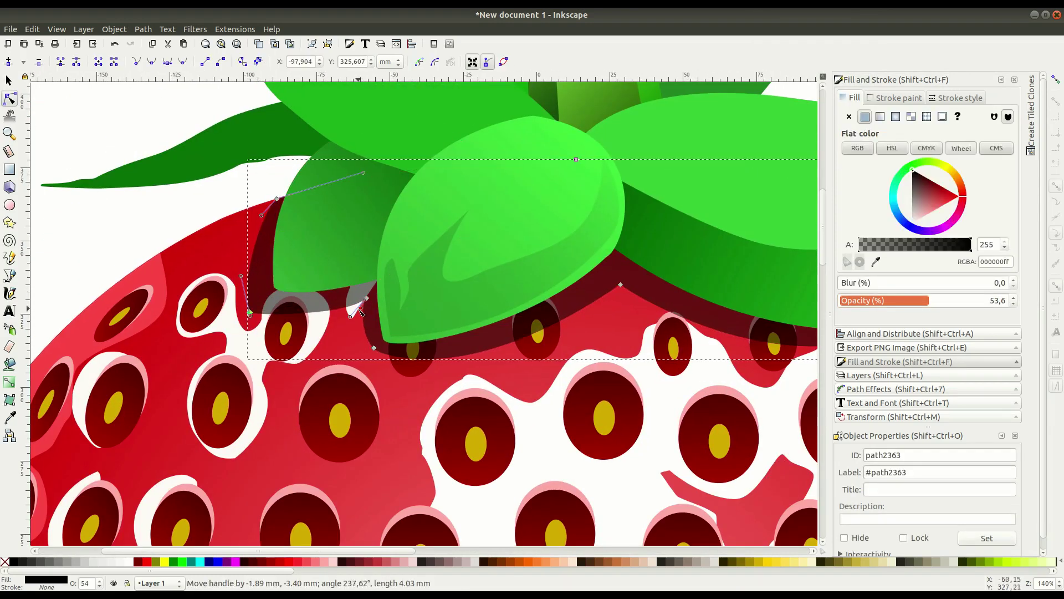
left_click(621, 286)
scroll(554, 332, "right", 10)
left_click_drag(460, 365, 461, 373)
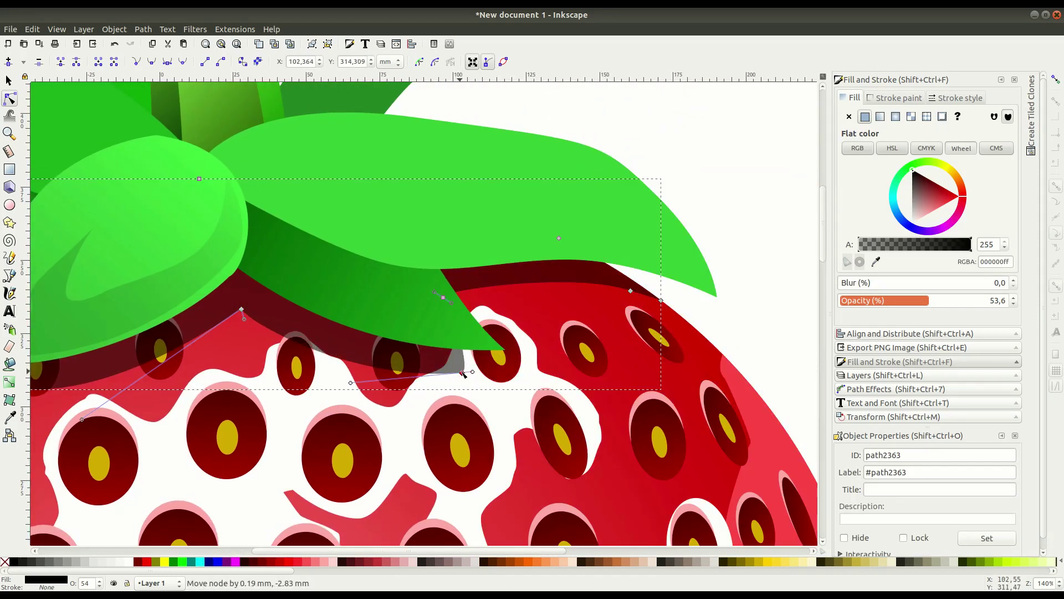
Step: Duplicate the shadow and move the copy upward
left_click(7, 82)
left_click(257, 307)
key("ctrl+d")
left_click_drag(270, 287, 248, 255)
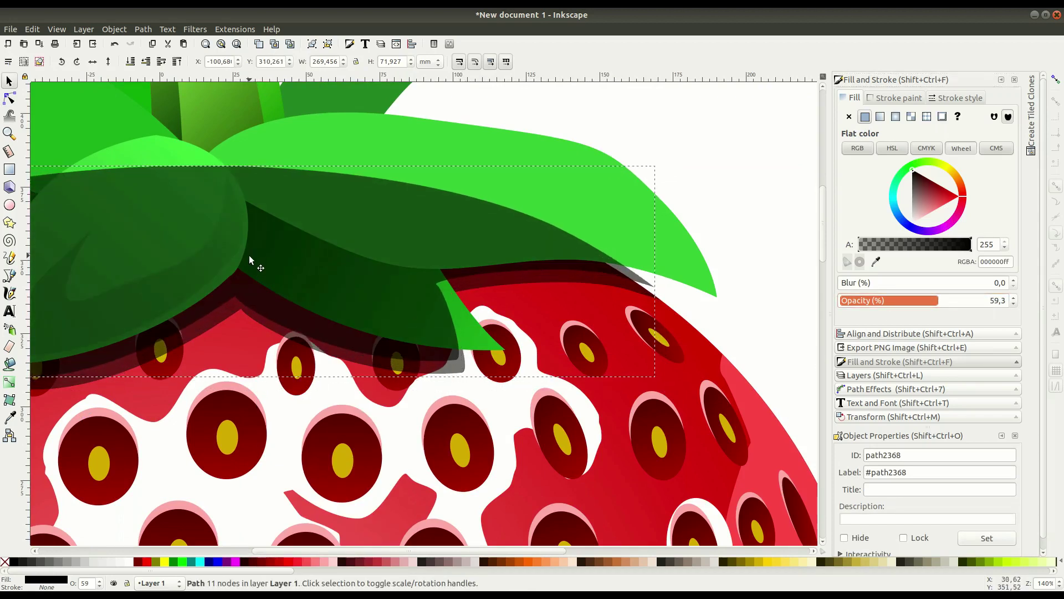
Step: Reshape the shadow copy toward the left leaf, then select it with the strawberry body
scroll(579, 251, "left", 10)
left_click_drag(578, 267, 586, 264)
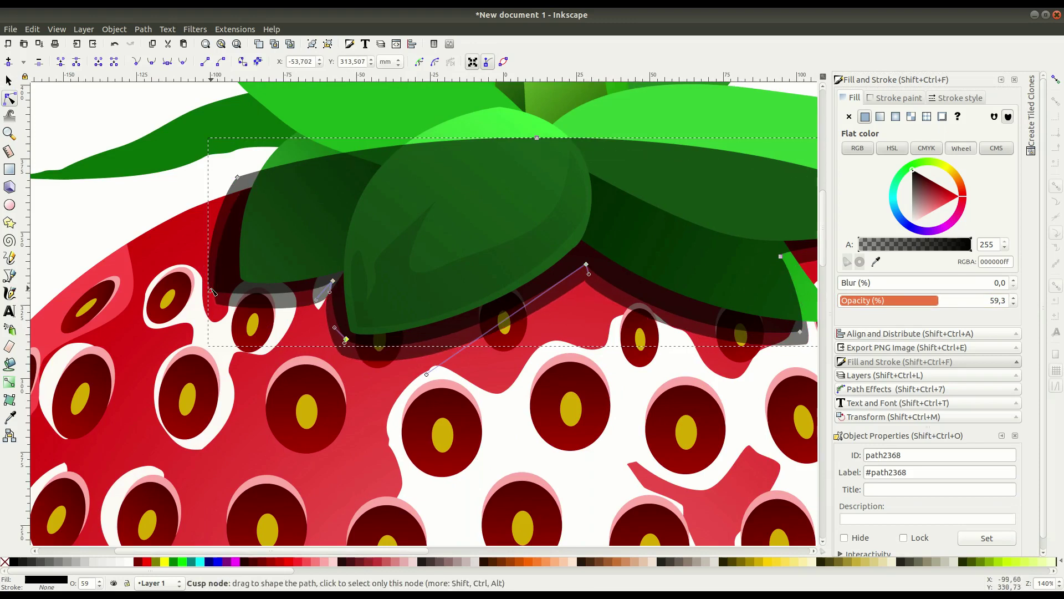
left_click_drag(239, 180, 259, 175)
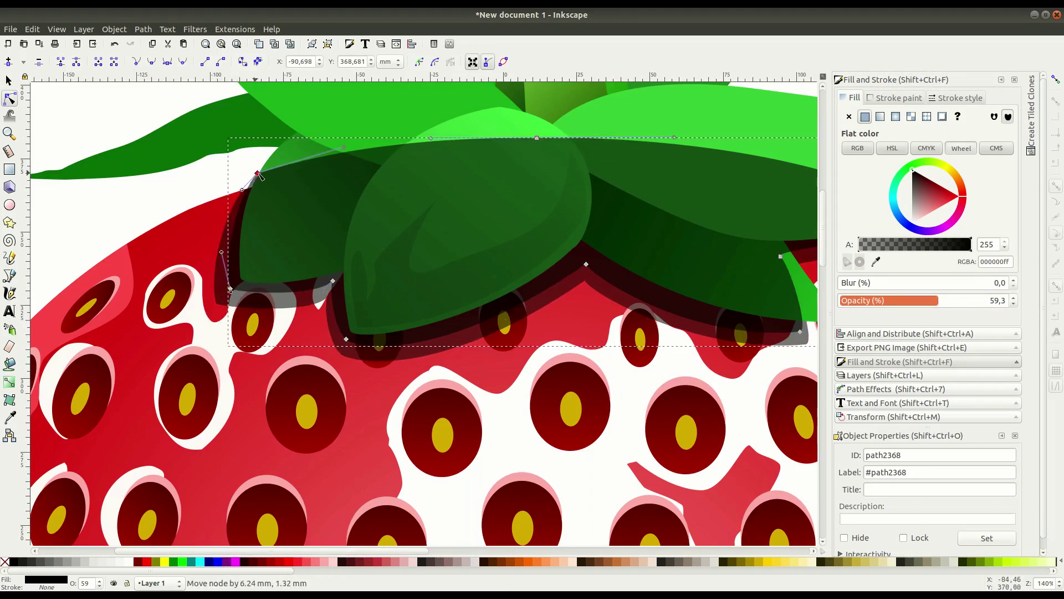
left_click_drag(232, 289, 233, 287)
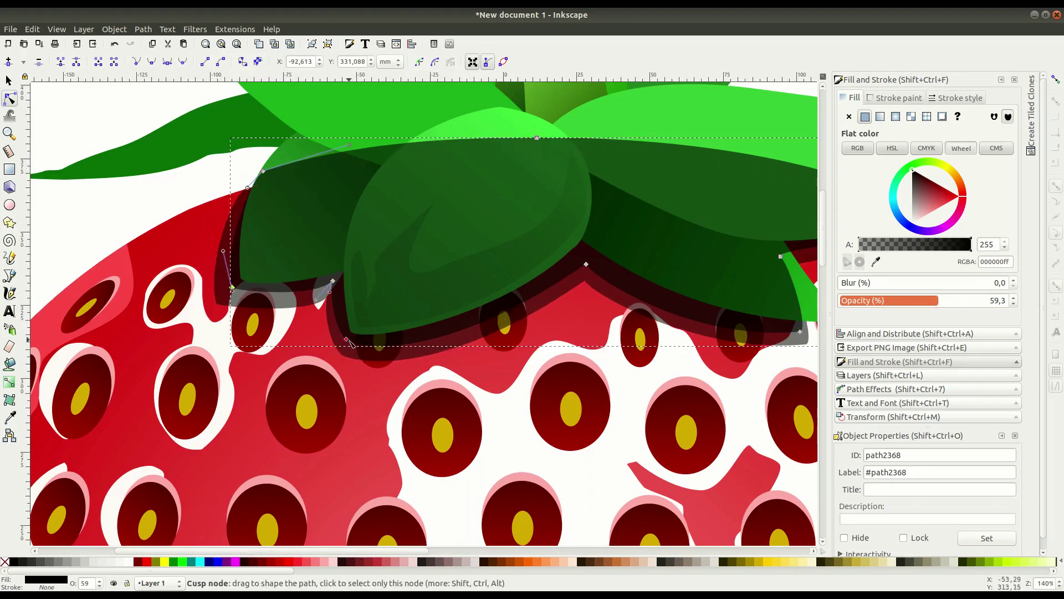
left_click_drag(346, 340, 346, 343)
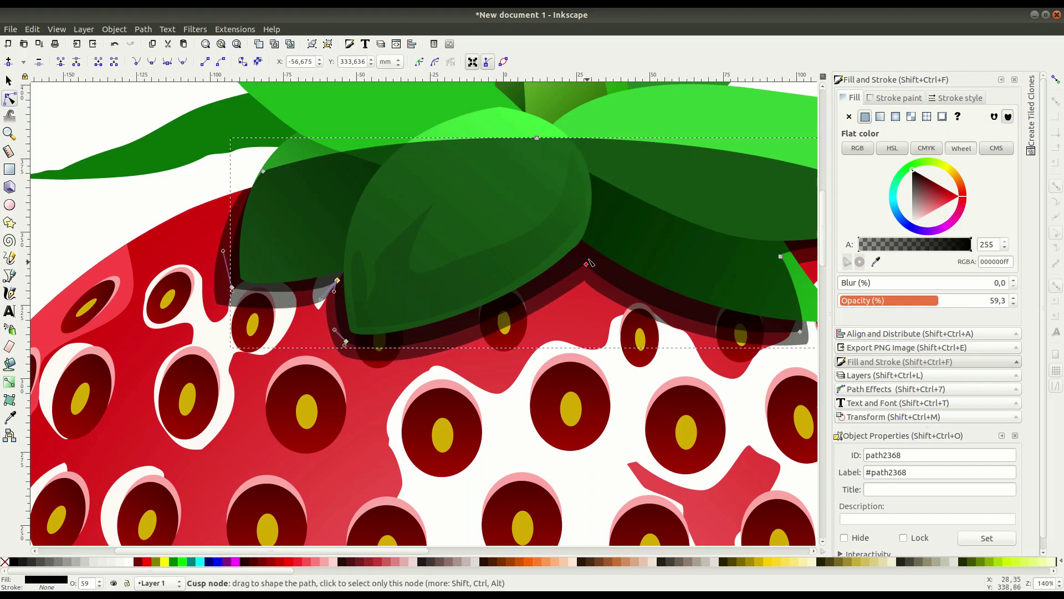
scroll(340, 284, "right", 10)
left_click_drag(335, 264, 337, 259)
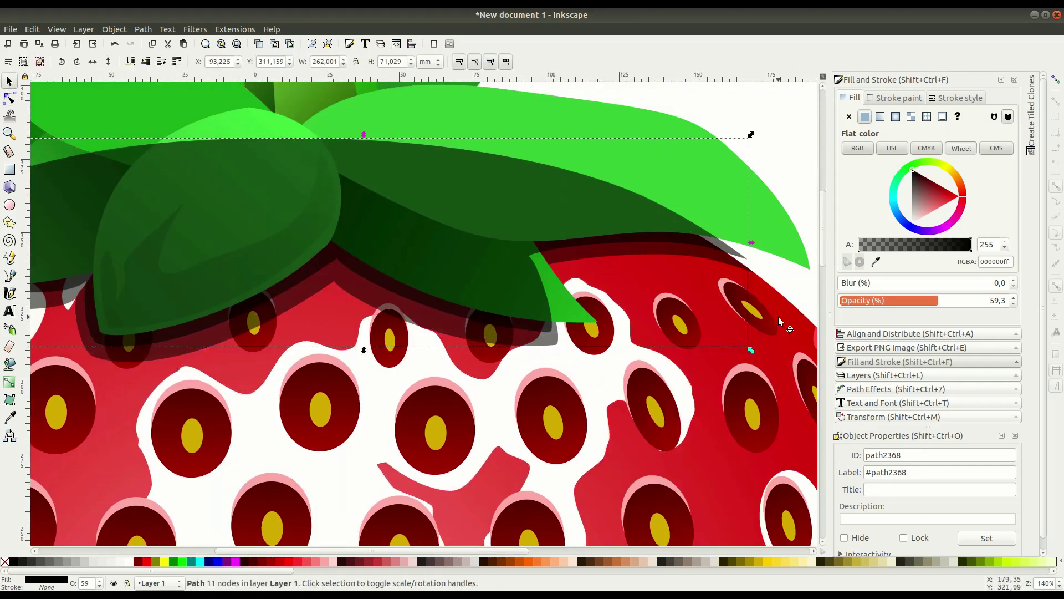
scroll(355, 277, "down", 3, "ctrl")
left_click(690, 365)
left_click(348, 189, "shift")
Step: Intersect the shadow with the berry body, lower it beneath the leaves and reduce its opacity
left_click(143, 29)
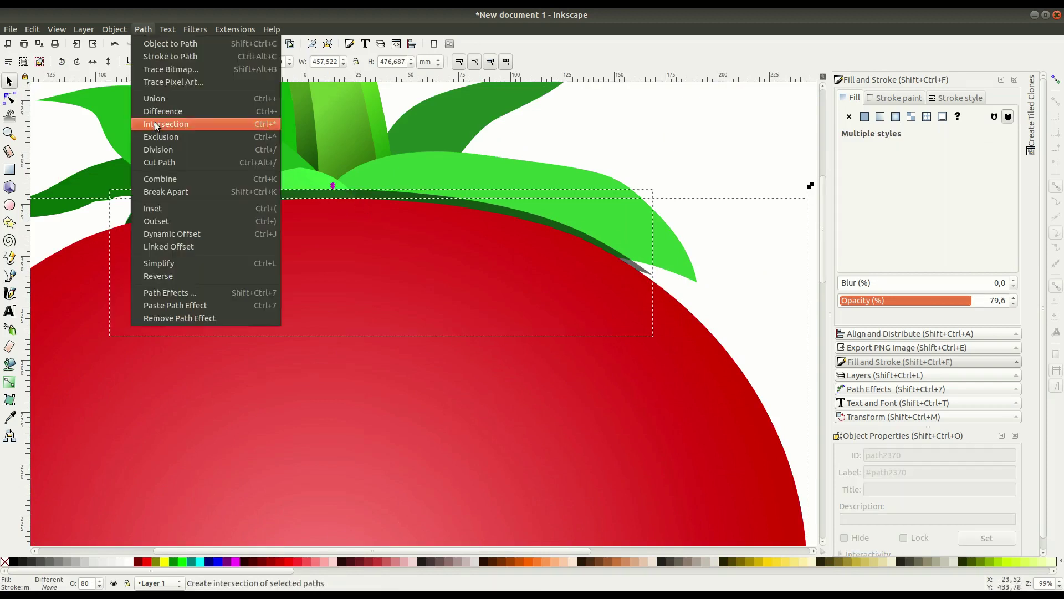
left_click(155, 122)
left_click(146, 62)
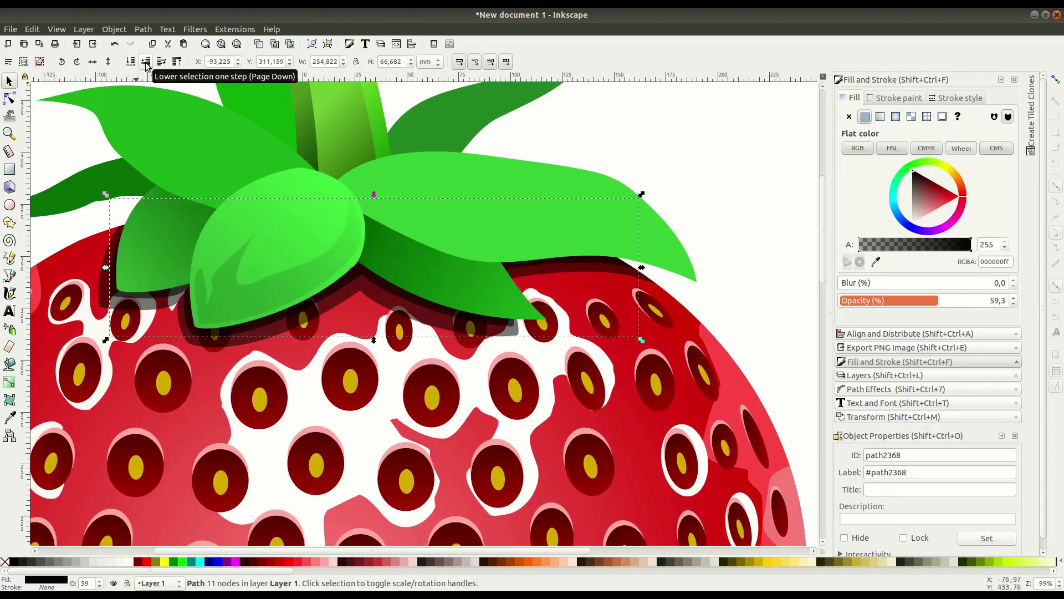
left_click_drag(923, 300, 907, 300)
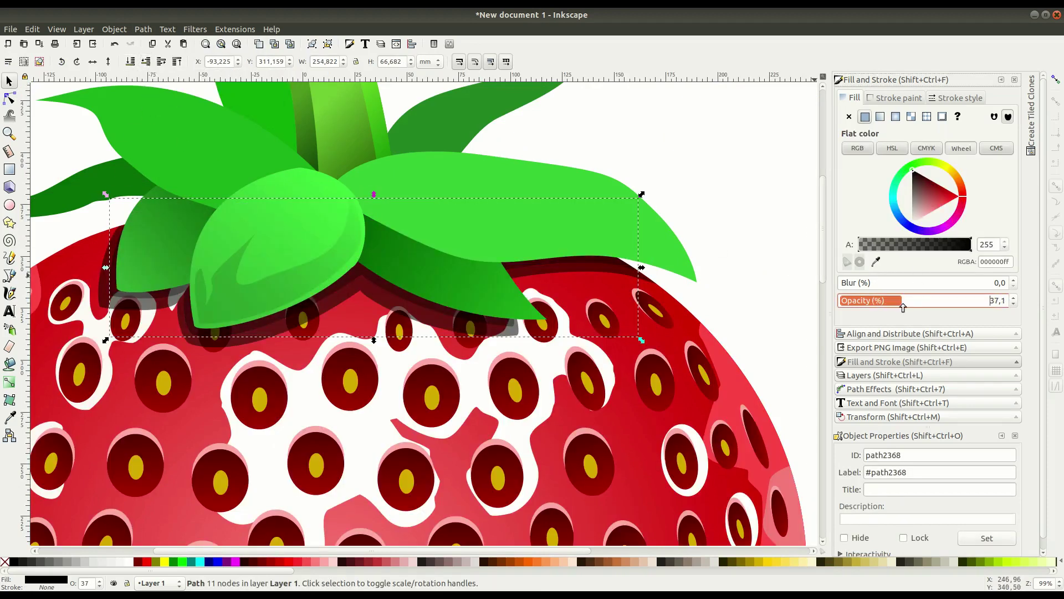
Step: Review the shadow, raise its opacity slightly to about 48%, and clear the selection
left_click(749, 315)
scroll(637, 331, "down", 2)
scroll(512, 371, "up", 4)
left_click(521, 361)
left_click_drag(898, 304, 920, 302)
key("Escape")
scroll(205, 180, "down", 4)
scroll(377, 310, "up", 1)
left_click(377, 310)
key("Escape")
scroll(507, 267, "up", 2)
scroll(507, 267, "left", 3)
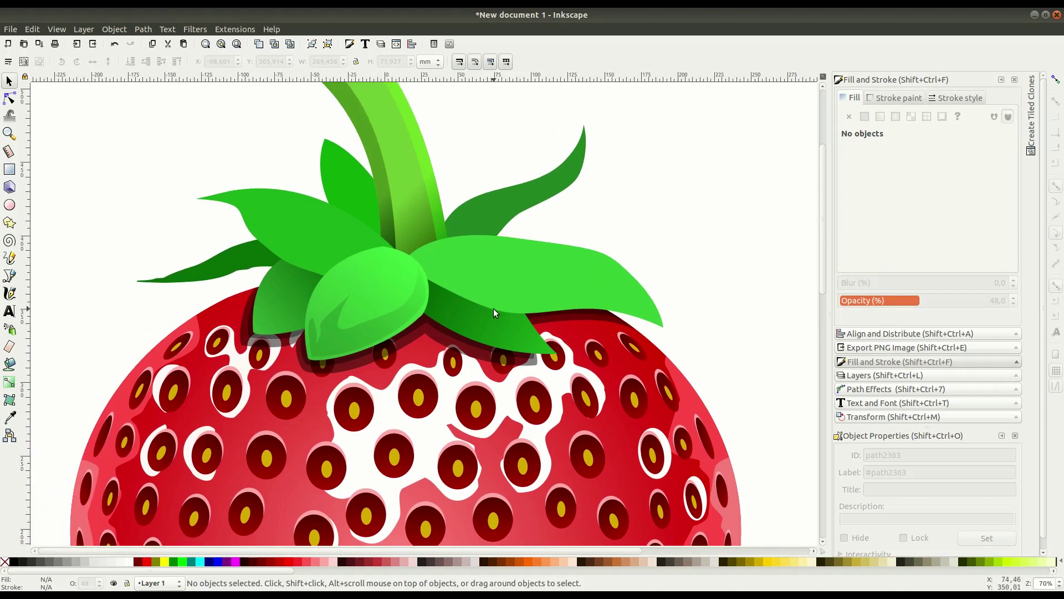
scroll(493, 308, "up", 2)
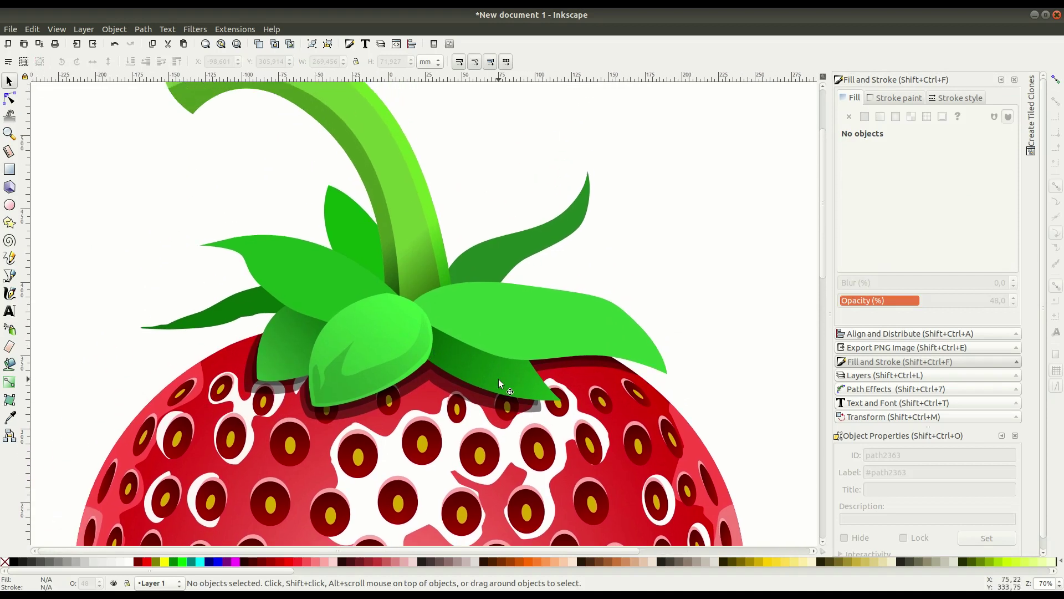
scroll(395, 396, "up", 1)
Step: Sketch a freehand shading patch over the left leaf and select it with the leaf
key("b")
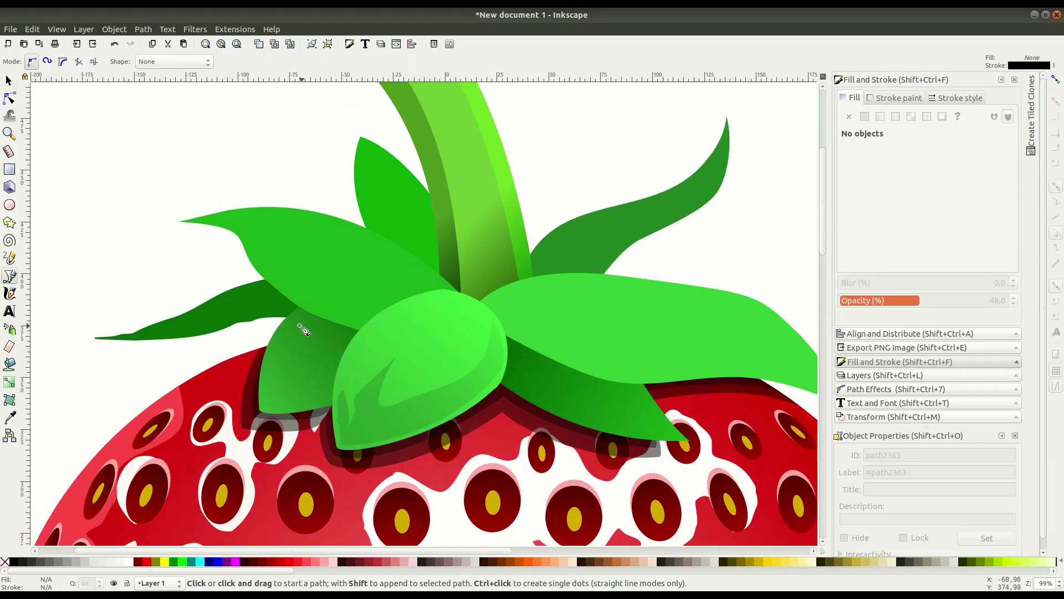
key("p")
left_click_drag(293, 301, 281, 342)
left_click_drag(353, 300, 294, 301)
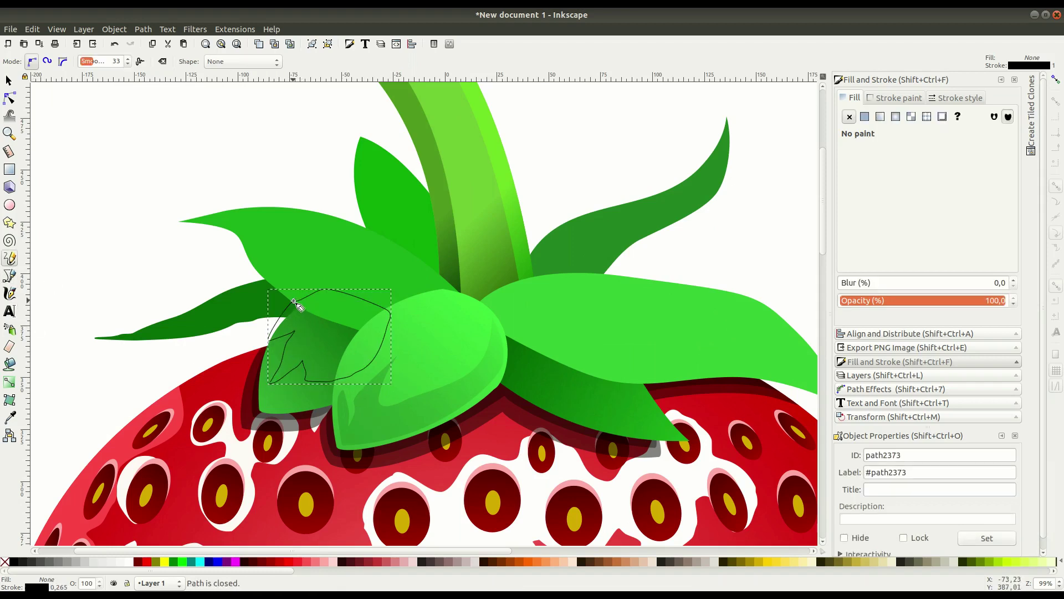
left_click(9, 81)
left_click(272, 409)
left_click(333, 289, "shift")
Step: Clip the patch to the leaf outline and give it a dark green flat fill
left_click(143, 28)
left_click(157, 123)
left_click(865, 117)
left_click(876, 262)
left_click(687, 330)
left_click(918, 201)
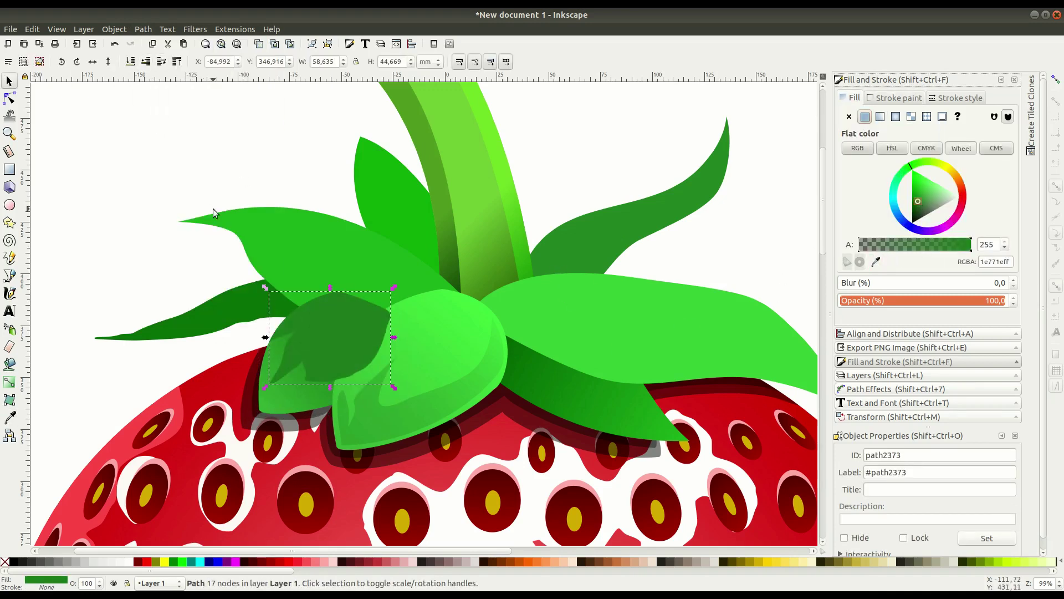
Step: Fade the patch with a diagonal gradient ending in opaque green
key("g")
left_click_drag(276, 380, 373, 306)
scroll(417, 566, "down", 3)
scroll(416, 567, "down", 3)
left_click(417, 567)
left_click(9, 81)
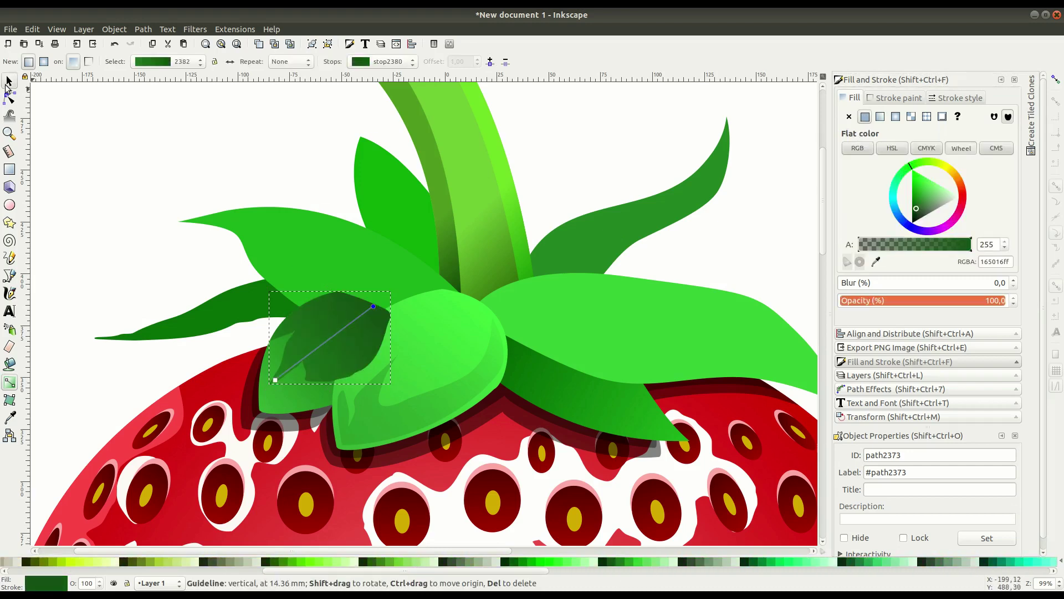
left_click(145, 61)
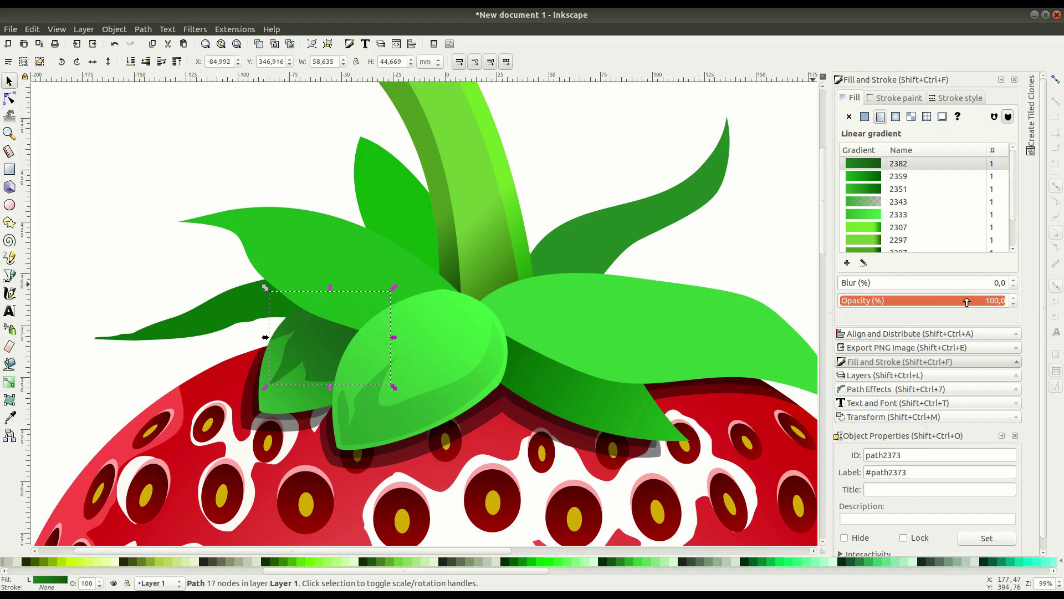
key("Escape")
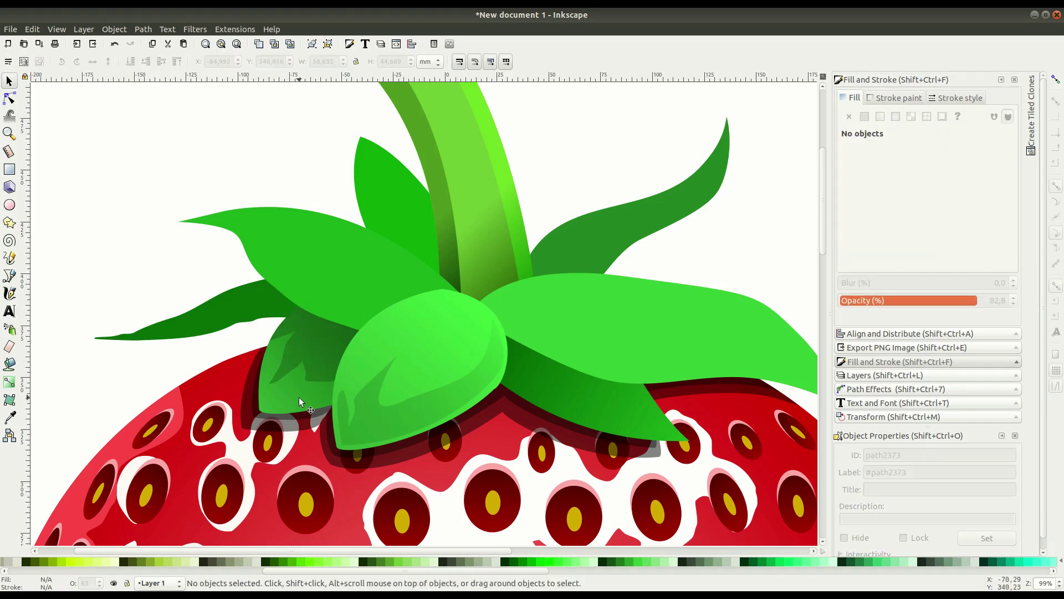
Step: Draw a closed Bezier outline along the front leaf's edge over the left leaf
left_click(9, 382)
left_click(9, 275)
left_click(319, 417)
left_click_drag(338, 342, 343, 340)
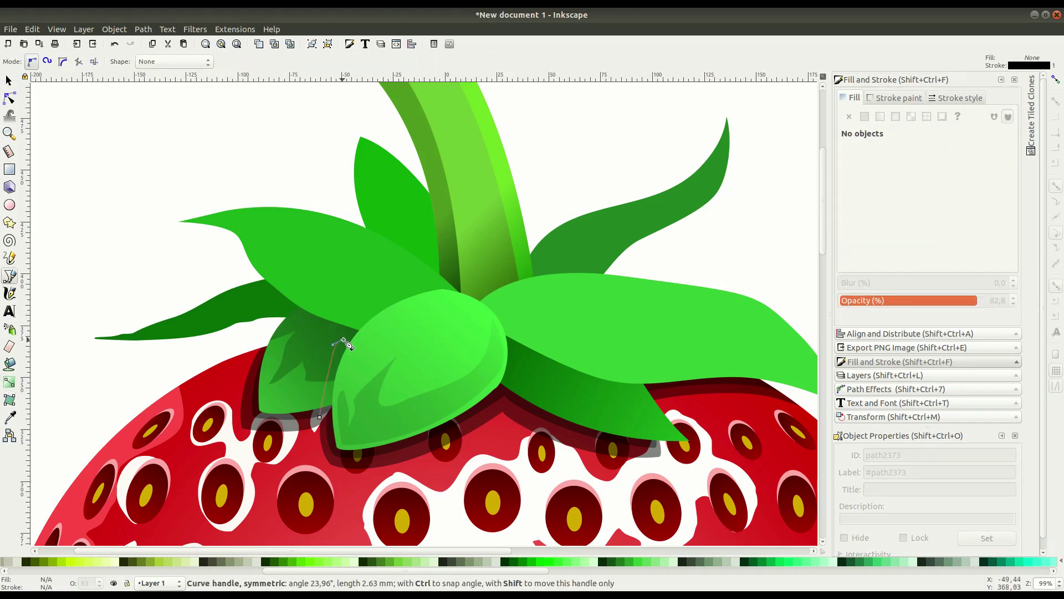
left_click_drag(280, 313, 238, 312)
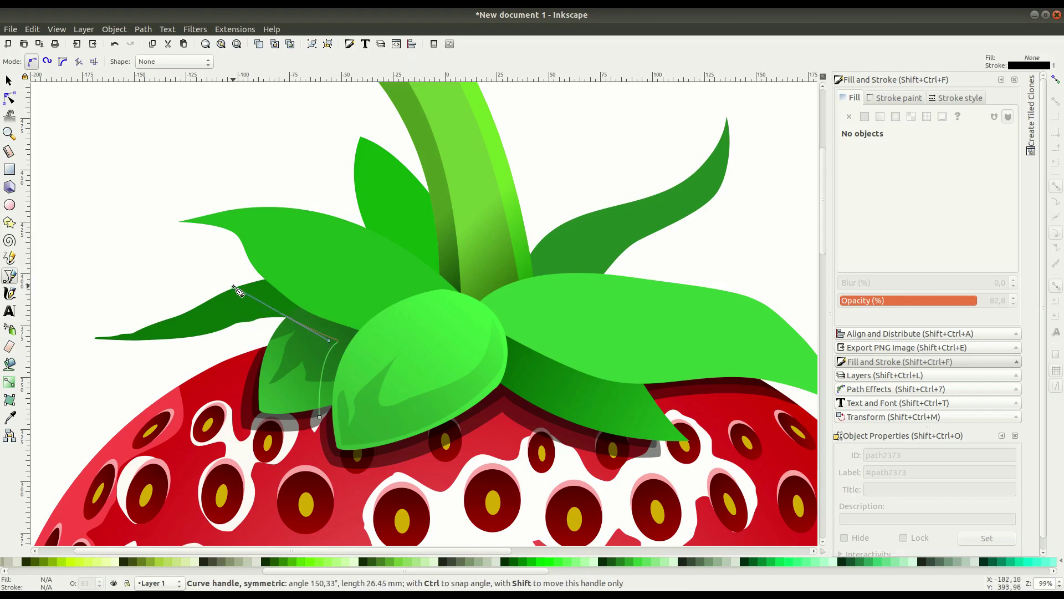
left_click(320, 417)
Step: Duplicate the outline, intersect it with the leaf, and make it black at about 37% opacity
key("s")
right_click(277, 135)
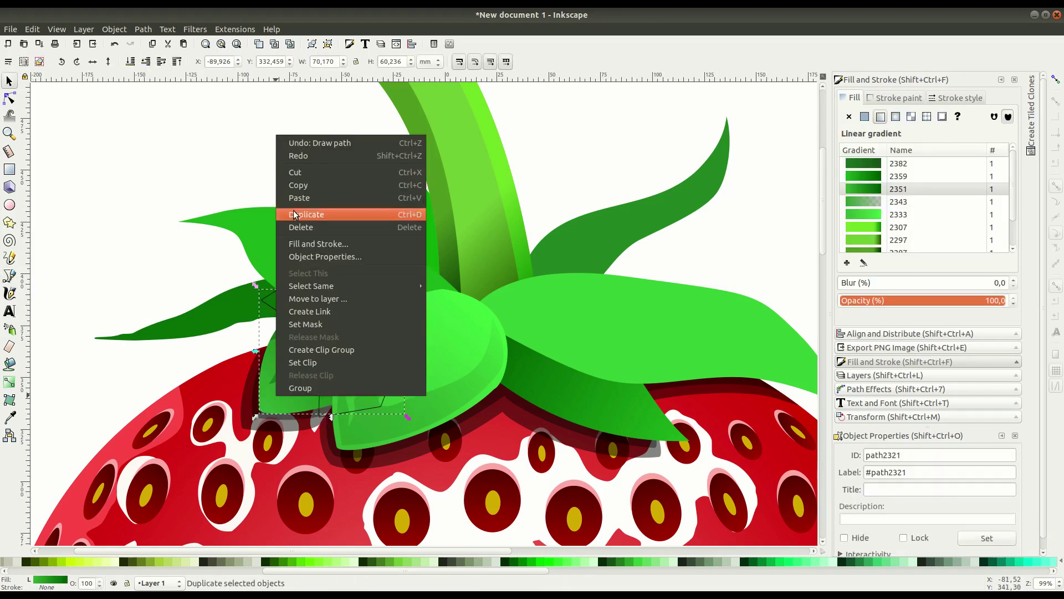
left_click(294, 215)
left_click(143, 29)
left_click(164, 131)
left_click(865, 116)
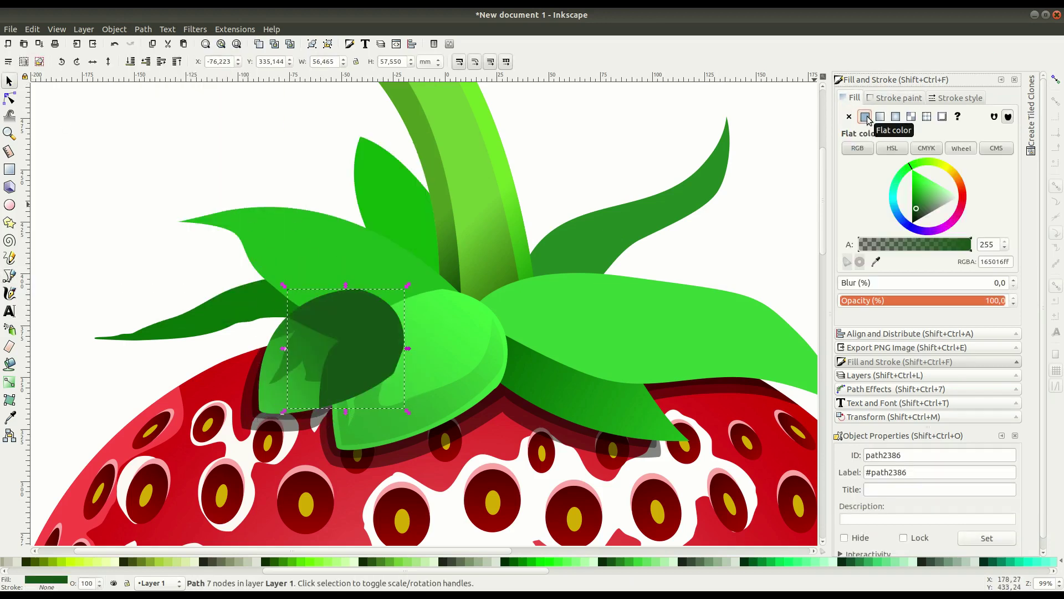
left_click_drag(915, 221, 905, 239)
left_click_drag(937, 301, 913, 301)
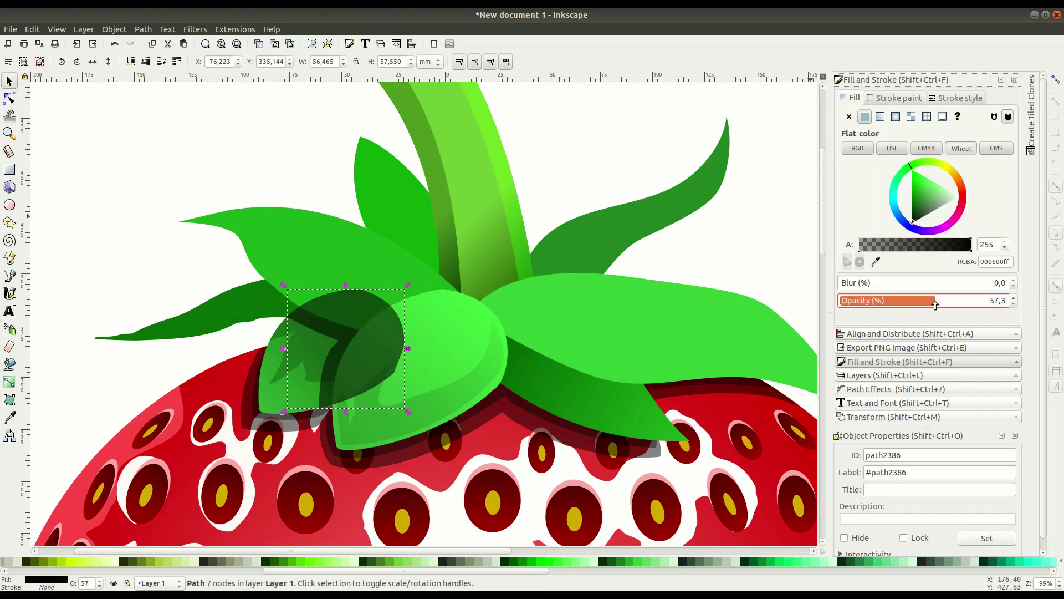
Step: Adjust the black shadow's node to follow the front leaf, then deselect it
left_click(10, 98)
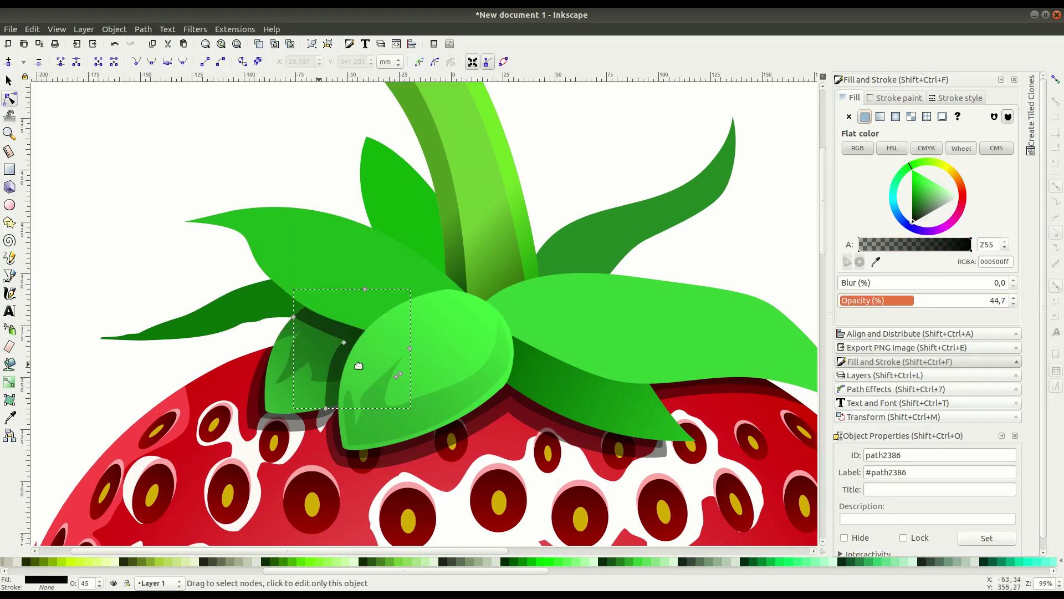
scroll(355, 363, "up", 2, "ctrl")
left_click(350, 364)
mouse_move(349, 365)
left_mouse_down()
mouse_move(359, 359)
mouse_move(318, 369)
mouse_move(302, 360)
mouse_move(355, 360)
left_mouse_up()
left_click(9, 84)
left_click(97, 231)
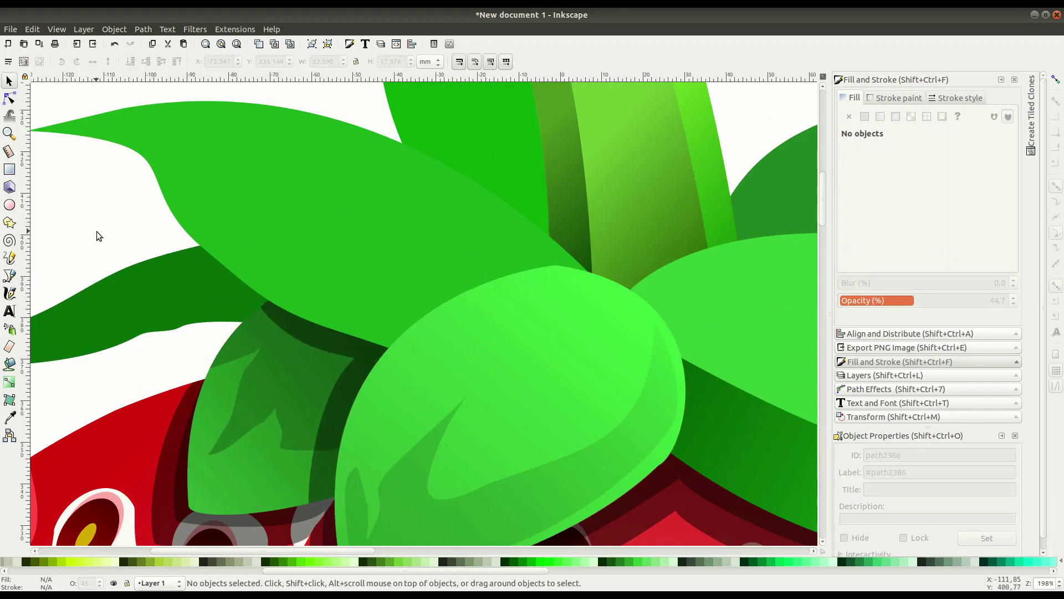
scroll(152, 293, "down", 3, "ctrl")
left_click(377, 357)
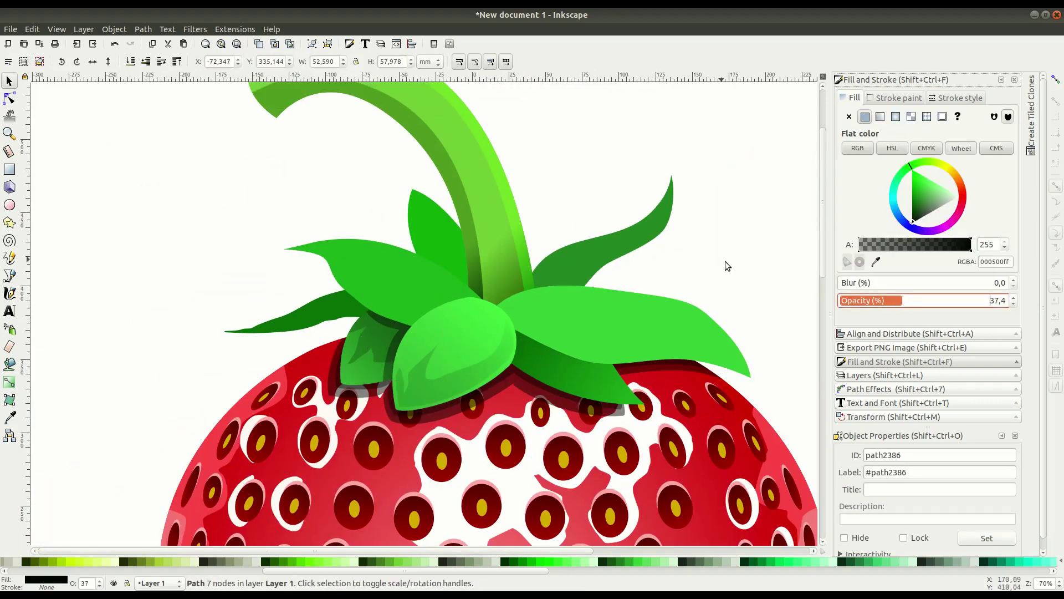
left_click_drag(727, 266, 662, 270)
Step: Begin a Bezier outline from the top-left leaf's tip along the upper leaf
key("b")
left_click(216, 250)
left_click_drag(356, 278, 424, 331)
Step: Close the highlight outline, clip it to the upper-left leaf and fill it medium green
left_click(310, 350)
left_click(239, 288)
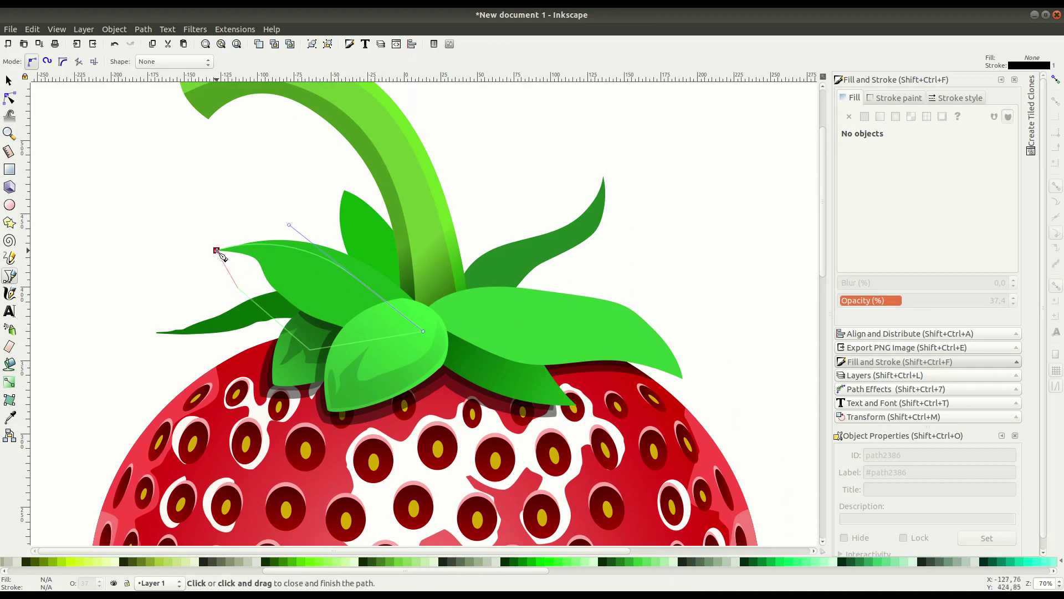
left_click(216, 250)
left_click(9, 83)
right_click(370, 280)
left_click(239, 280, "shift")
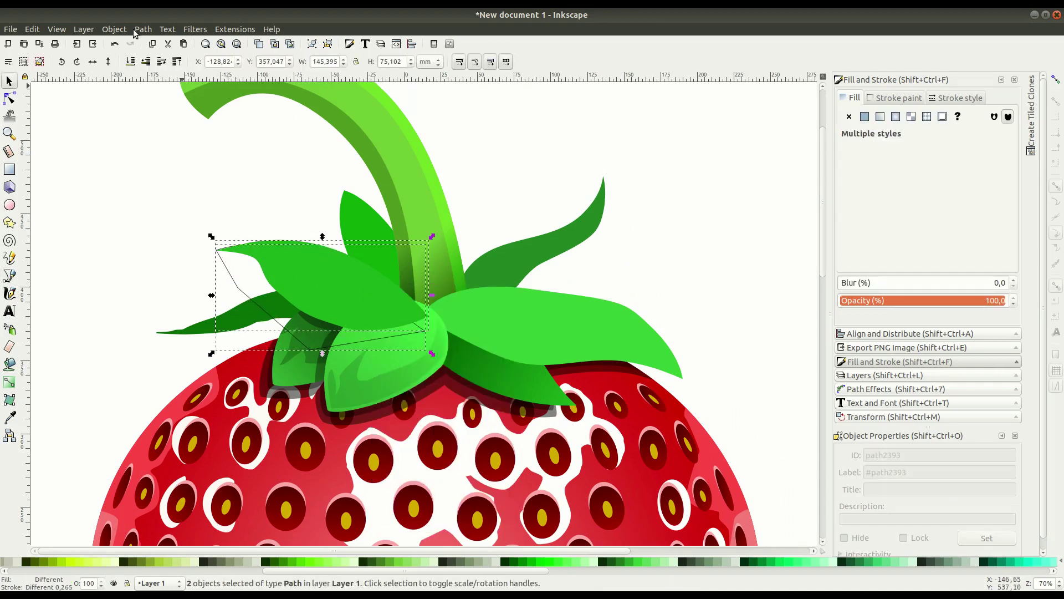
left_click(143, 29)
left_click(166, 125)
left_click(865, 116)
left_click(917, 196)
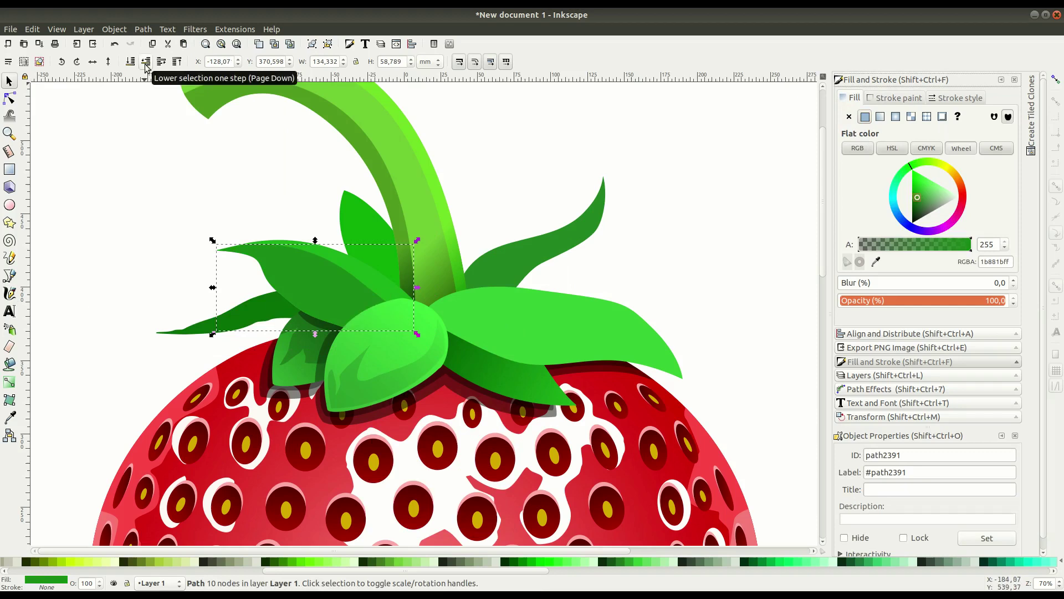
Step: Lay a gradient across the highlight with an opaque green end stop
left_click(10, 382)
left_click_drag(232, 251, 398, 333)
left_click(286, 561)
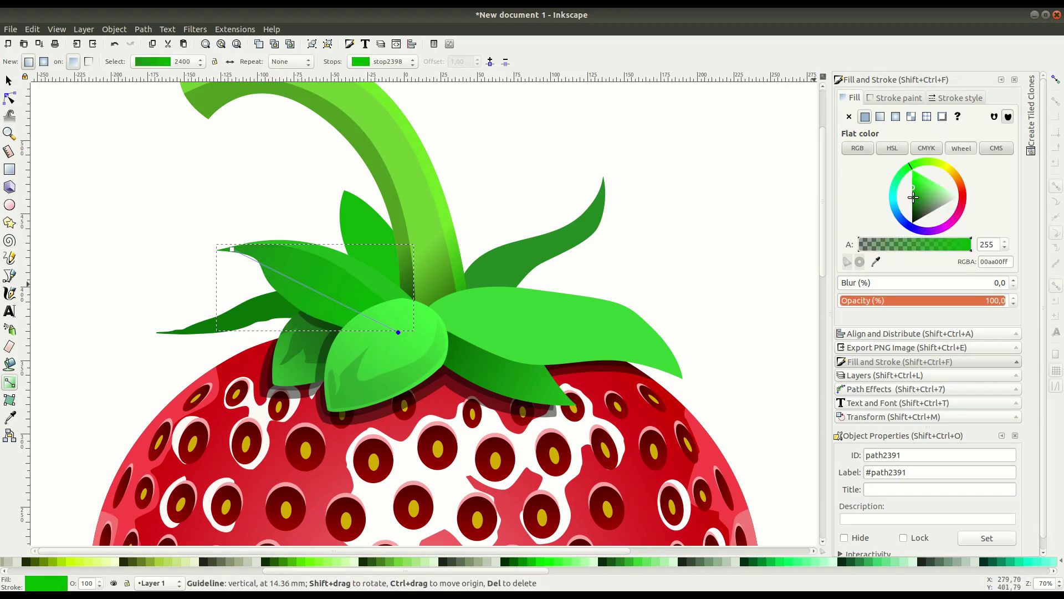
left_click(232, 250)
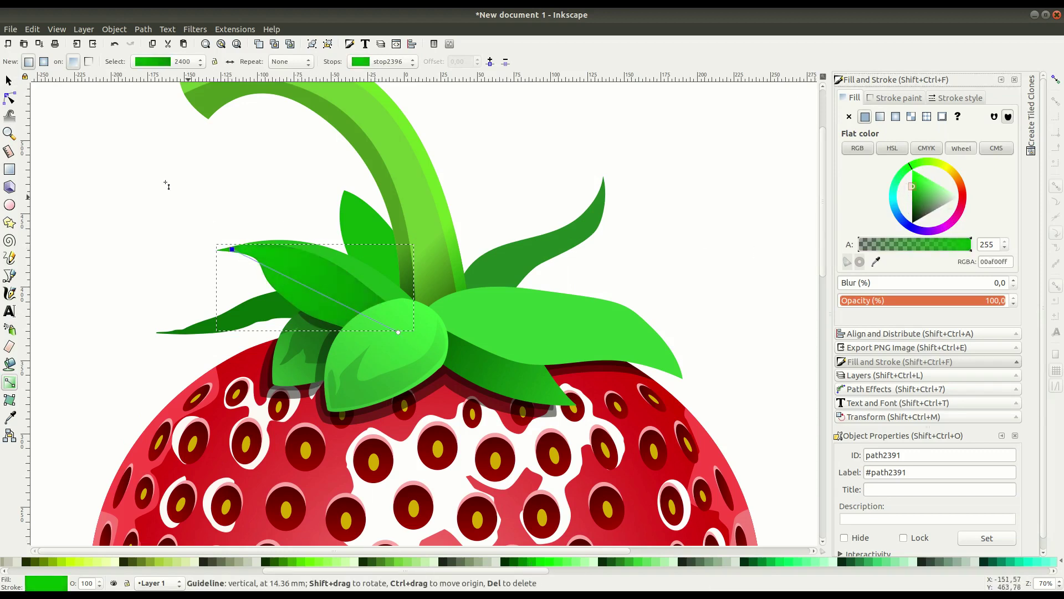
key("s")
left_click(98, 170)
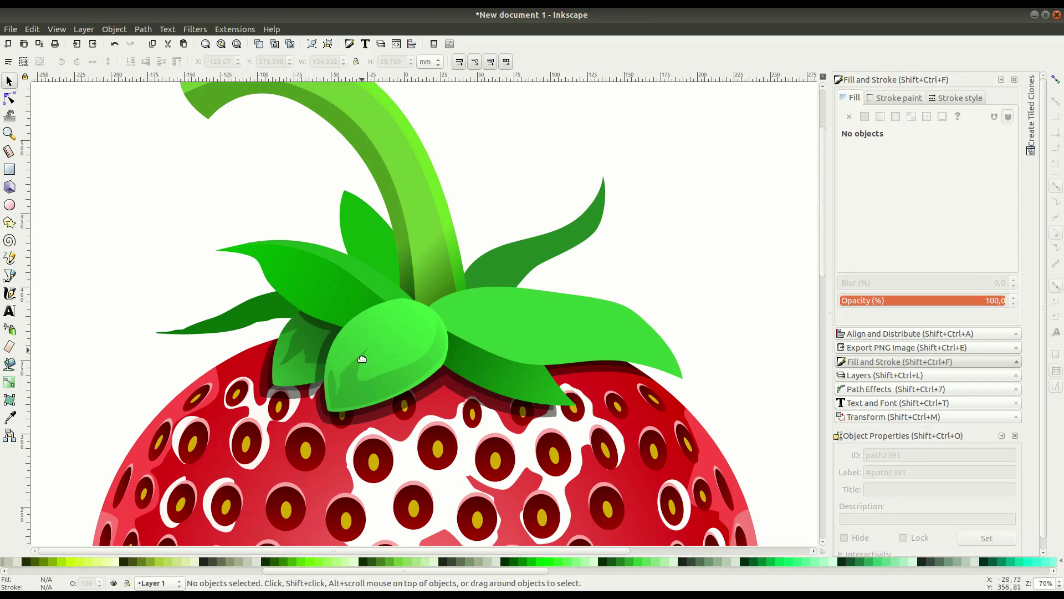
Step: Reshape the far-left dark leaf's lower edge and tip curve
scroll(364, 358, "up", 1)
left_click(214, 384)
key("n")
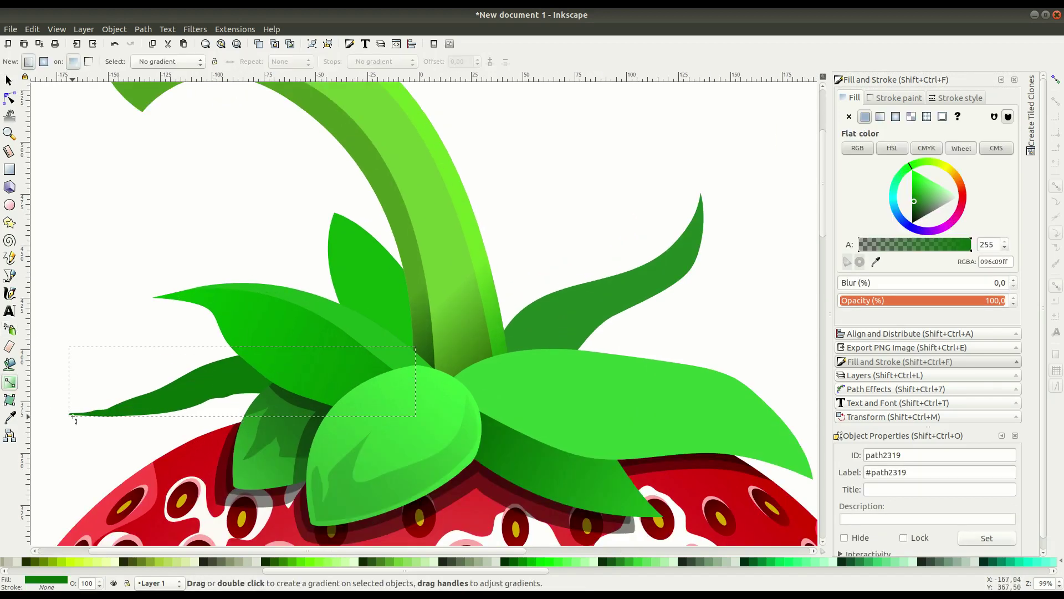
left_click_drag(167, 388, 243, 392)
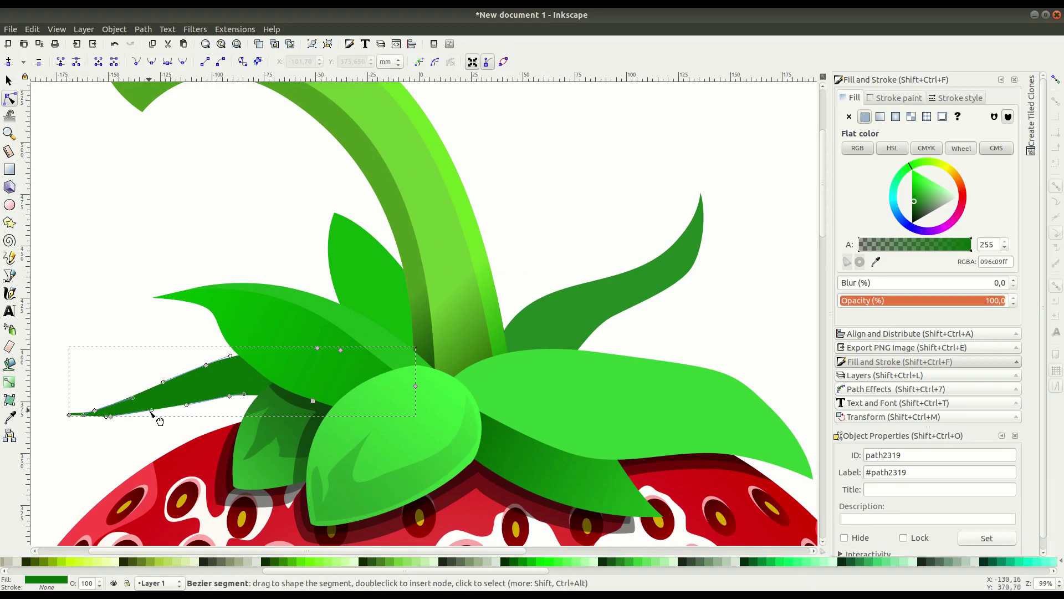
left_click_drag(112, 417, 124, 429)
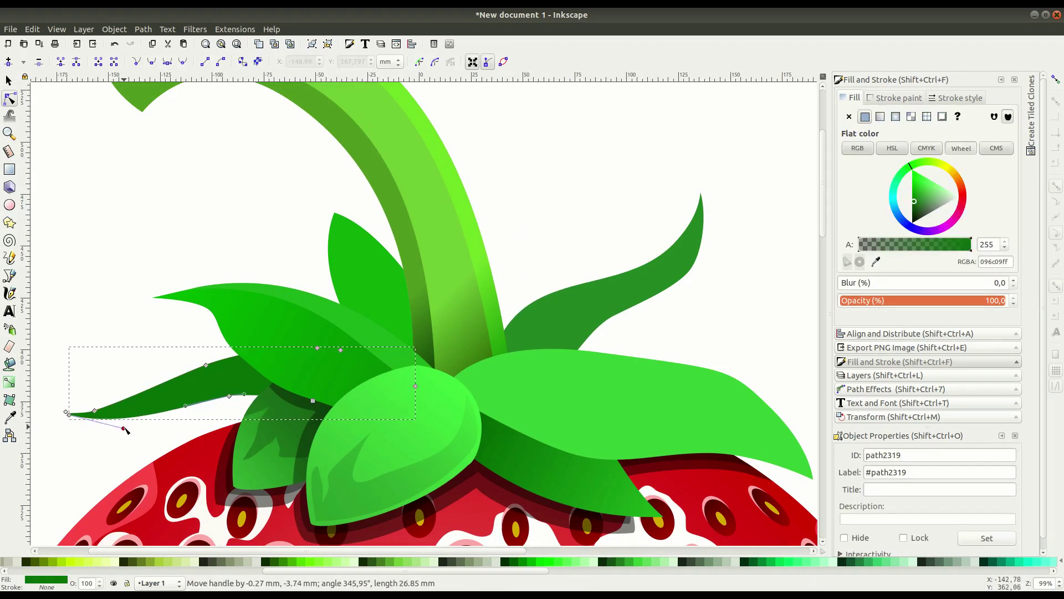
key("s")
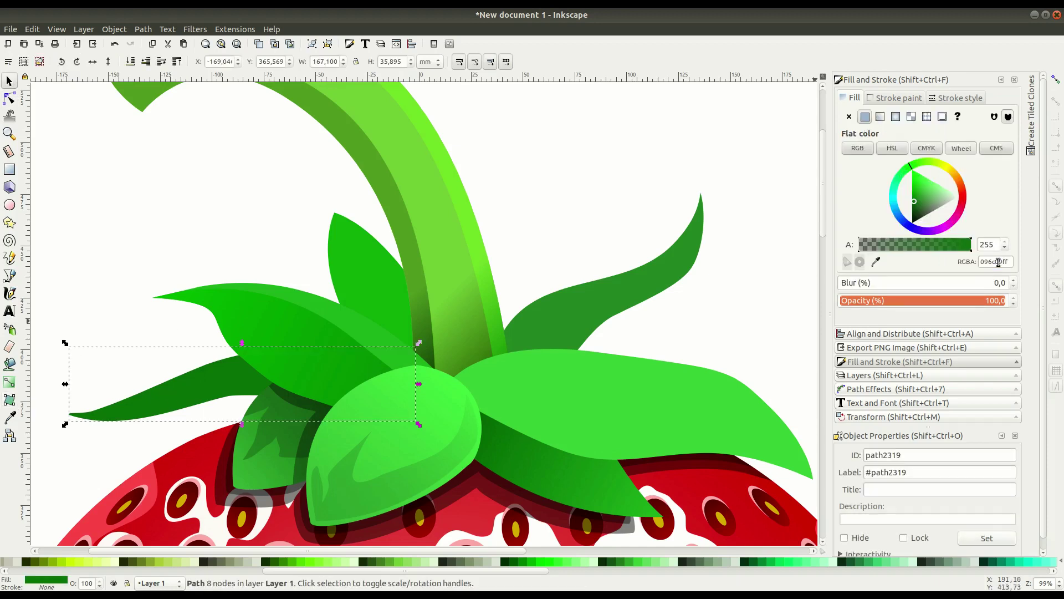
Step: Add a gradient along the far-left leaf with a brighter start colour
key("g")
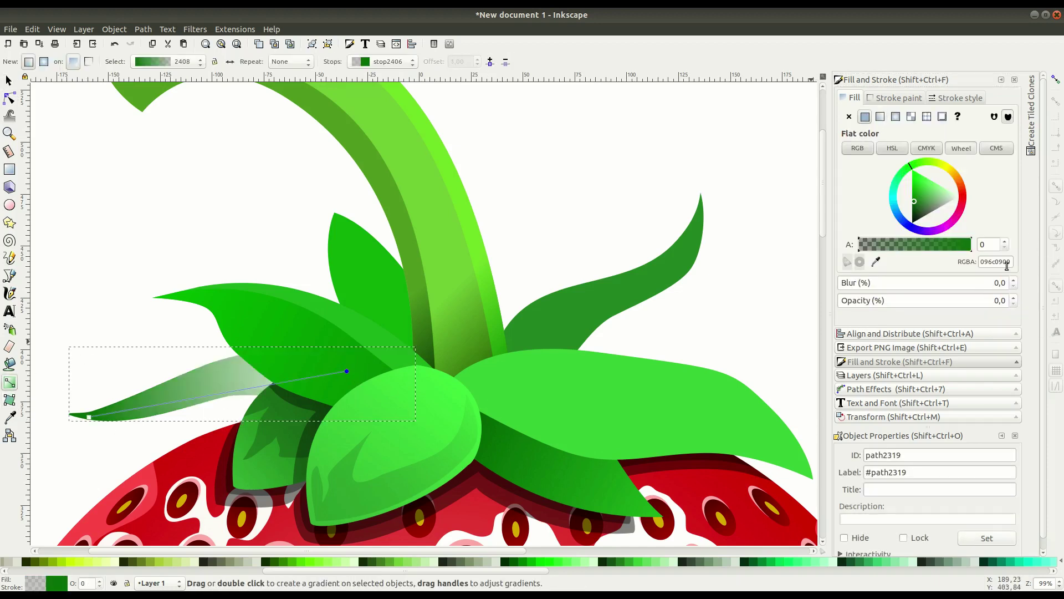
left_click_drag(348, 373, 89, 417)
left_click_drag(911, 214, 912, 196)
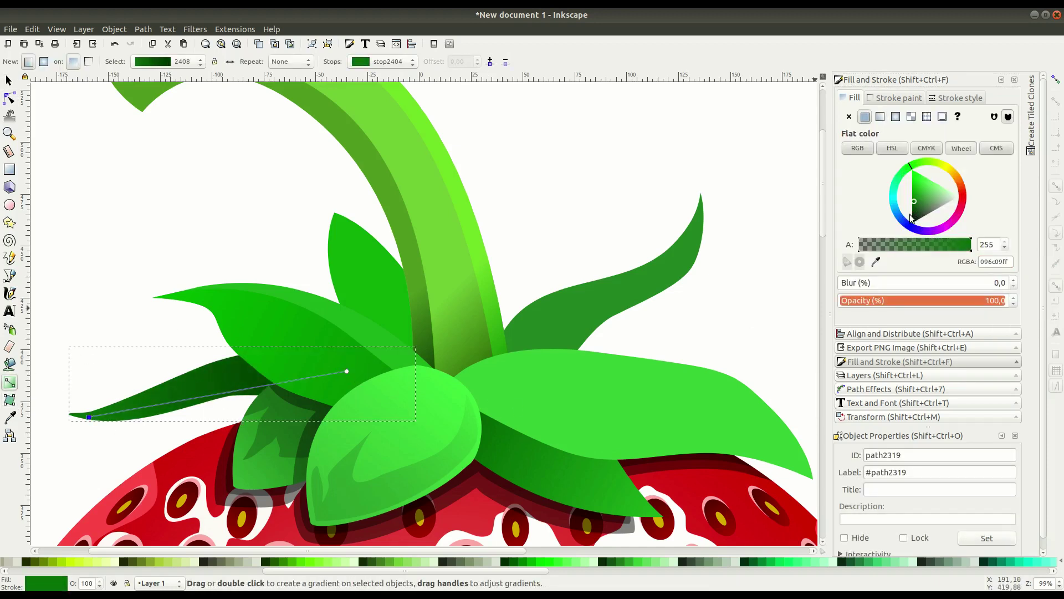
left_click(8, 81)
left_click(104, 175)
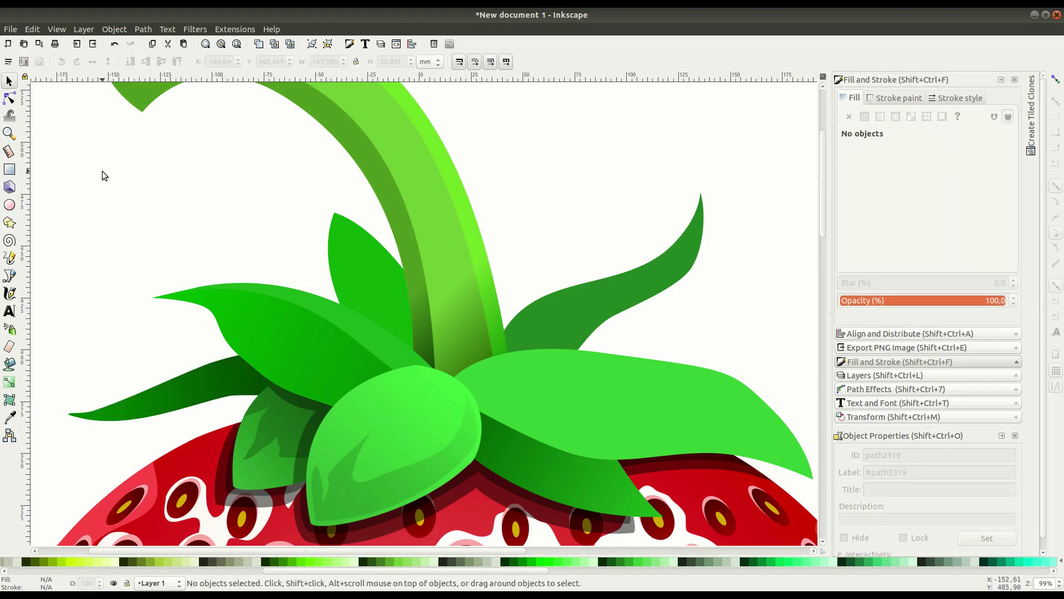
Step: Give the small back leaf a gradient using the pasted green, darkened at the stop
left_click(359, 268)
right_click(996, 262)
left_click(9, 382)
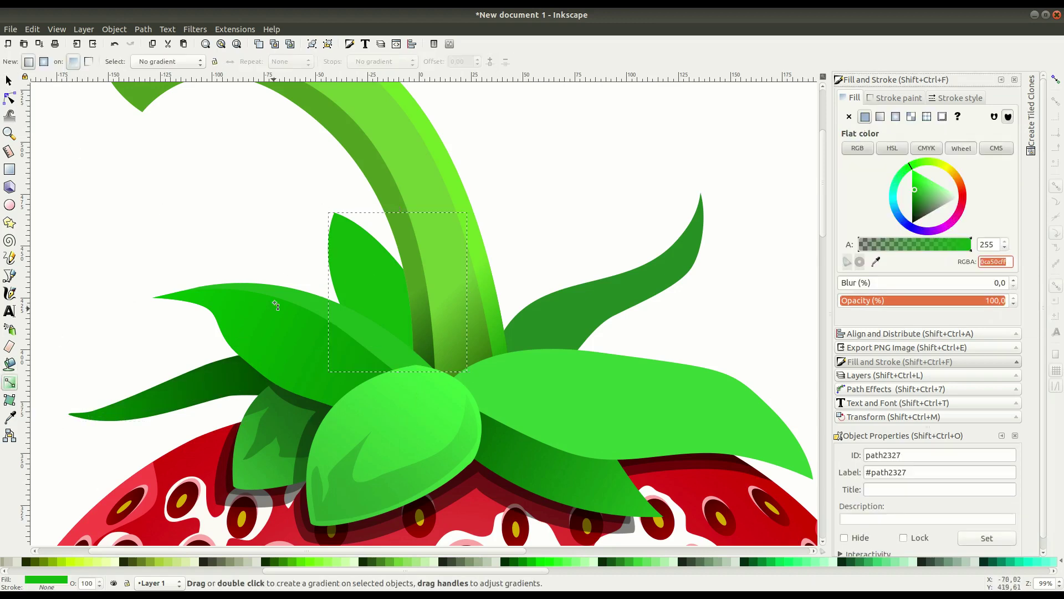
left_click_drag(336, 216, 427, 378)
right_click(996, 261)
left_click(1006, 289)
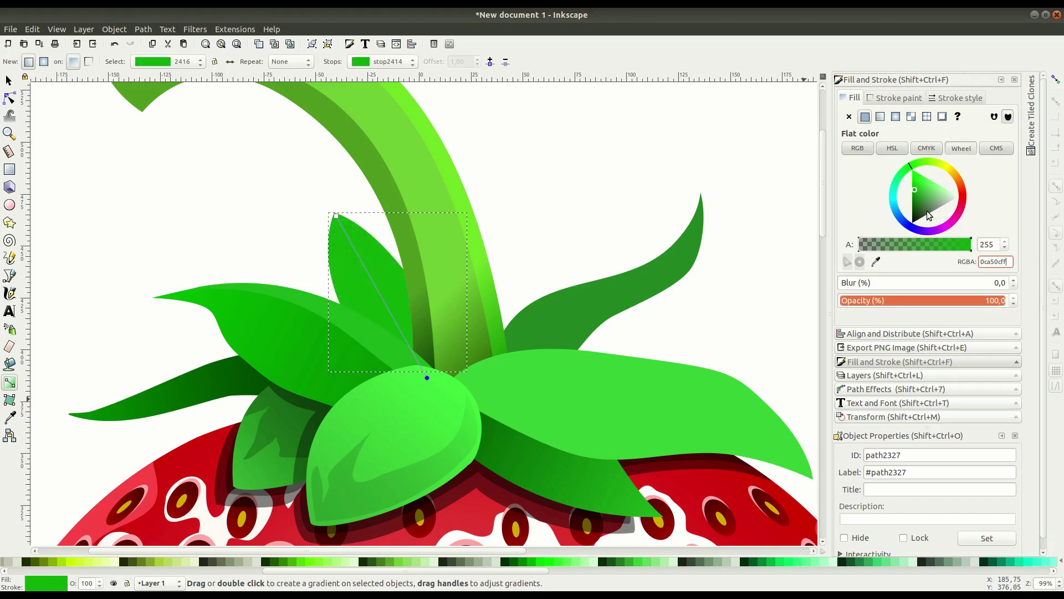
left_click(913, 201)
left_click_drag(913, 201, 913, 203)
left_click(9, 82)
left_click(67, 147)
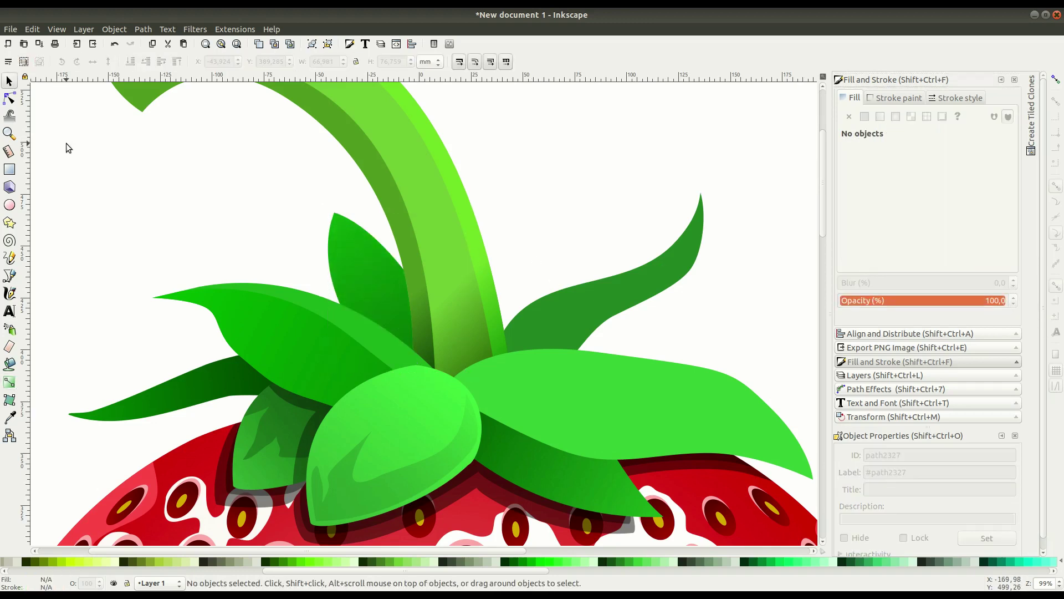
scroll(422, 401, "up", 2, "ctrl")
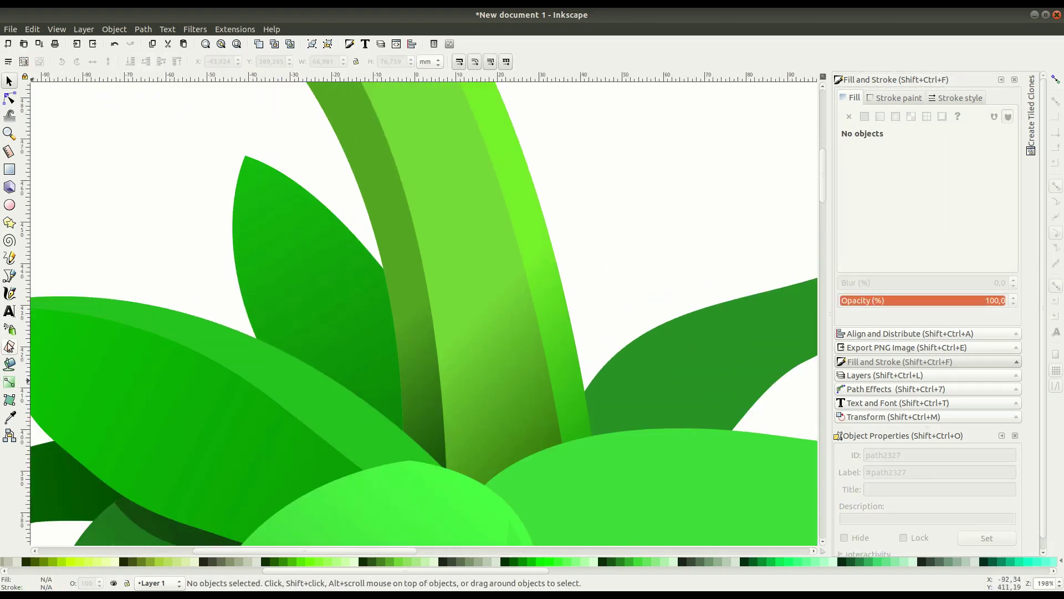
Step: Draw a closed Bezier outline over the spot where the small back leaf meets the stem
left_click(9, 276)
left_click(230, 323)
left_click_drag(370, 384, 392, 413)
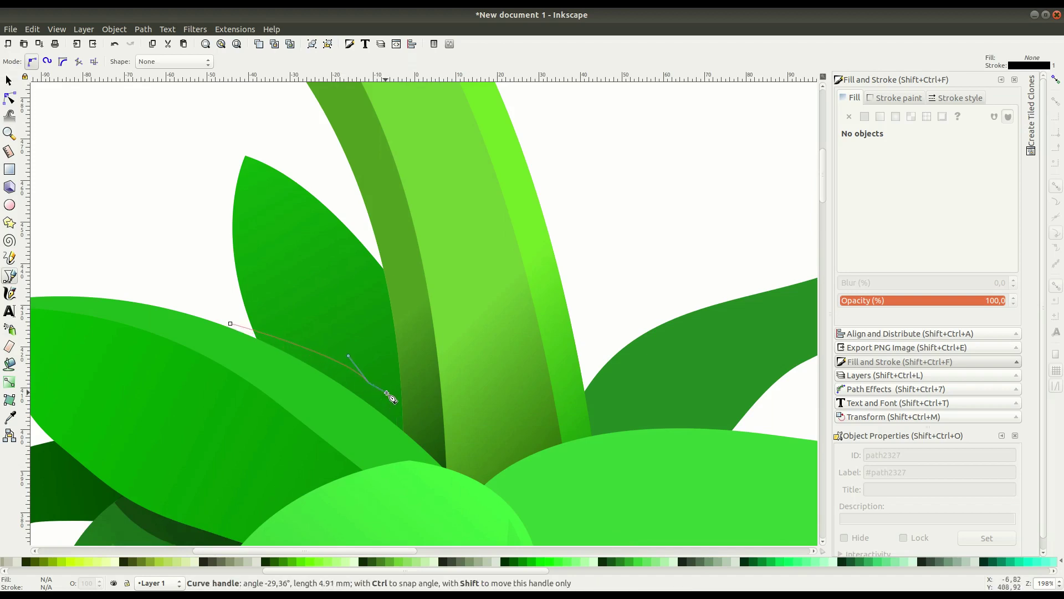
left_click_drag(380, 258, 380, 231)
left_click(434, 226)
left_click(491, 483)
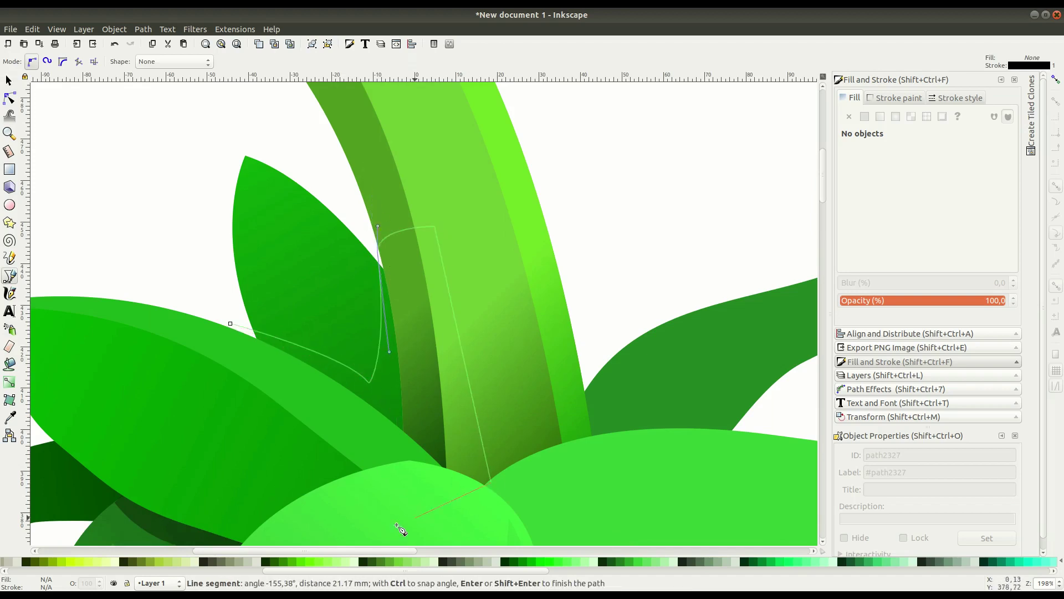
left_click(396, 525)
left_click(195, 387)
left_click(230, 323)
Step: Intersect the outline with the back leaf, fill it near-black, and lower it two steps
key("s")
left_click(272, 194, "shift")
left_click(143, 29)
left_click(164, 123)
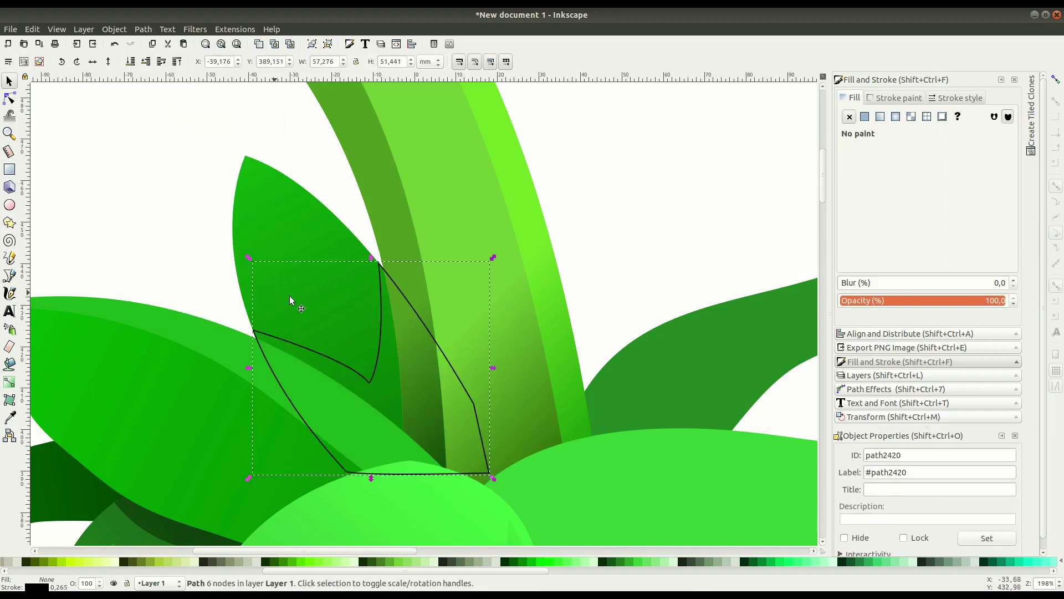
left_click(865, 117)
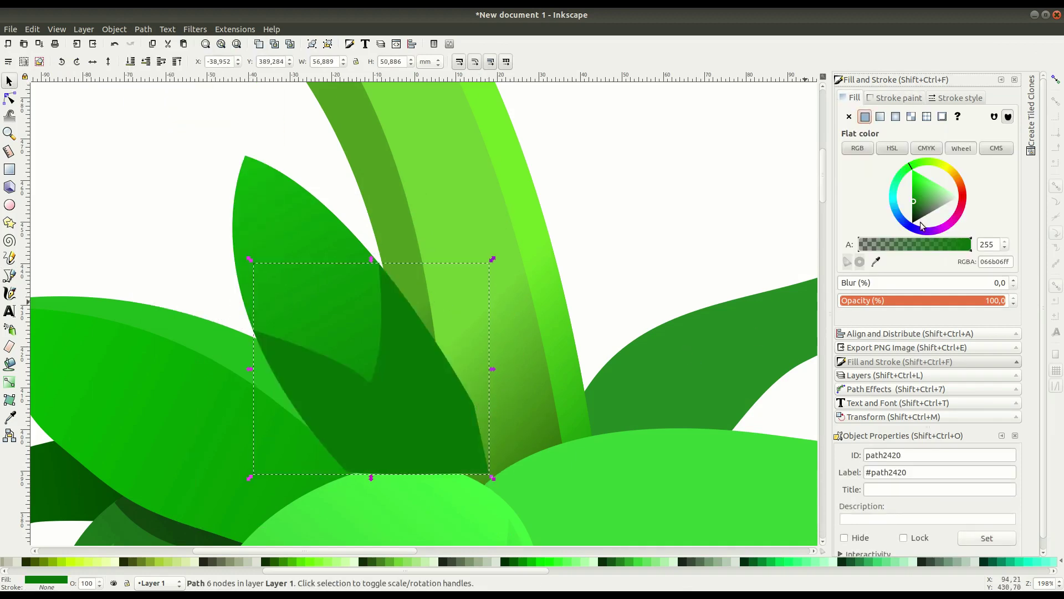
left_click(922, 225)
left_click(145, 61)
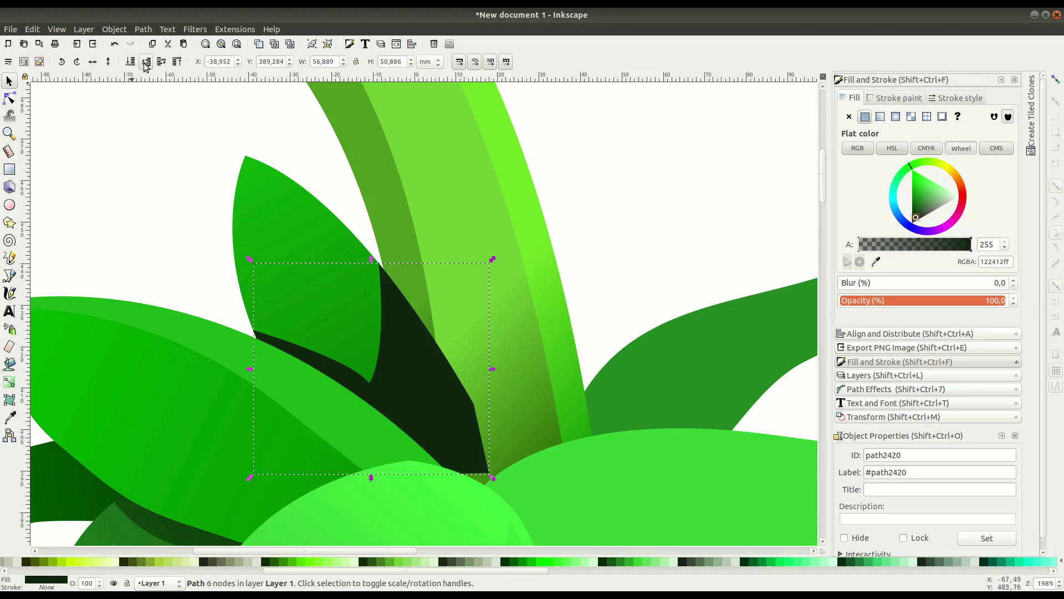
left_click(145, 61)
left_click(145, 61)
Step: Adjust the shadow's cusp and edge nodes so it fits the leaf
key("n")
left_click_drag(382, 393, 377, 386)
left_click_drag(379, 262, 390, 271)
left_click_drag(377, 387, 381, 388)
key("Escape")
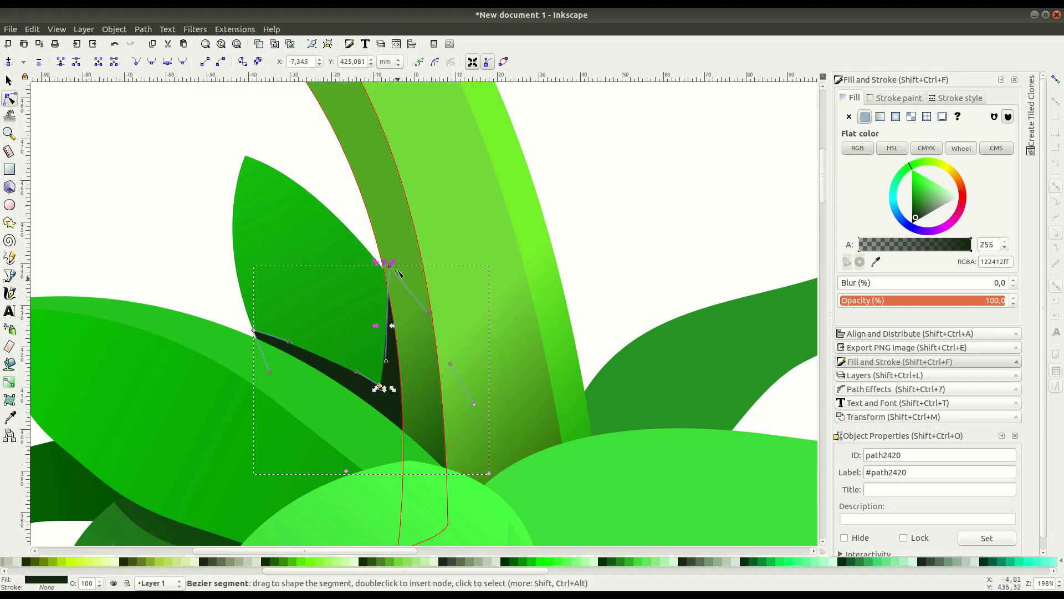
left_click_drag(388, 266, 383, 269)
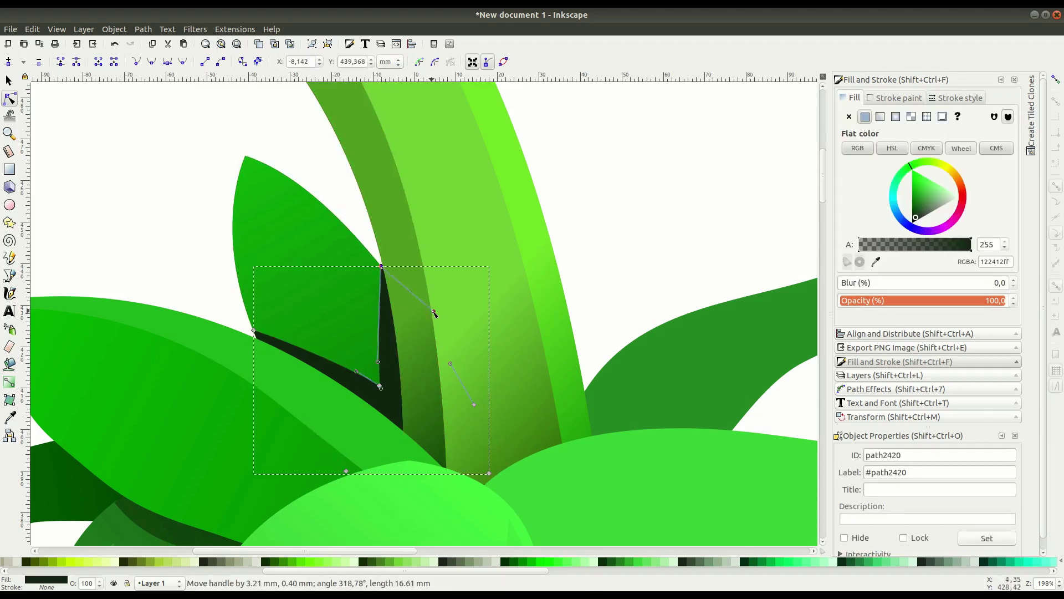
left_click_drag(398, 355, 395, 360)
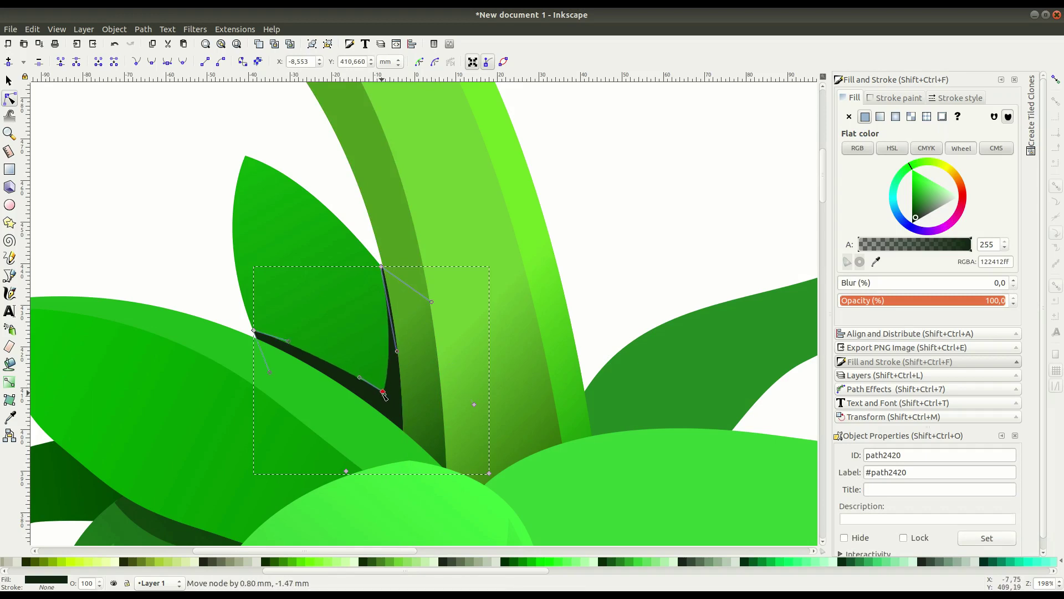
left_click(8, 80)
Step: Set the shadow to about 40% opacity, then add a lowered copy shifted down-right
left_click_drag(949, 300, 909, 304)
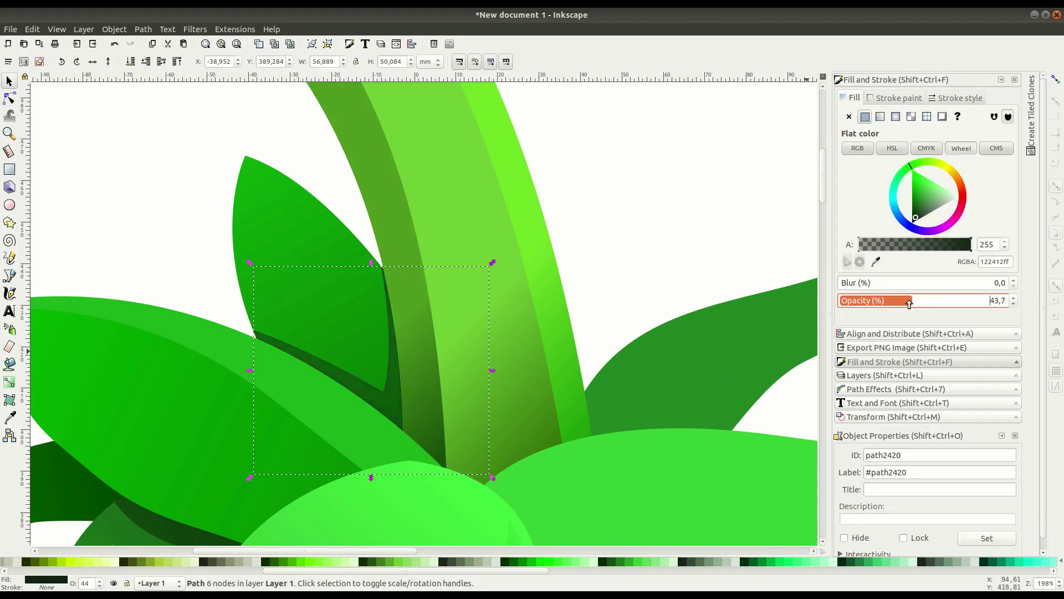
right_click(391, 404)
left_click(444, 214)
left_click_drag(397, 409, 404, 424)
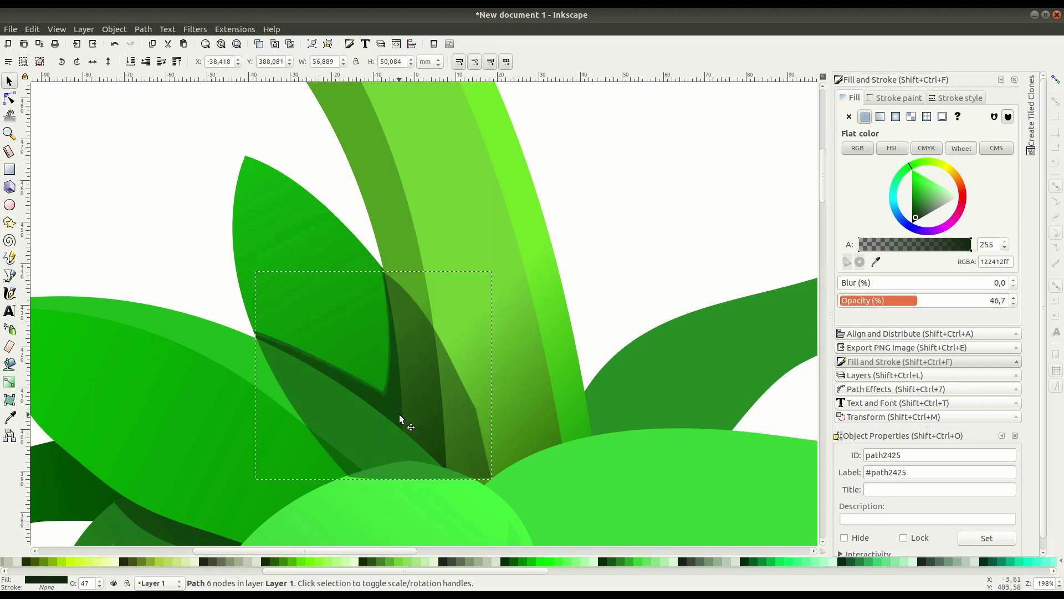
left_click(146, 62)
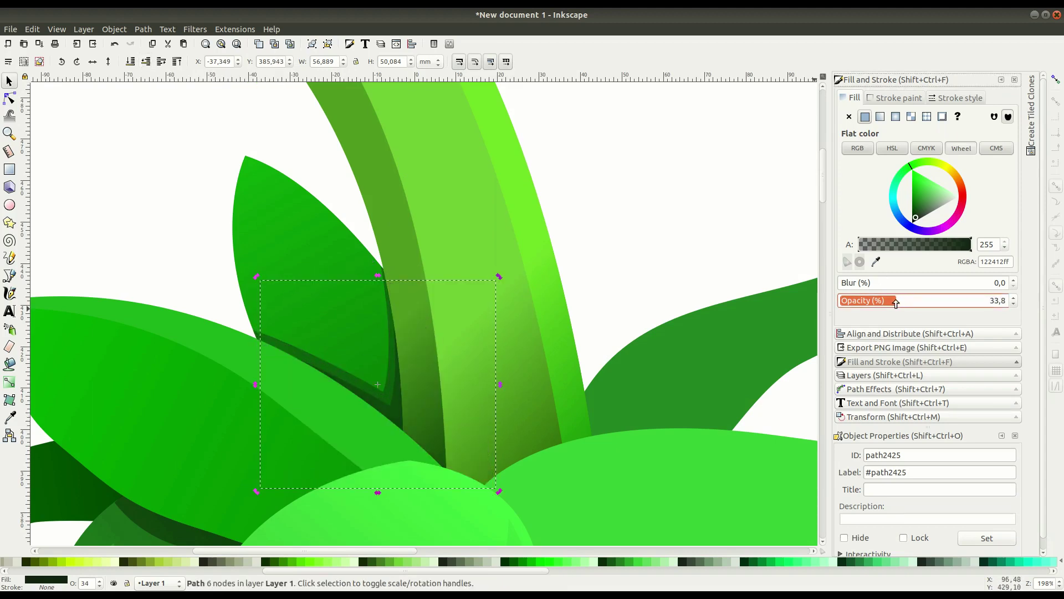
left_click(646, 242)
Step: Fade the original shadow shape further
scroll(668, 317, "down", 2)
scroll(668, 317, "up", 2)
left_click(387, 380)
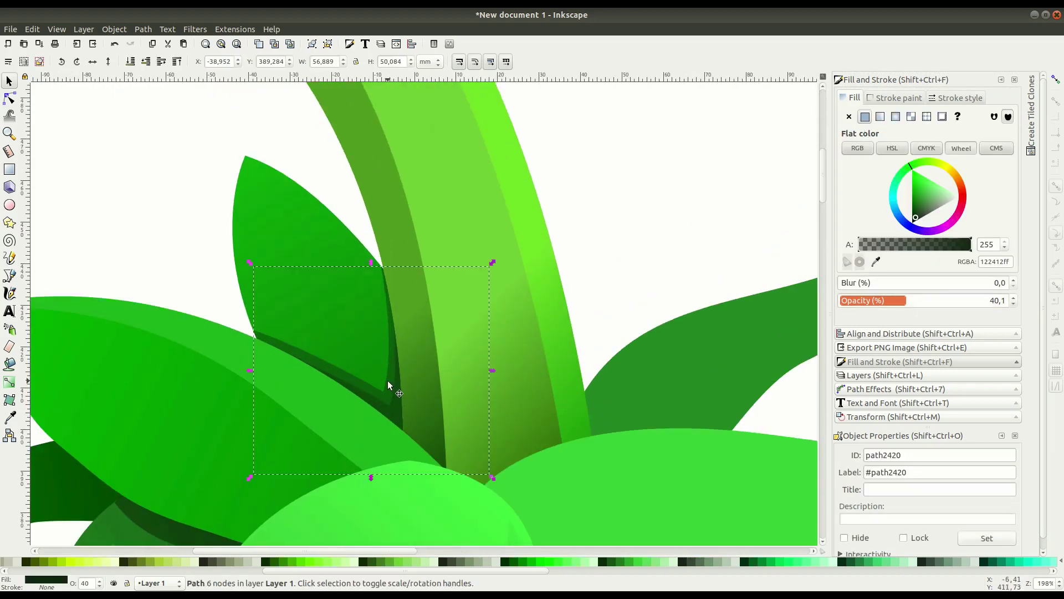
left_click(885, 300)
left_click(710, 224)
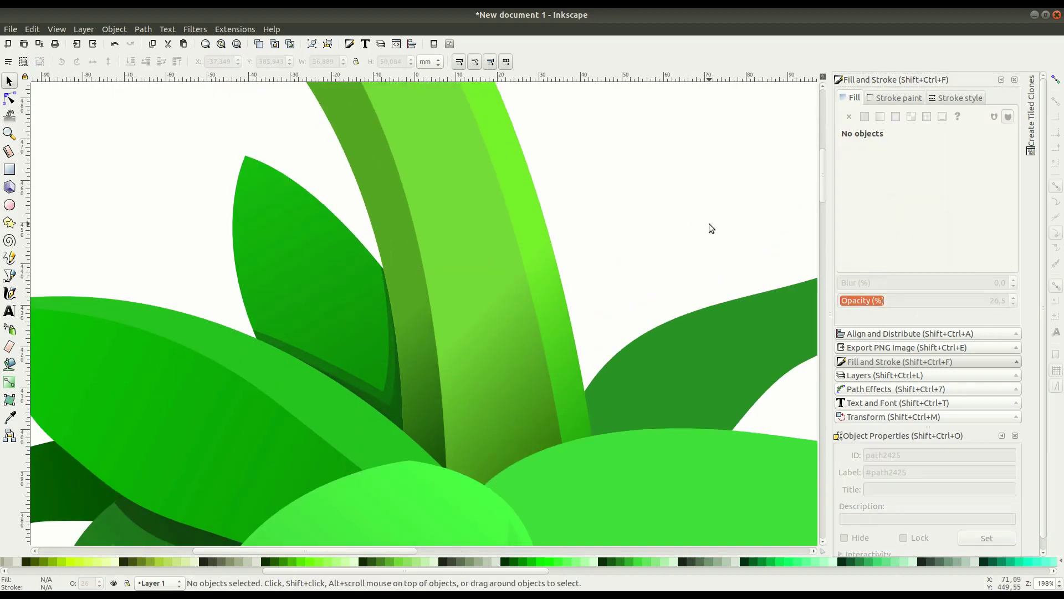
scroll(730, 272, "down", 2)
Step: Draw a closed curved shadow shape along the top edge of the bright front leaf
scroll(730, 273, "up", 1)
scroll(526, 408, "down", 2)
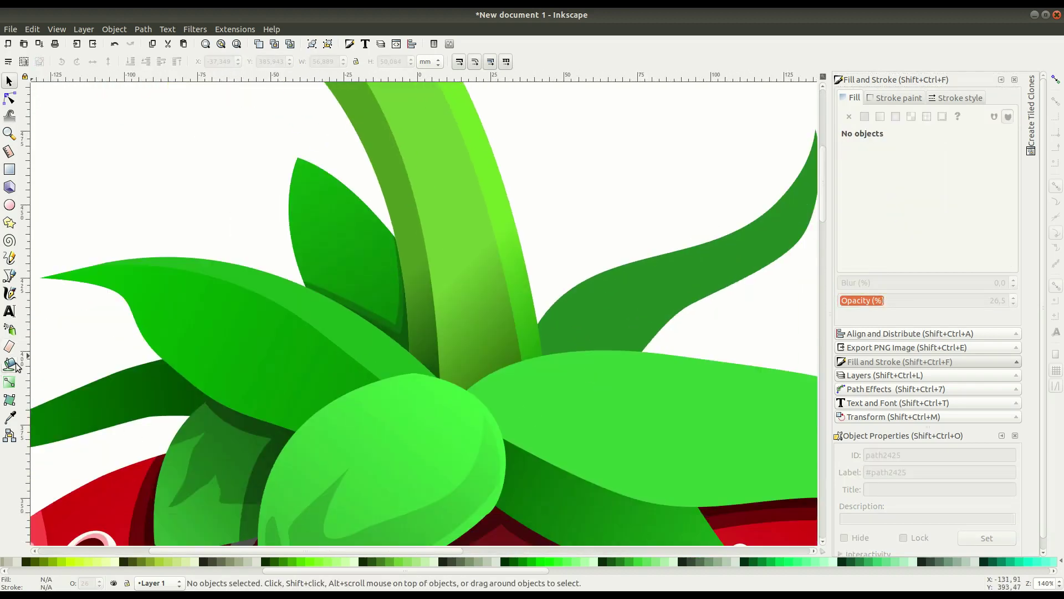
left_click(9, 275)
left_click(276, 432)
left_click_drag(380, 371, 434, 370)
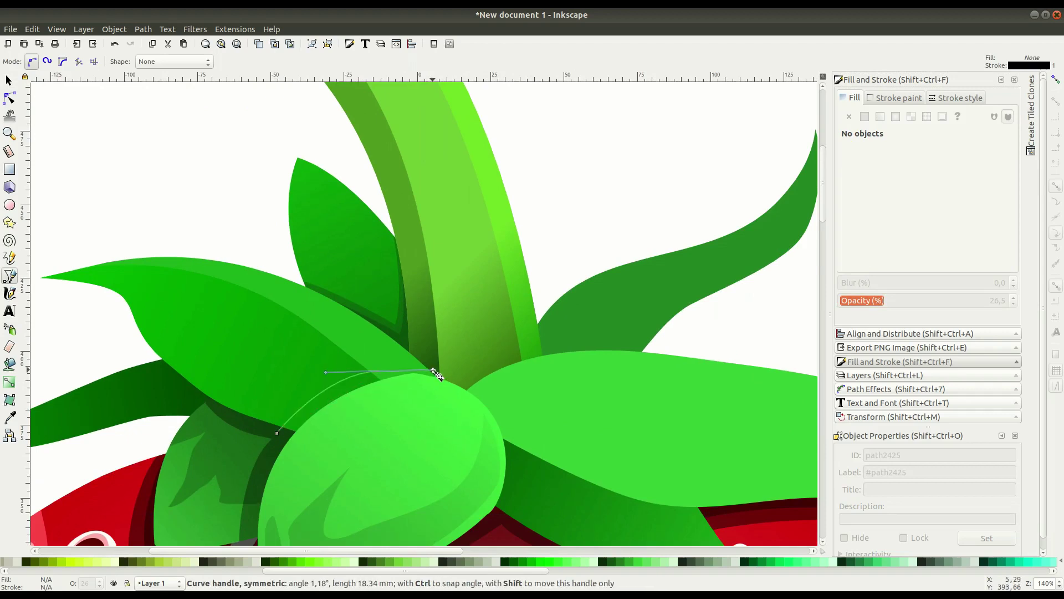
left_click(277, 432)
key("space")
Step: Remove the shadow shape's outline and give it a flat black fill
right_click(331, 399)
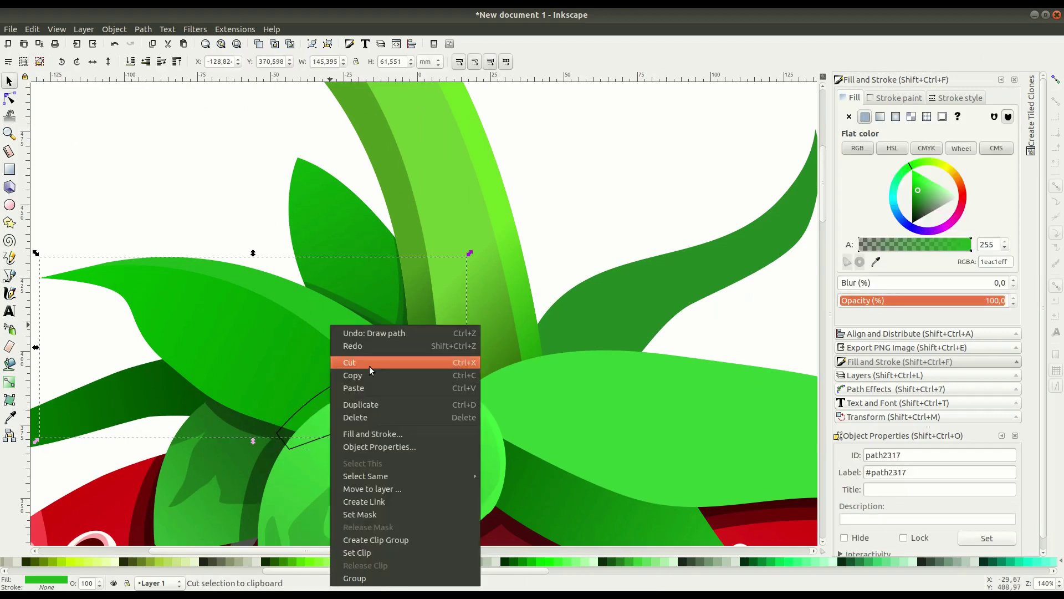
key("Escape")
left_click(114, 29)
left_click(147, 123)
left_click(898, 97)
left_click(849, 116)
left_click(854, 98)
left_click(864, 116)
Step: Drop the shadow's opacity to about 20% and lower it one step behind the leaf
left_click_drag(942, 300, 871, 301)
left_click(147, 63)
key("Escape")
left_click(339, 399, "alt")
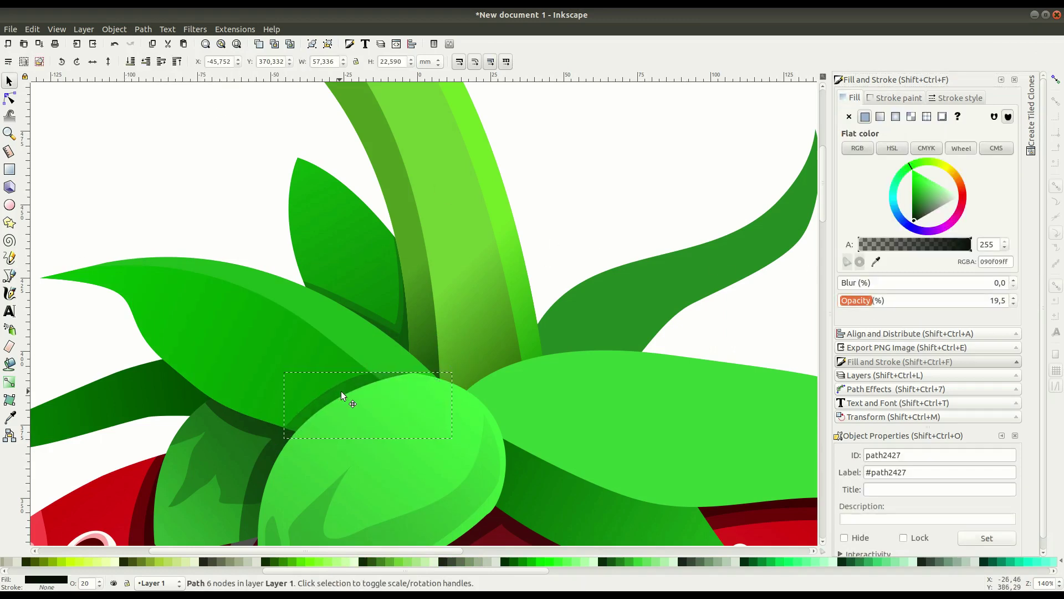
left_click(237, 216)
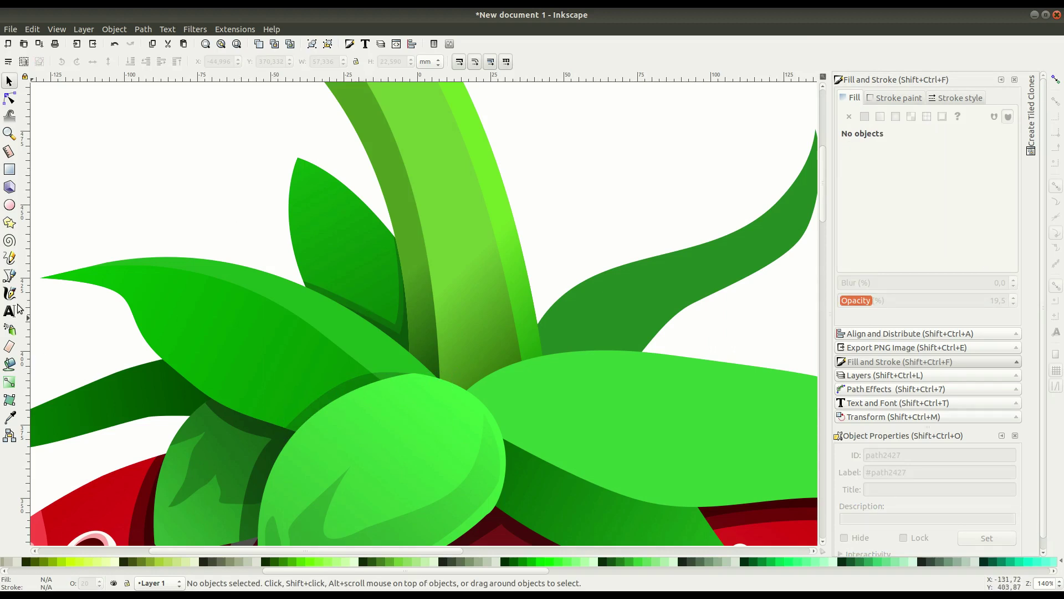
left_click(9, 275)
Step: Draw a crescent along the upper-left leaf's top edge and fill it light green
left_click(150, 260)
left_click_drag(340, 313, 424, 382)
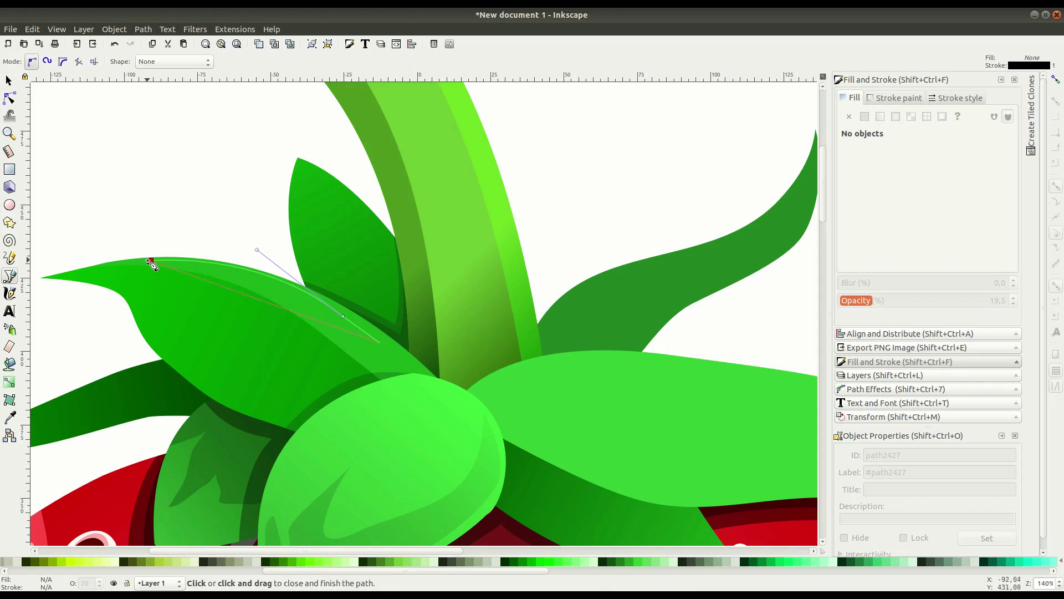
left_click_drag(30, 254, 32, 253)
left_click(864, 116)
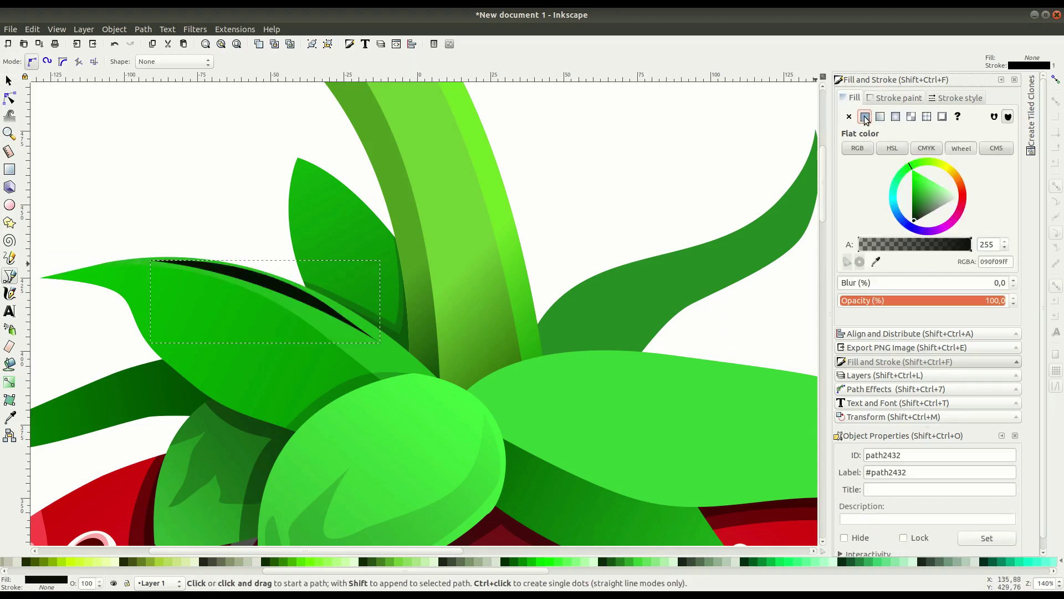
left_click(925, 177)
Step: Reshape the crescent's curve and nudge it into place on the leaf
key("n")
left_click_drag(259, 245, 279, 268)
left_click(252, 223)
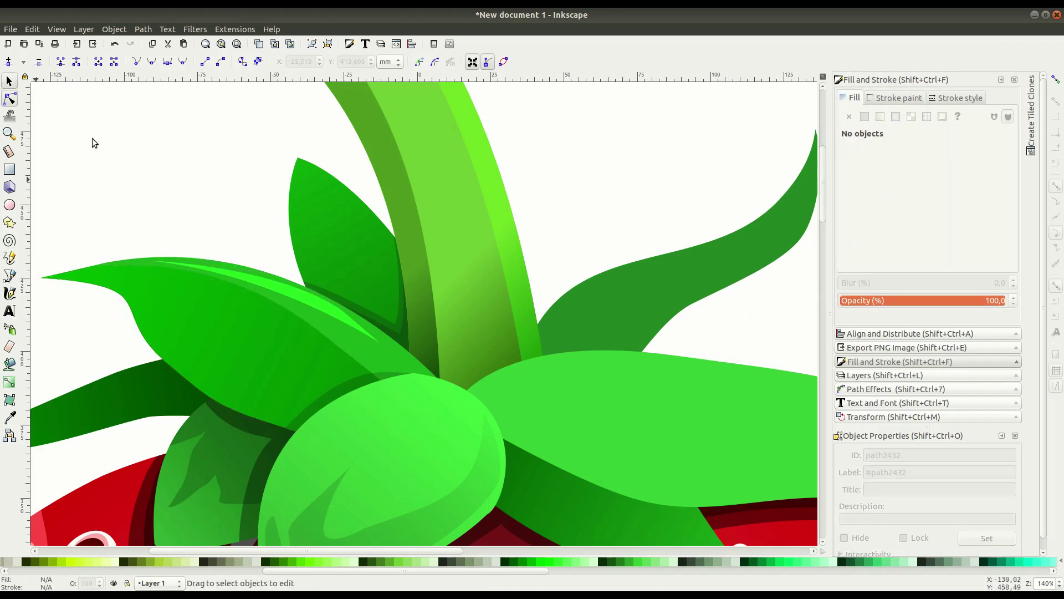
key("s")
left_click(321, 305)
left_click_drag(316, 301, 321, 305)
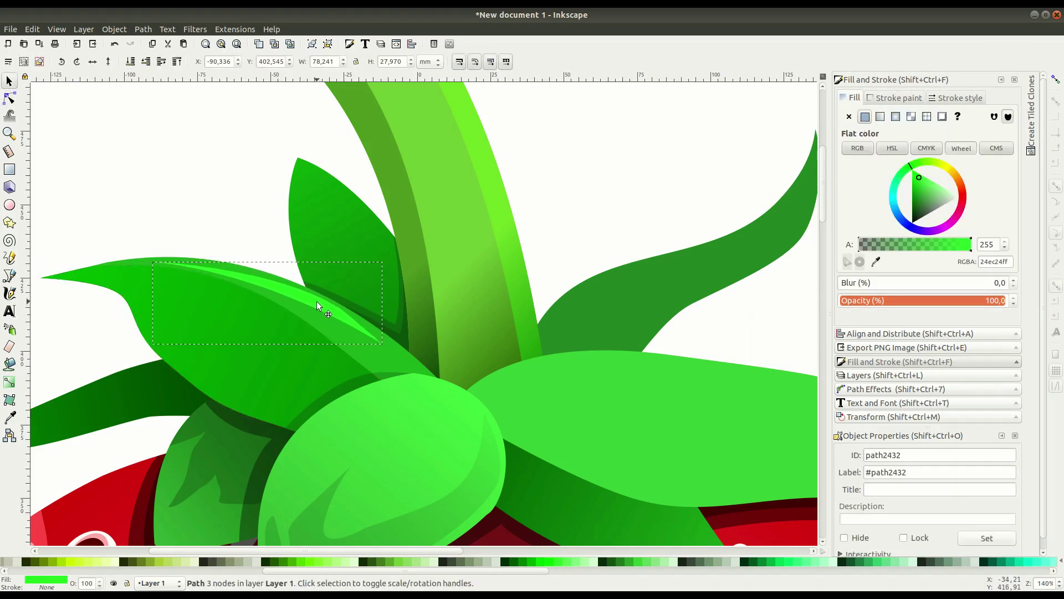
key("n")
left_click_drag(279, 269, 288, 267)
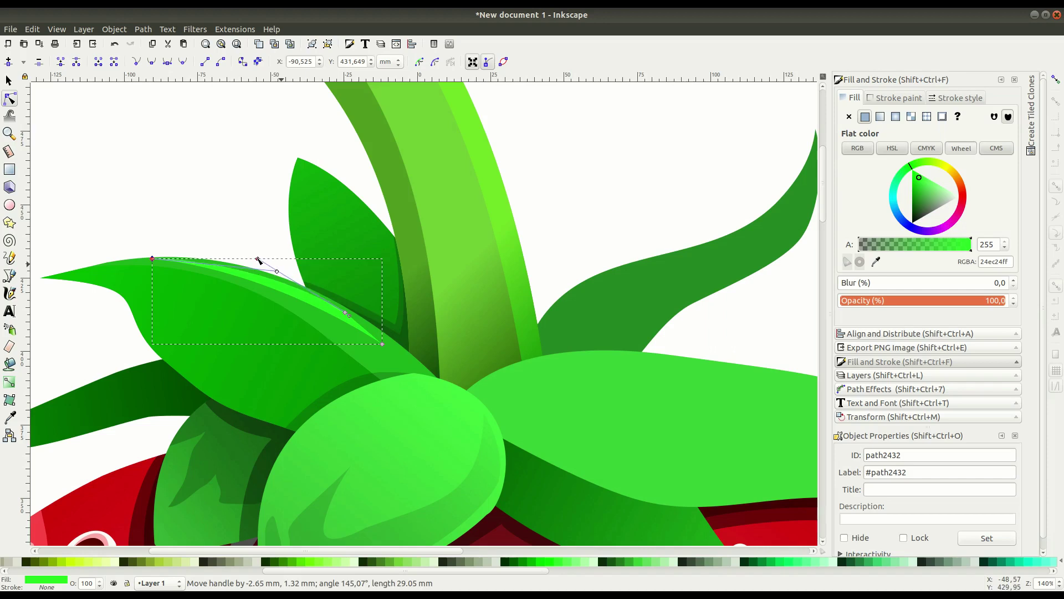
left_click(227, 229)
Step: Fade the crescent highlight with a linear gradient running along the leaf
key("g")
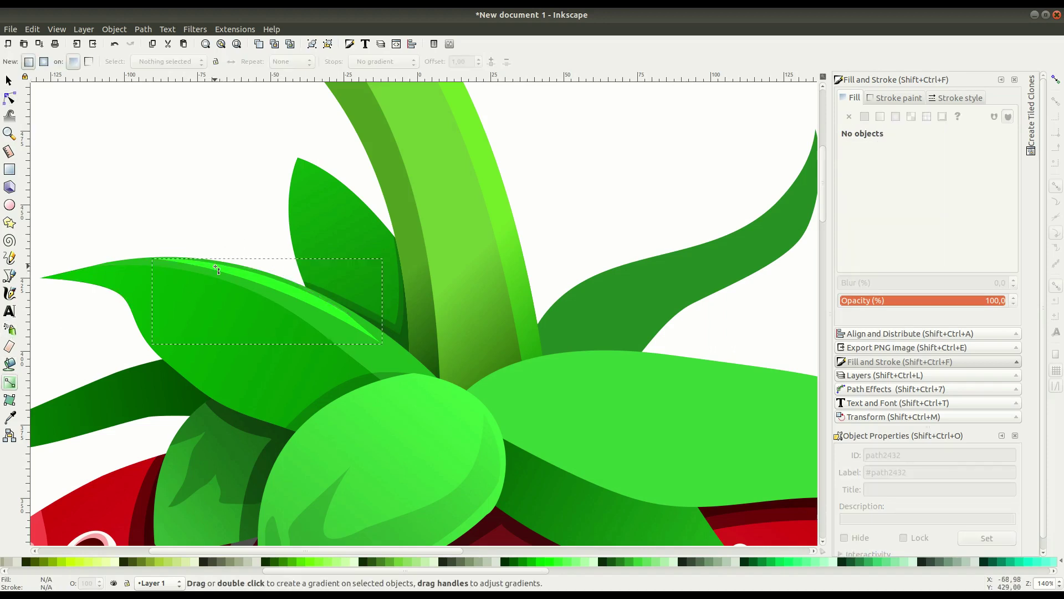
left_click(191, 263)
left_click_drag(191, 261, 299, 291)
key("s")
key("Escape")
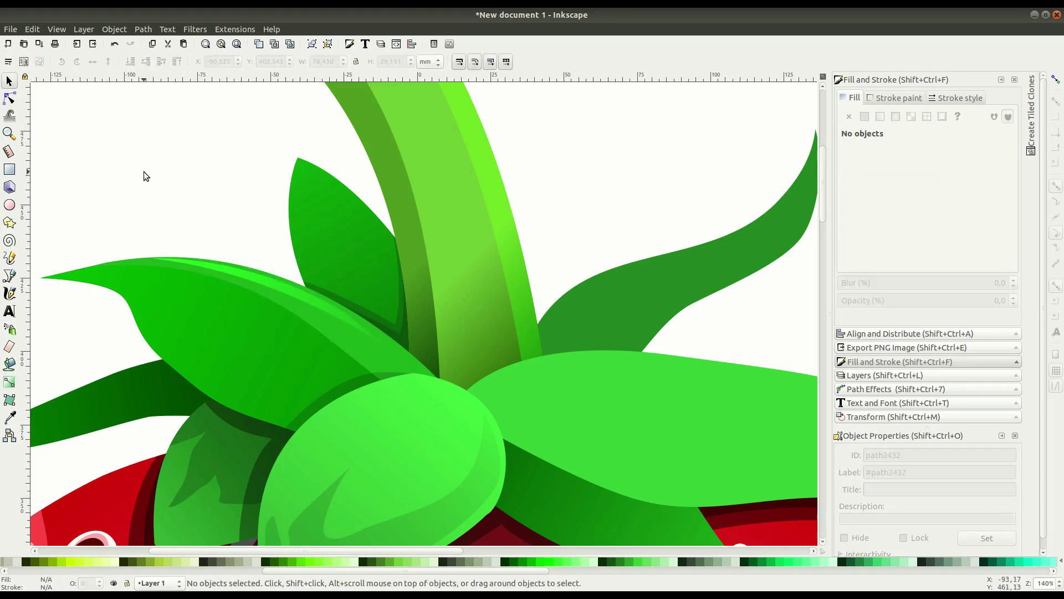
scroll(443, 400, "down", 1)
scroll(417, 431, "down", 1)
scroll(418, 433, "down", 1)
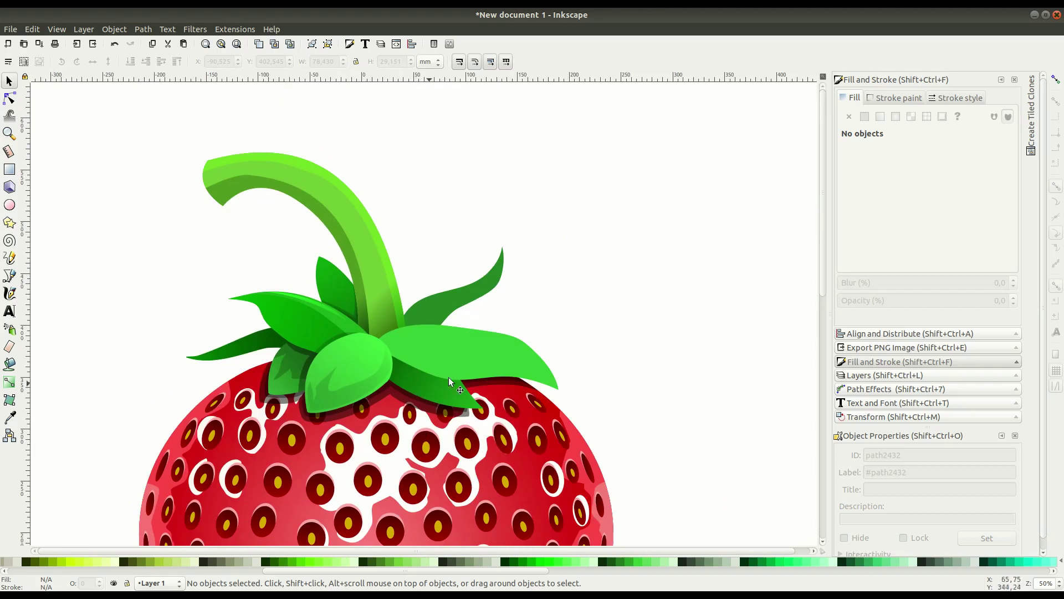
Step: Draw a curved line through the upper-right leaf from base to past its tip
scroll(449, 381, "up", 3)
key("b")
left_click(316, 374)
left_click_drag(385, 311, 421, 309)
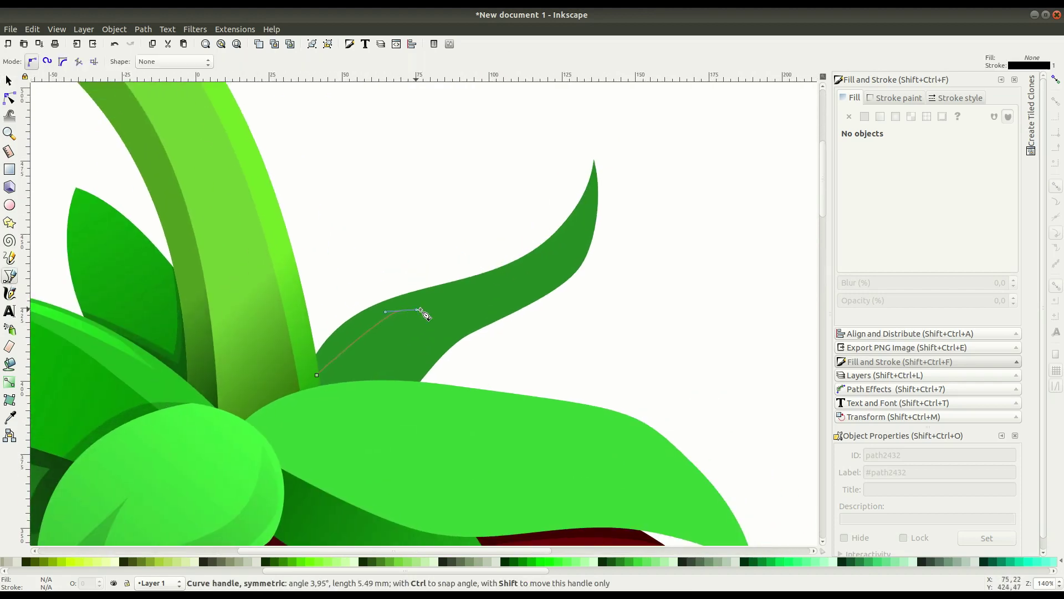
left_click_drag(548, 263, 585, 214)
left_click(586, 116)
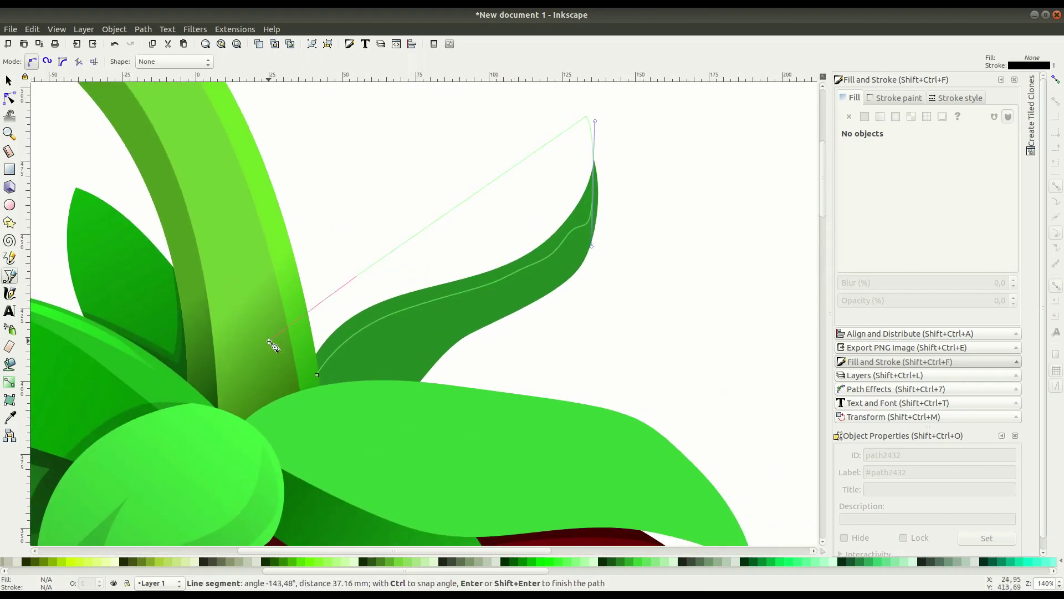
Step: Split the leaf along the line with Path > Division and delete the stray tip node
left_click(270, 340)
left_click(316, 375)
key("s")
left_click(449, 279)
left_click(143, 29)
left_click(166, 121)
left_click(10, 99)
left_click(566, 238)
key("Delete")
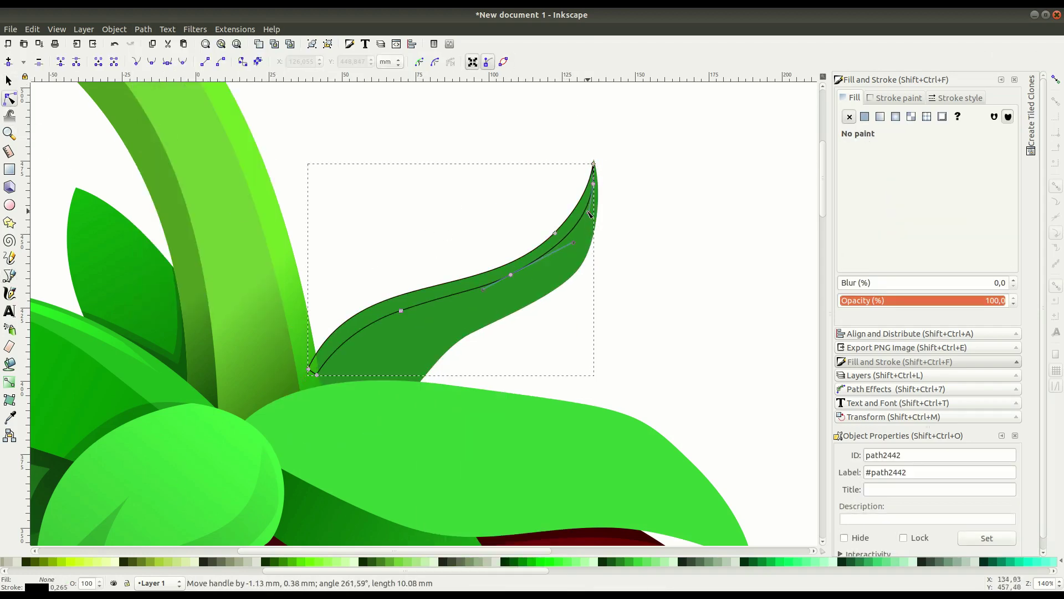
Step: Fill the leaf's upper half lighter green with a linear gradient
left_click(8, 81)
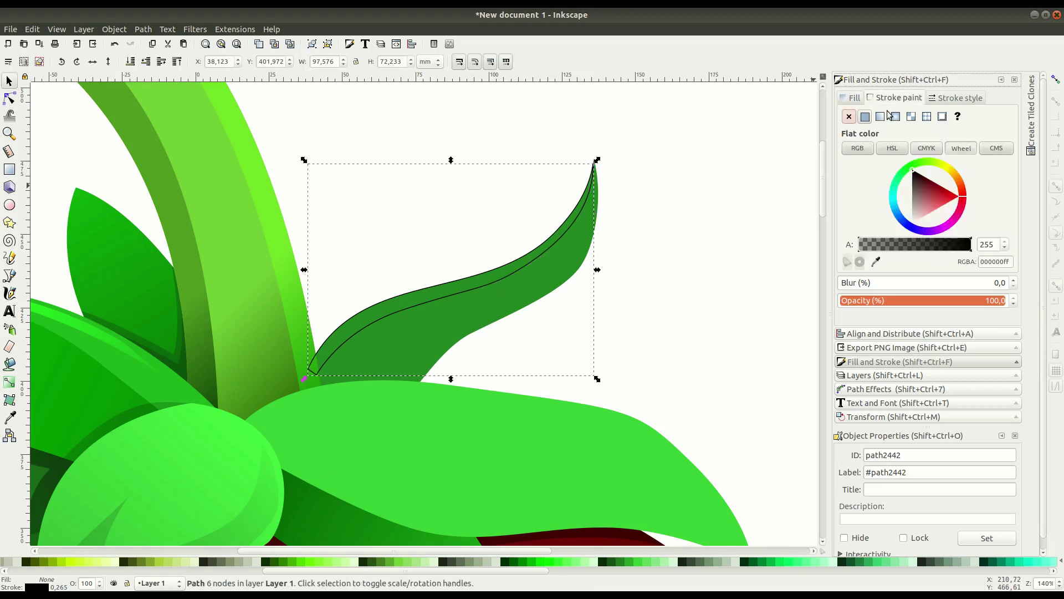
left_click(918, 191)
key("g")
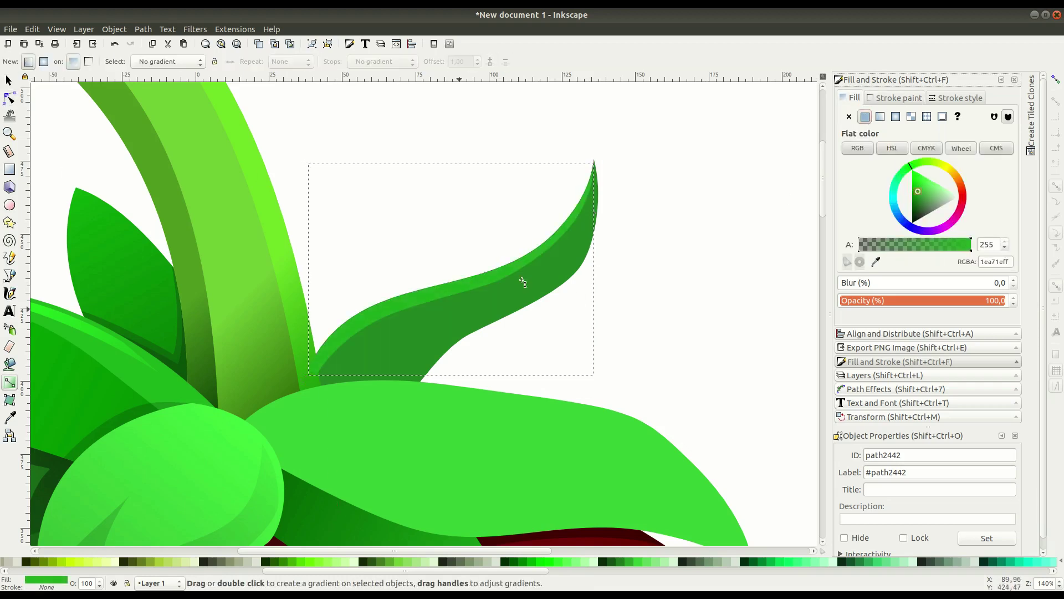
double_click(339, 341)
left_click(9, 81)
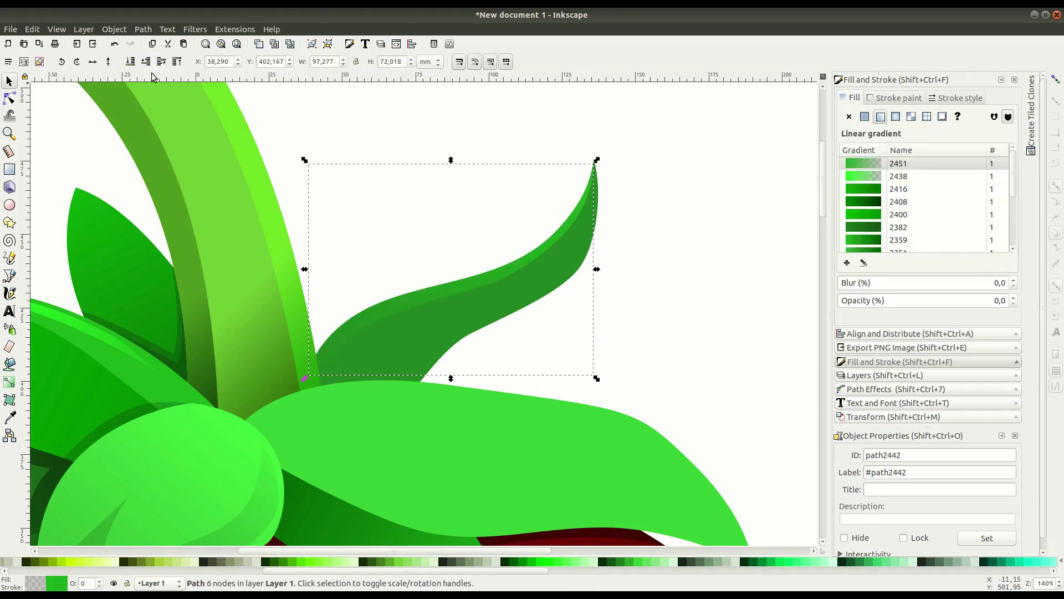
left_click(429, 194)
key("minus")
key("minus")
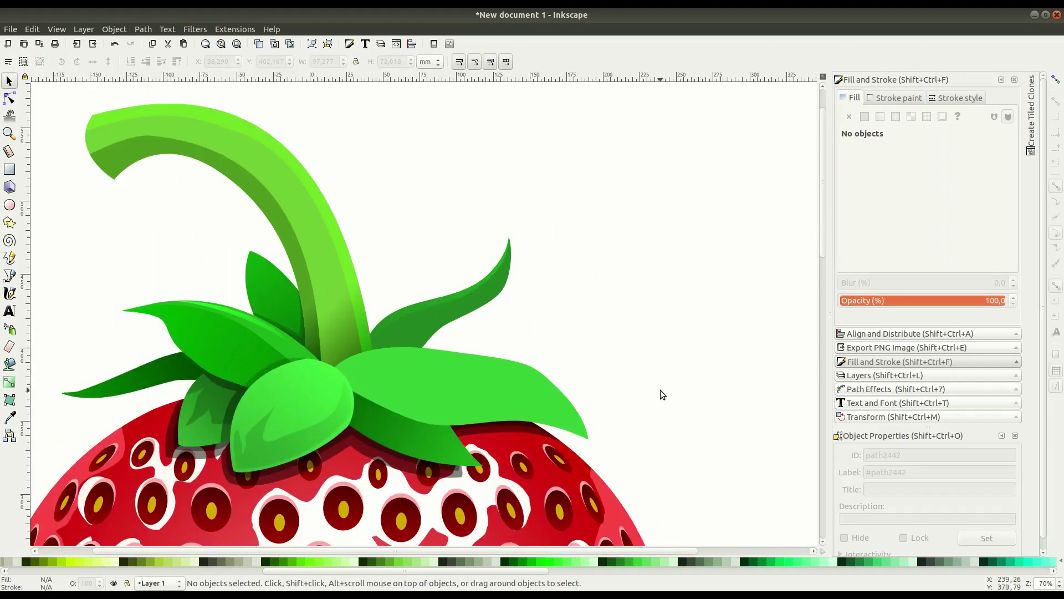
key("plus")
key("plus")
Step: Give the leaf's lower part a diagonal gradient ending in opaque dark green
left_click(9, 383)
left_click(576, 260)
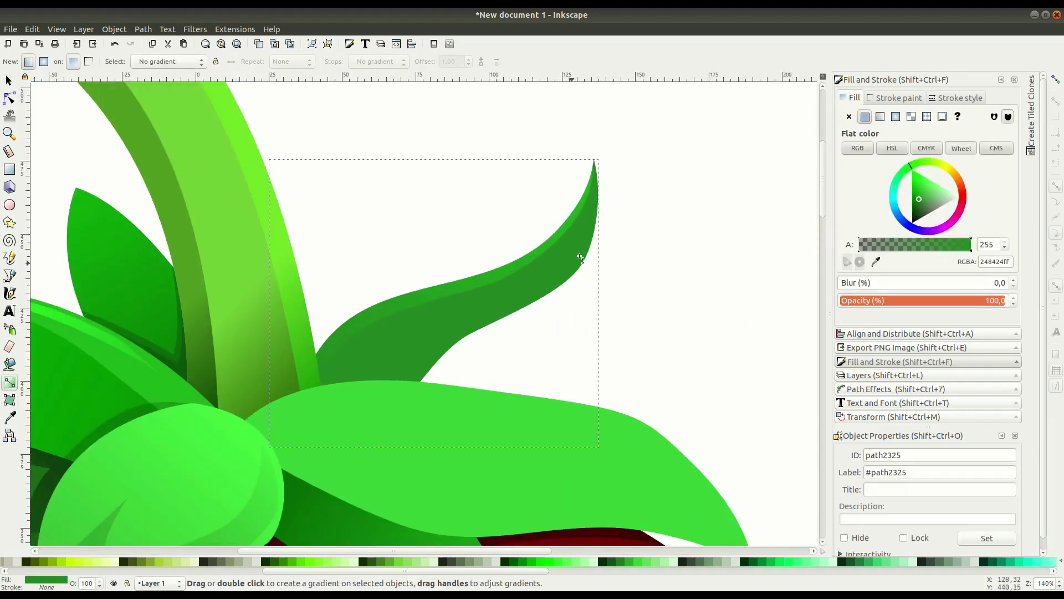
left_click_drag(587, 223, 313, 416)
left_click(313, 415)
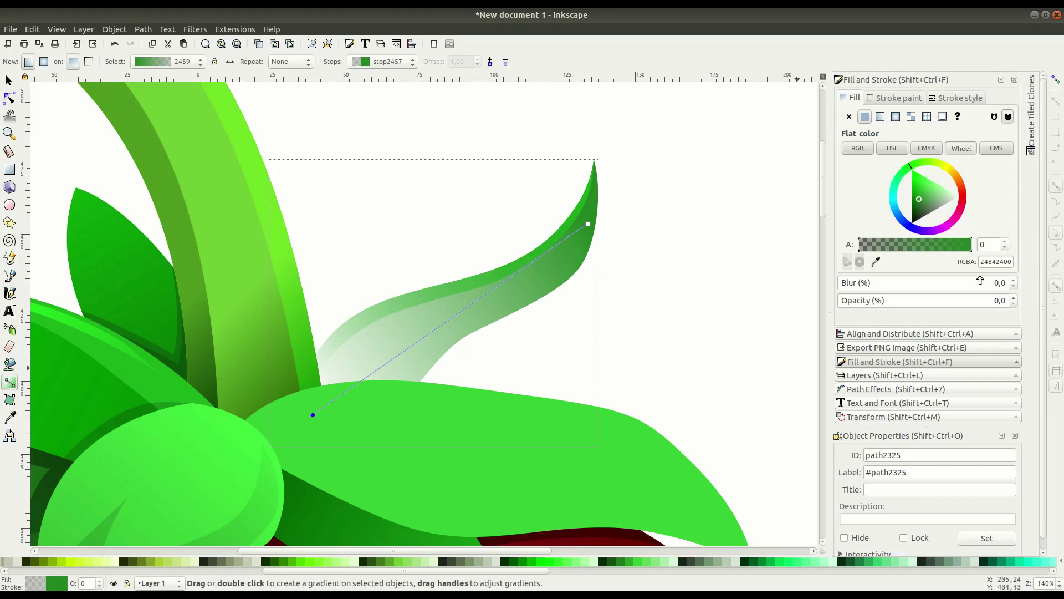
left_click(272, 561)
left_click(265, 561)
key("s")
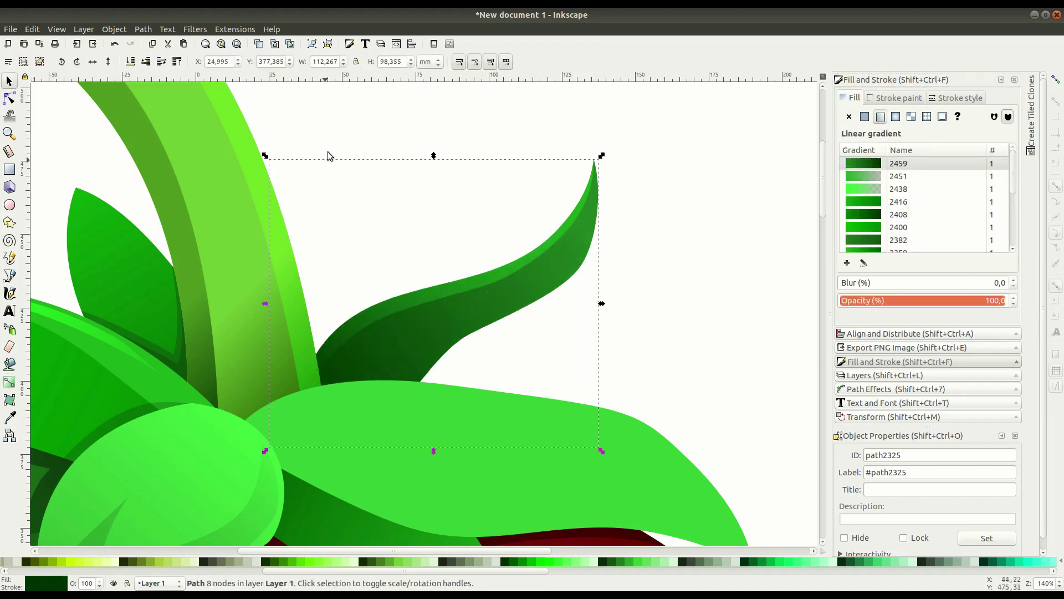
key("Escape")
key("minus")
key("minus")
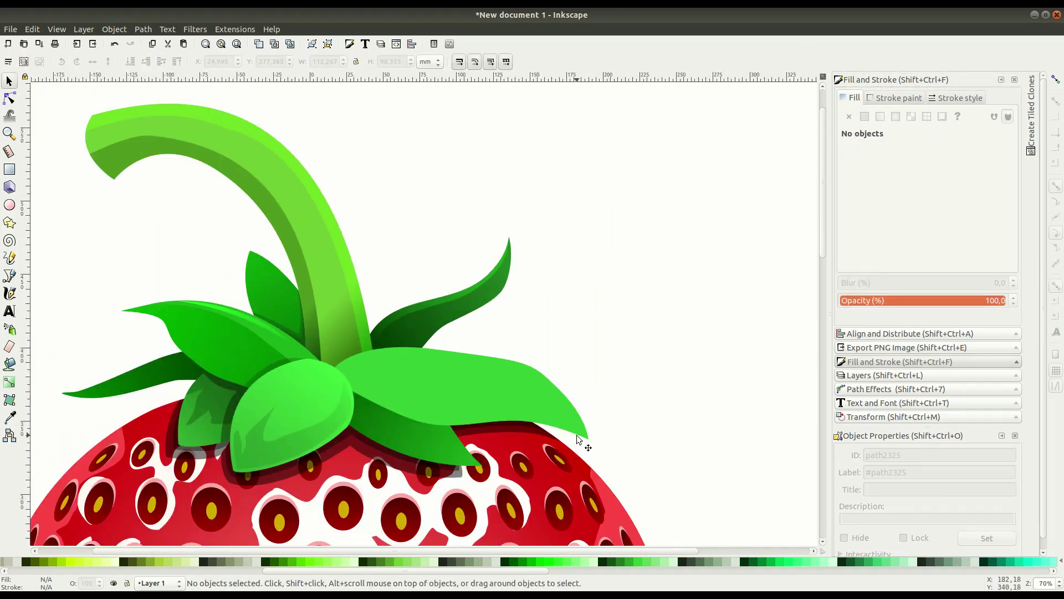
scroll(455, 475, "up", 1)
Step: Draw a closed shape over the lower dark leaf and intersect it with that leaf
key("b")
left_click(286, 339)
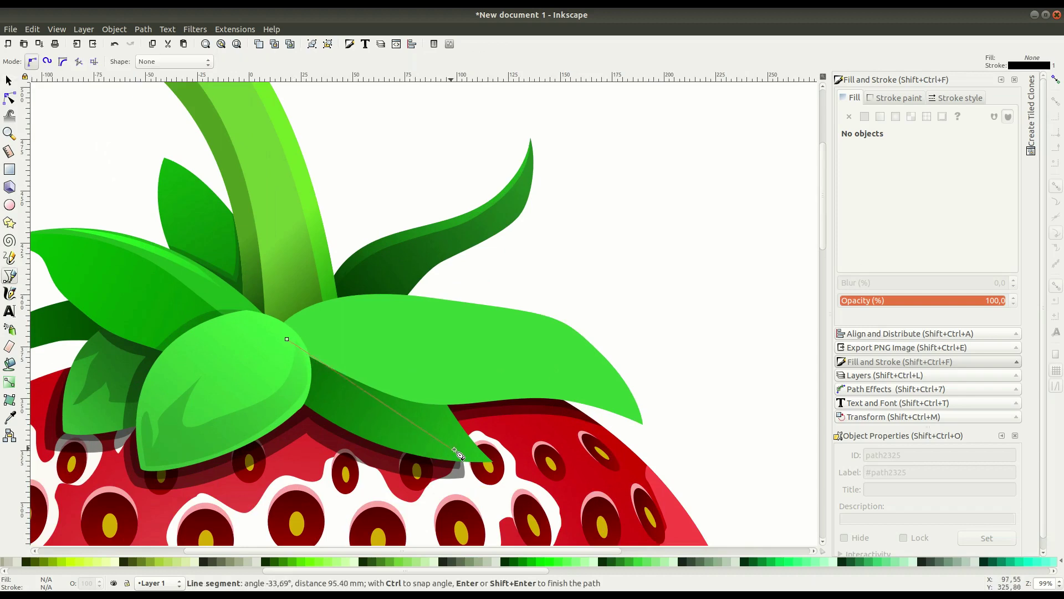
left_click_drag(526, 487, 546, 496)
left_click(315, 506)
left_click(243, 396)
left_click(287, 339)
key("s")
left_click(352, 374)
left_click(327, 482, "shift")
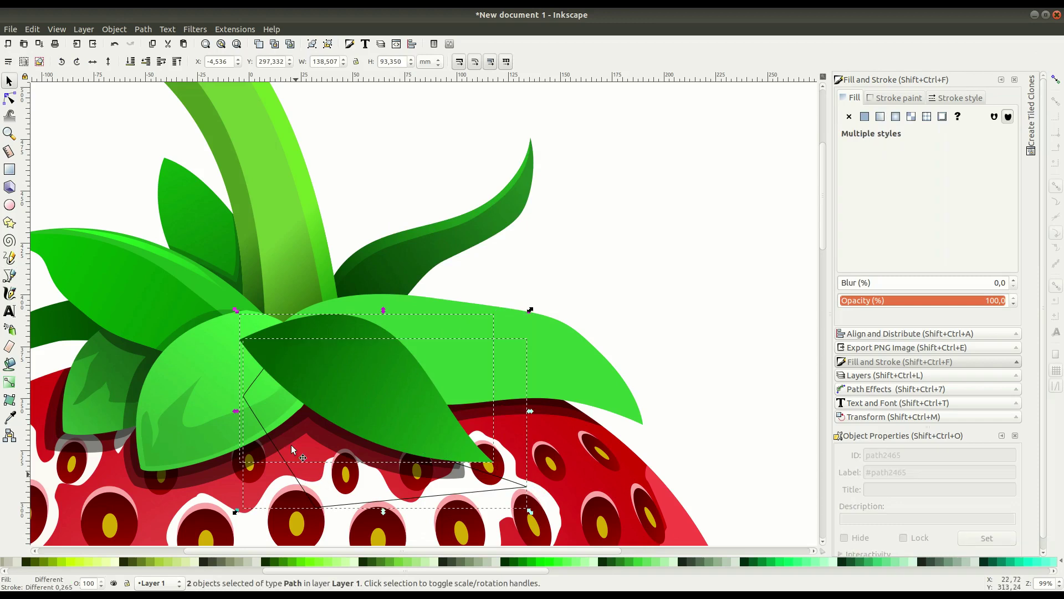
left_click(143, 28)
left_click(190, 163)
left_click(865, 116)
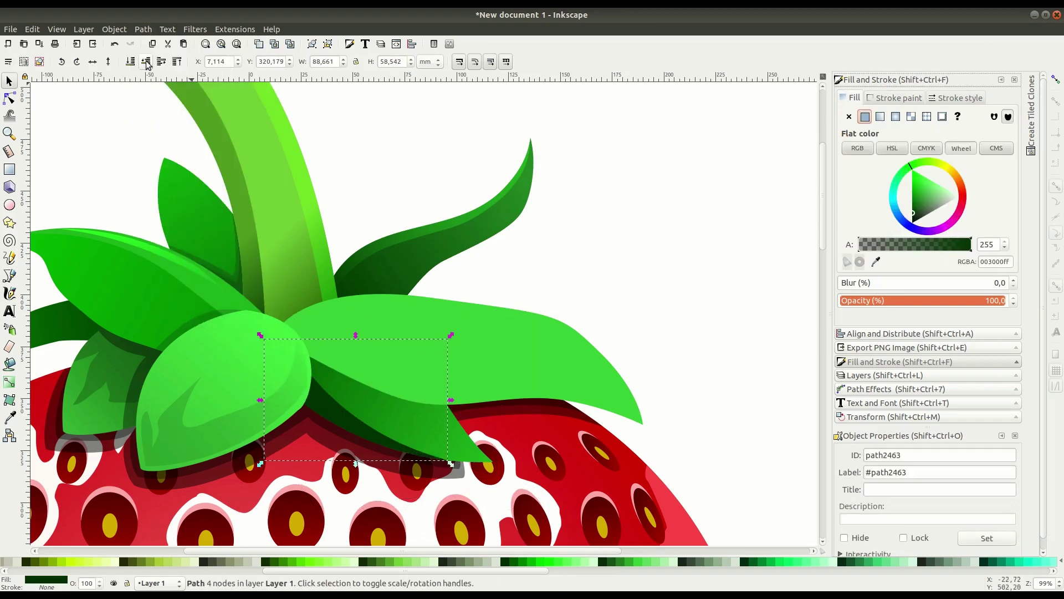
left_click(660, 276)
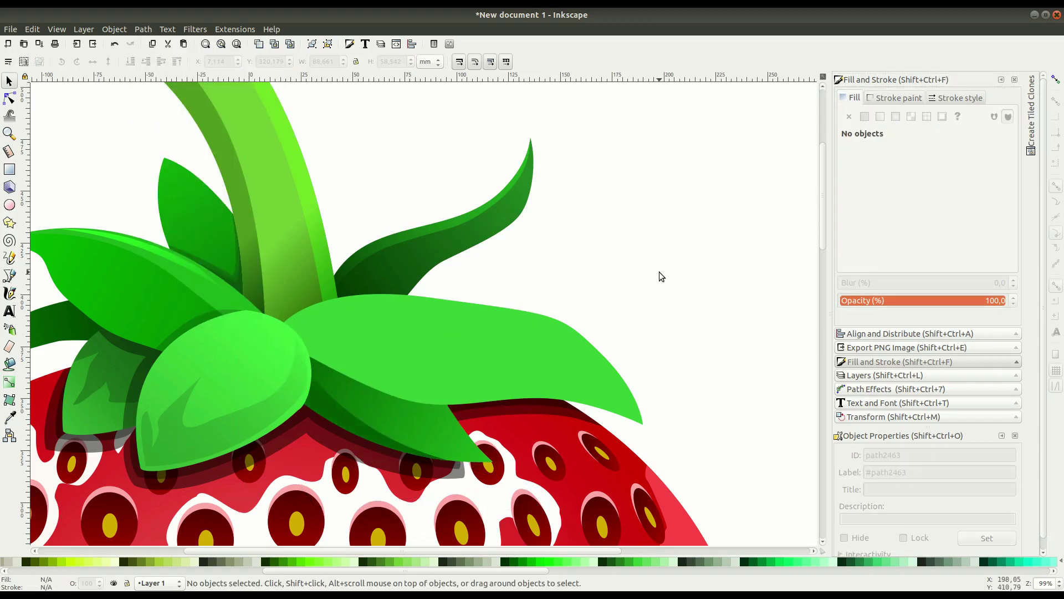
scroll(384, 464, "up", 2, "ctrl")
Step: Draw a closed shadow shape curving under the bright leaf's lower edge
key("b")
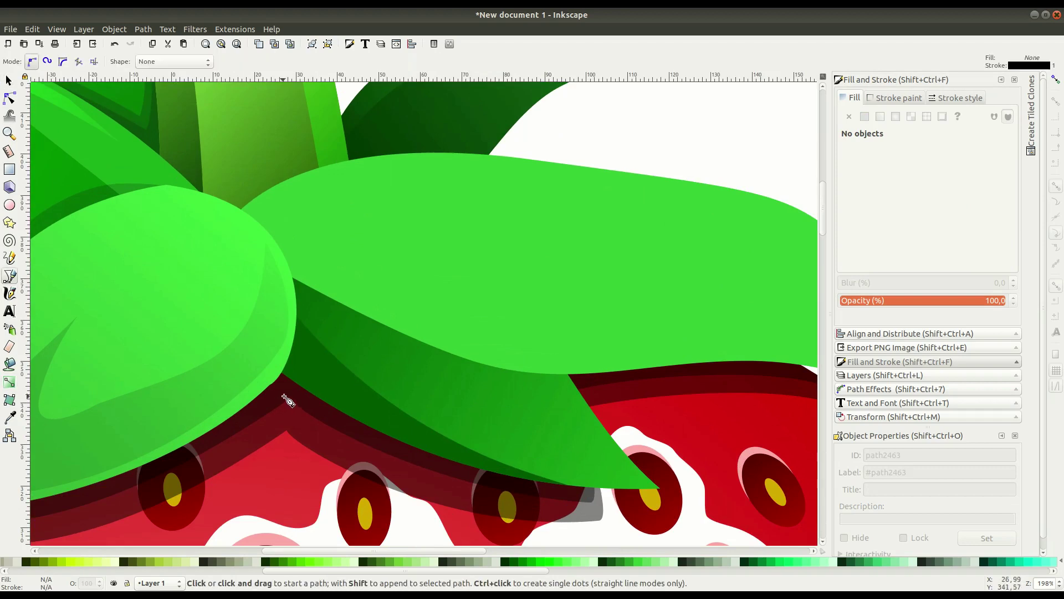
left_click(286, 390)
left_click_drag(314, 319, 316, 309)
mouse_move(576, 379)
left_mouse_down()
mouse_move(707, 368)
mouse_move(599, 380)
left_mouse_up()
left_click(493, 215)
left_click(295, 218)
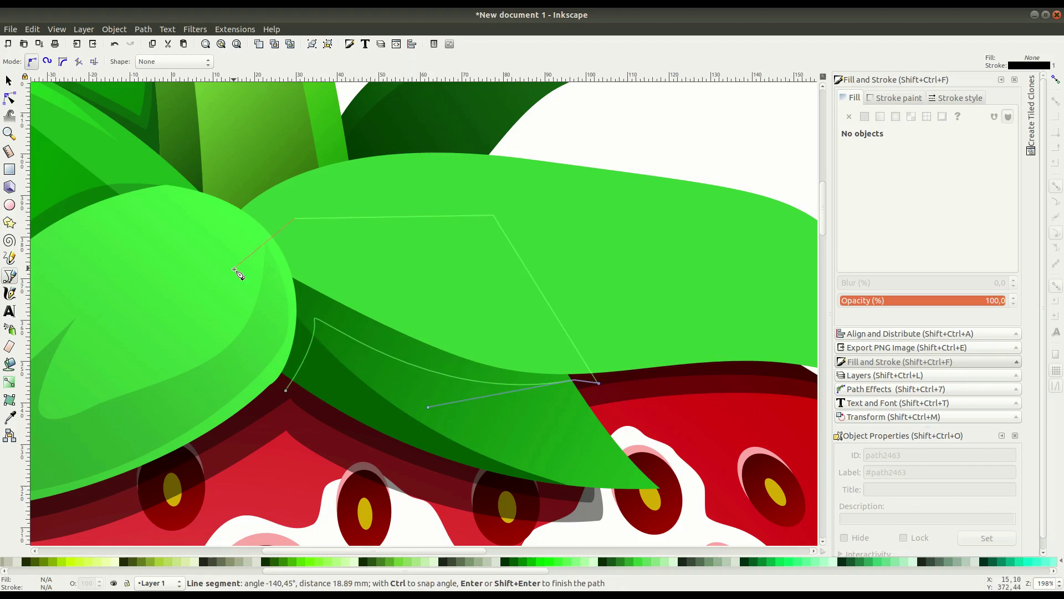
left_click(234, 268)
left_click(285, 391)
Step: Give the shadow shape no outline and a flat near-black green fill
left_click(895, 97)
left_click(849, 116)
left_click(852, 98)
left_click(865, 116)
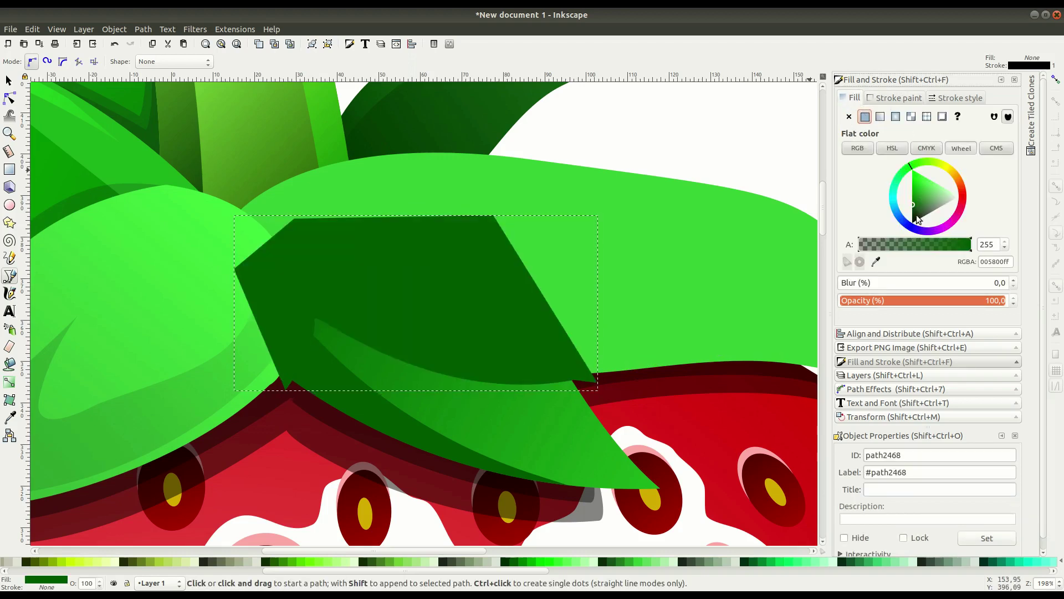
left_click(915, 216)
Step: Restack the dark shape, trim it to the leaf edge, and lower it behind the light leaf
left_click(8, 81)
left_click(130, 62)
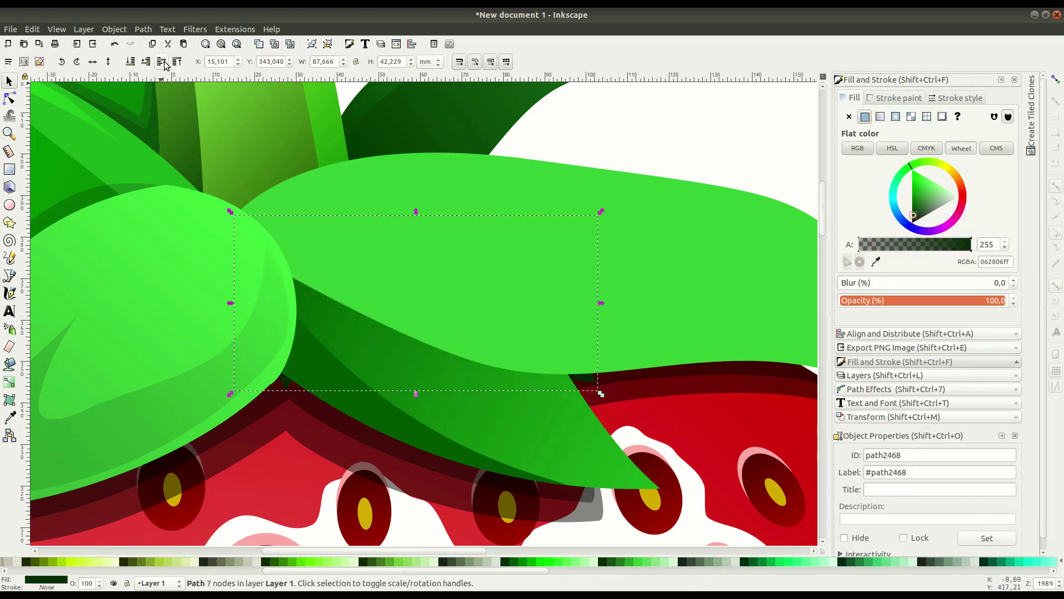
left_click(163, 62)
left_click(553, 261, "shift")
left_click(114, 29)
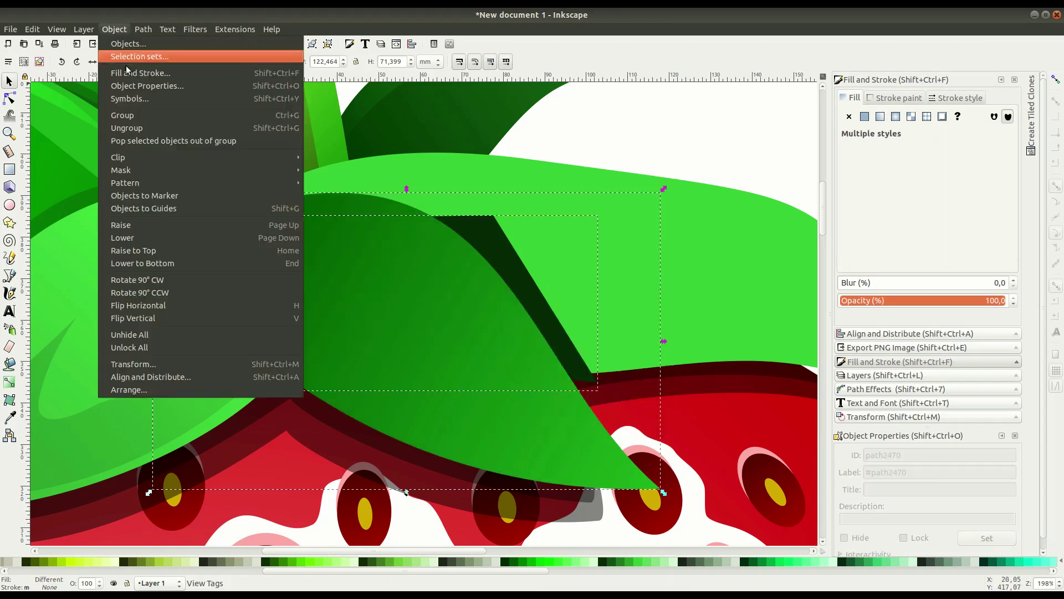
left_click(160, 108)
left_click(145, 61)
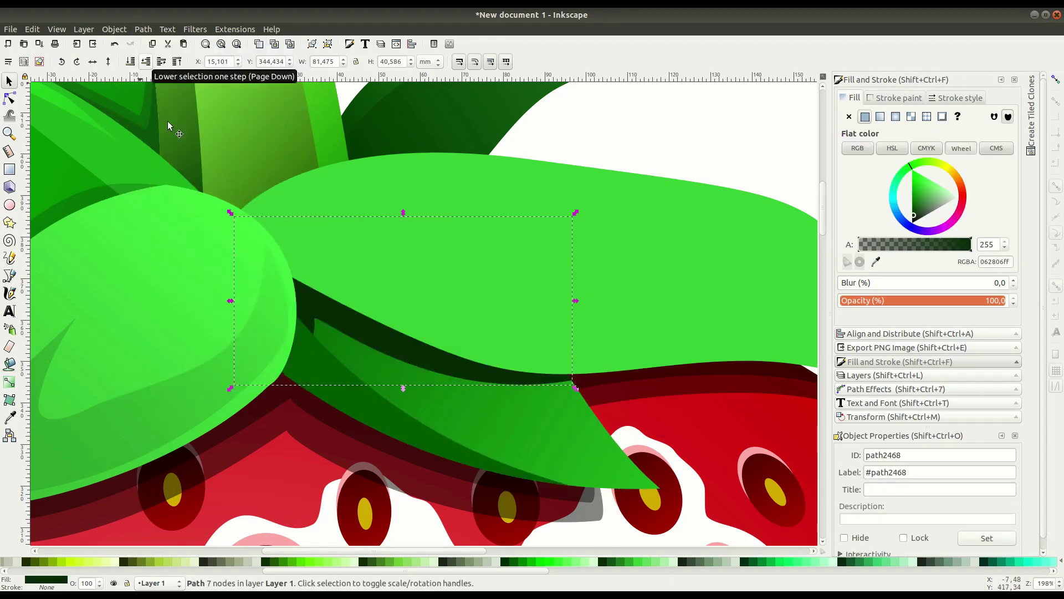
Step: Pick the hidden shadow, set it near-black and drop its opacity to about 24%
left_click(319, 367)
left_click(146, 63)
key("Tab")
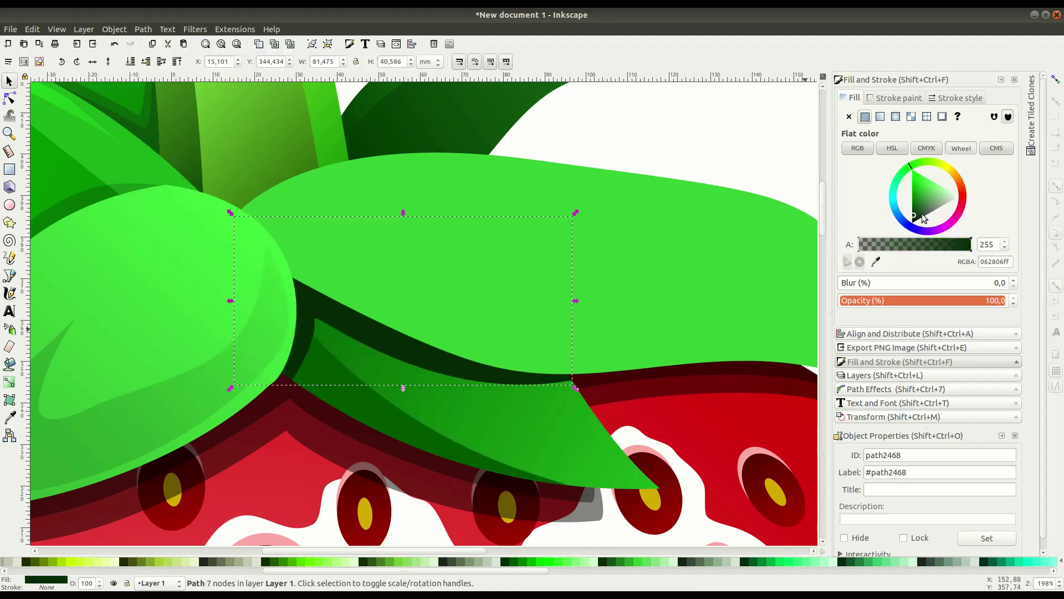
left_click_drag(923, 218, 914, 220)
left_click_drag(925, 300, 899, 302)
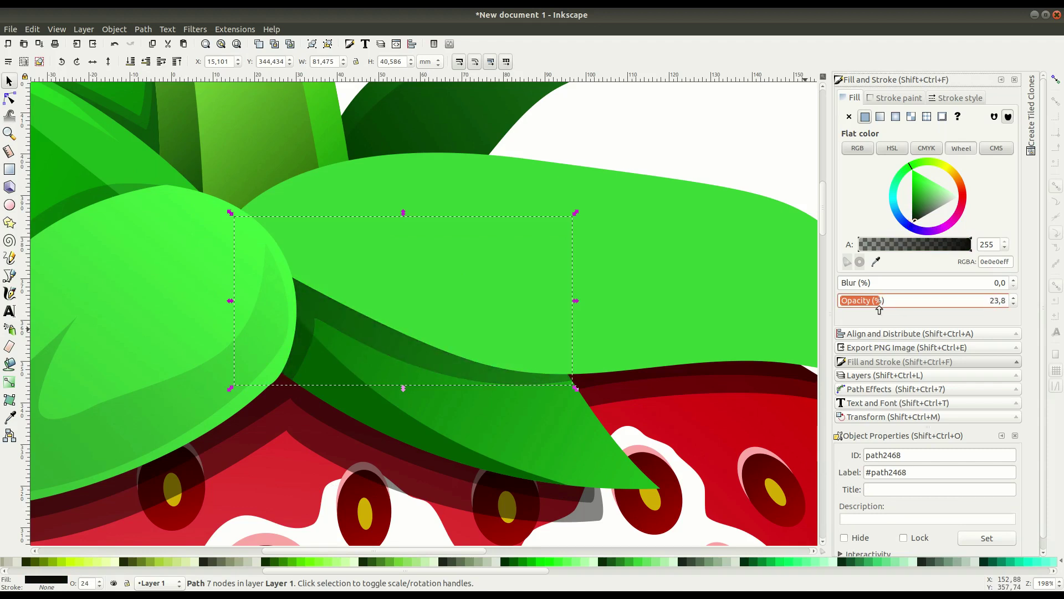
left_click(577, 142)
scroll(620, 414, "down", 5)
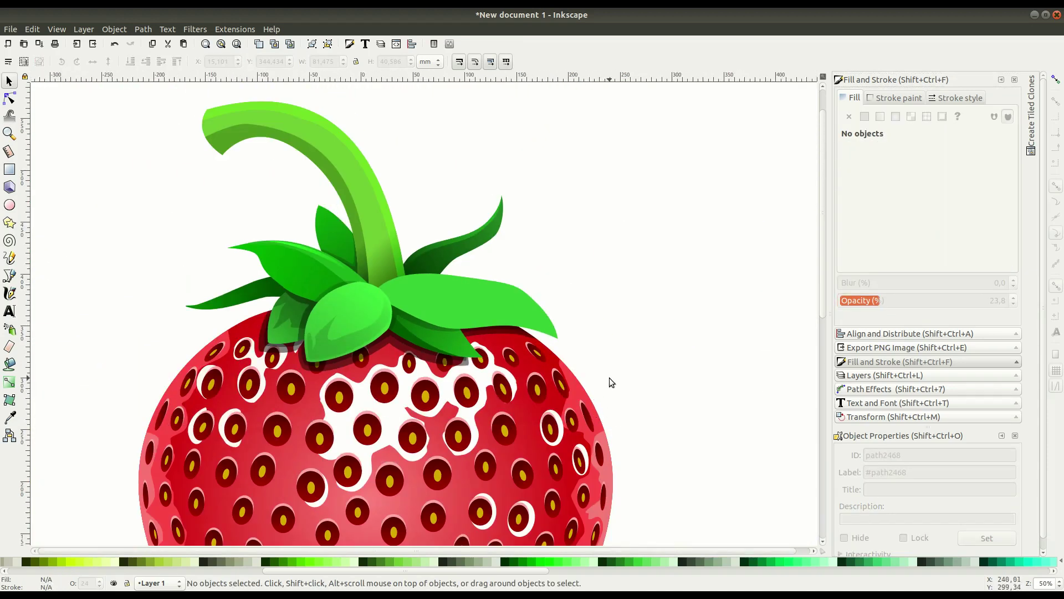
Step: Draw a closed Bezier outline over the lower half of the big right leaf
scroll(610, 377, "up", 1)
scroll(537, 386, "up", 1)
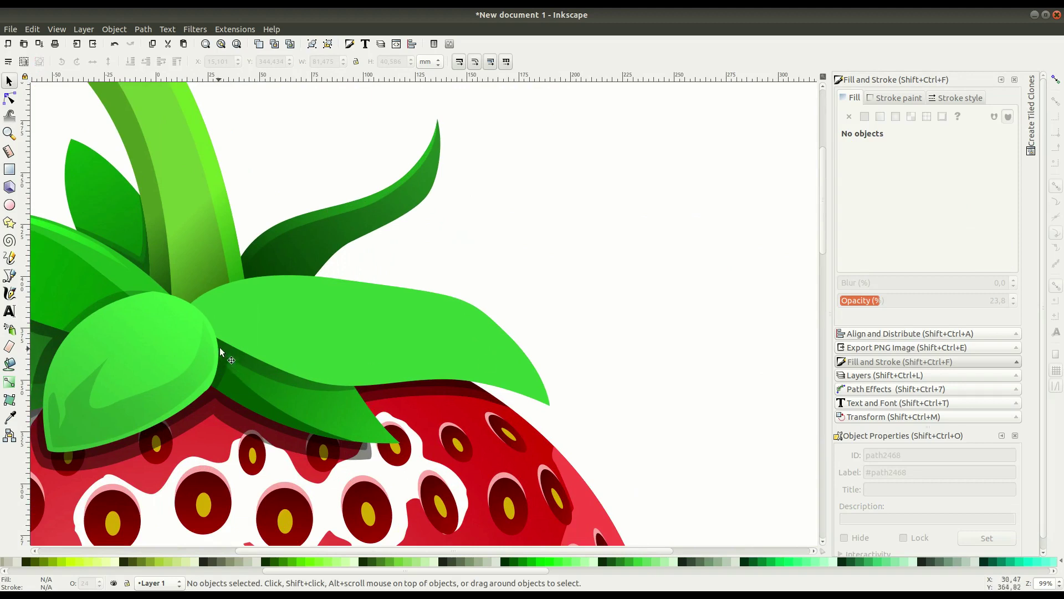
scroll(221, 352, "left", 2)
left_click(9, 275)
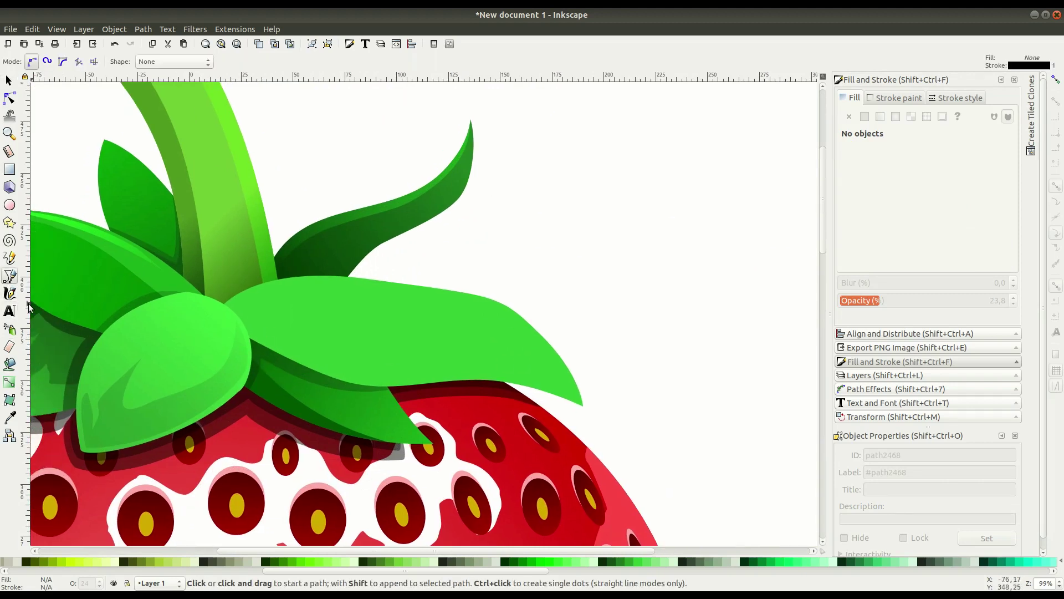
left_click(222, 304)
mouse_move(326, 349)
left_mouse_down()
mouse_move(431, 349)
mouse_move(547, 375)
left_mouse_up()
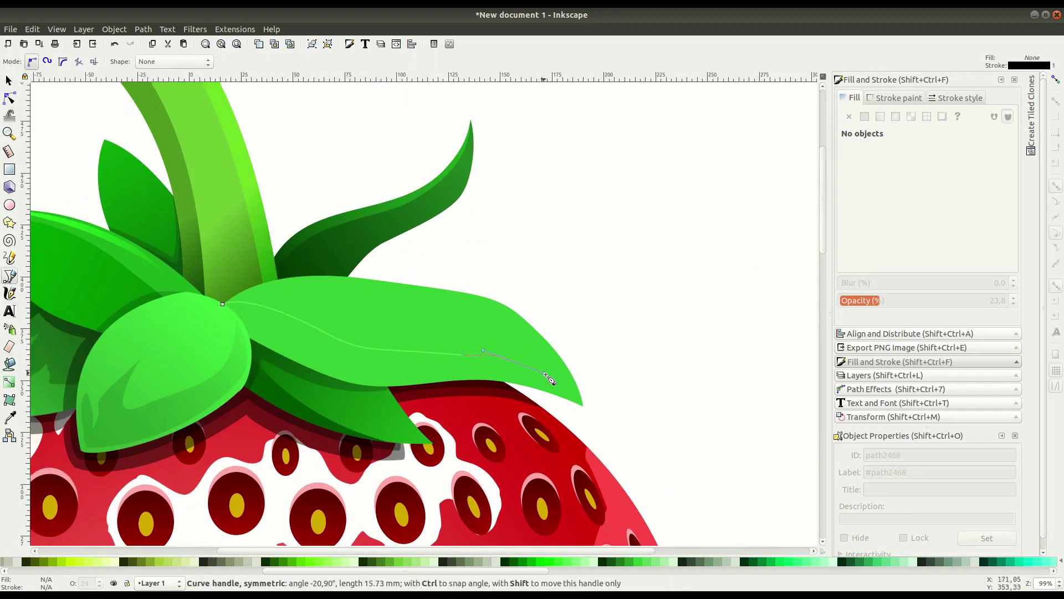
left_click_drag(589, 417, 589, 418)
left_click(602, 425)
left_click(253, 459)
left_click(198, 335)
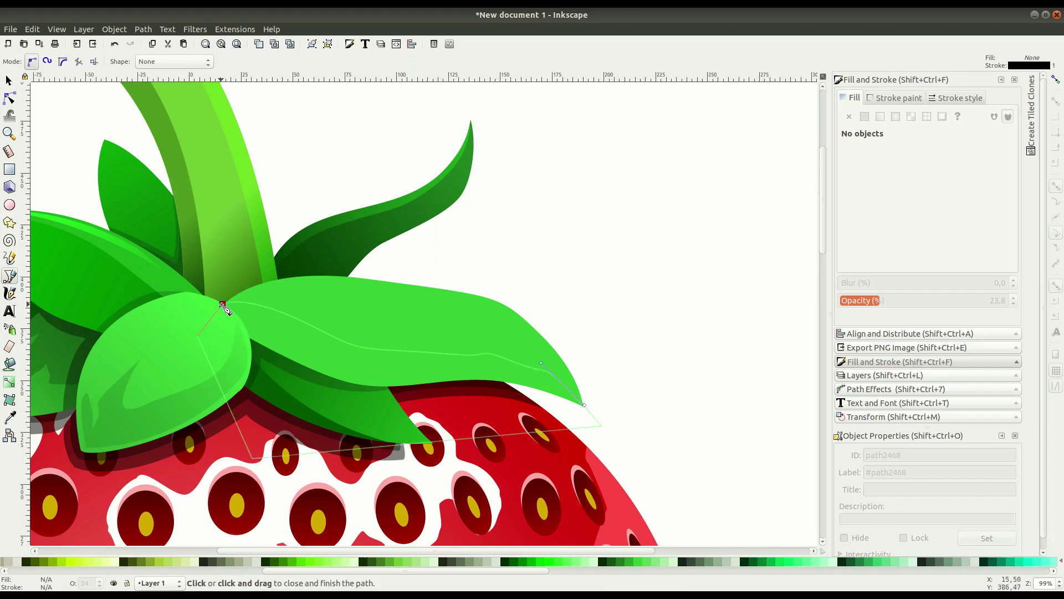
left_click(222, 304)
Step: Intersect the outline with the big leaf and give it a flat dark green fill
key("s")
left_click(499, 343)
left_click(601, 426, "shift")
left_click(143, 29)
left_click(177, 112)
left_click(865, 116)
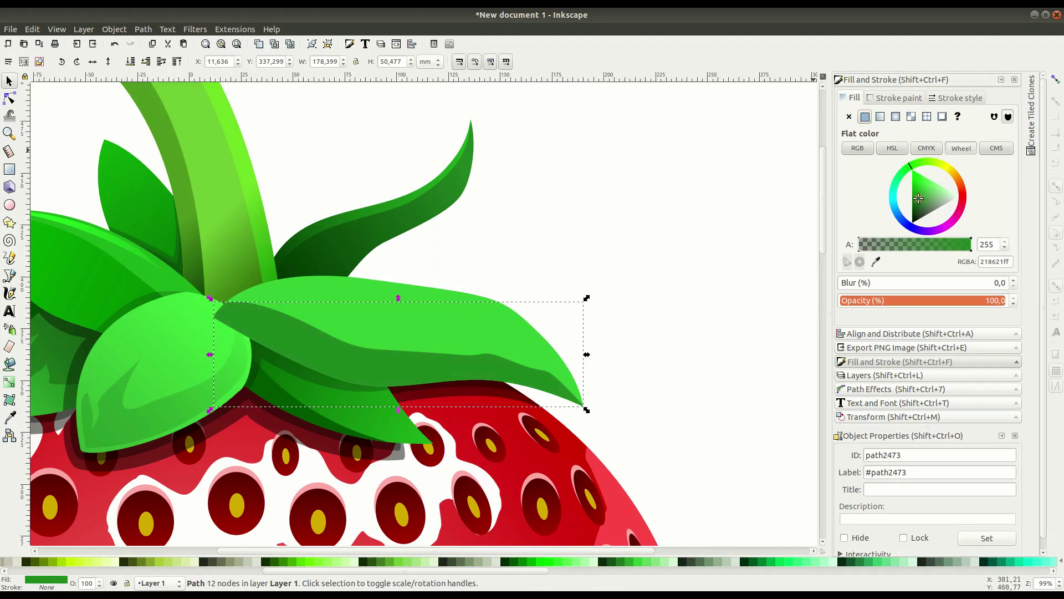
left_click(10, 99)
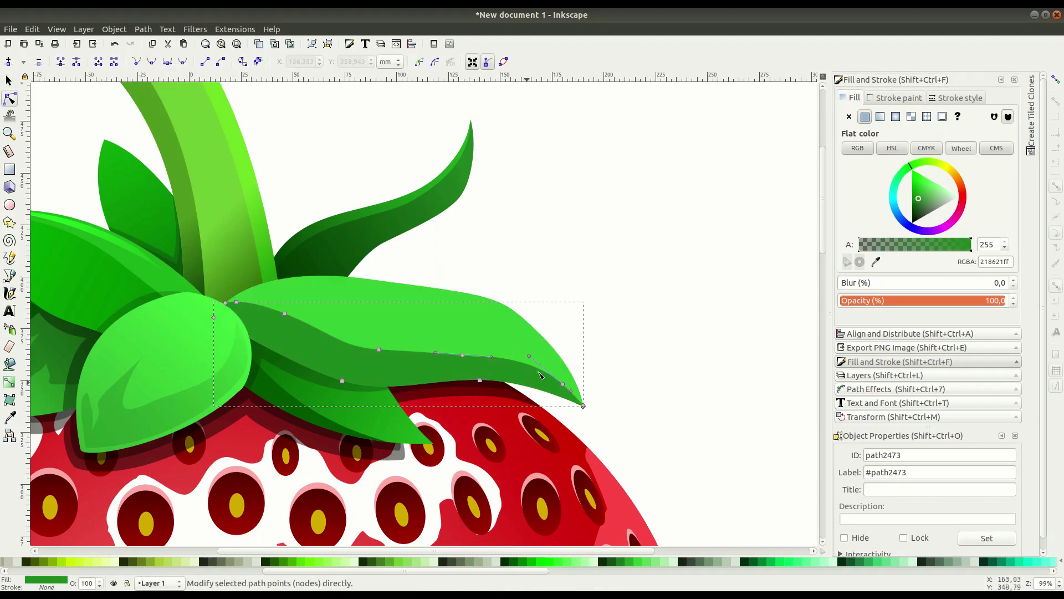
key("Escape")
left_click(508, 372)
Step: Apply a green linear gradient across the shading band, shortened toward the leaf tip
key("g")
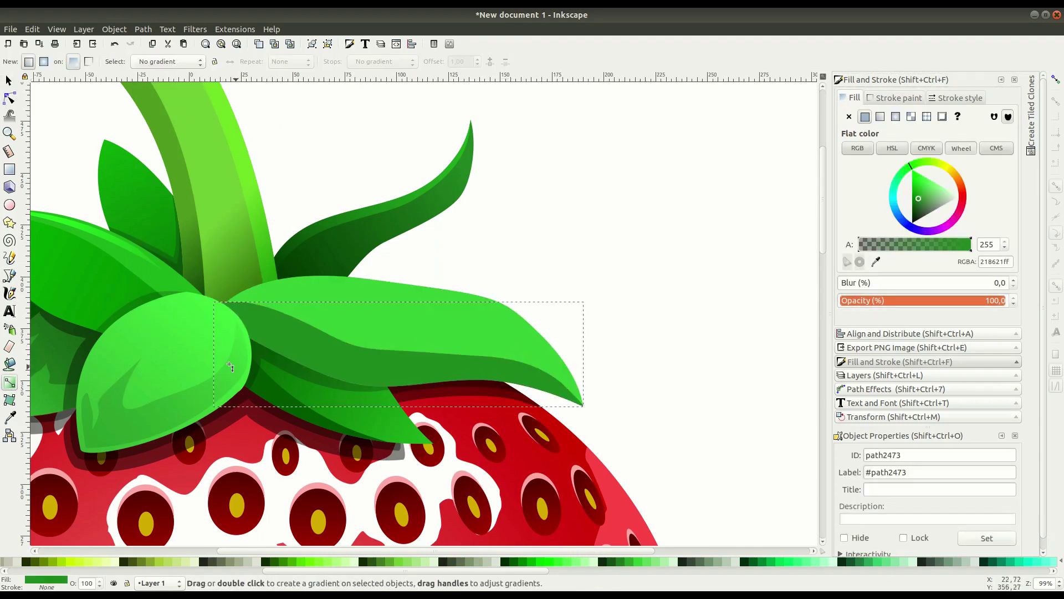
left_click_drag(243, 316, 772, 473)
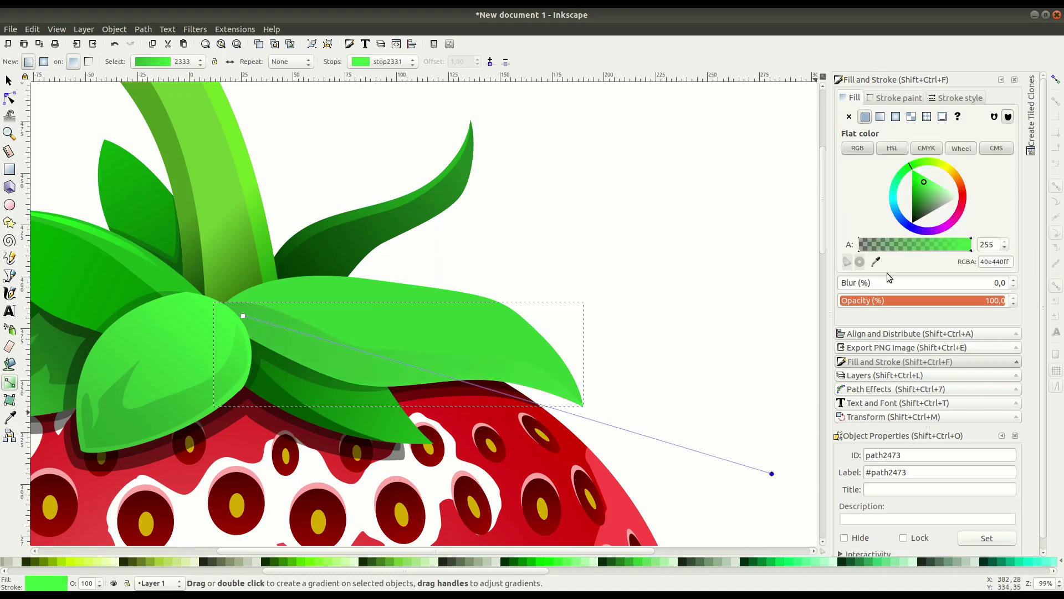
left_click(915, 202)
left_click(243, 315)
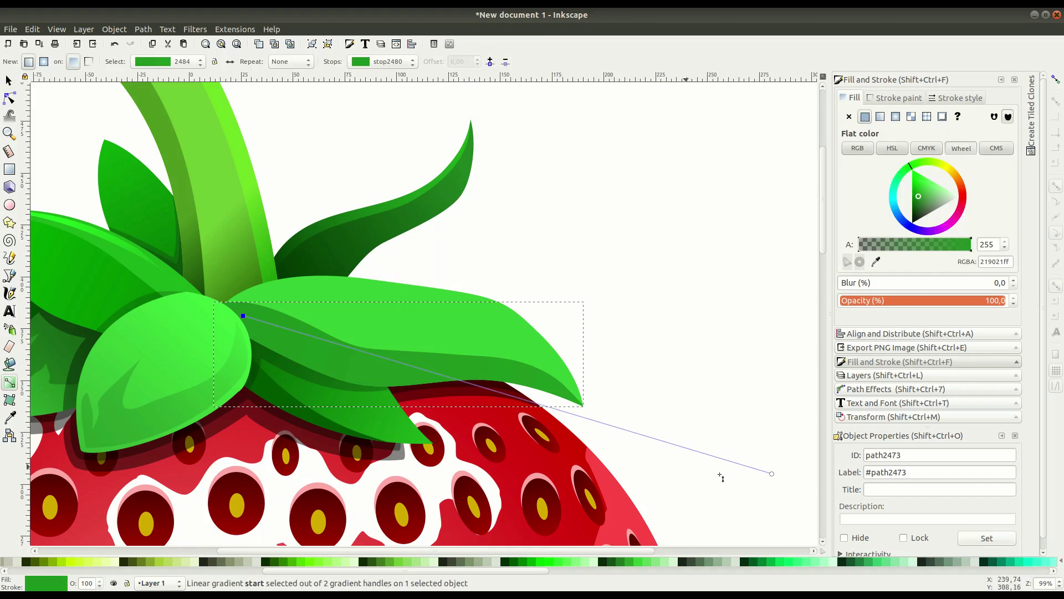
left_click_drag(772, 474, 708, 442)
key("Escape")
key("s")
left_click(535, 283)
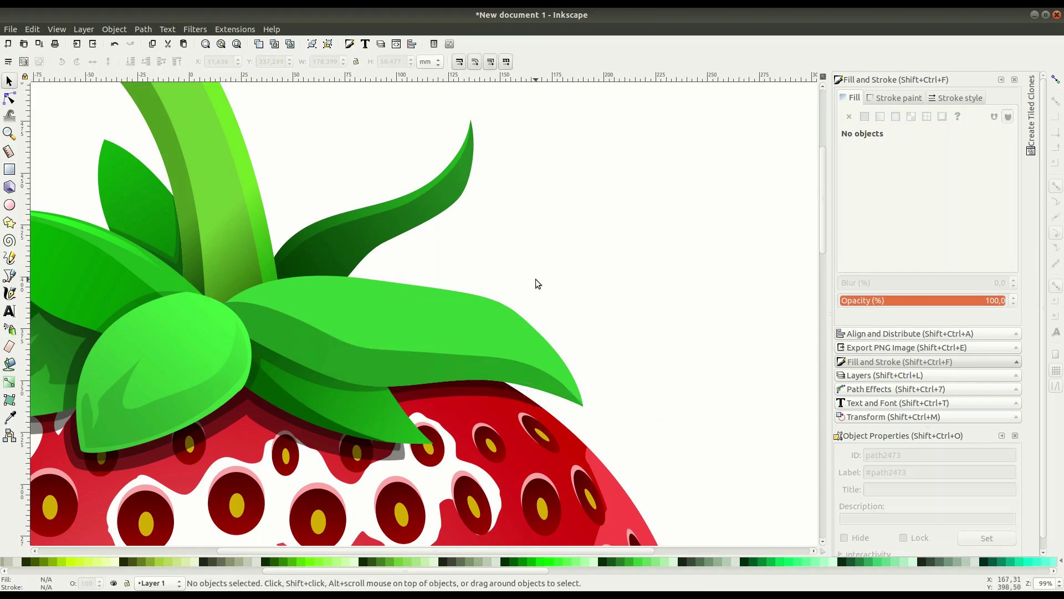
key("p")
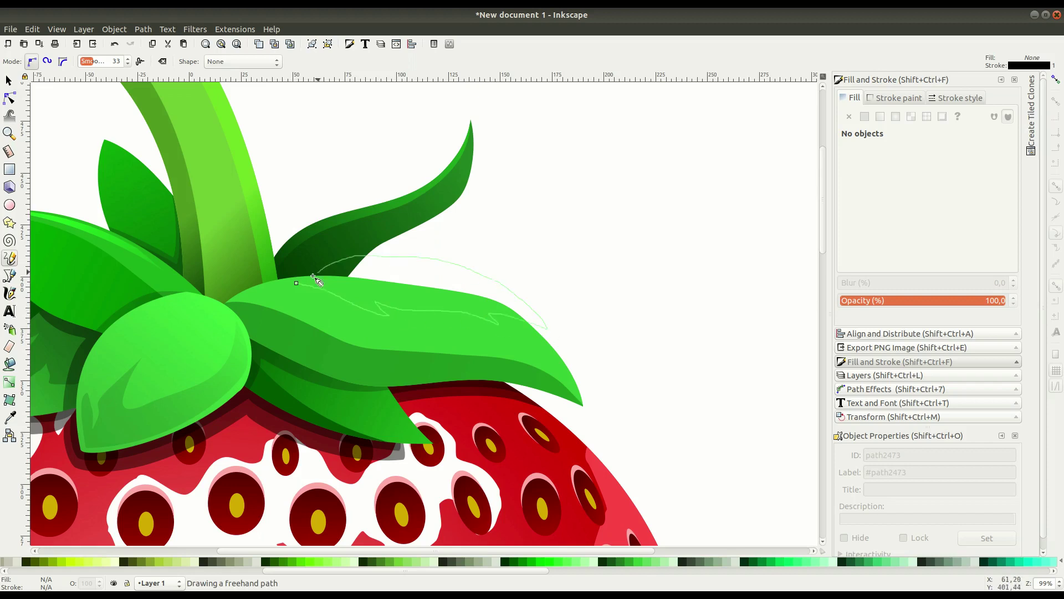
Step: Sketch a highlight along the leaf top, fill it green and intersect it with the leaf
left_click_drag(314, 278, 297, 282)
left_click(865, 116)
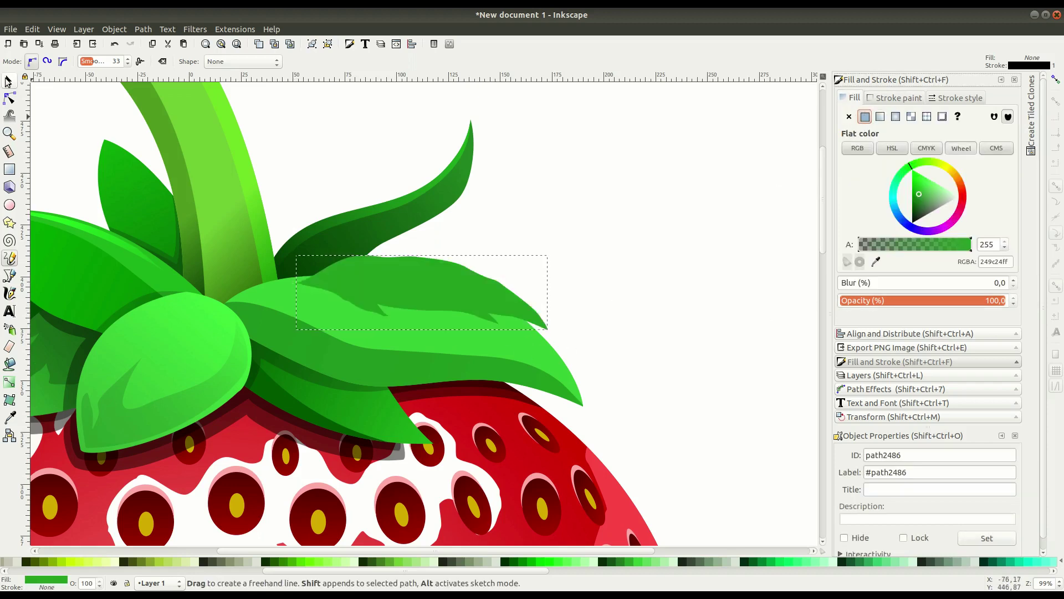
right_click(472, 71)
left_click(491, 206)
left_click(143, 29)
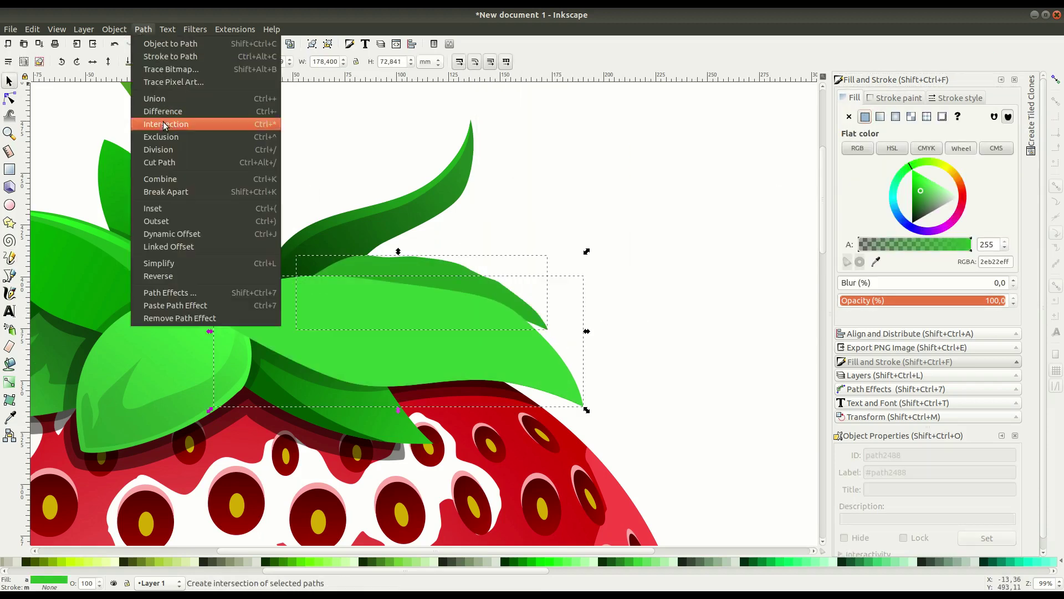
left_click(164, 124)
Step: Reshape the highlight's middle and tip curves with node editing, then review it
key("n")
scroll(378, 293, "up", 1)
scroll(377, 294, "up", 1)
mouse_move(309, 327)
left_mouse_down()
mouse_move(335, 289)
mouse_move(302, 318)
left_mouse_up()
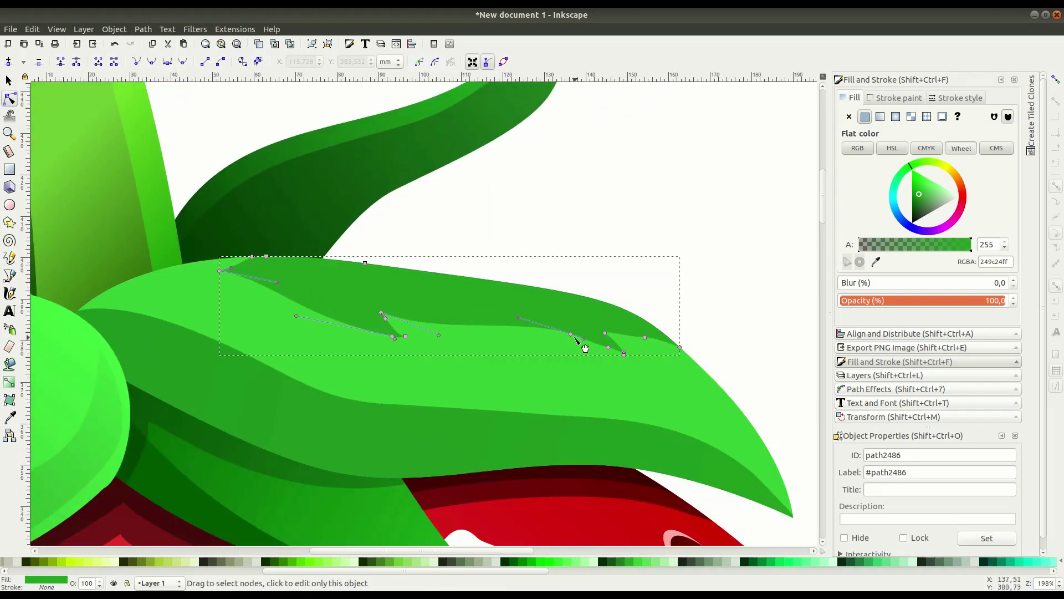
left_click_drag(537, 331, 531, 312)
mouse_move(622, 297)
left_mouse_down()
mouse_move(615, 284)
mouse_move(616, 295)
left_mouse_up()
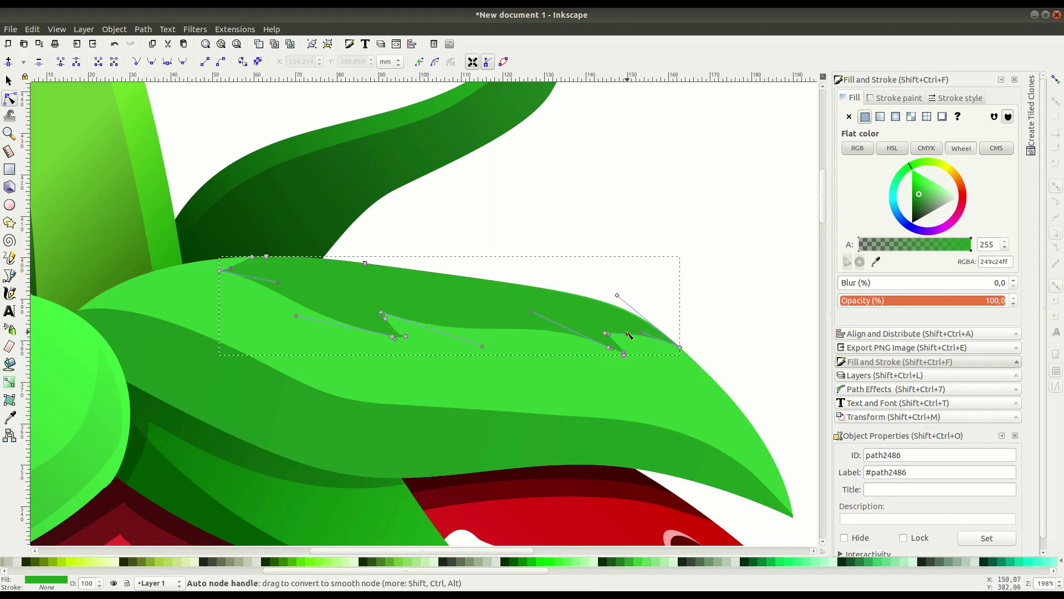
left_click(464, 237)
key("s")
key("minus")
key("minus")
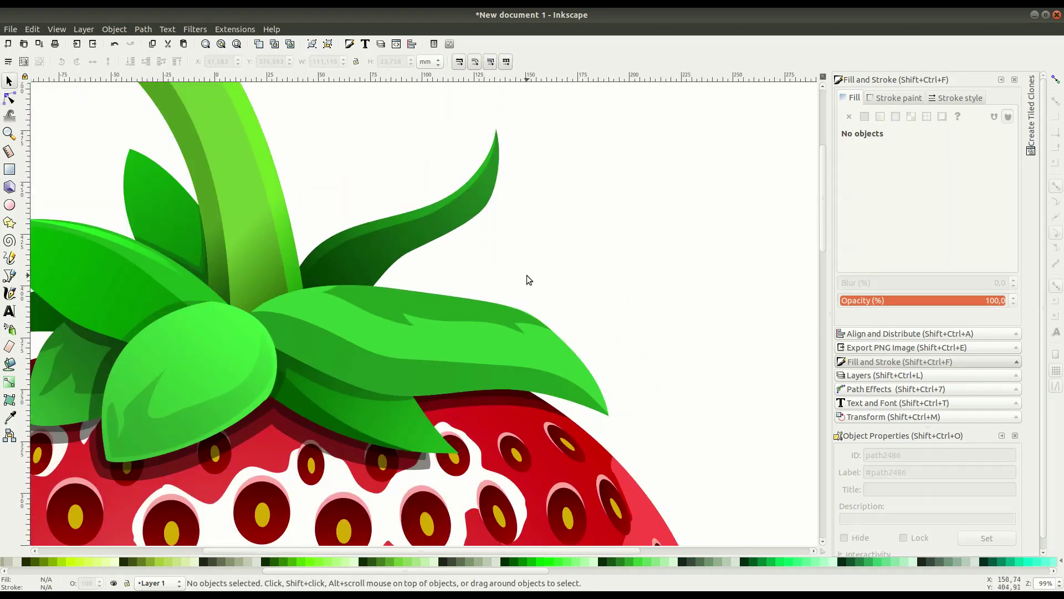
left_click(417, 296)
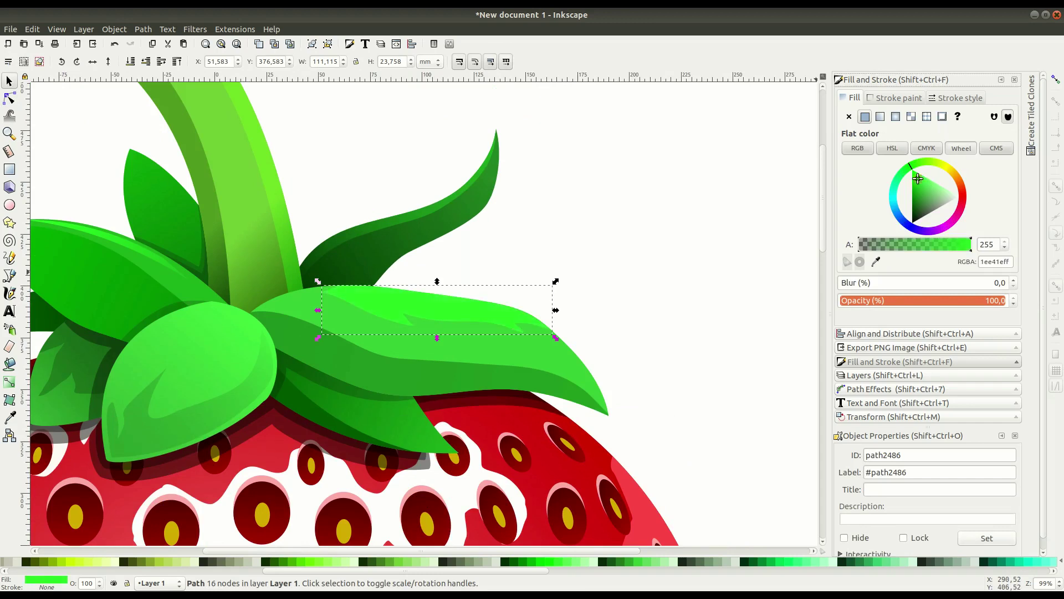
left_click(665, 316)
Step: Freehand-draw a shadow outline over the left leaf
scroll(594, 409, "down", 3)
scroll(627, 381, "up", 1)
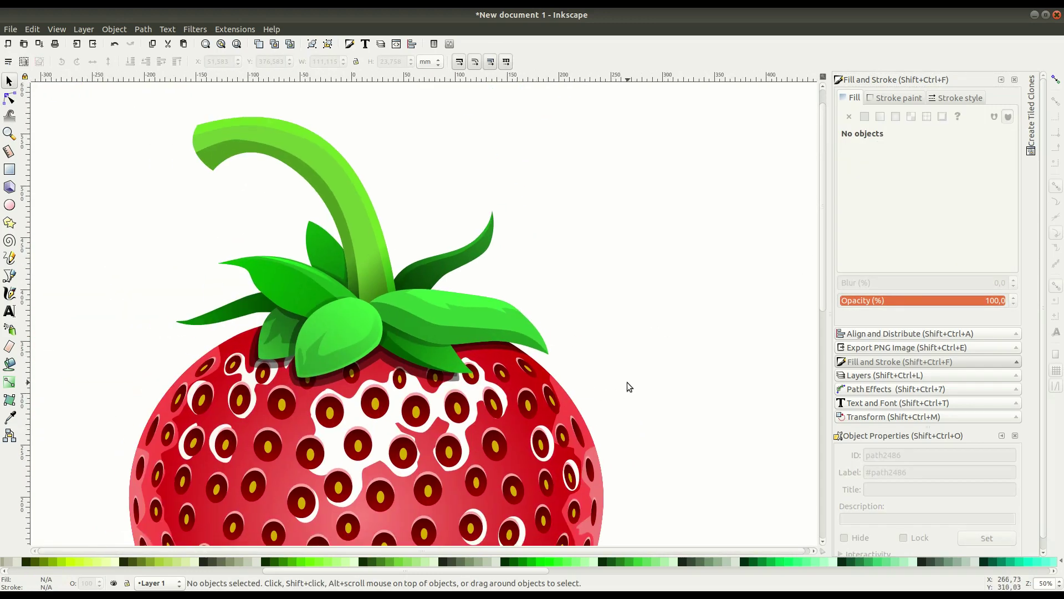
scroll(626, 381, "up", 2)
key("minus")
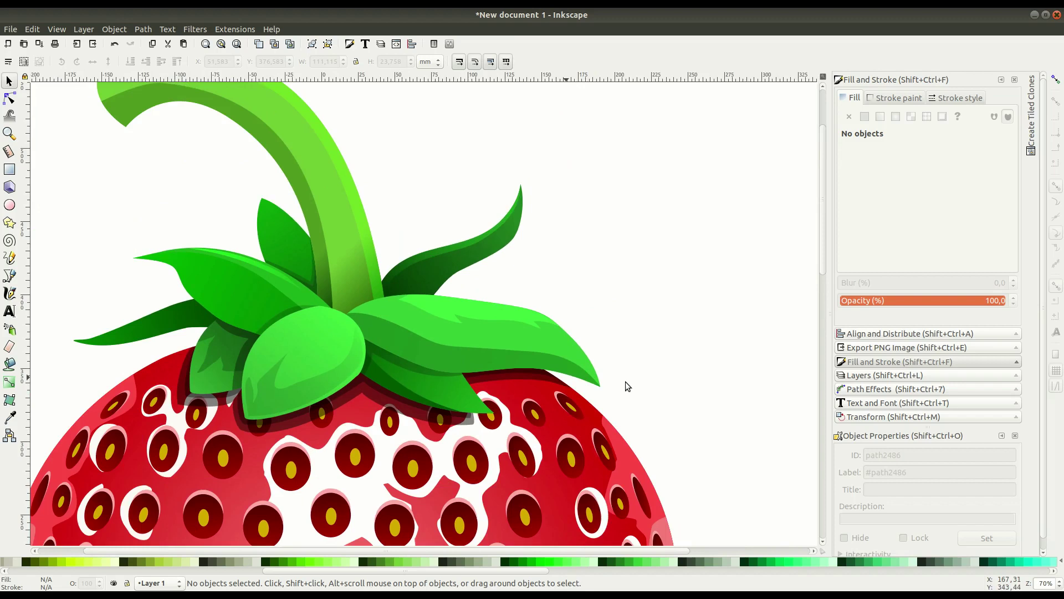
scroll(416, 398, "up", 1)
scroll(171, 295, "up", 3)
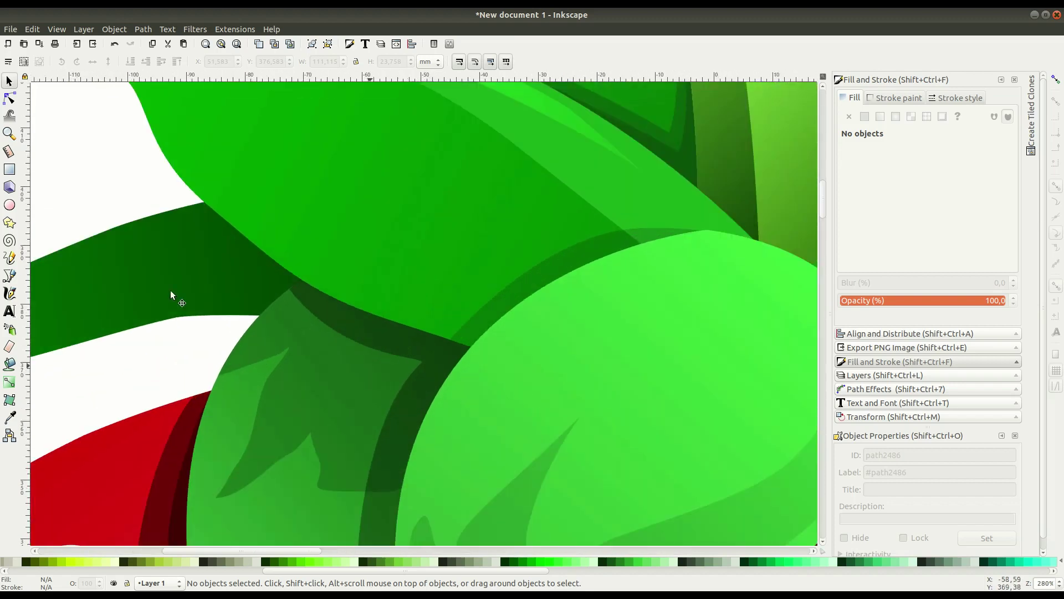
left_click(9, 259)
left_click_drag(293, 363, 195, 204)
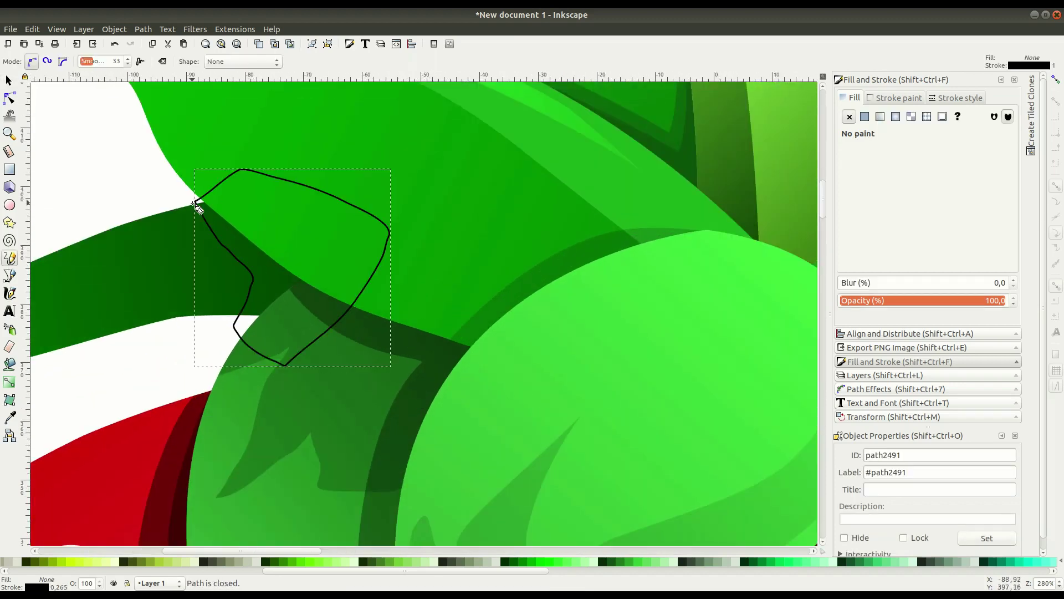
key("s")
Step: Intersect the shadow outline with the dark left leaf and fill it black
key("minus")
key("minus")
right_click(224, 308)
left_click(338, 312)
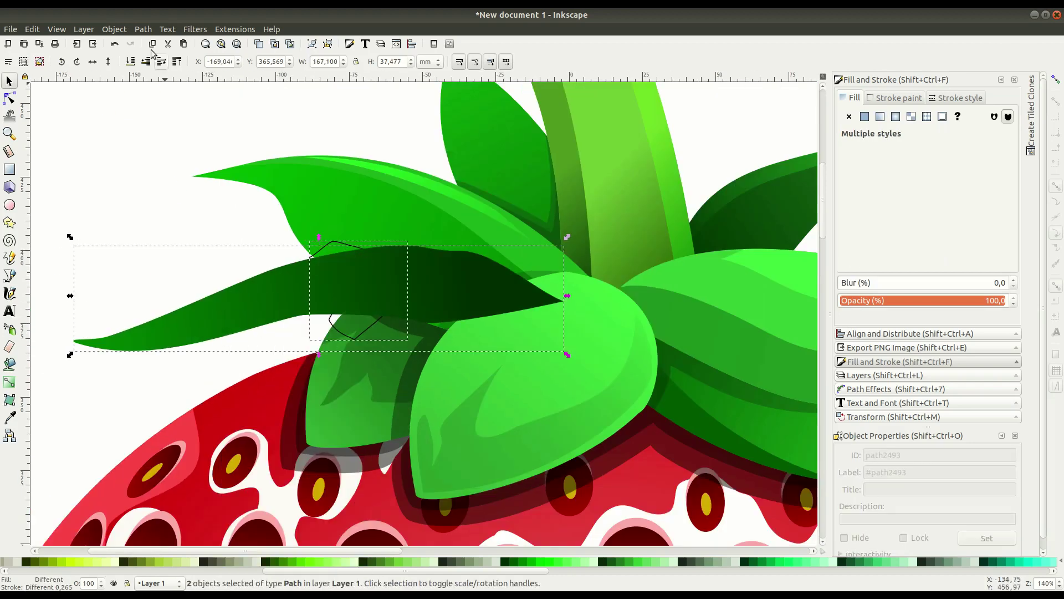
key("ctrl+asterisk")
left_click(864, 117)
left_click(917, 220)
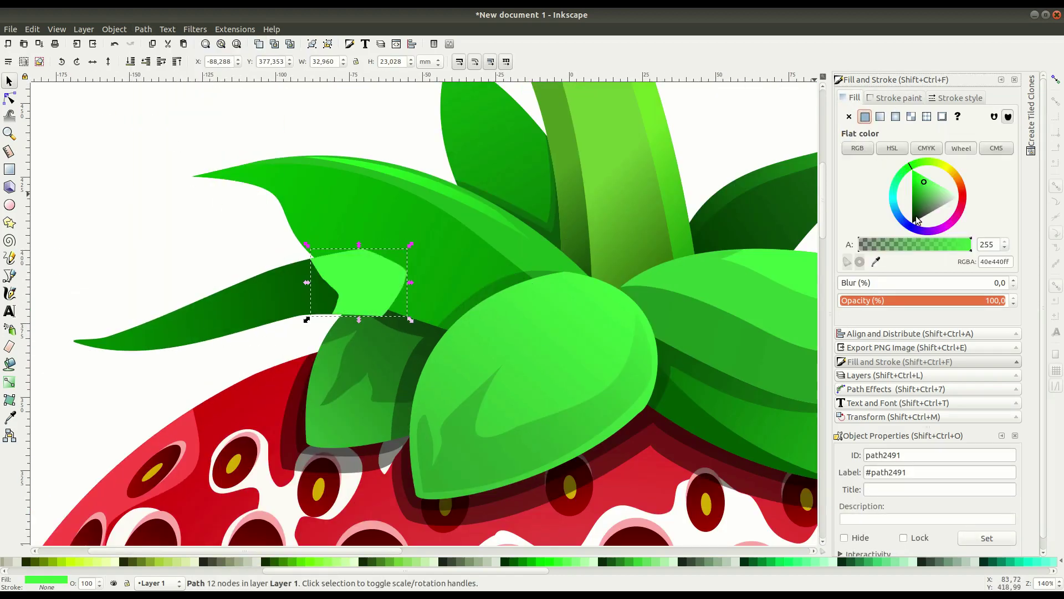
left_click(146, 61)
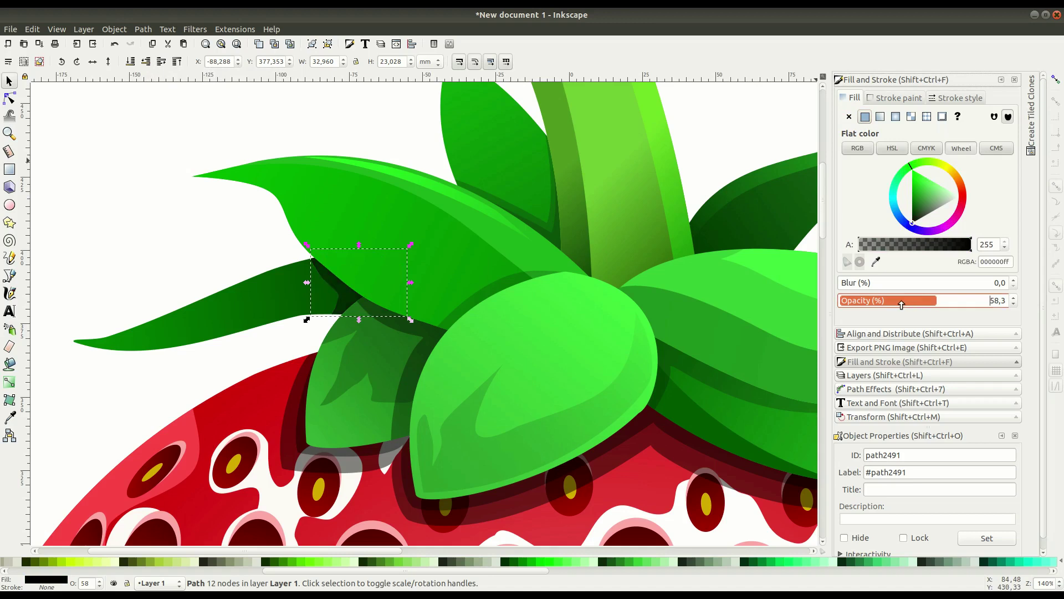
Step: Inspect the left-leaf shadow's nodes up close
key("n")
scroll(311, 263, "up", 2)
scroll(311, 263, "up", 2)
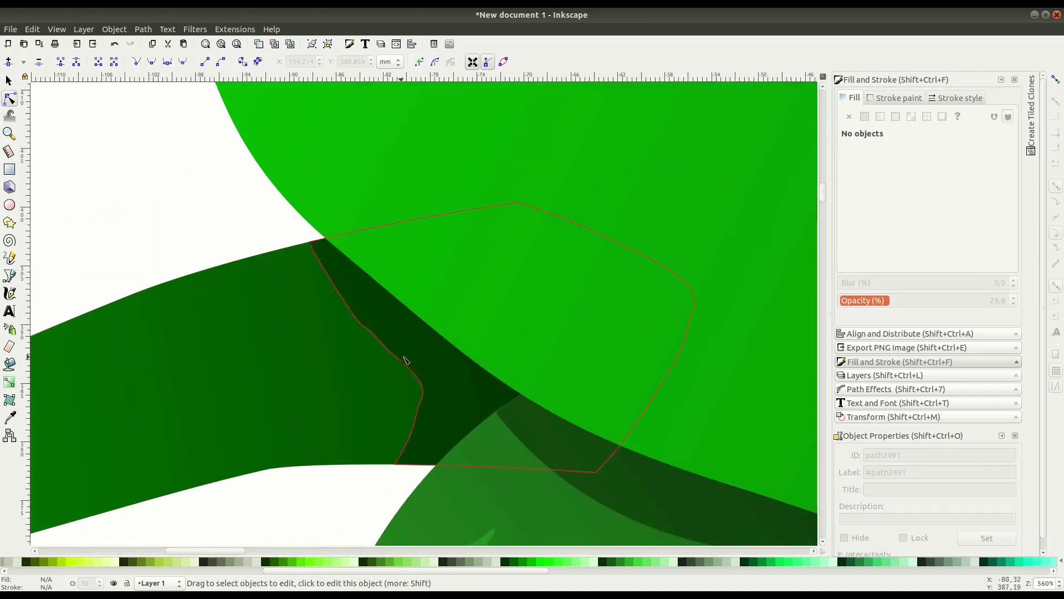
left_click(187, 196)
scroll(321, 416, "down", 5)
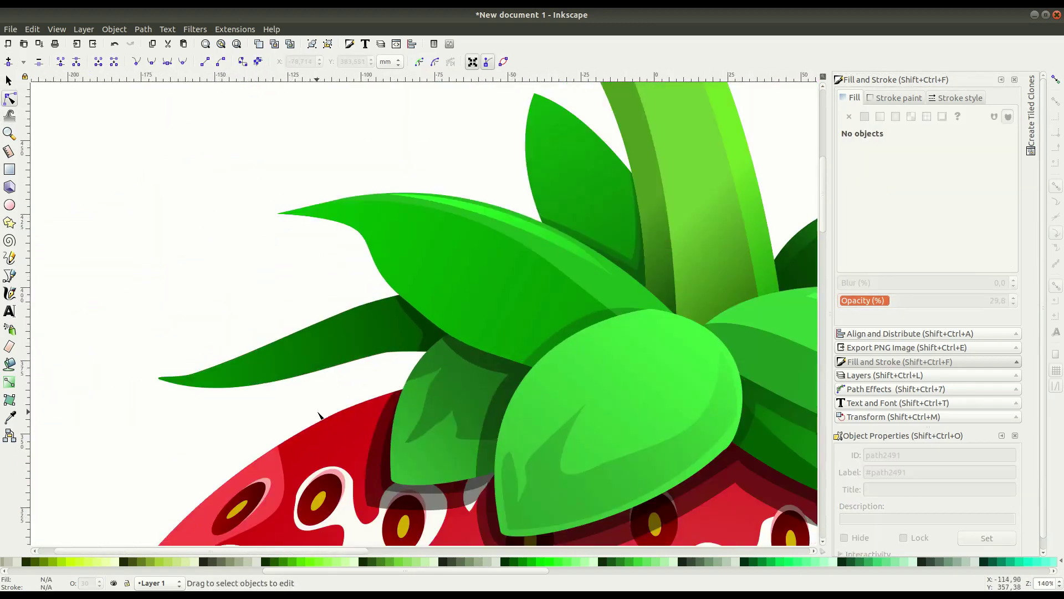
scroll(428, 421, "down", 1)
Step: Zoom out, rubber-band select all strawberry parts and group them with Object > Group
left_click(9, 81)
left_click(505, 344)
left_click(743, 266)
left_click_drag(743, 266, 708, 302)
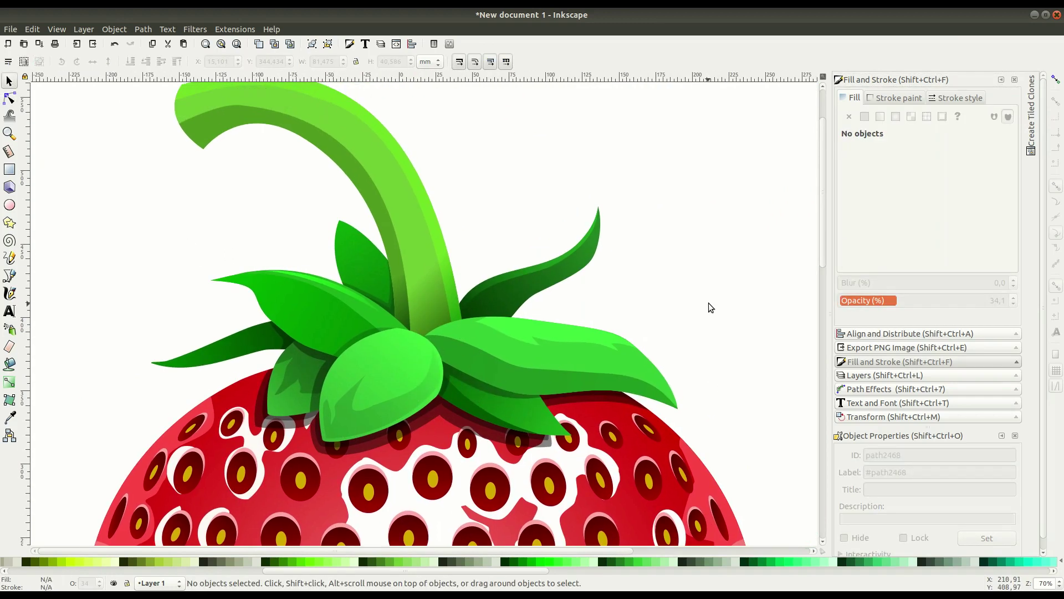
key("minus")
key("minus")
key("minus")
left_click_drag(253, 147, 559, 521)
left_click(114, 29)
left_click(123, 119)
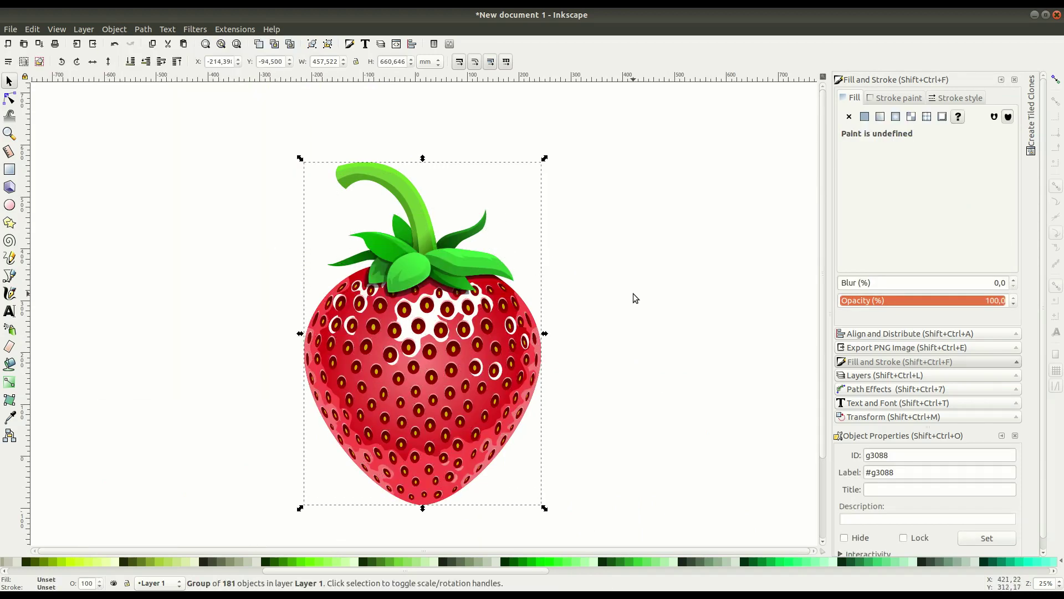
Step: Draw a circle and give it a radial gradient fill
scroll(635, 298, "down", 1)
left_click(10, 205)
left_click_drag(74, 218, 237, 392)
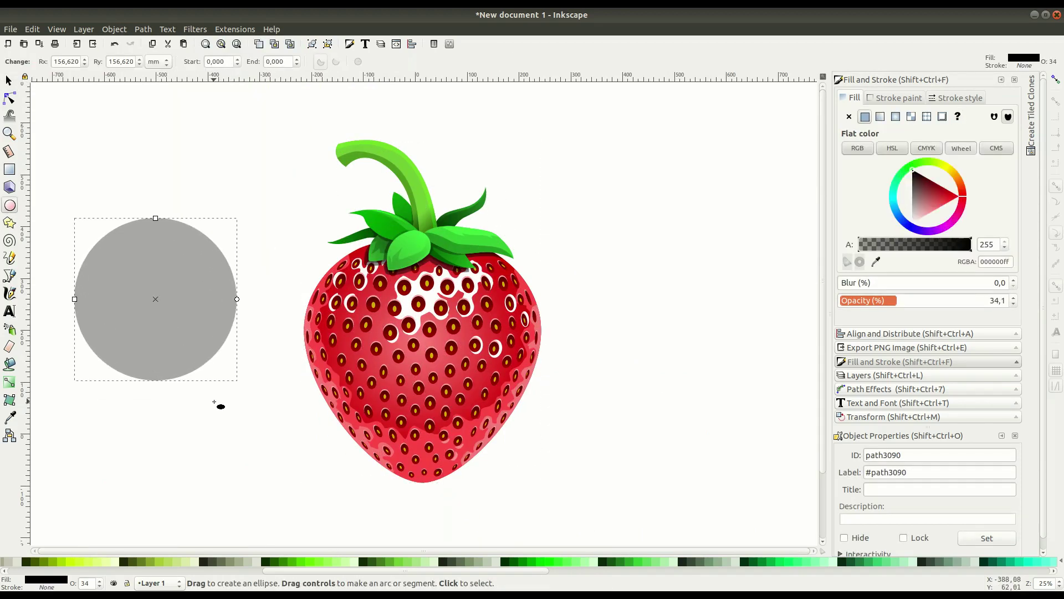
left_click(10, 382)
double_click(144, 310)
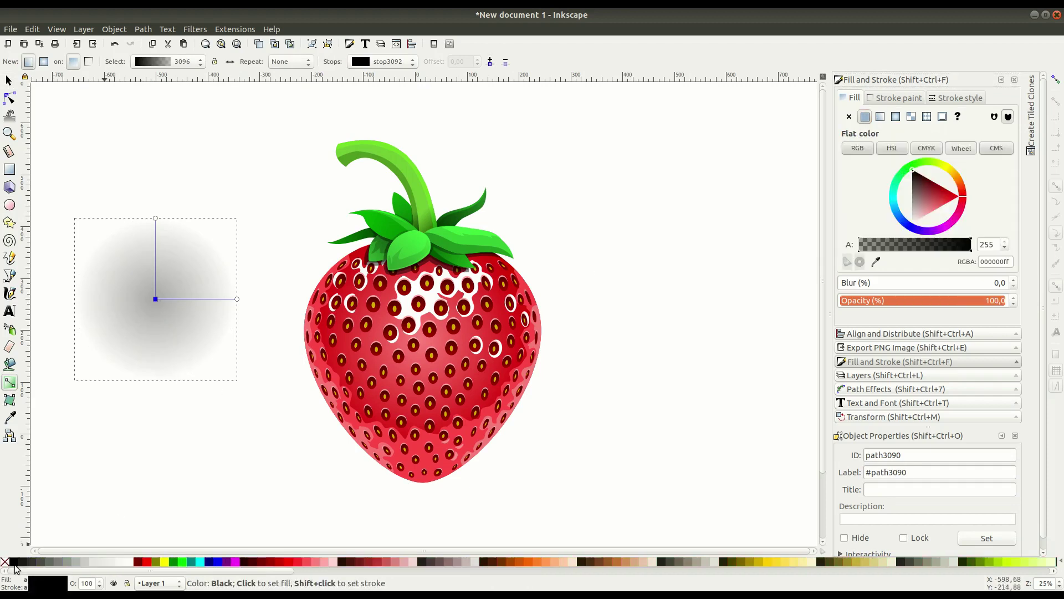
Step: Flatten the gradient circle into a thin ellipse and move it under the strawberry
key("s")
left_click(83, 527)
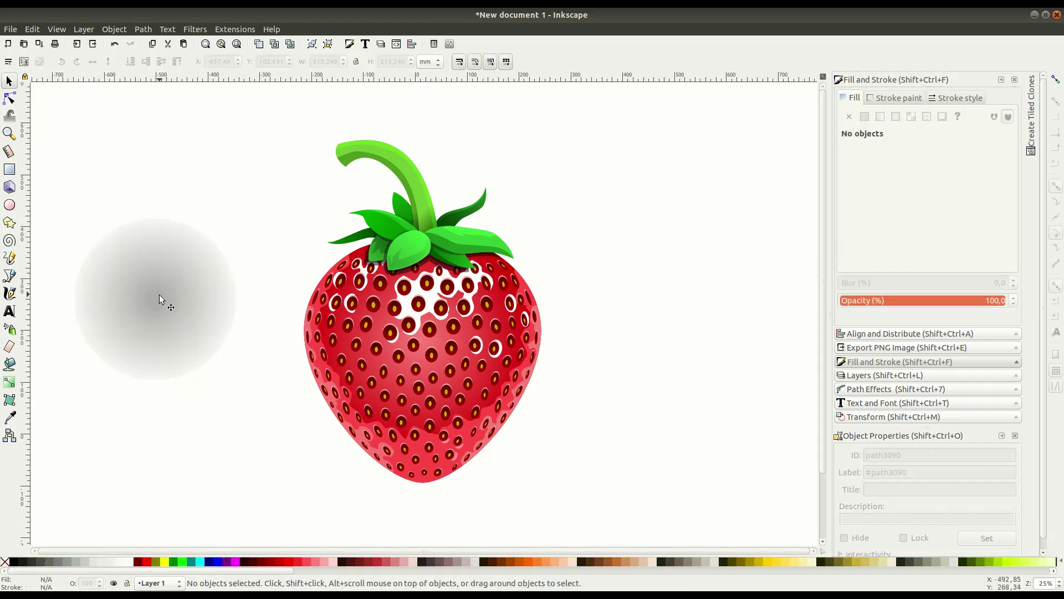
left_click(159, 295)
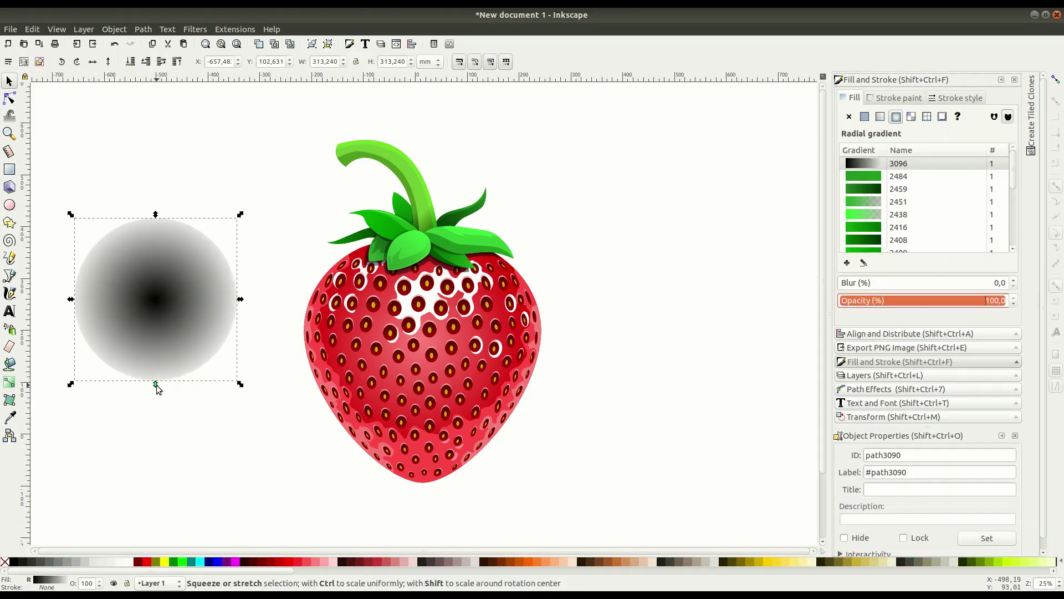
left_click_drag(156, 385, 156, 235)
left_click_drag(240, 224, 226, 228)
left_click_drag(156, 225, 441, 485)
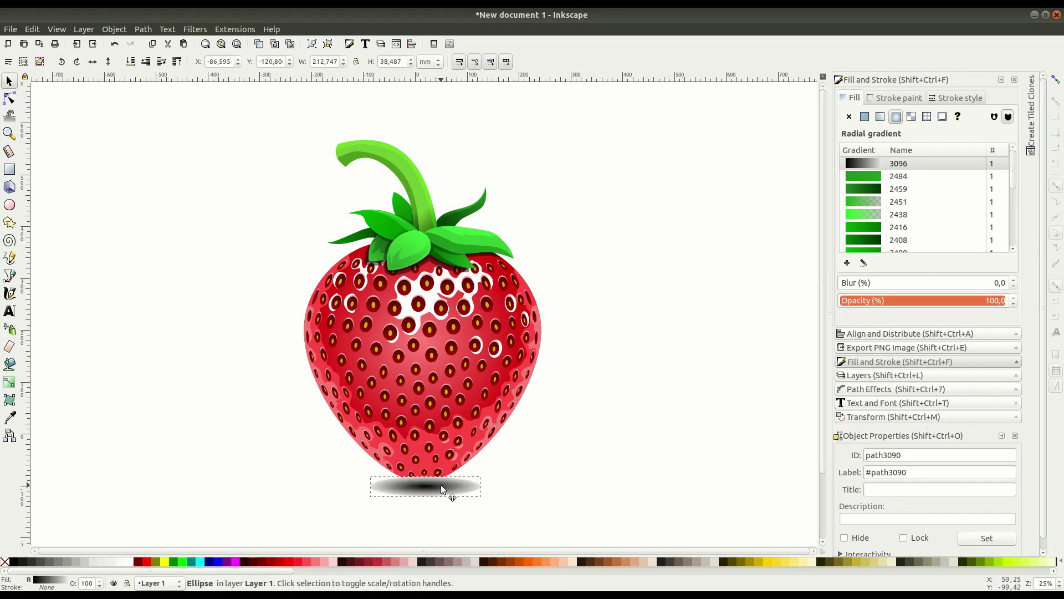
Step: Make the shadow gradient's outer stop fully transparent and widen its radius across the ellipse
key("g")
left_click(3, 561)
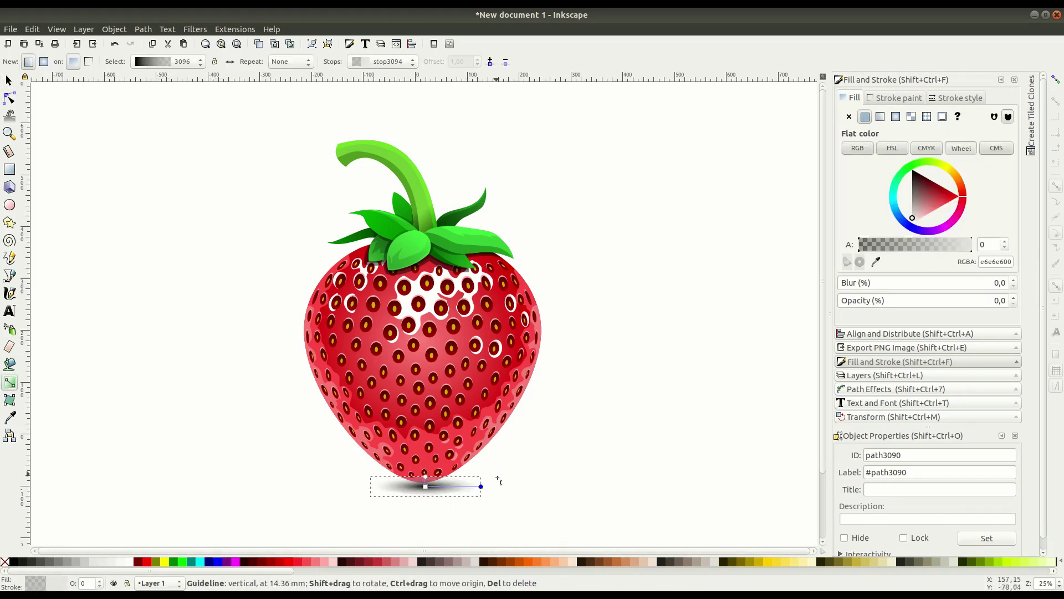
left_click_drag(481, 486, 520, 488)
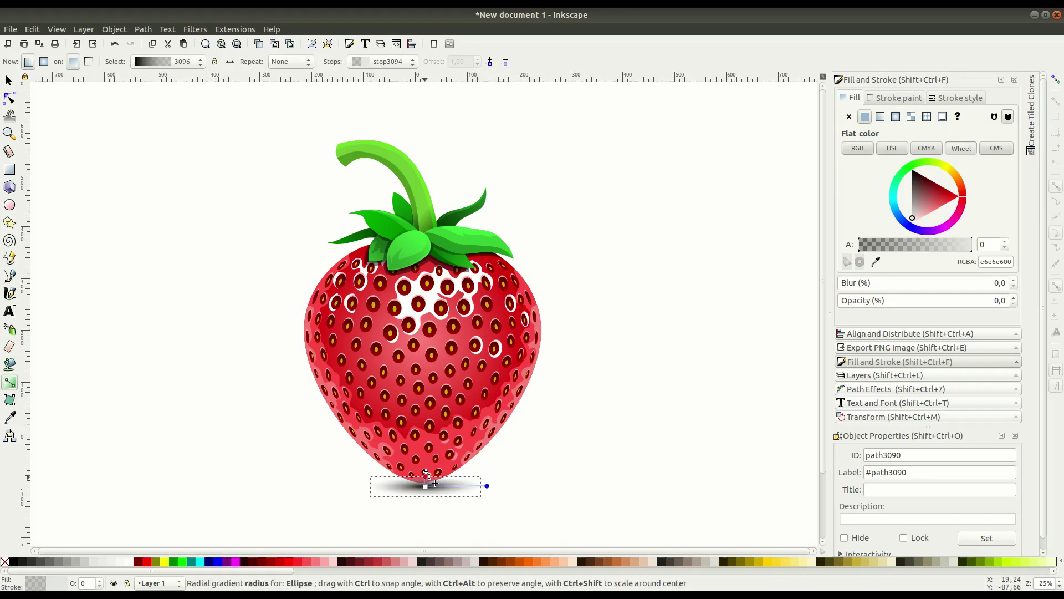
key("Escape")
Step: Duplicate the shadow ellipse and make the copy wider and slightly larger
key("s")
scroll(478, 530, "up", 1)
left_click(398, 388)
right_click(433, 388)
left_click(477, 200)
left_click_drag(472, 376, 521, 377)
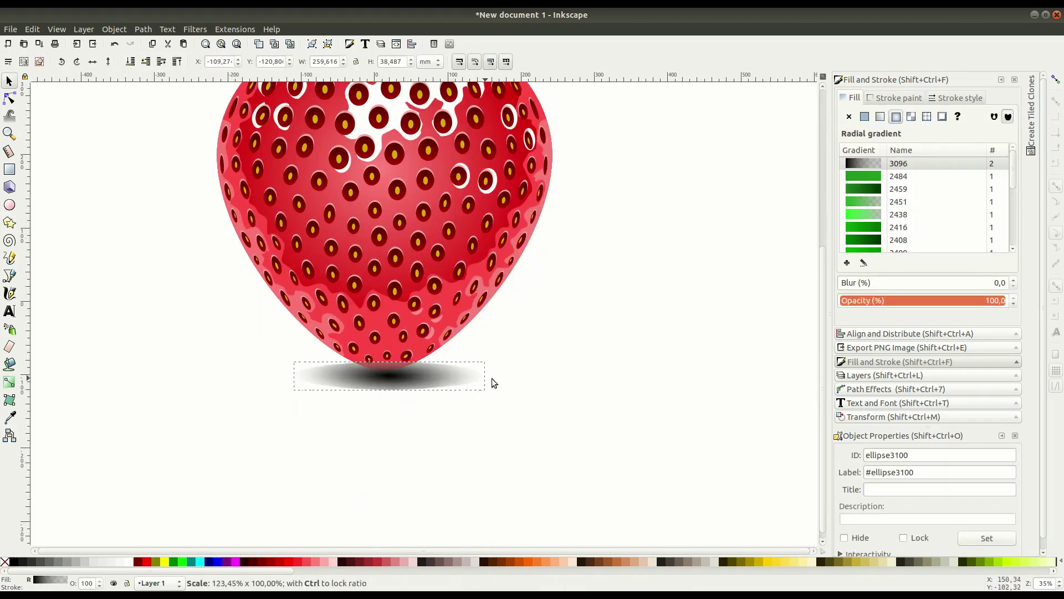
left_click_drag(389, 394, 391, 403)
Step: Add a third, widest and taller shadow ellipse
left_click(390, 398)
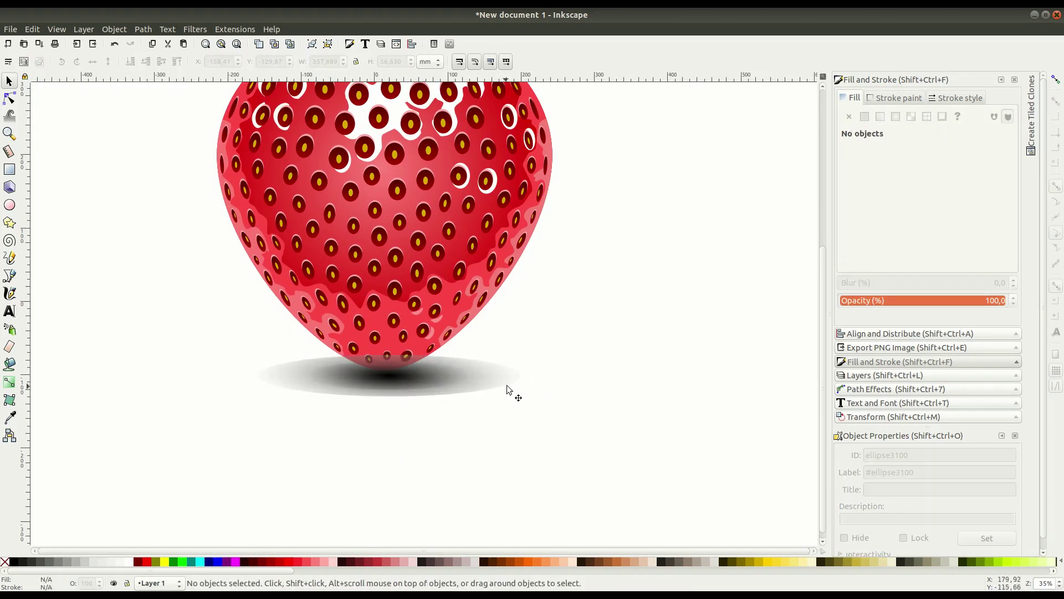
right_click(506, 384)
left_click(549, 197)
left_click_drag(525, 375, 558, 376)
left_click_drag(389, 402, 389, 409)
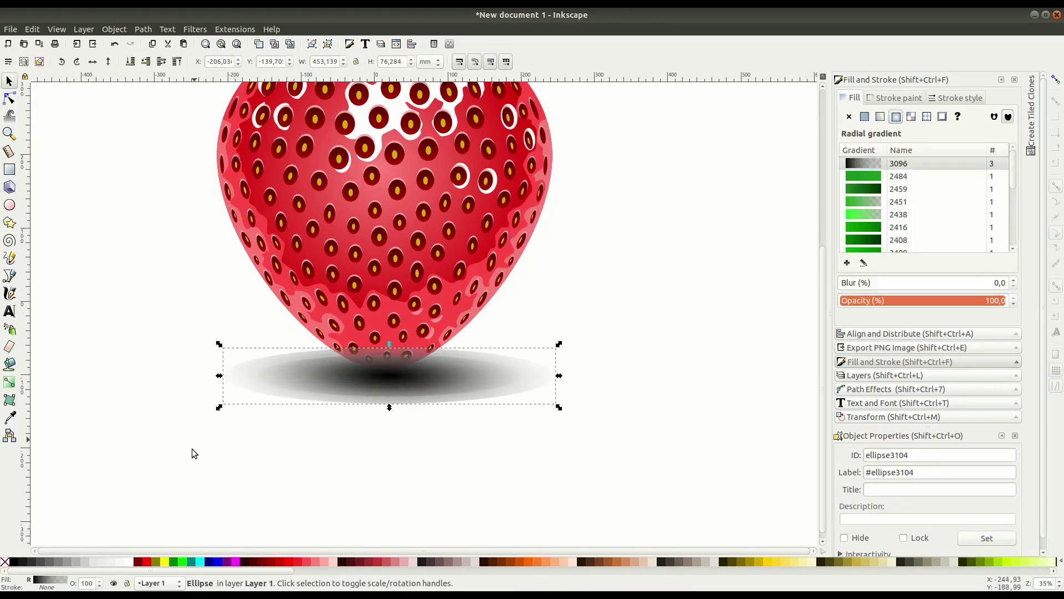
Step: Group the three shadow ellipses and squash the group flatter and narrower
left_click_drag(192, 448, 574, 333)
key("ctrl+g")
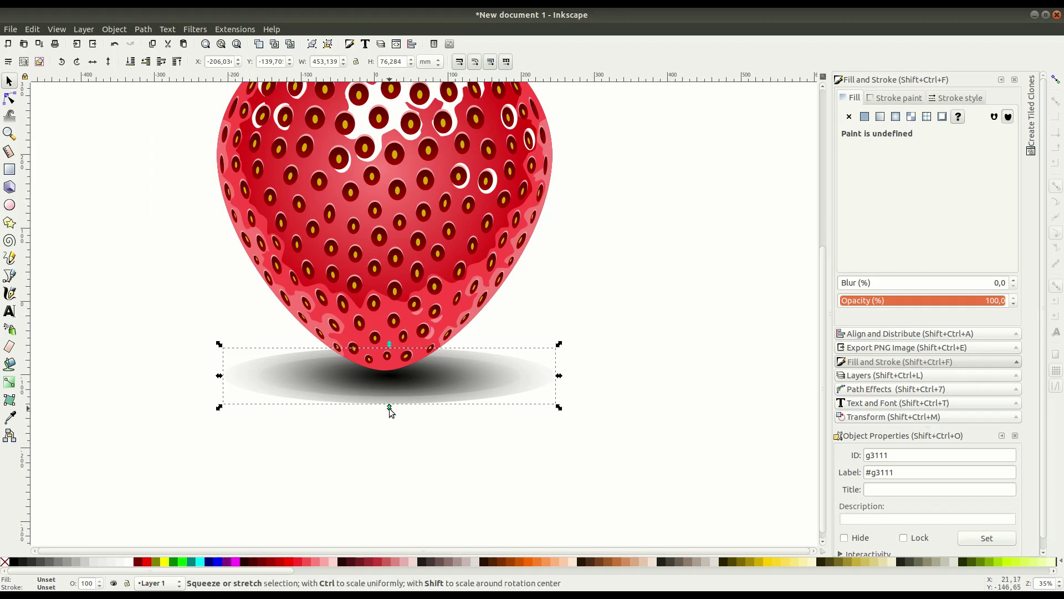
left_click_drag(389, 407, 388, 397)
left_click_drag(559, 375, 536, 376)
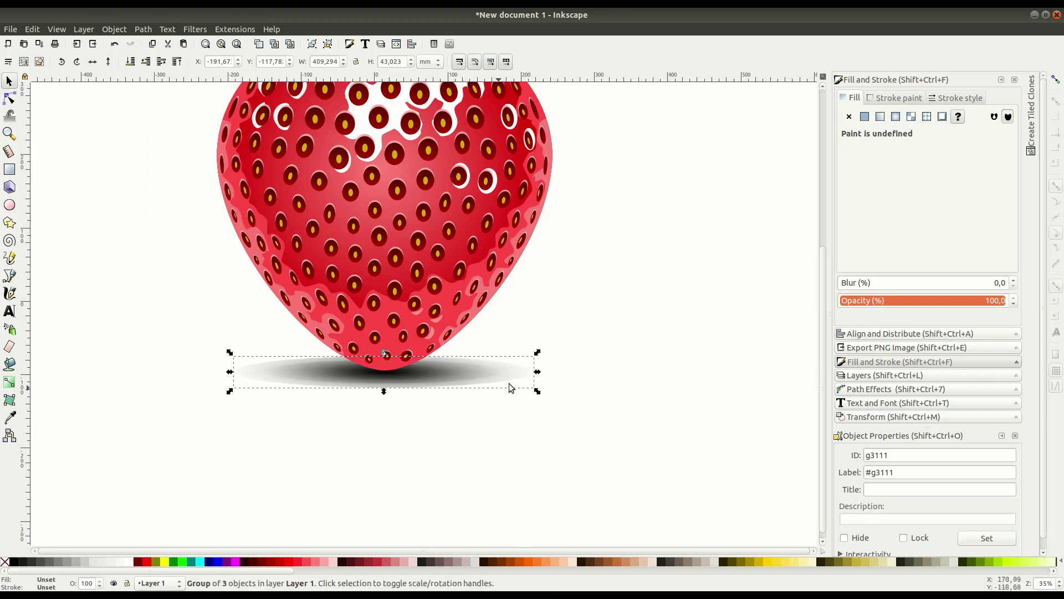
left_click_drag(383, 390, 384, 387)
left_click_drag(530, 377, 446, 370)
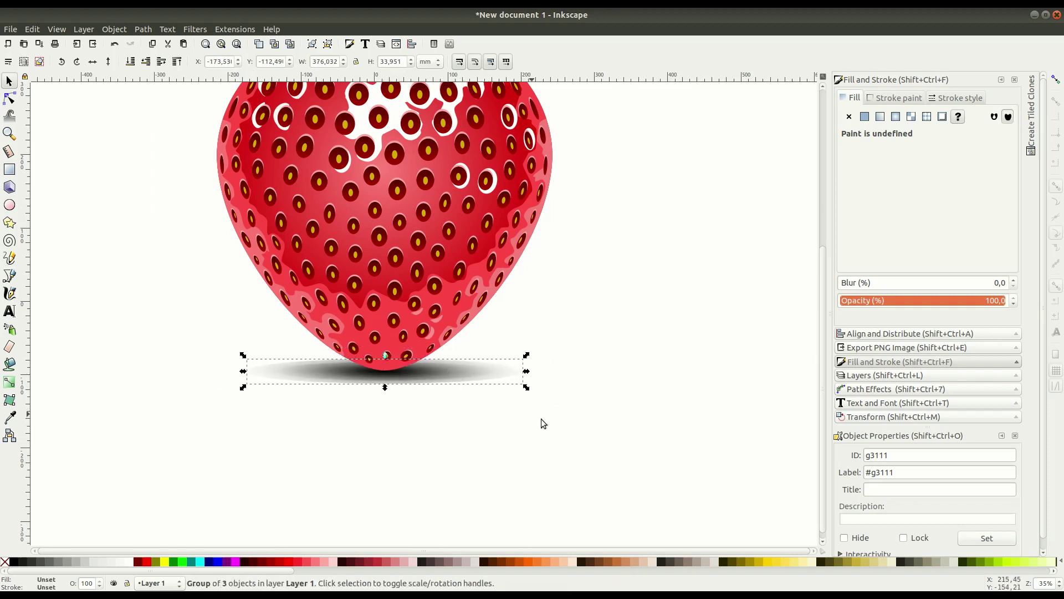
Step: Widen the shadow group to span the strawberry's base
key("Escape")
key("5")
key("Tab")
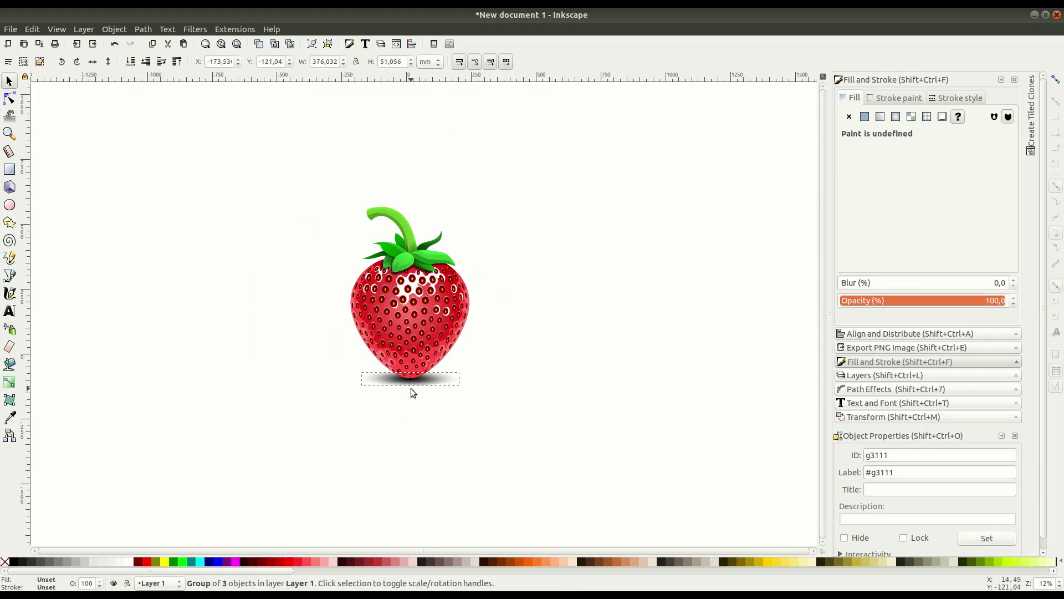
left_click_drag(465, 379, 479, 381)
key("Escape")
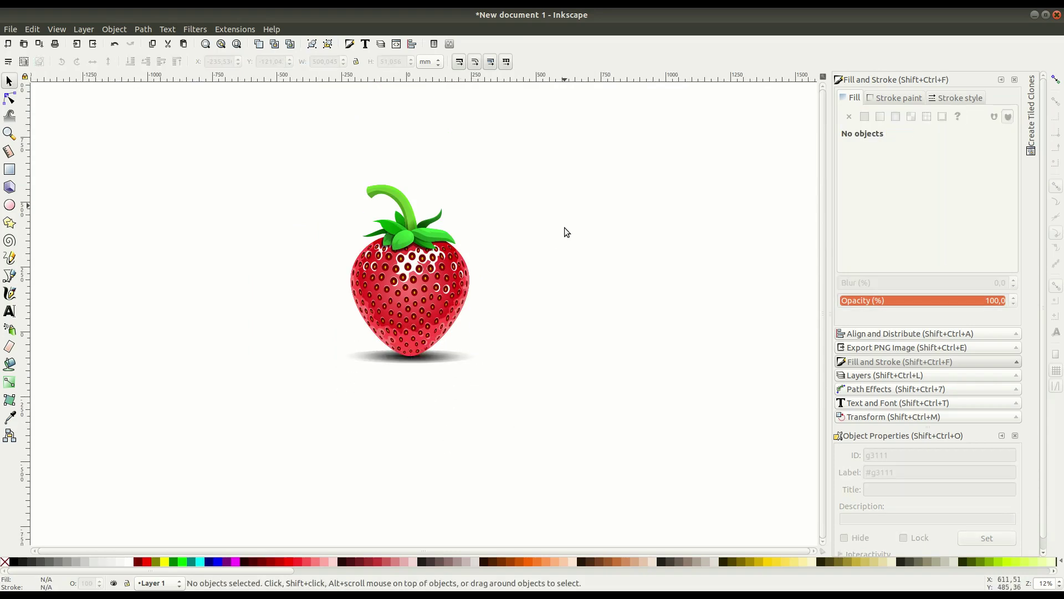
Step: Duplicate the strawberry group, flip the copy vertically and move it below
right_click(449, 274)
left_click(467, 357)
key("v")
left_click_drag(403, 257, 428, 432)
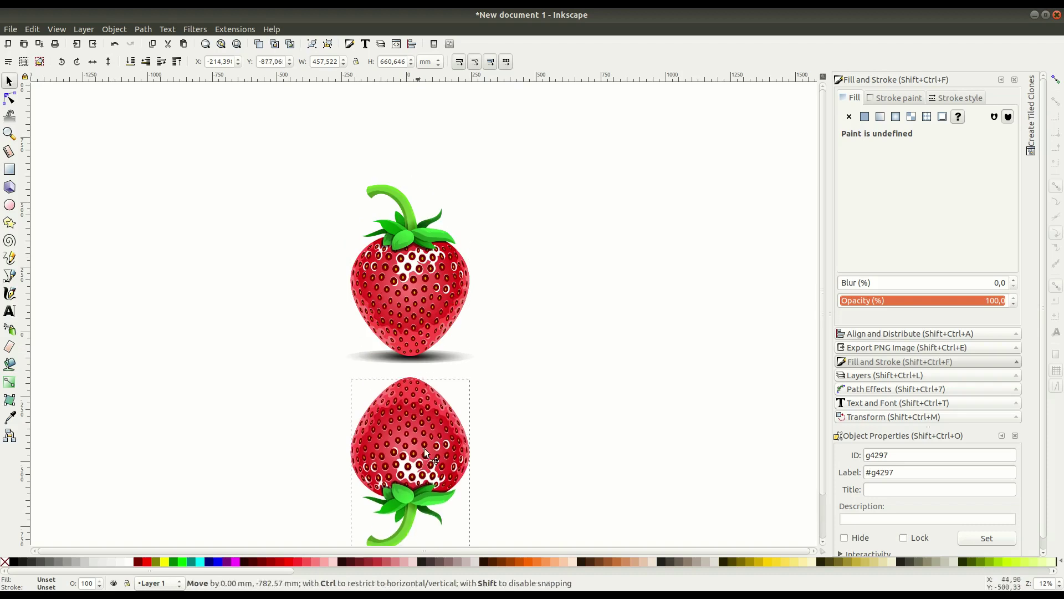
left_click(513, 453)
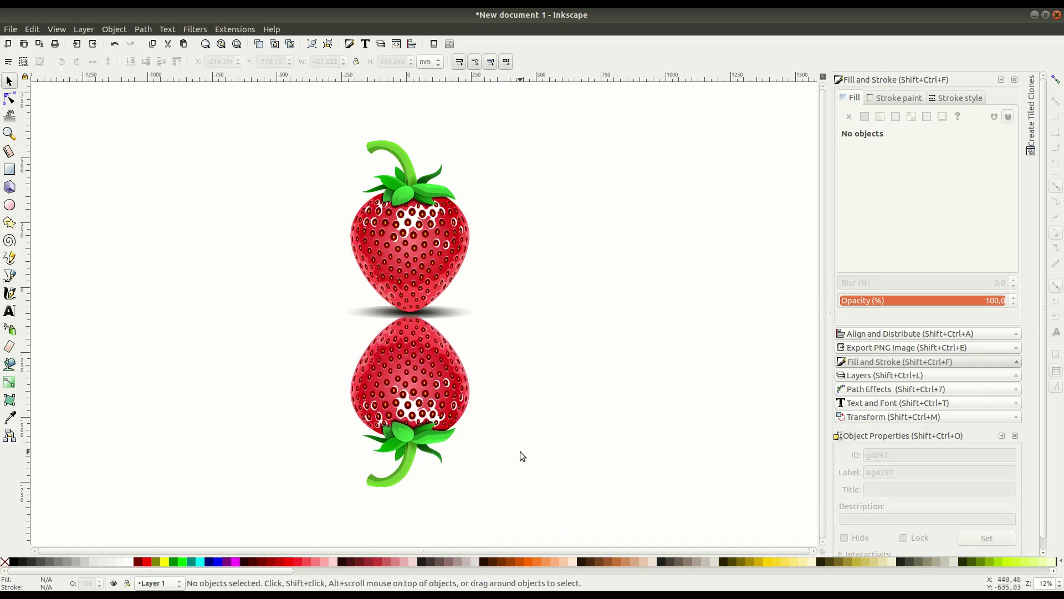
Step: Fill the flipped copy with black and set its opacity to 22.5
scroll(520, 451, "down", 3)
left_click(421, 377)
left_click(14, 561)
scroll(514, 393, "up", 1)
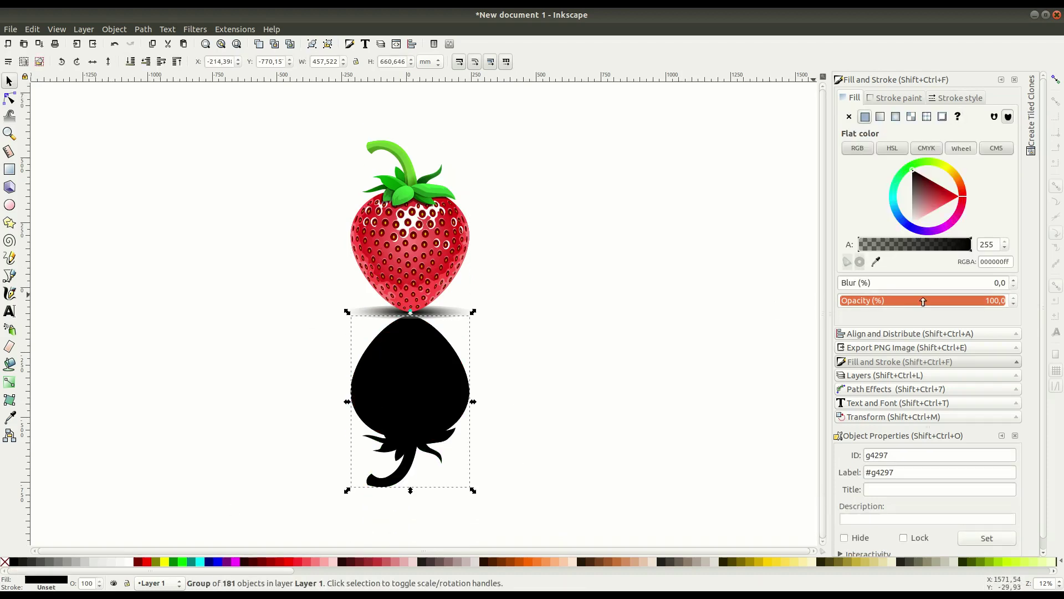
left_click_drag(922, 299, 876, 300)
left_click(656, 384)
scroll(656, 379, "up", 1)
Step: Draw a large rectangle around the scene with a full-opacity radial gradient fill
key("r")
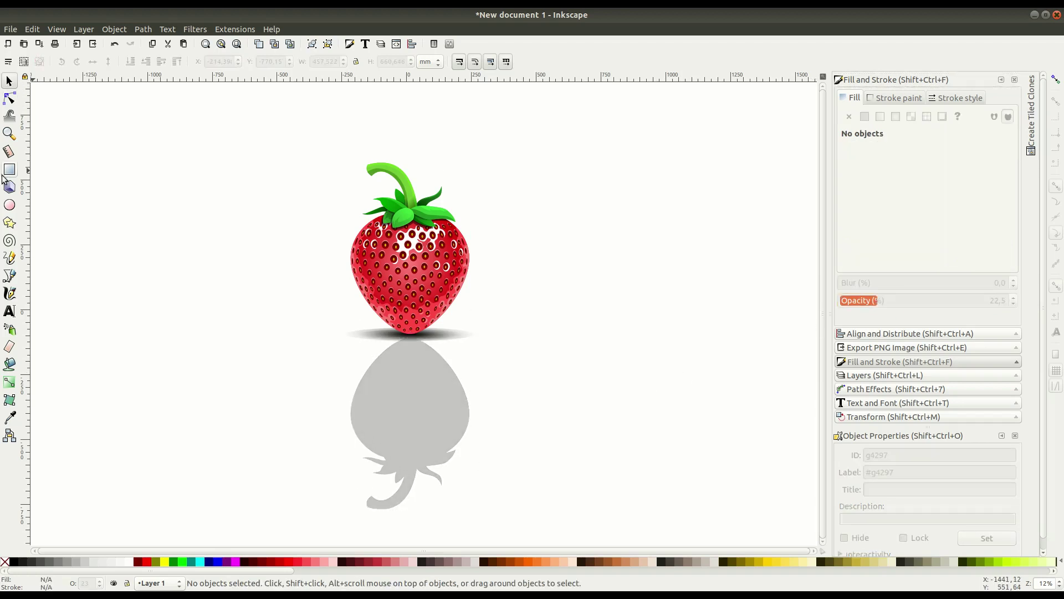
mouse_move(143, 107)
left_mouse_down()
mouse_move(706, 509)
mouse_move(707, 527)
left_mouse_up()
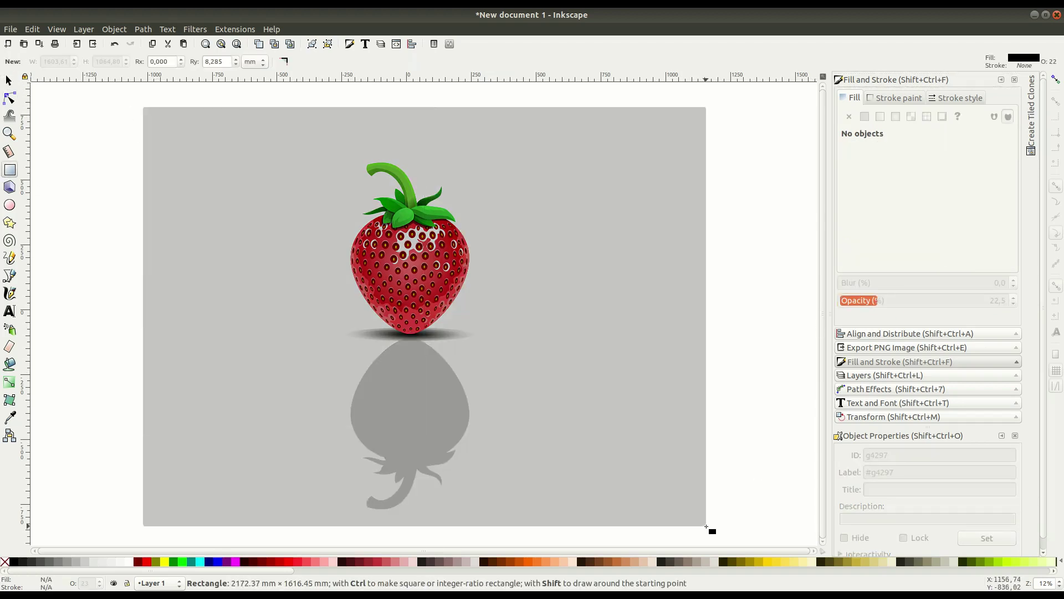
key("s")
left_click(896, 116)
left_click_drag(912, 299, 1011, 300)
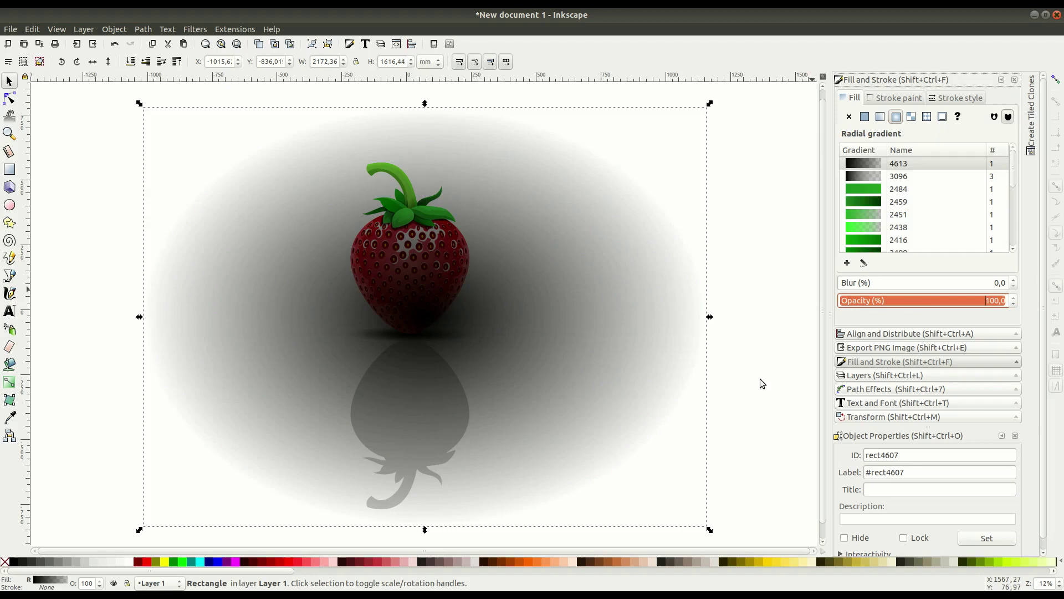
Step: Make the background gradient's outer colour grey and lower the rectangle to the bottom
left_click(9, 383)
left_click(424, 316)
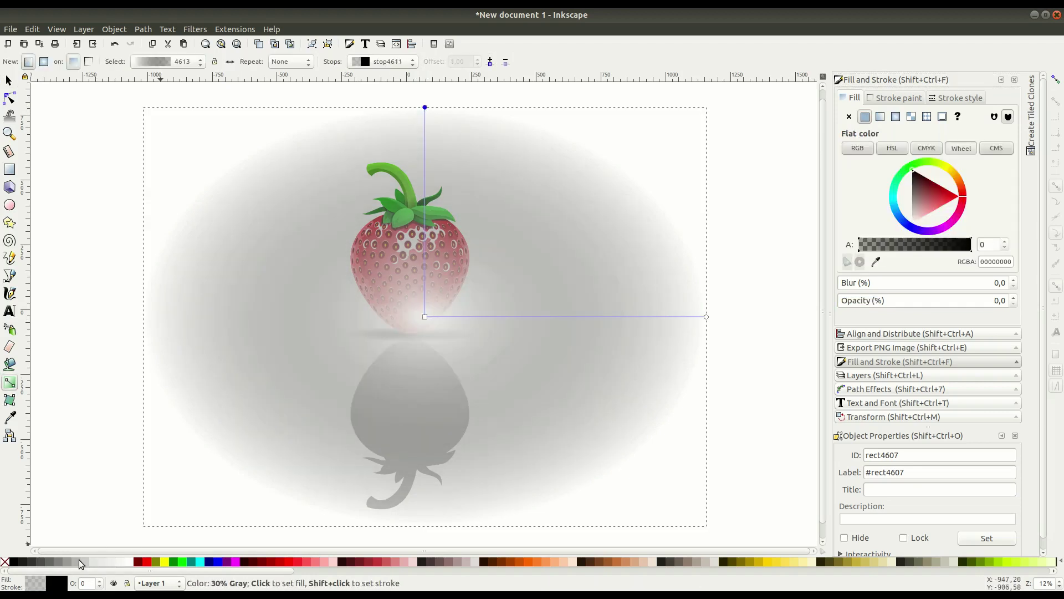
key("s")
key("End")
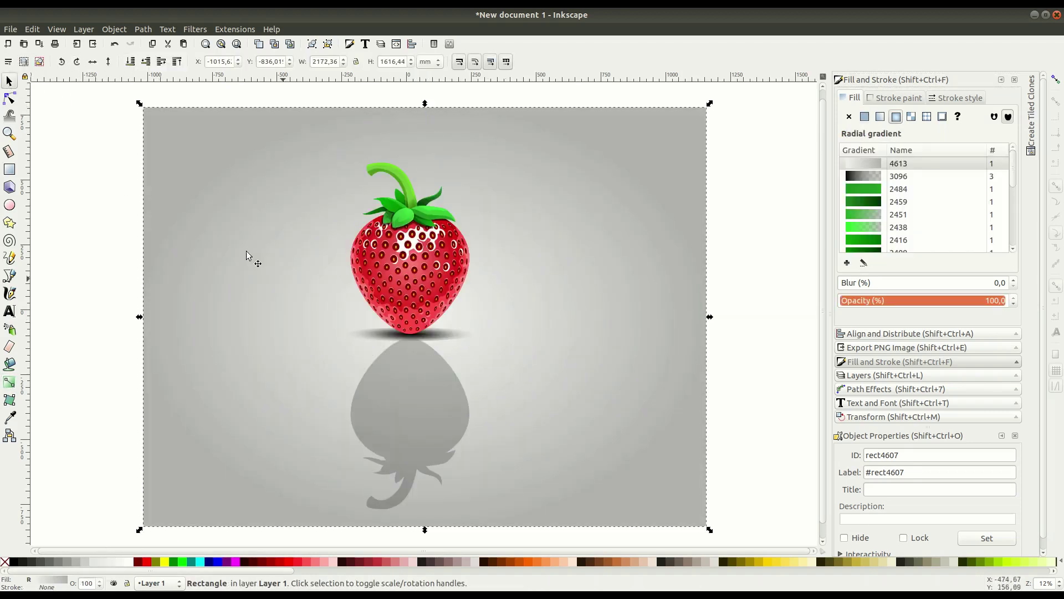
Step: Scale up the strawberry, shadow and reflection proportionally and reposition them
left_click_drag(115, 94, 488, 530)
left_click(355, 62)
left_click_drag(479, 159, 590, 111)
left_click_drag(426, 177, 407, 269)
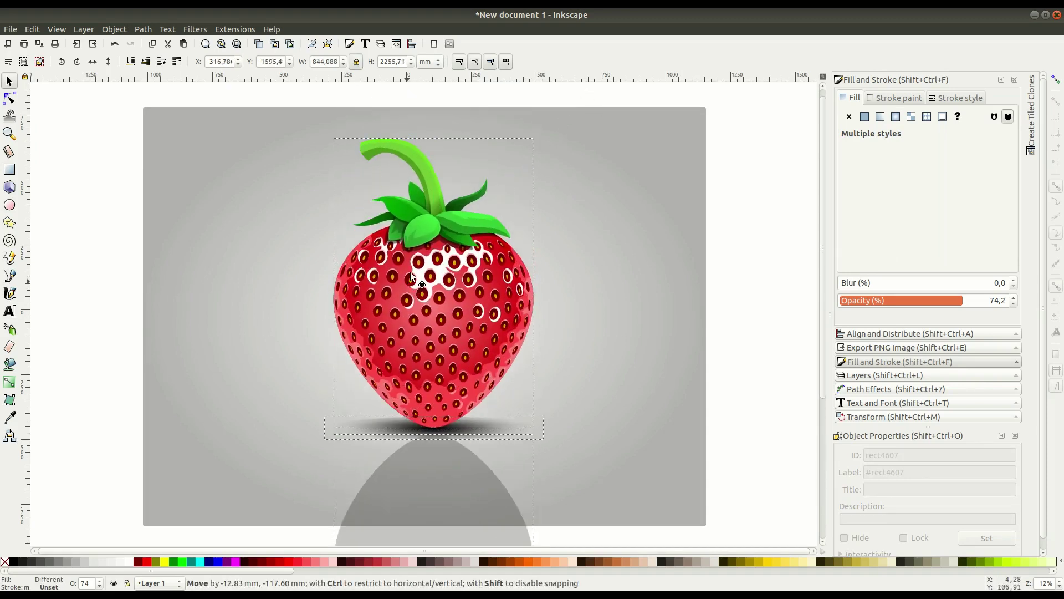
left_click(97, 323)
key("minus")
key("minus")
Step: Clip the reflection to a duplicate of the background rectangle
right_click(305, 317)
left_click(338, 395)
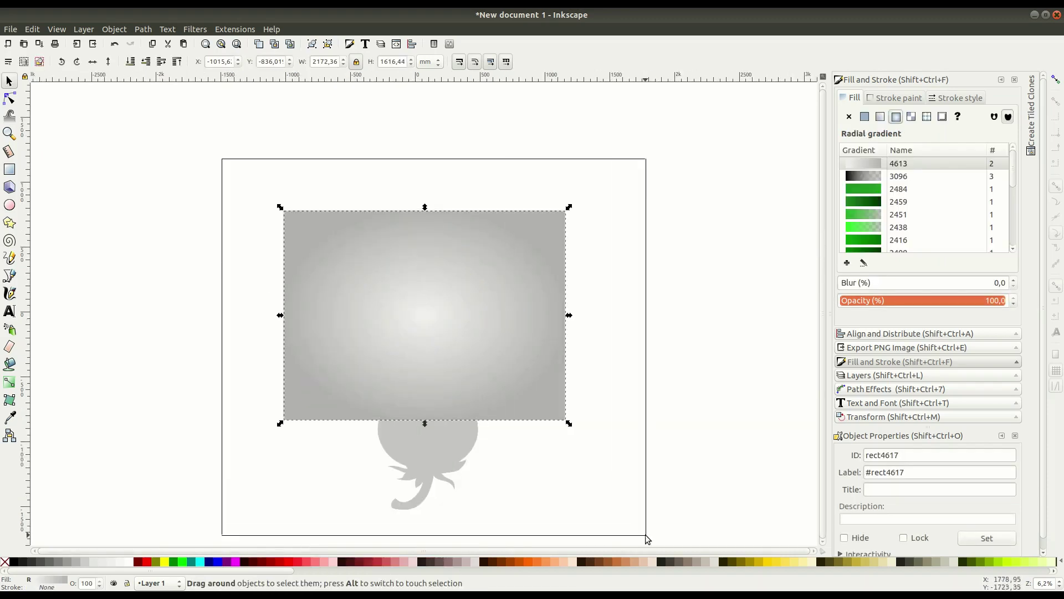
left_click(114, 29)
left_click(322, 157)
key("Tab")
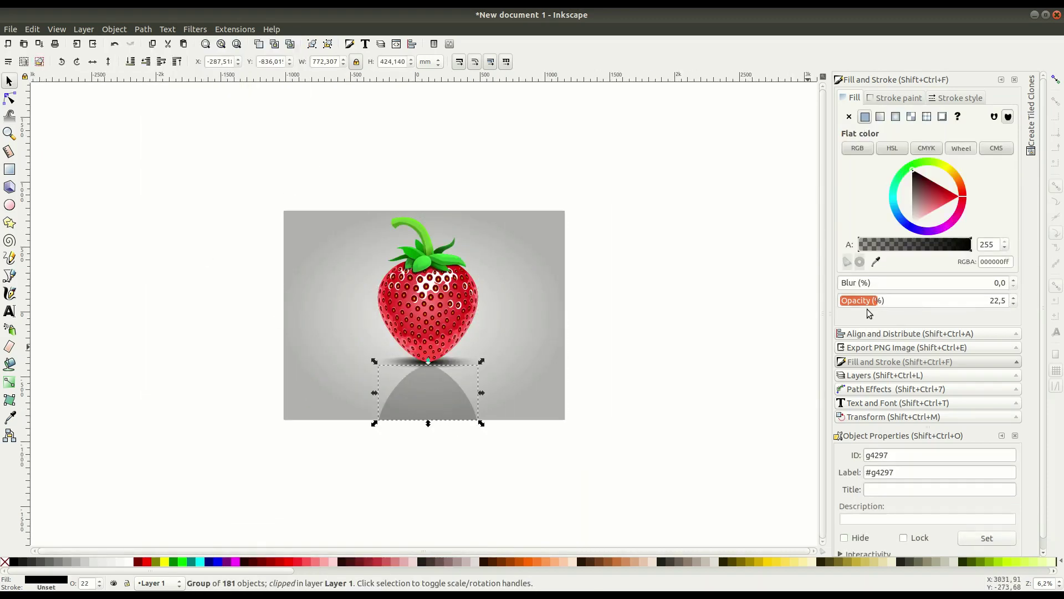
left_click(630, 392)
key("plus")
key("plus")
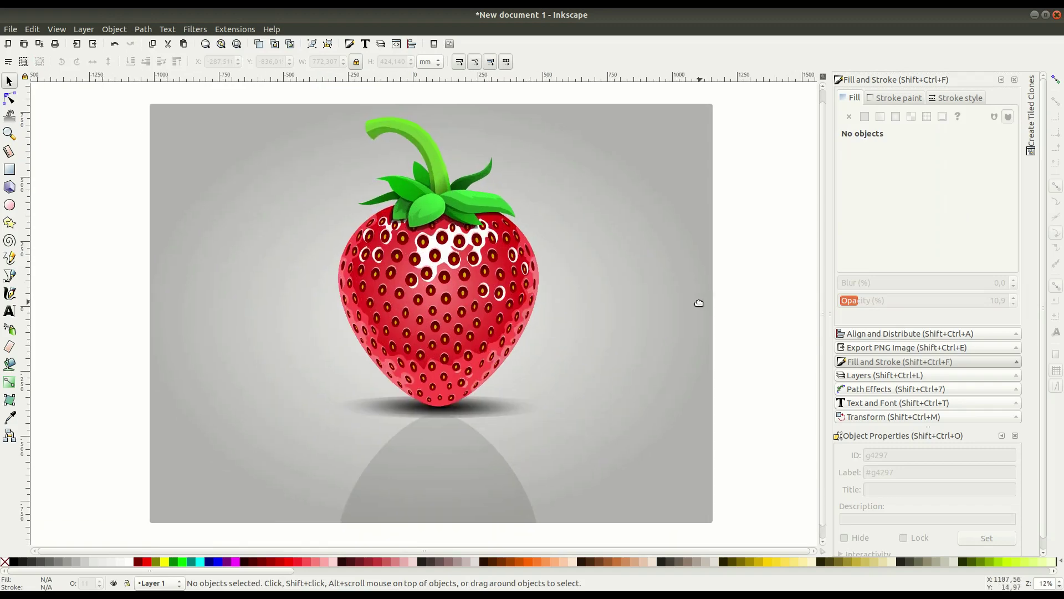
left_click(764, 19)
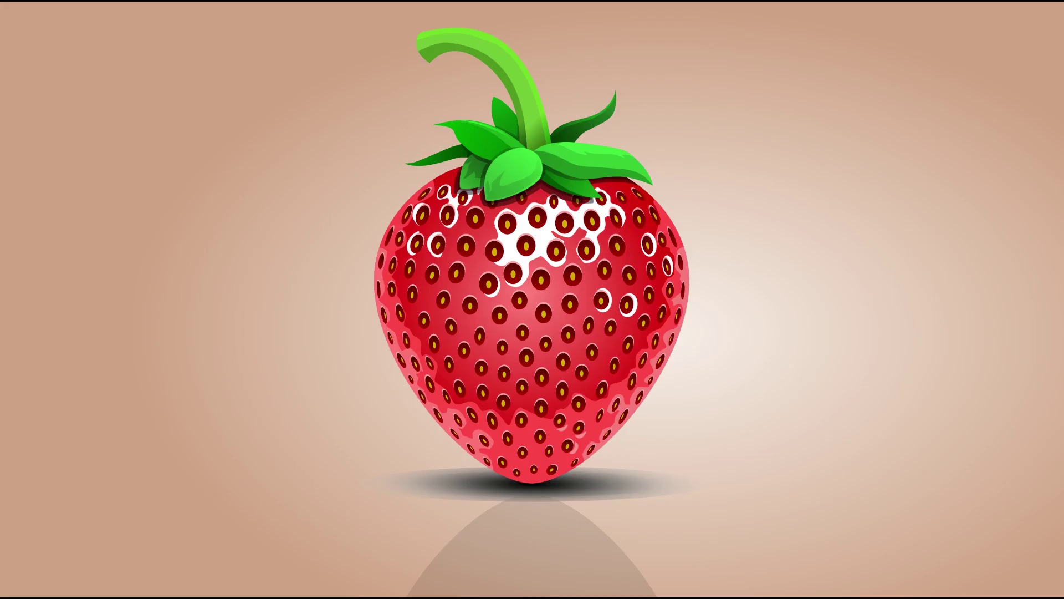